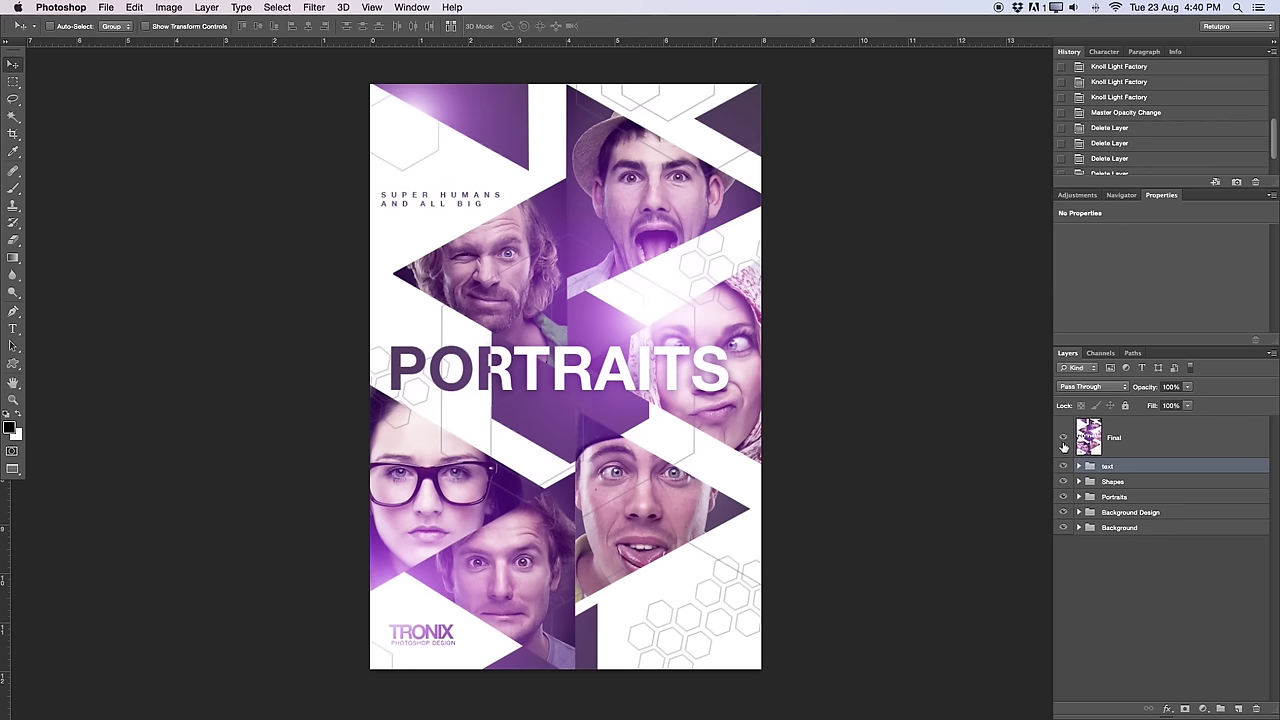
Step: Hide the Final layer and the text, Shapes, Portraits and Background Design groups to examine the Background group alone
{"action": "left_click", "coordinate": [1063, 440]}
{"action": "left_click", "coordinate": [1063, 440]}
{"action": "left_click_drag", "start_coordinate": [1064, 455], "coordinate": [1064, 513]}
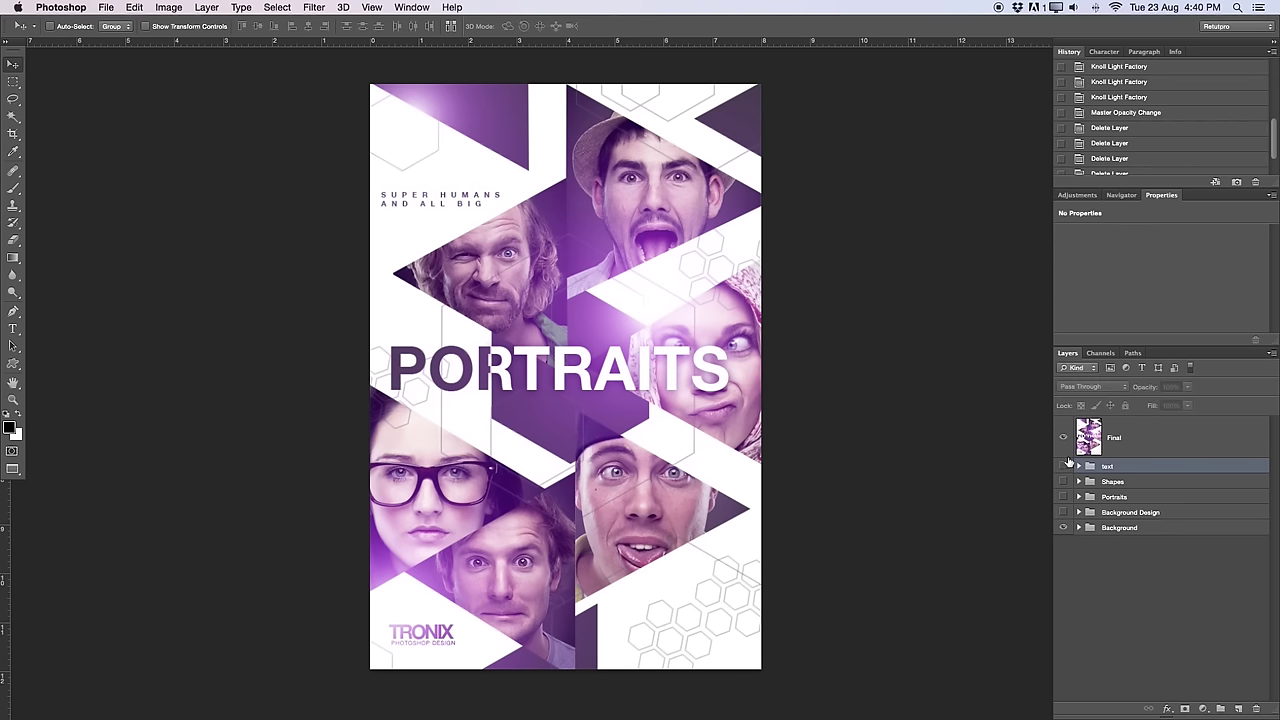
{"action": "left_click", "coordinate": [1063, 527]}
{"action": "left_click", "coordinate": [1063, 527]}
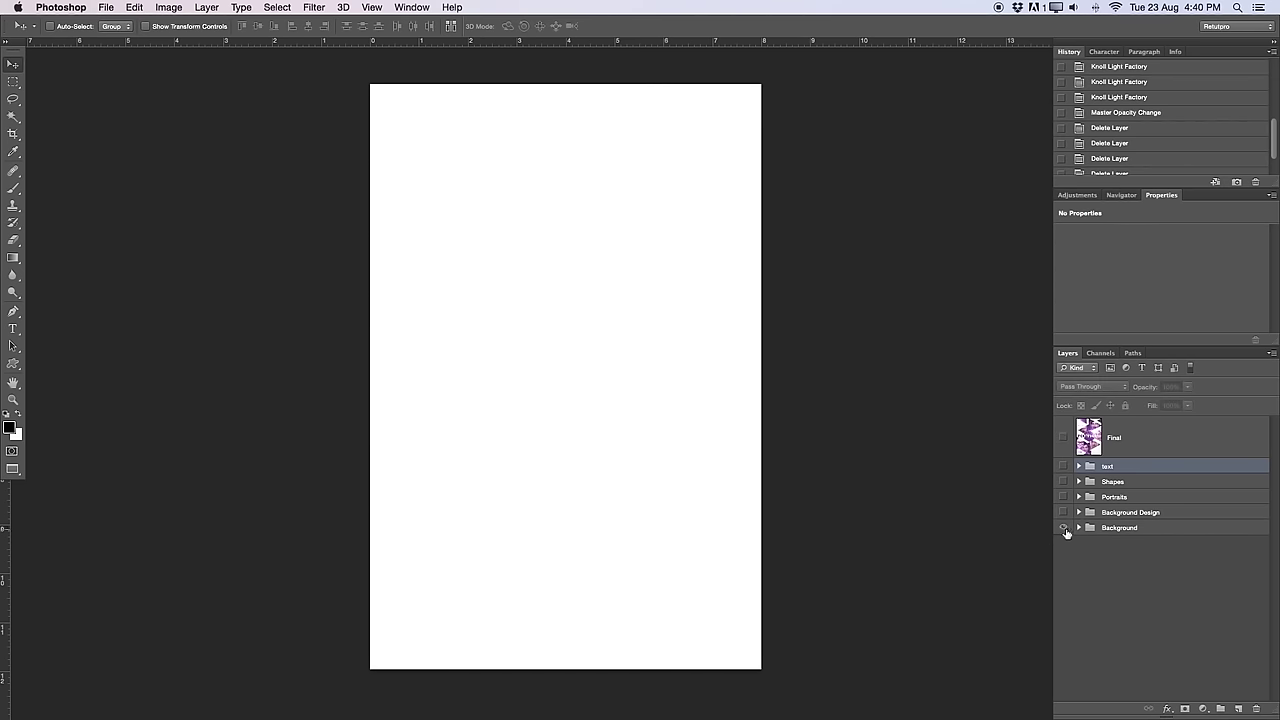
{"action": "left_click", "coordinate": [1083, 530]}
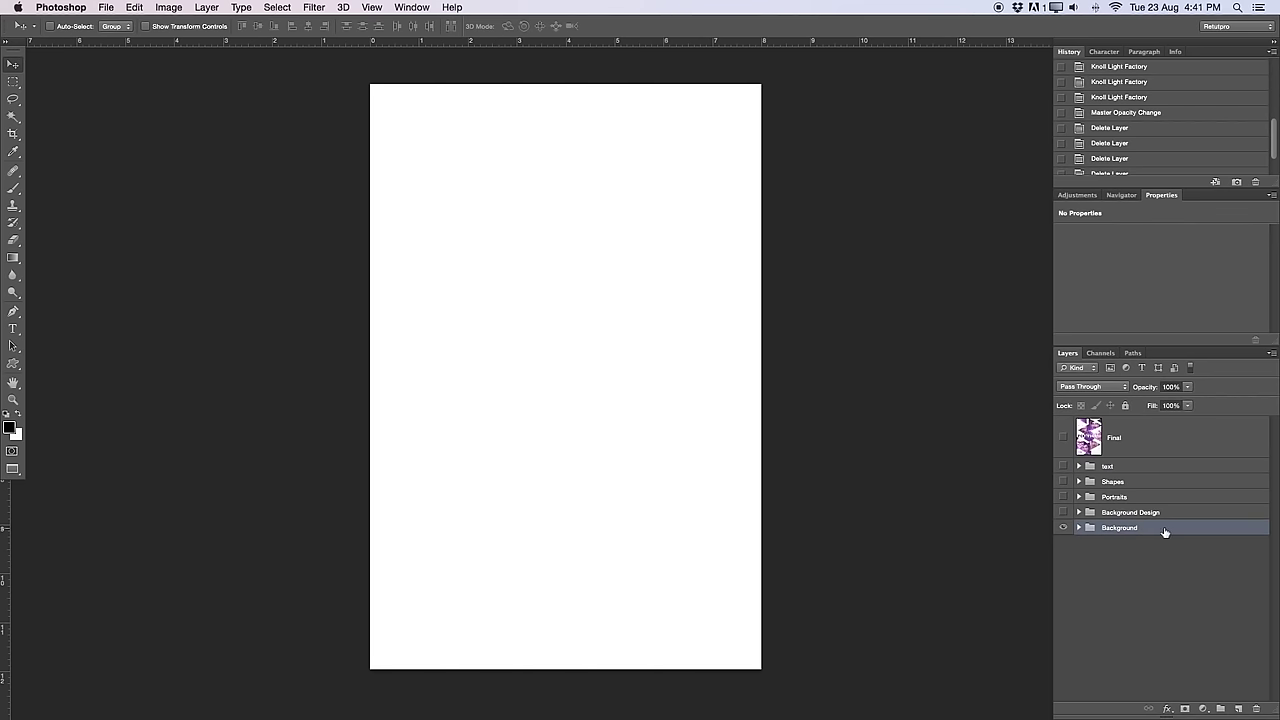
Step: Show the Background Design, Portraits, Shapes and text groups and the Final layer one by one to examine the poster's build-up
{"action": "left_click", "coordinate": [1064, 512]}
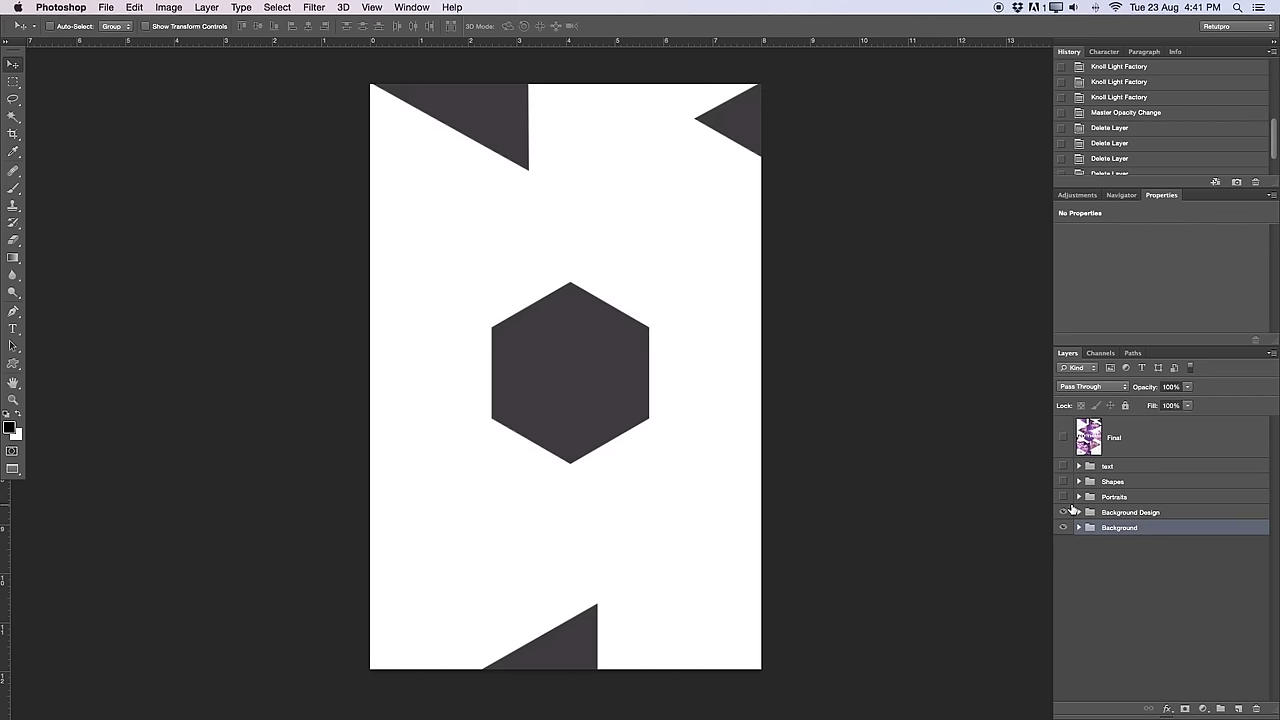
{"action": "left_click", "coordinate": [1064, 497]}
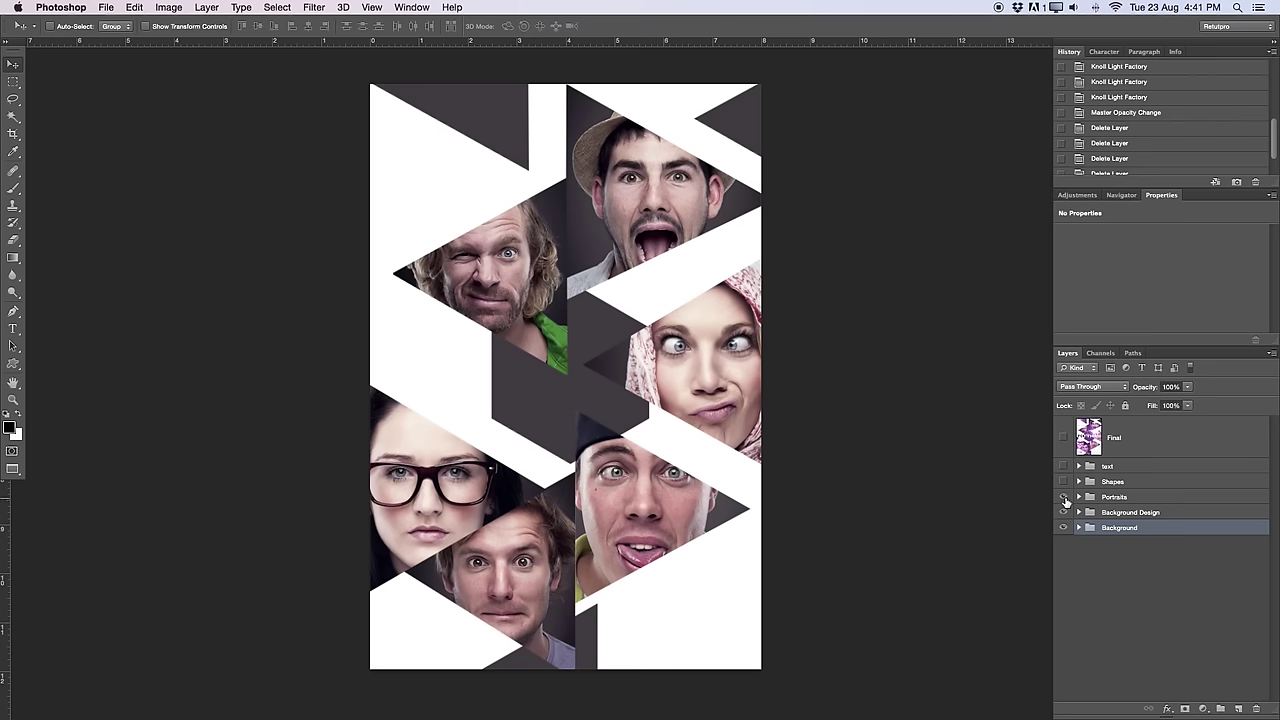
{"action": "left_click", "coordinate": [1064, 482]}
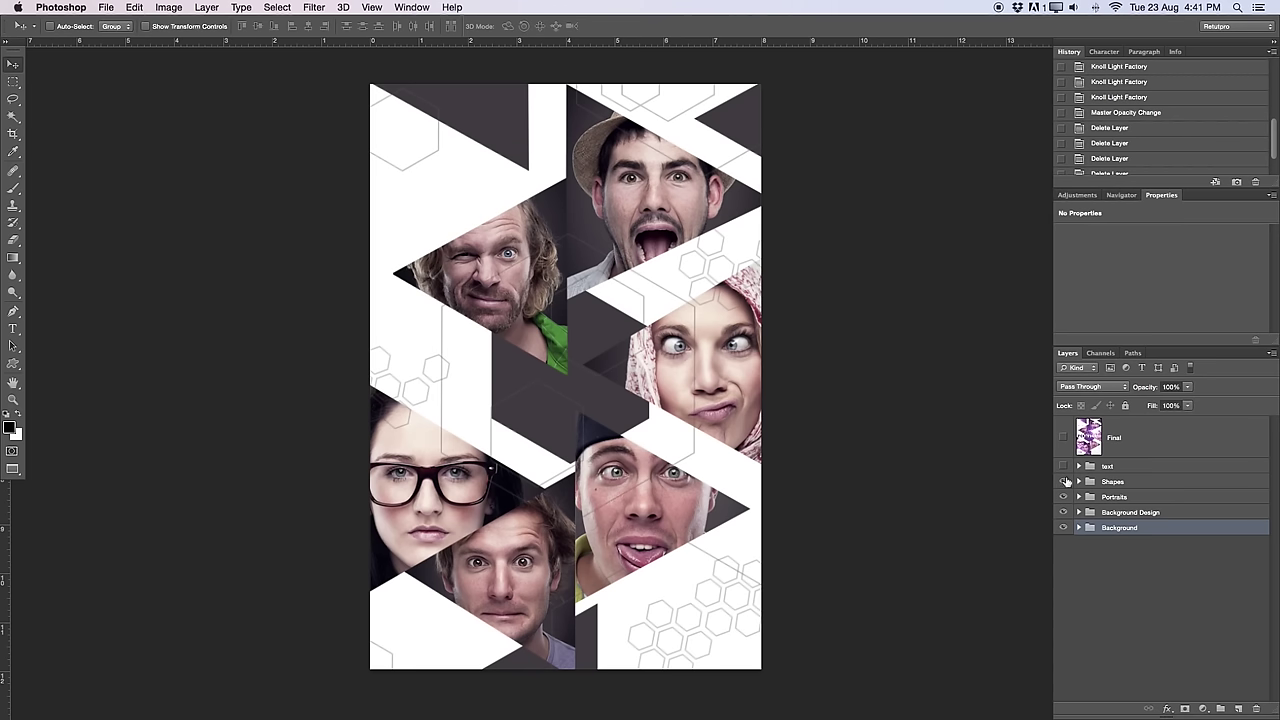
{"action": "left_click", "coordinate": [1064, 467]}
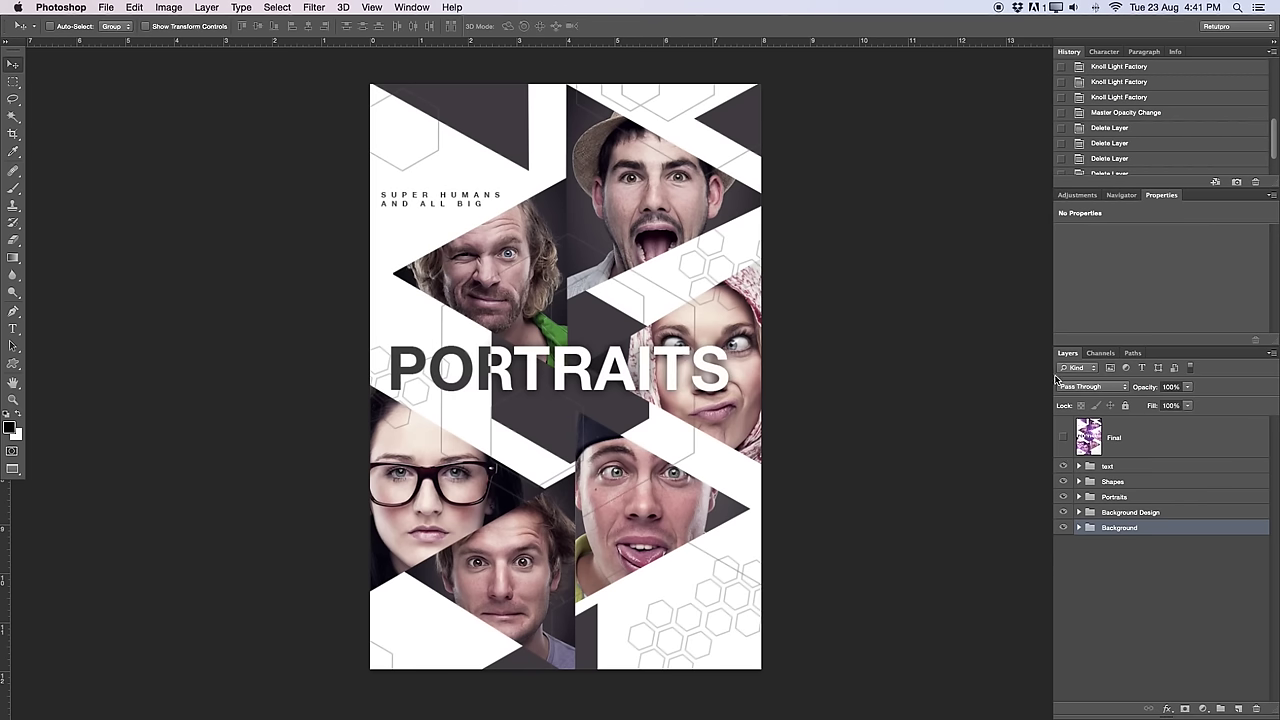
{"action": "left_click", "coordinate": [1062, 438]}
{"action": "left_click", "coordinate": [1062, 438]}
{"action": "left_click", "coordinate": [1062, 439]}
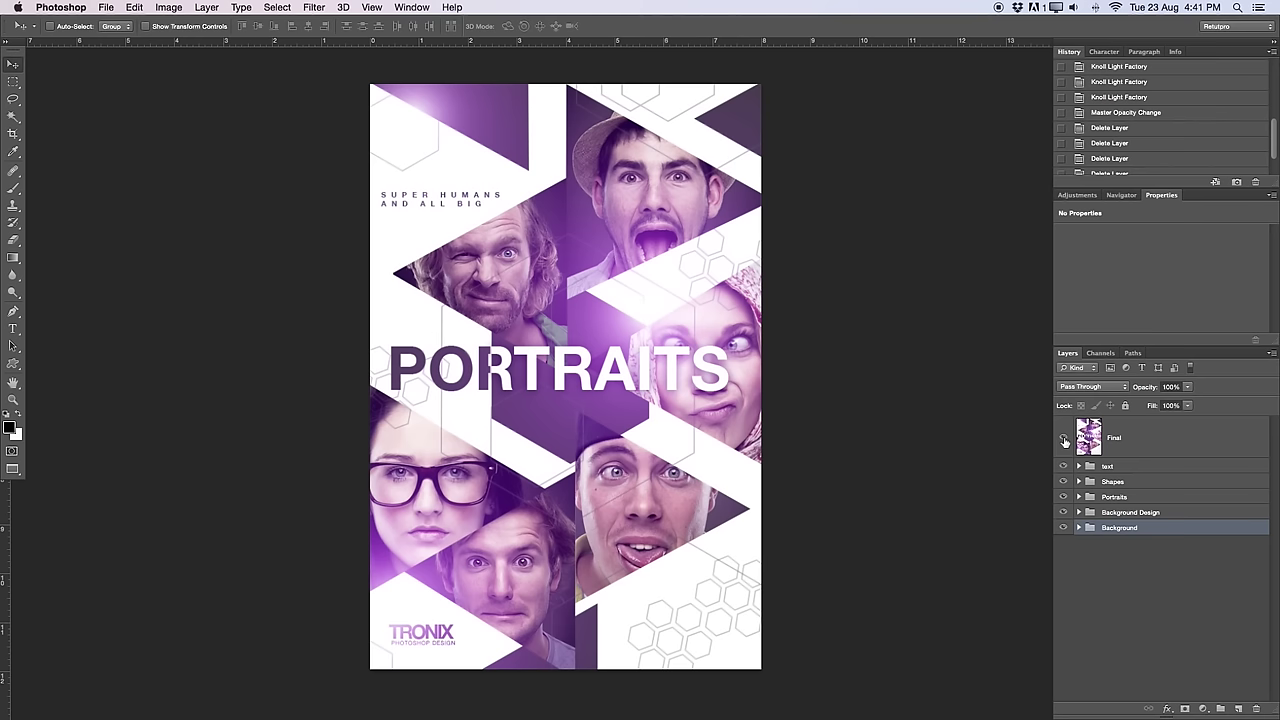
Step: Create a new layer above the Final layer and name it Background
{"action": "left_click", "coordinate": [1120, 452]}
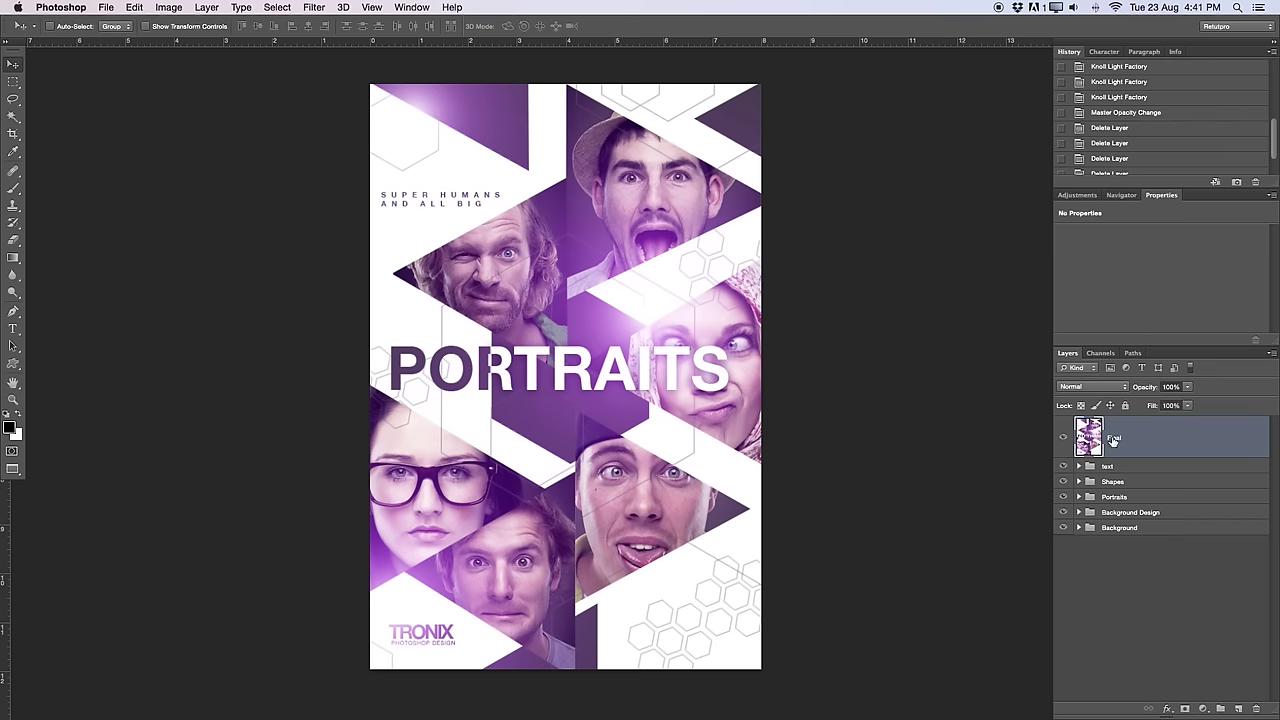
{"action": "left_click", "coordinate": [1238, 708]}
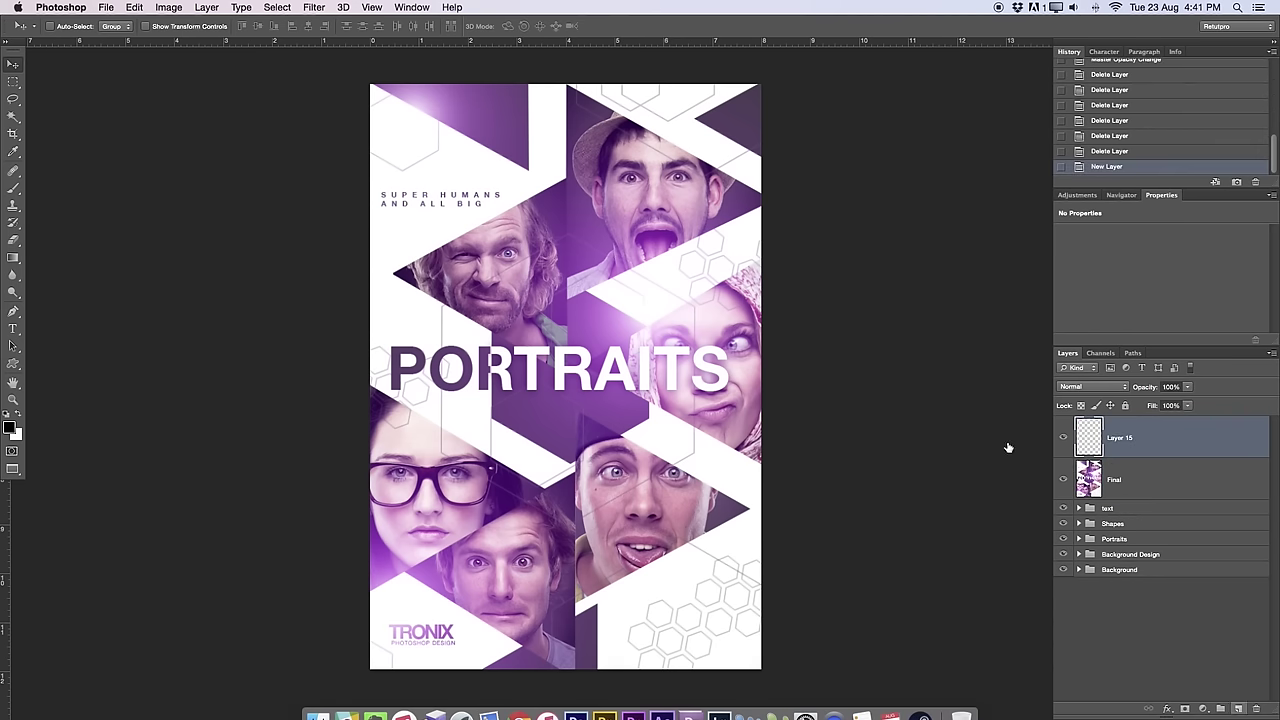
{"action": "double_click", "coordinate": [1120, 438]}
{"action": "key", "text": "BackSpace"}
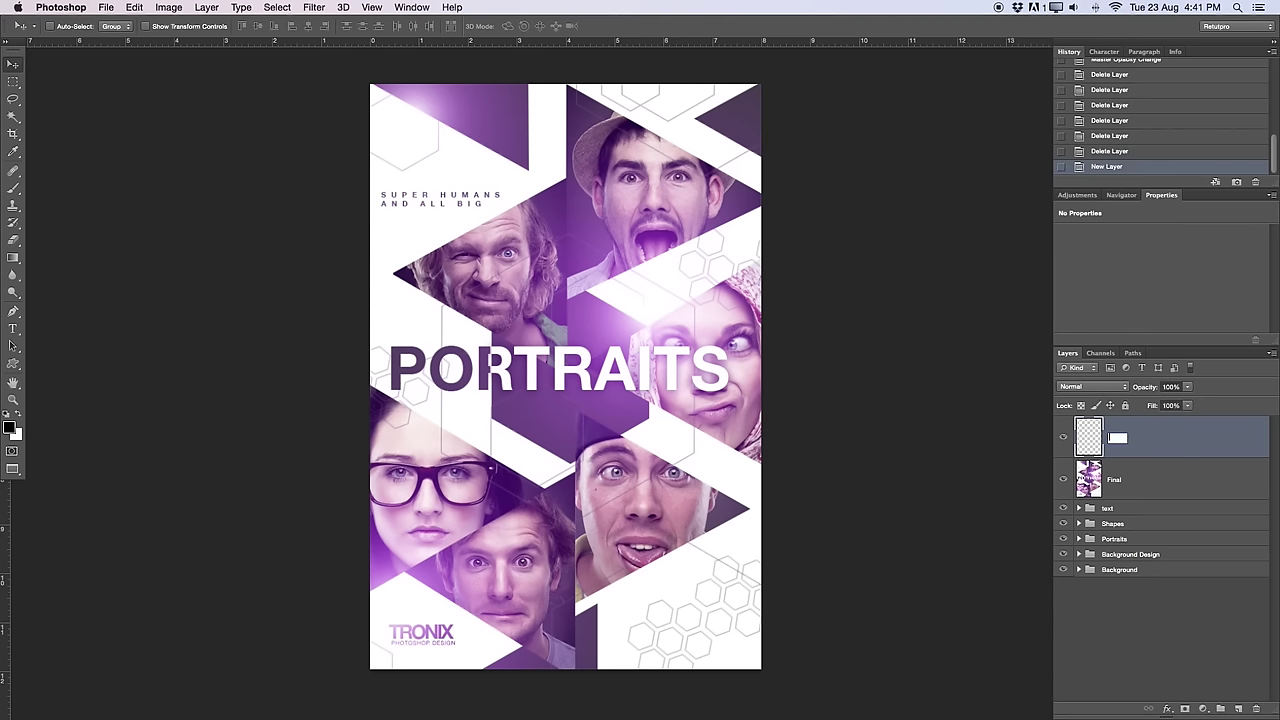
{"action": "type", "text": "Background"}
{"action": "key", "text": "Return"}
Step: Select the whole canvas with the Rectangular Marquee, fill the new Background layer with white and deselect
{"action": "left_click", "coordinate": [13, 81]}
{"action": "left_click_drag", "start_coordinate": [358, 80], "coordinate": [760, 666]}
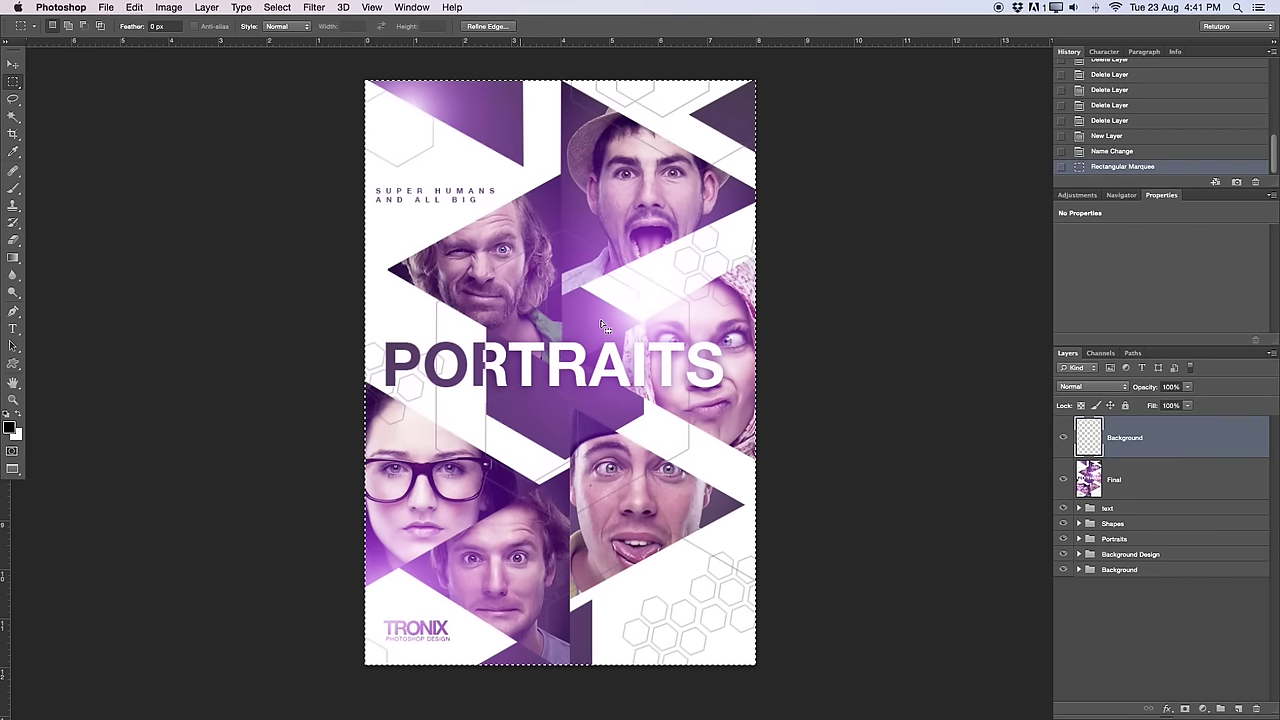
{"action": "right_click", "coordinate": [578, 300]}
{"action": "left_click", "coordinate": [600, 472]}
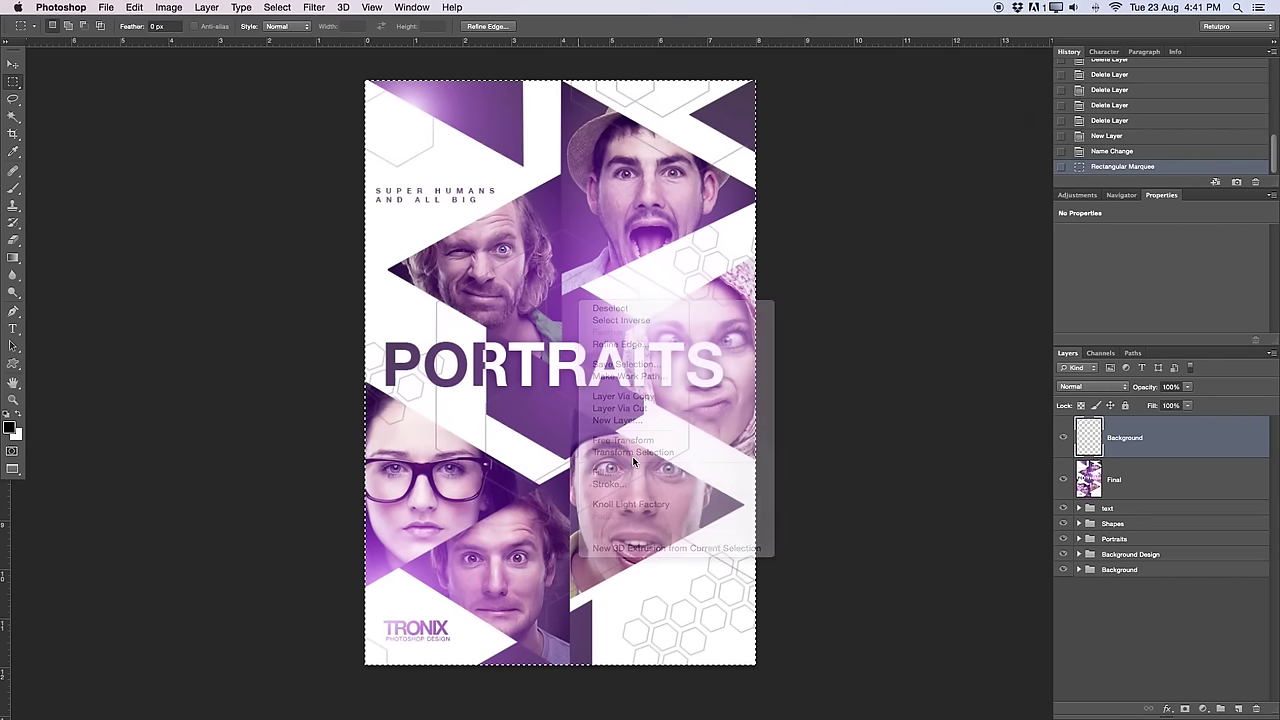
{"action": "left_click", "coordinate": [864, 152]}
{"action": "left_click", "coordinate": [845, 239]}
{"action": "key", "text": "Return"}
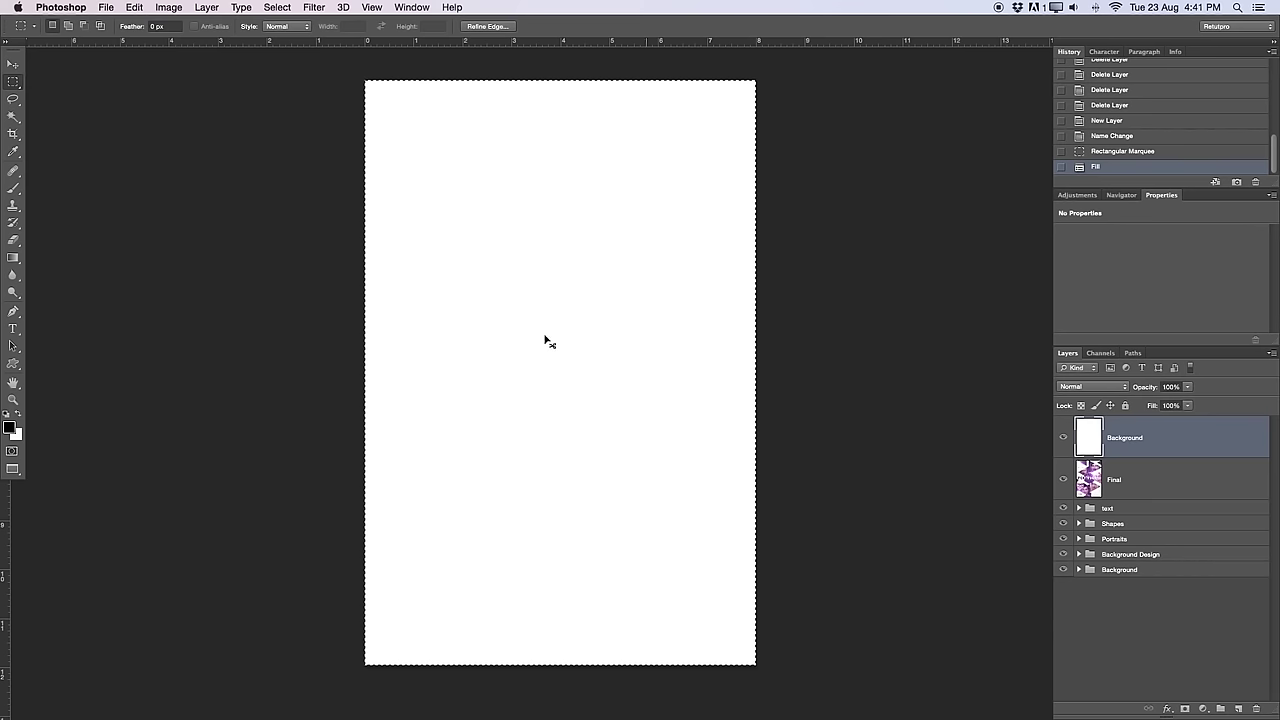
{"action": "key", "text": "super+d"}
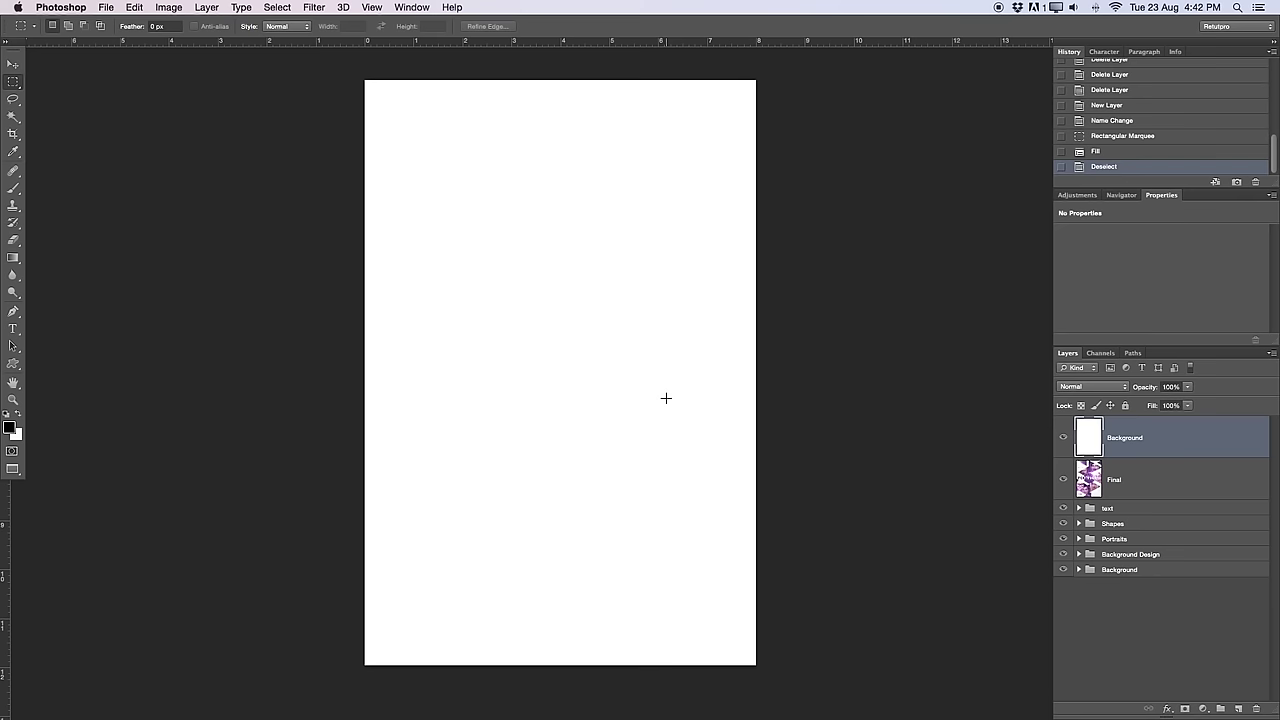
{"action": "left_click", "coordinate": [166, 5]}
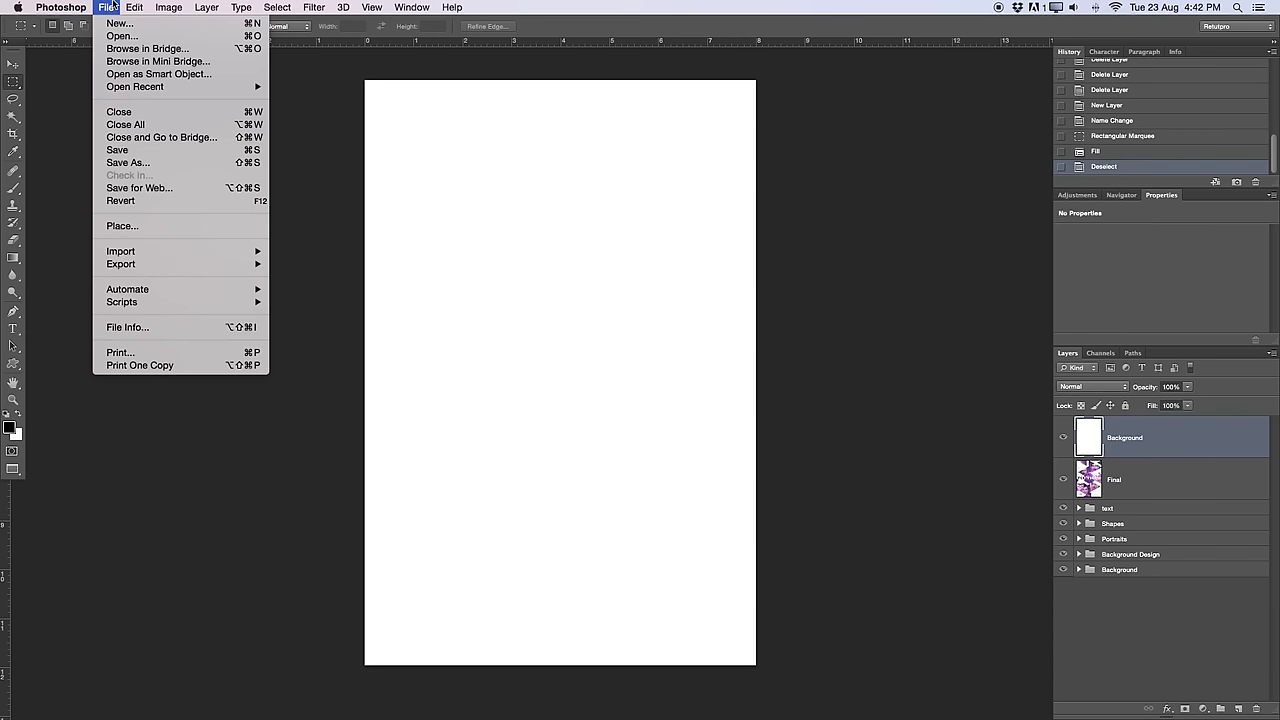
{"action": "left_click", "coordinate": [110, 20]}
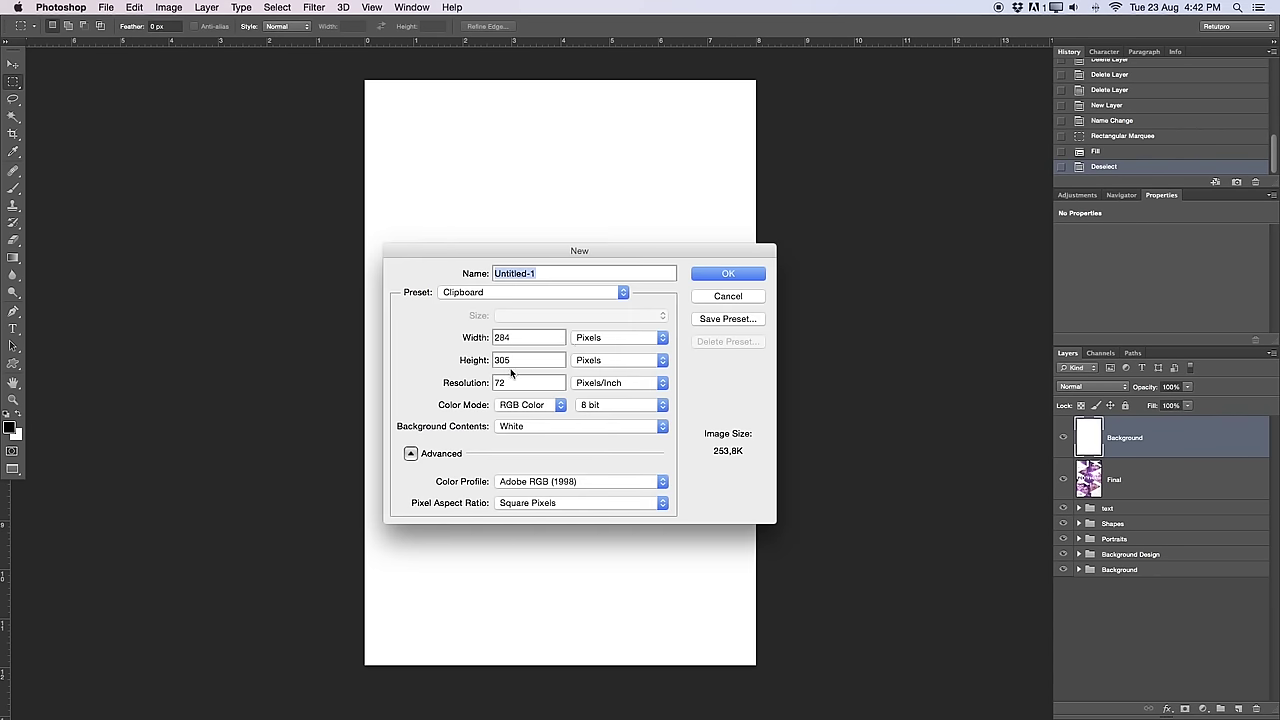
{"action": "double_click", "coordinate": [510, 380]}
{"action": "left_click", "coordinate": [744, 298]}
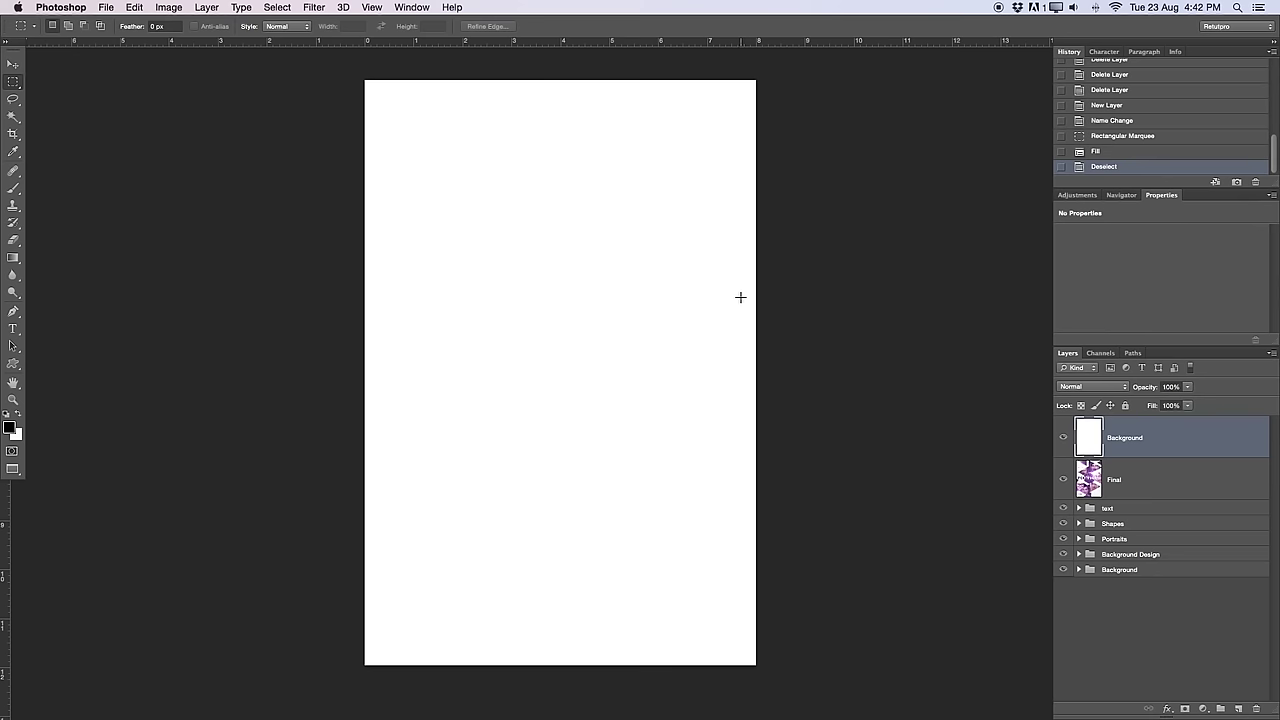
{"action": "left_click_drag", "start_coordinate": [744, 291], "coordinate": [740, 291]}
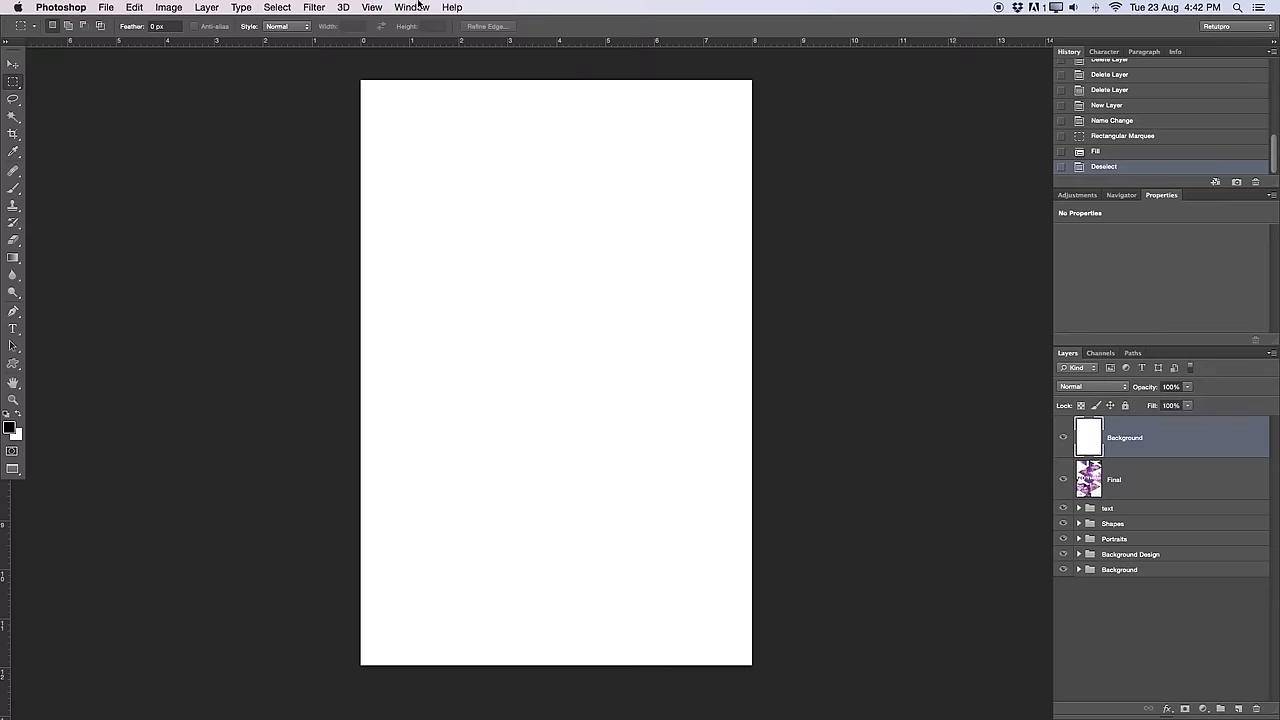
Step: Add a vertical guide at 50% of the canvas width
{"action": "left_click", "coordinate": [383, 6]}
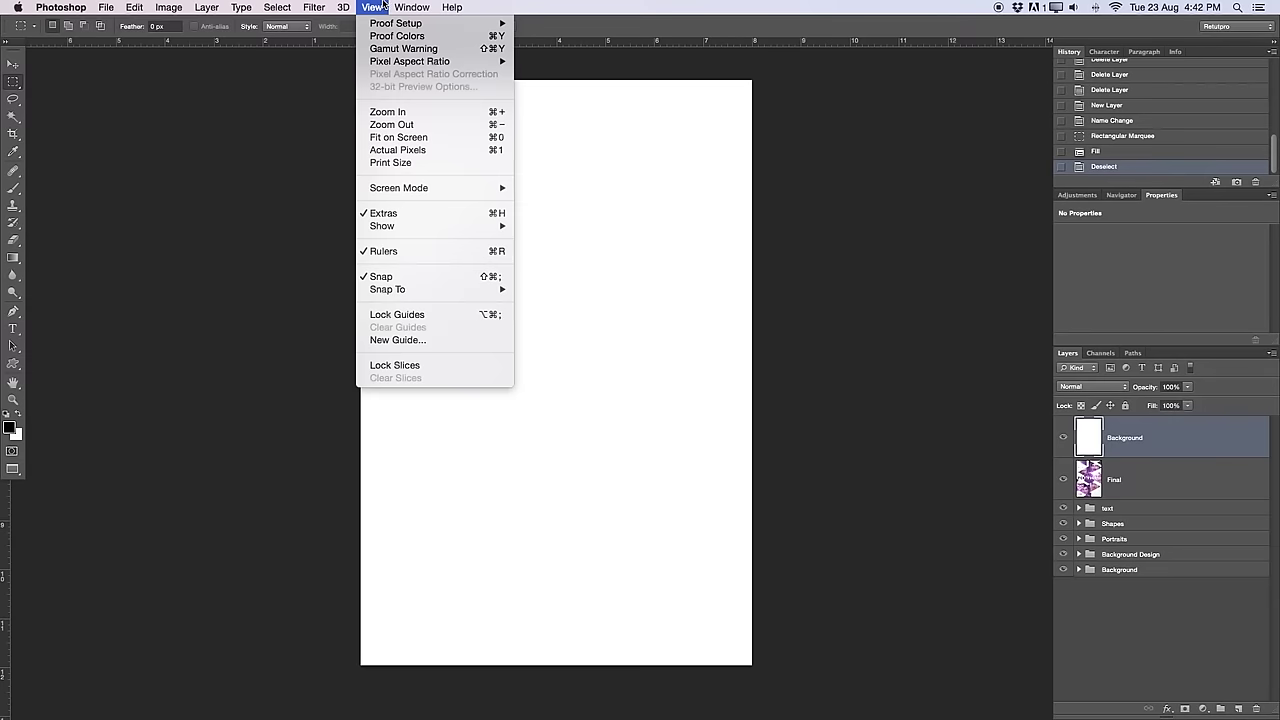
{"action": "left_click", "coordinate": [410, 340]}
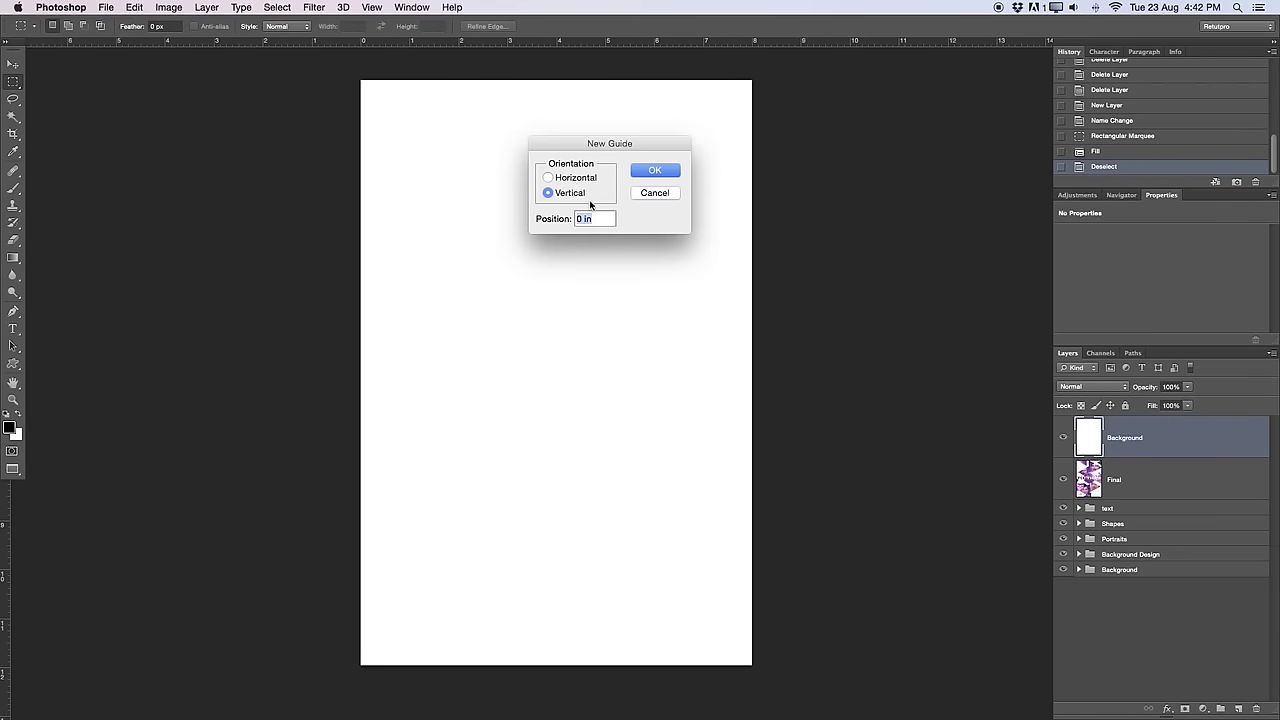
{"action": "type", "text": "50"}
{"action": "key", "text": "Return"}
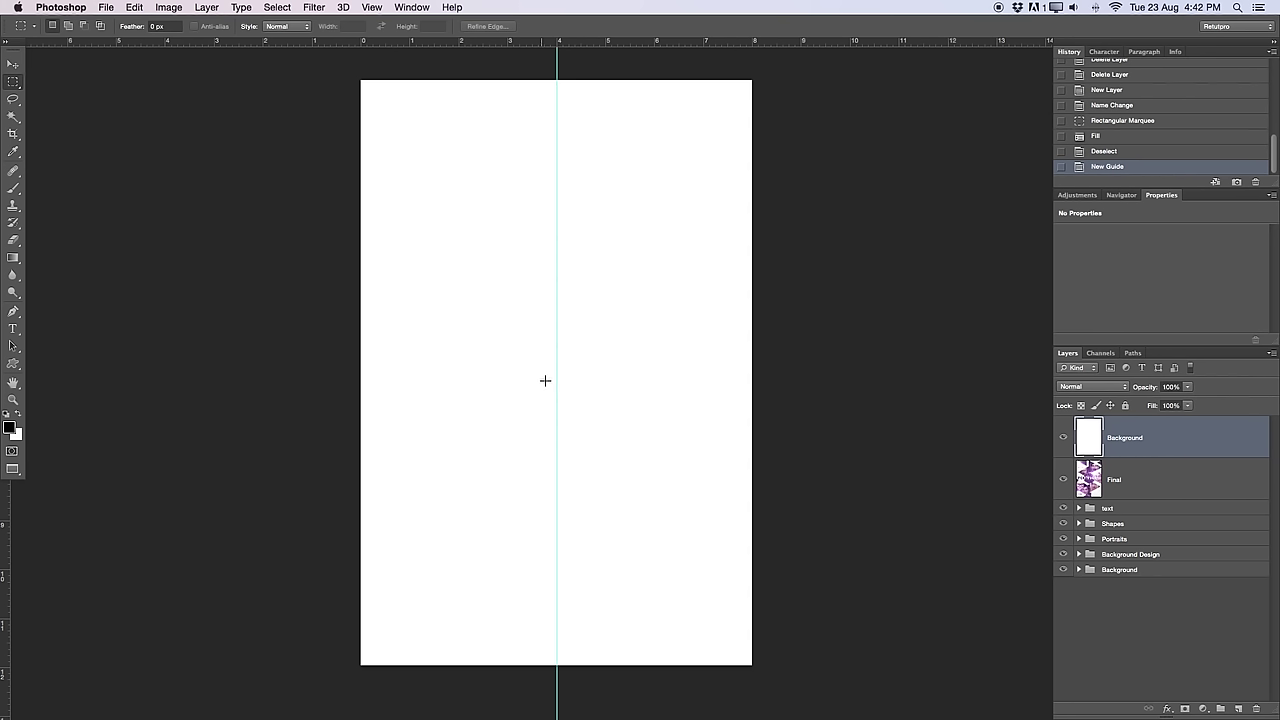
{"action": "left_click", "coordinate": [13, 66]}
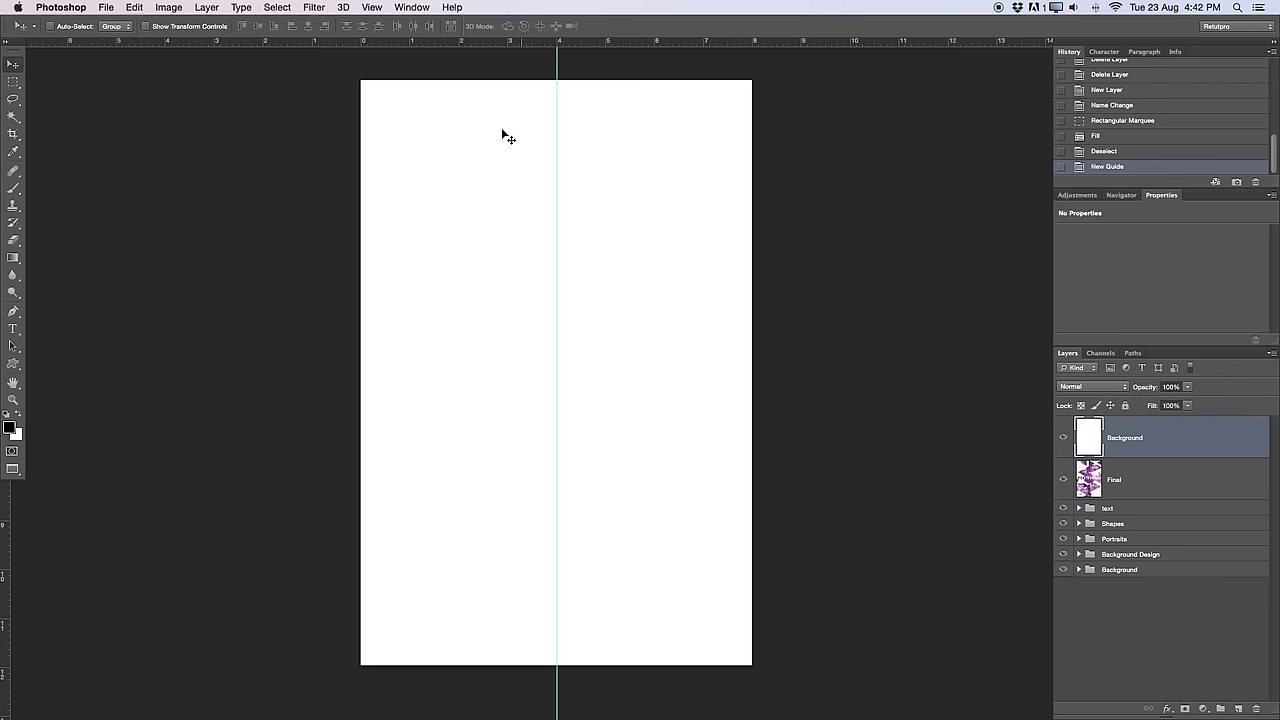
{"action": "left_click", "coordinate": [366, 8]}
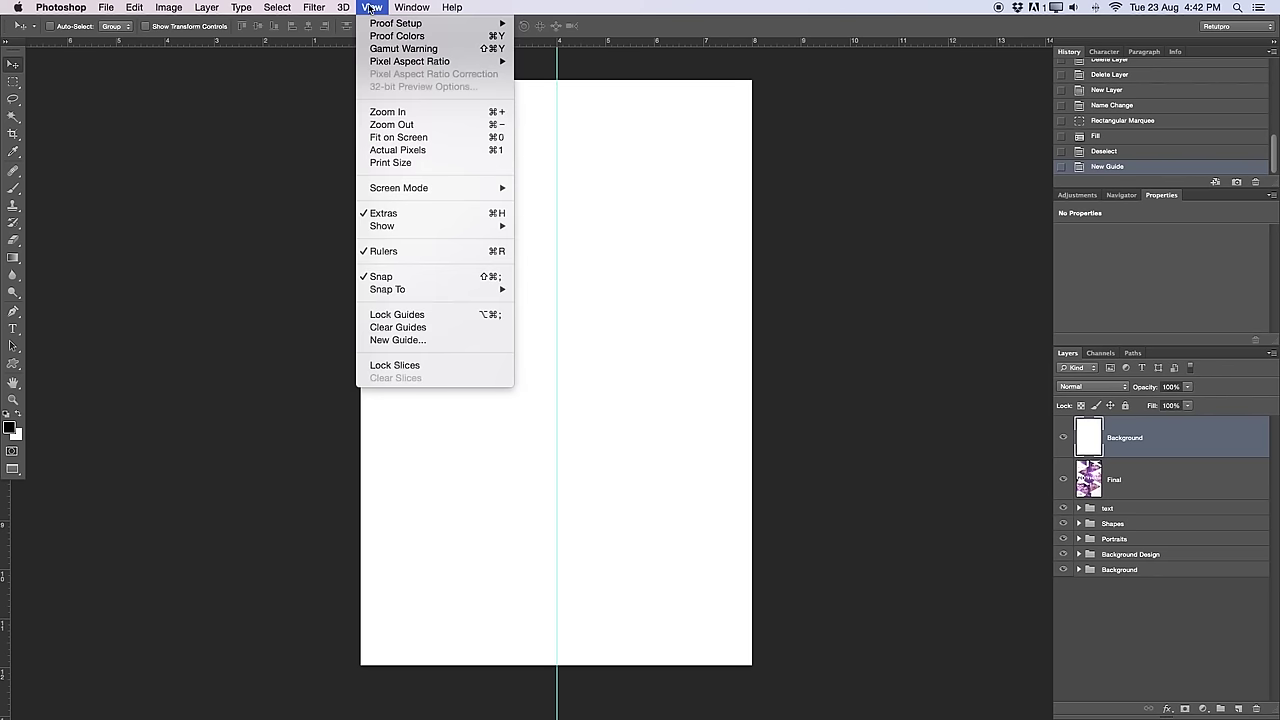
{"action": "left_click", "coordinate": [846, 212]}
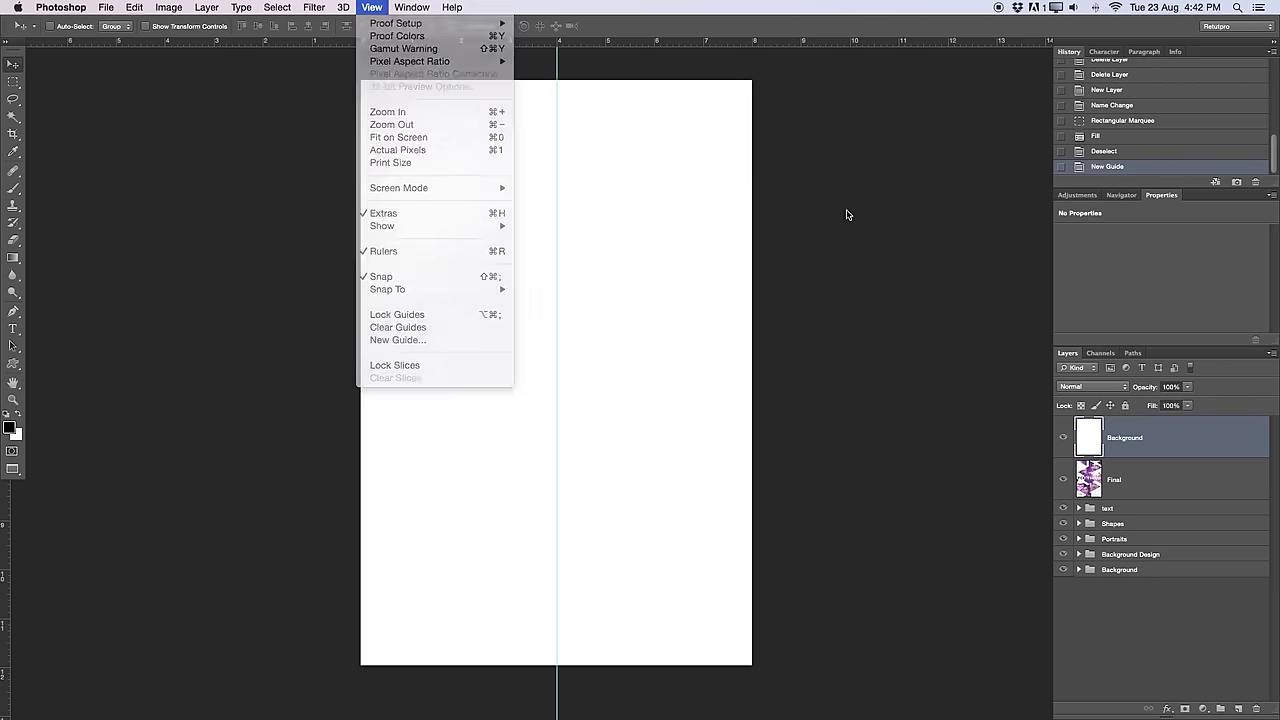
Step: Hide the white Background layer and add a second vertical guide just right of the centre guide, at about 4.2 in
{"action": "left_click", "coordinate": [1064, 438]}
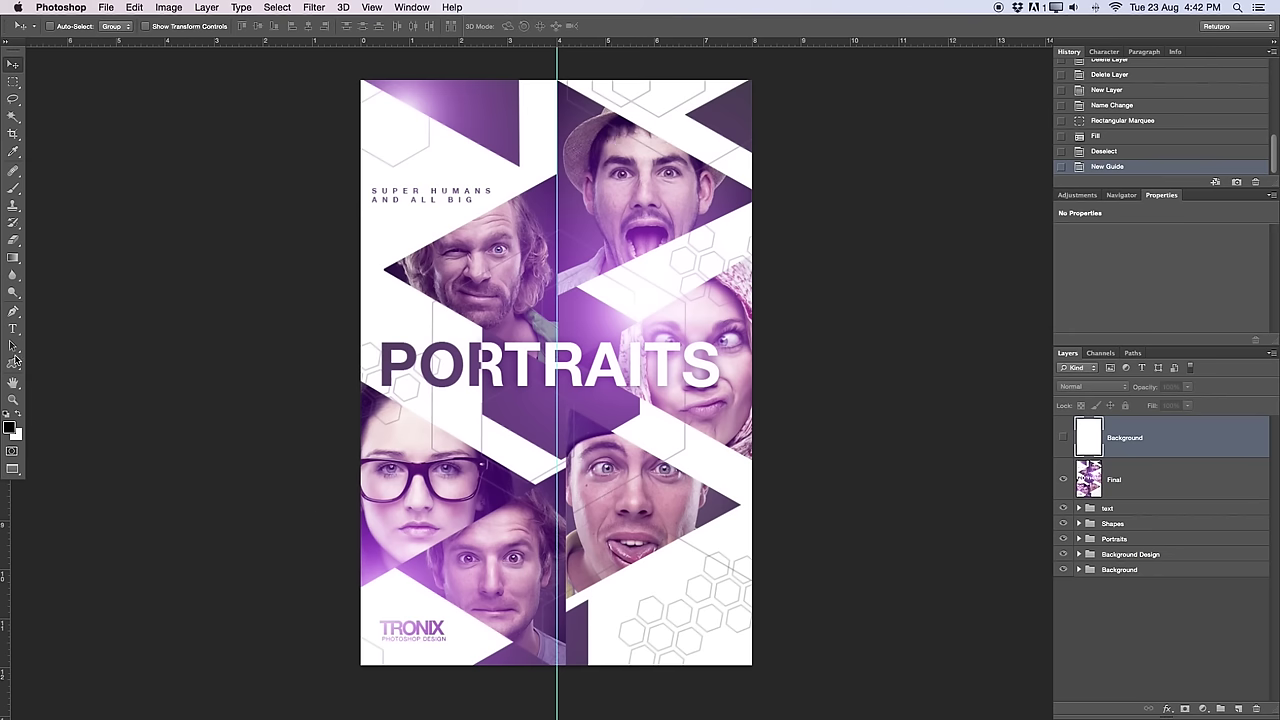
{"action": "left_click_drag", "start_coordinate": [6, 494], "coordinate": [565, 537]}
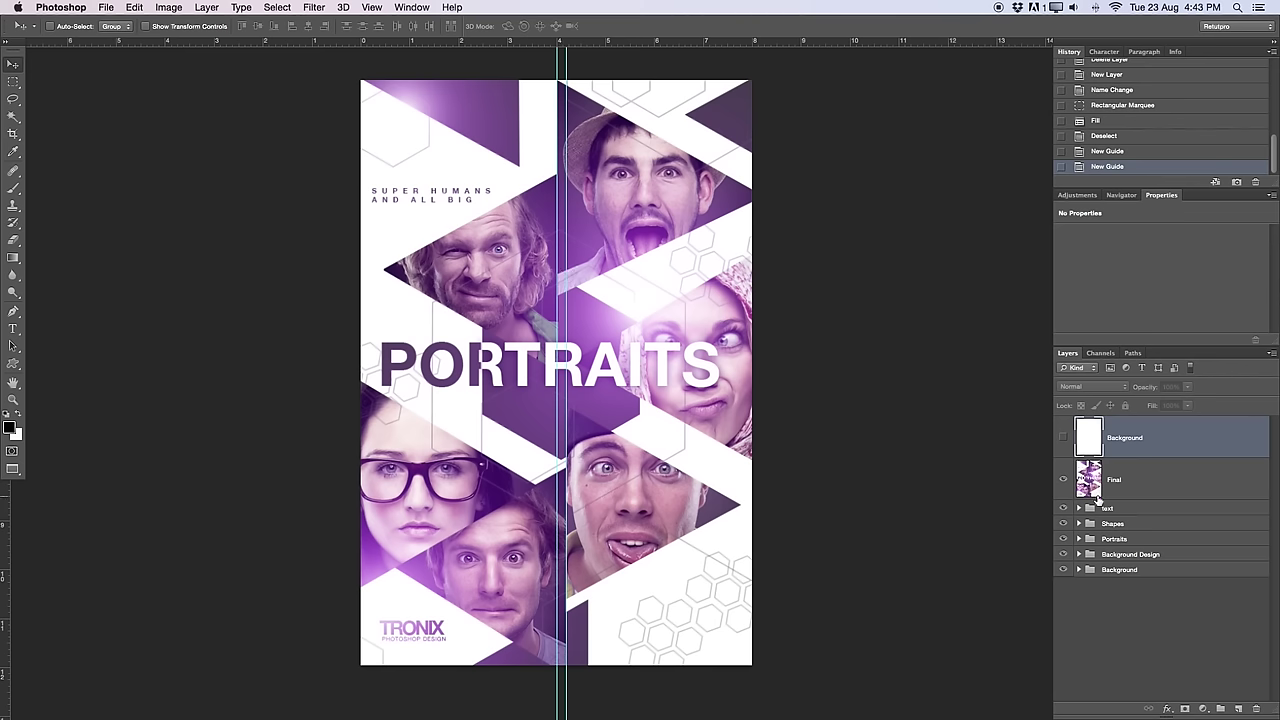
Step: Create a new layer above the Background layer and name it Shape
{"action": "left_click", "coordinate": [1239, 708]}
{"action": "double_click", "coordinate": [1131, 436]}
{"action": "type", "text": "Shape"}
{"action": "key", "text": "Return"}
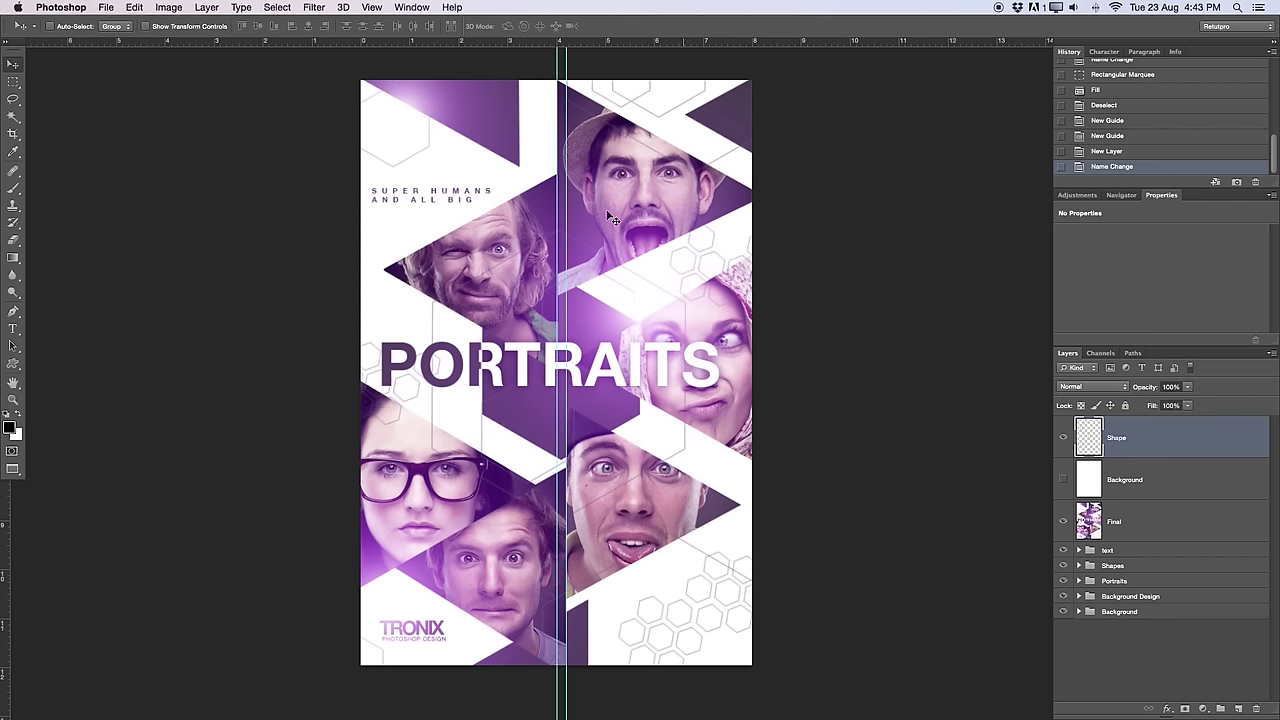
Step: Activate the Custom Shape tool and choose the Hexagon as its shape
{"action": "left_click", "coordinate": [13, 364]}
{"action": "left_click_drag", "start_coordinate": [14, 364], "coordinate": [90, 426]}
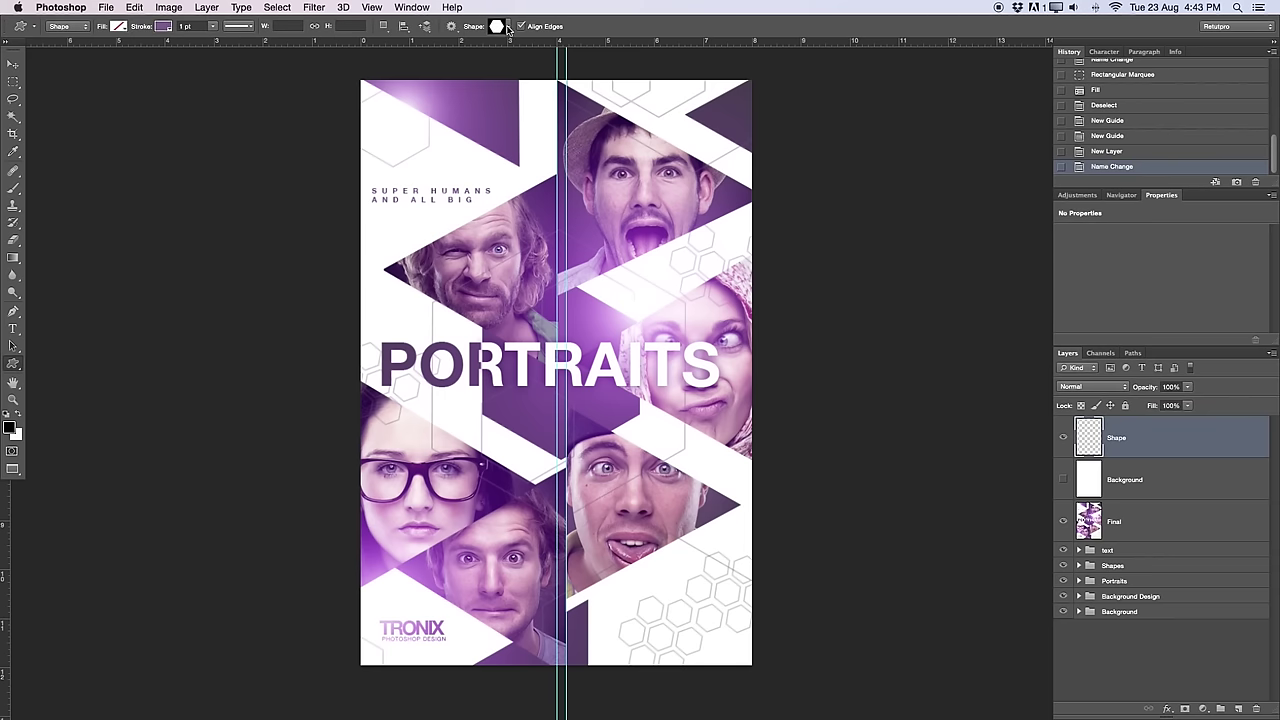
{"action": "left_click", "coordinate": [508, 28]}
{"action": "left_click_drag", "start_coordinate": [848, 468], "coordinate": [822, 474]}
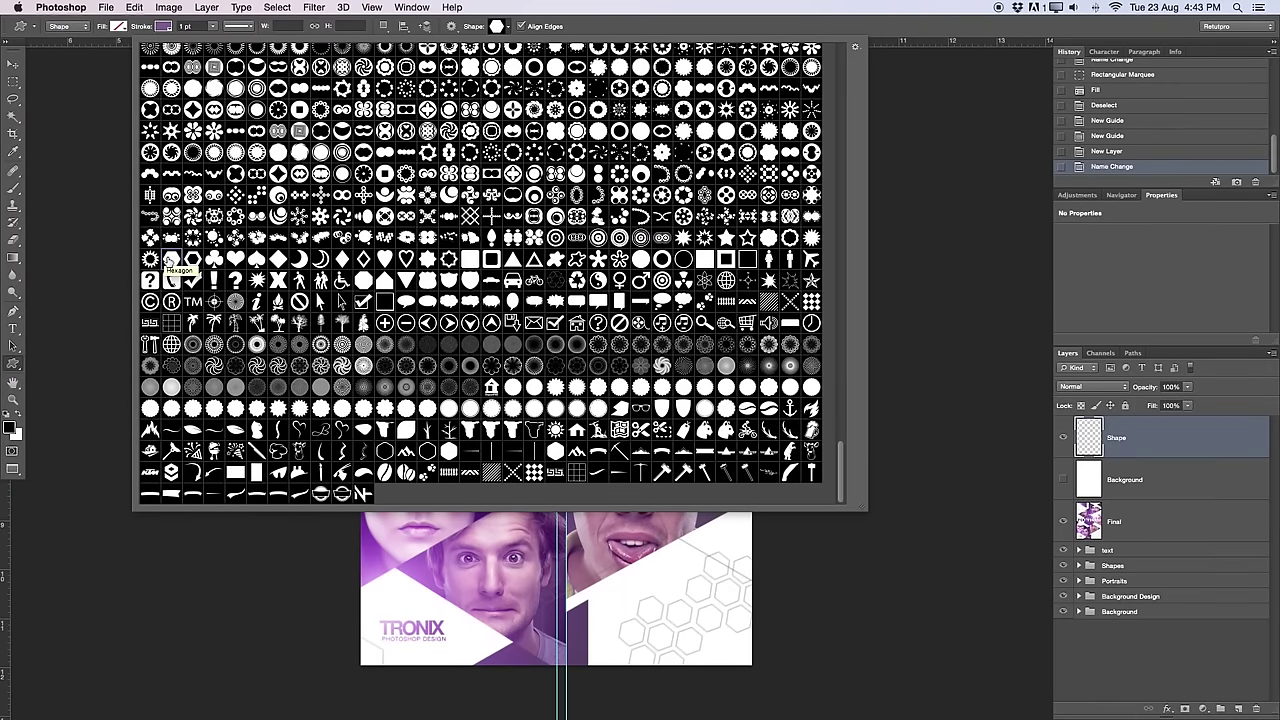
{"action": "left_click", "coordinate": [170, 258]}
{"action": "left_click", "coordinate": [857, 303]}
{"action": "left_click", "coordinate": [885, 290]}
{"action": "key", "text": "Escape"}
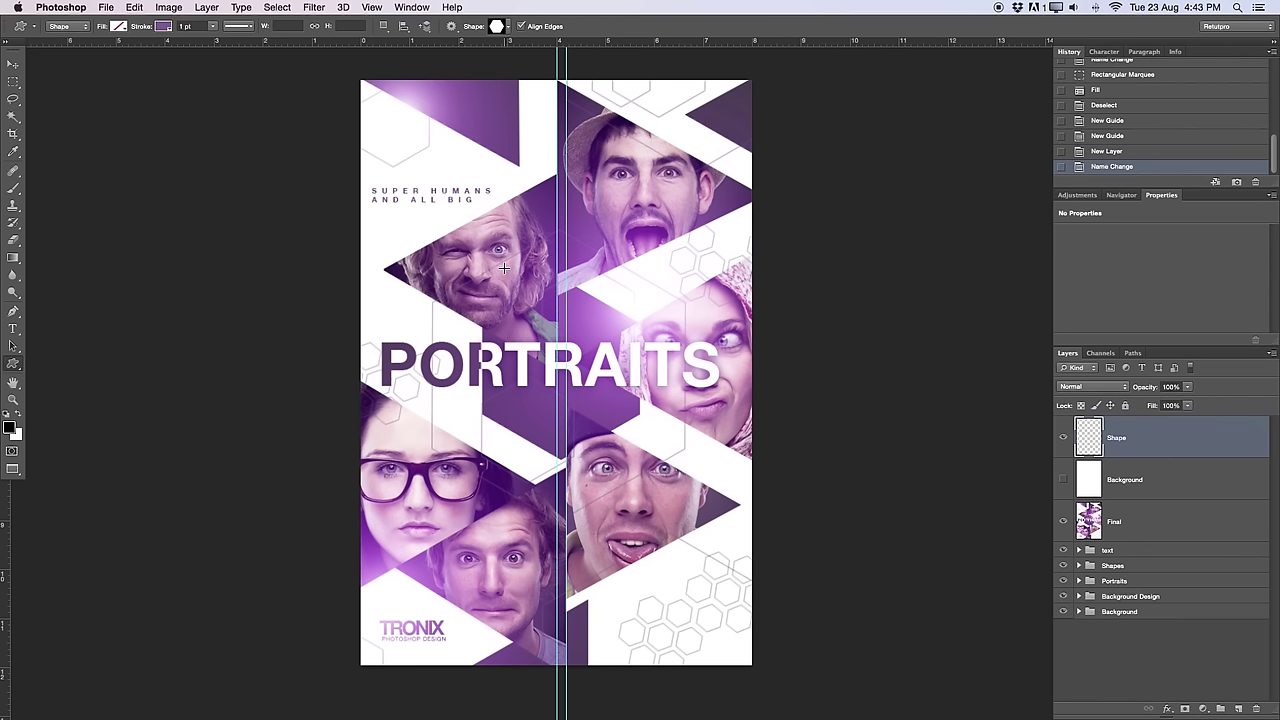
Step: Draw a hexagon about 293 by 254 px in the middle of the poster and move it to centre on the vertical guides
{"action": "left_click_drag", "start_coordinate": [498, 270], "coordinate": [691, 499]}
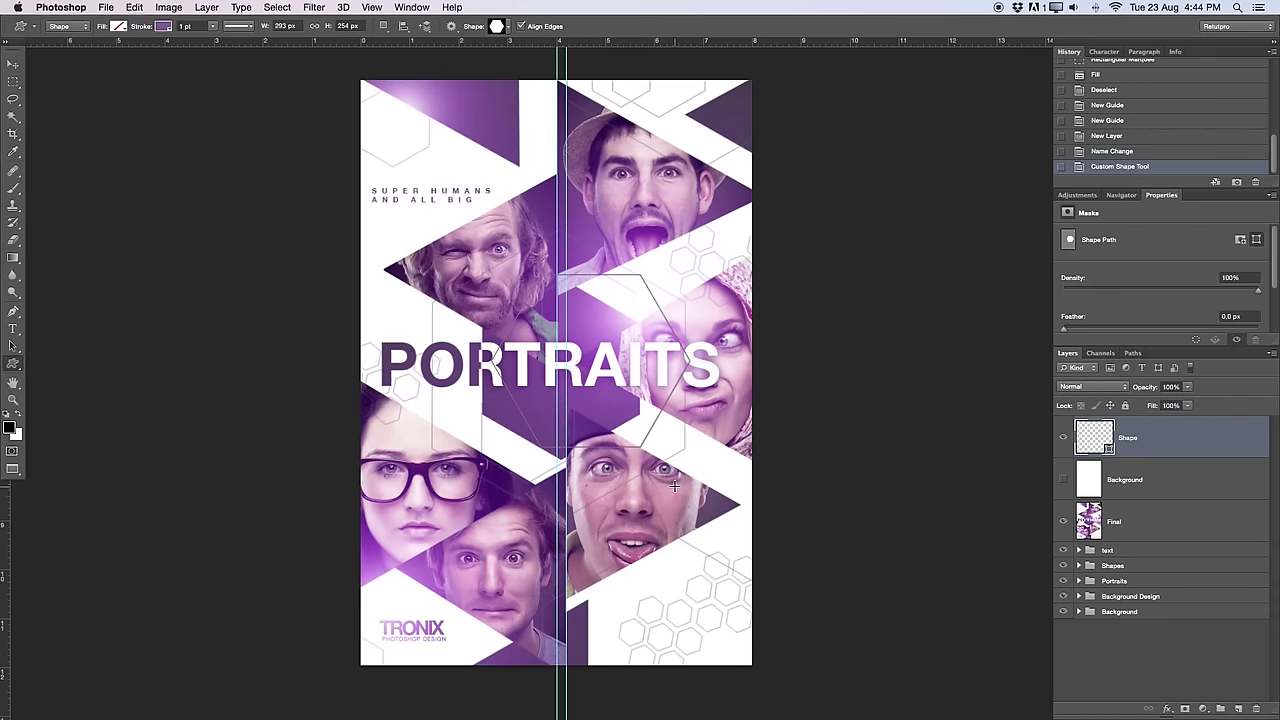
{"action": "left_click", "coordinate": [14, 64]}
{"action": "mouse_move", "coordinate": [582, 386]}
{"action": "left_mouse_down"}
{"action": "mouse_move", "coordinate": [547, 388]}
{"action": "mouse_move", "coordinate": [600, 392]}
{"action": "left_mouse_up"}
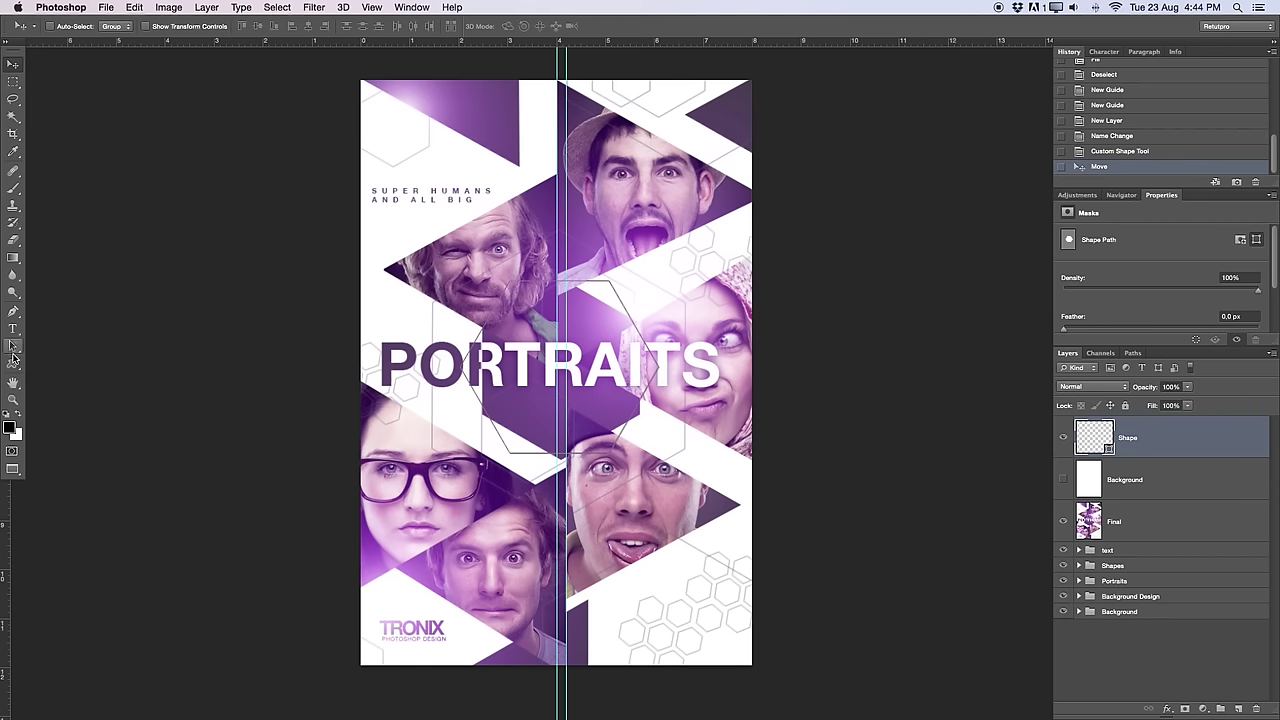
Step: Set the hexagon's fill to solid black
{"action": "left_click", "coordinate": [13, 364]}
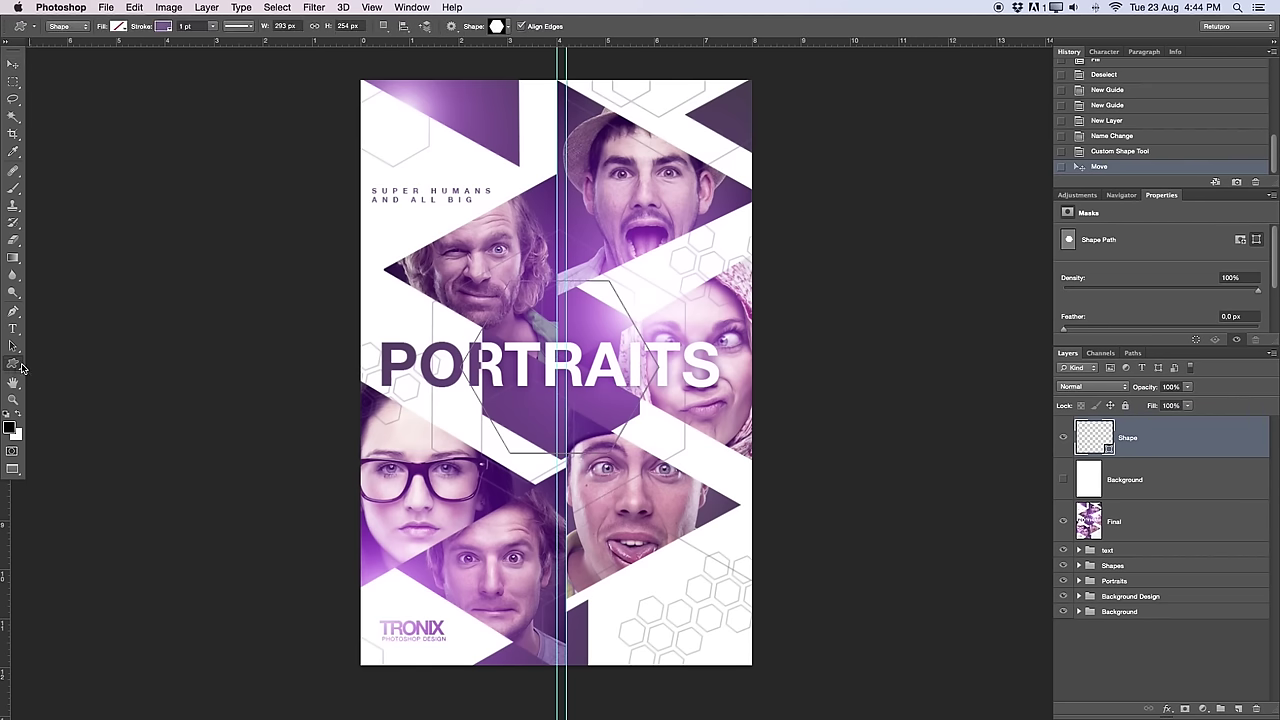
{"action": "left_click", "coordinate": [118, 26]}
{"action": "left_click", "coordinate": [88, 53]}
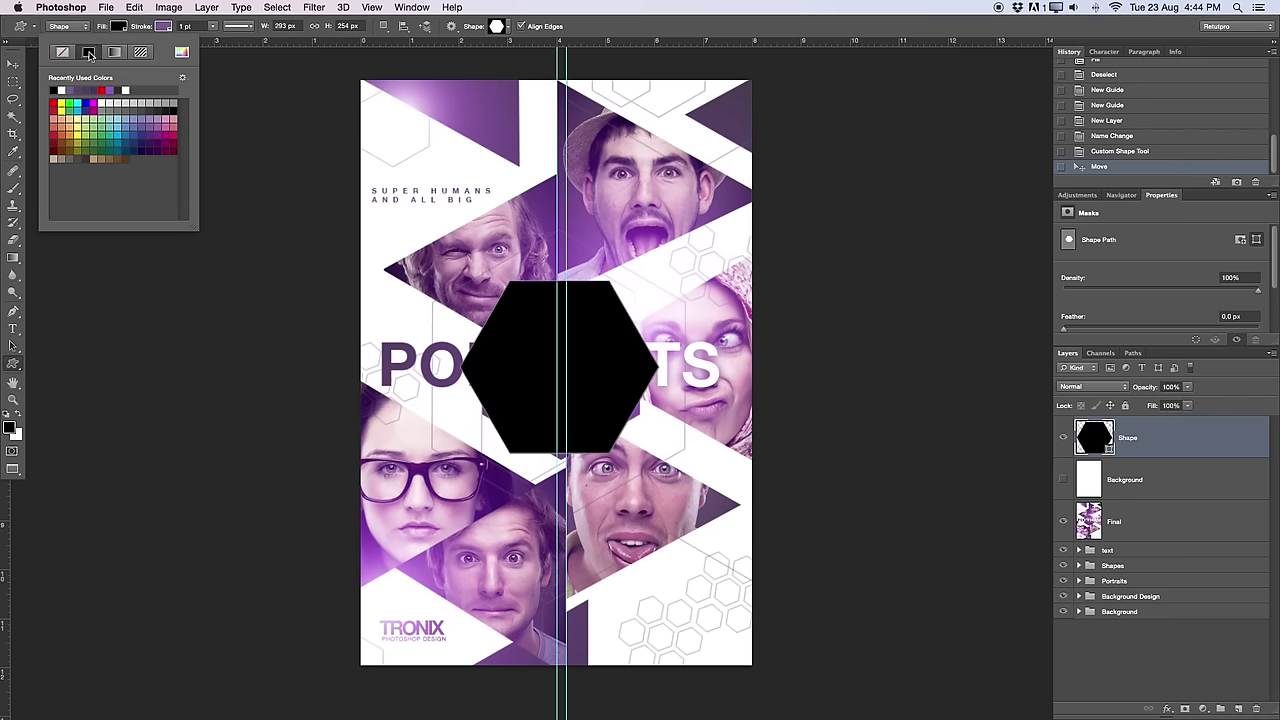
Step: Set the hexagon's fill to the dark purple #523f5f sampled from the poster's upper-right triangle, and remove its stroke
{"action": "left_click", "coordinate": [183, 53]}
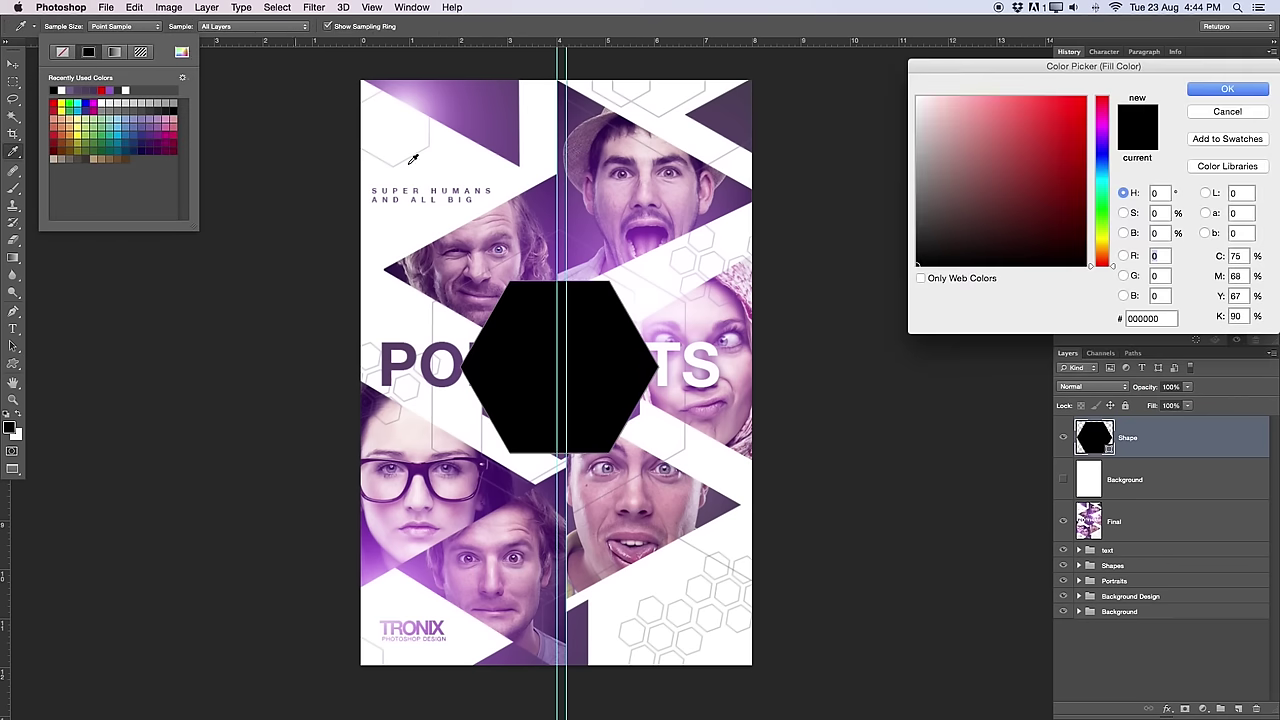
{"action": "left_click", "coordinate": [740, 114]}
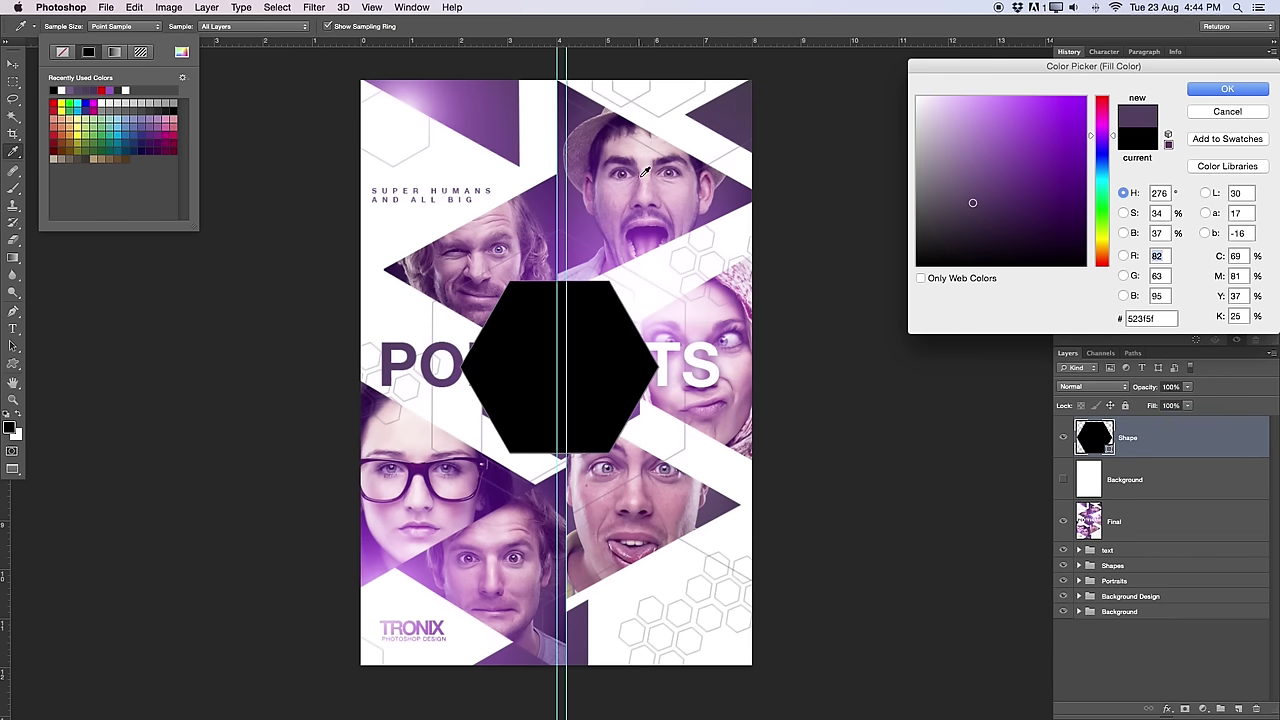
{"action": "left_click", "coordinate": [1244, 93]}
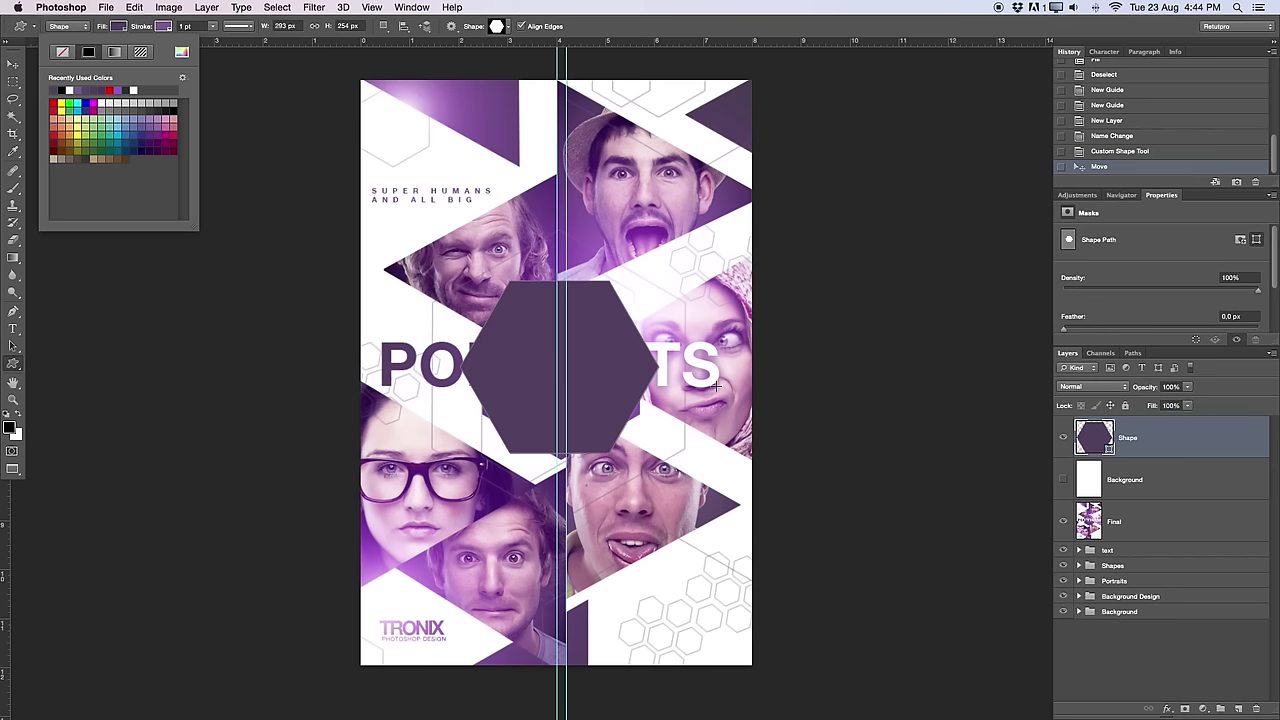
{"action": "left_click", "coordinate": [165, 27]}
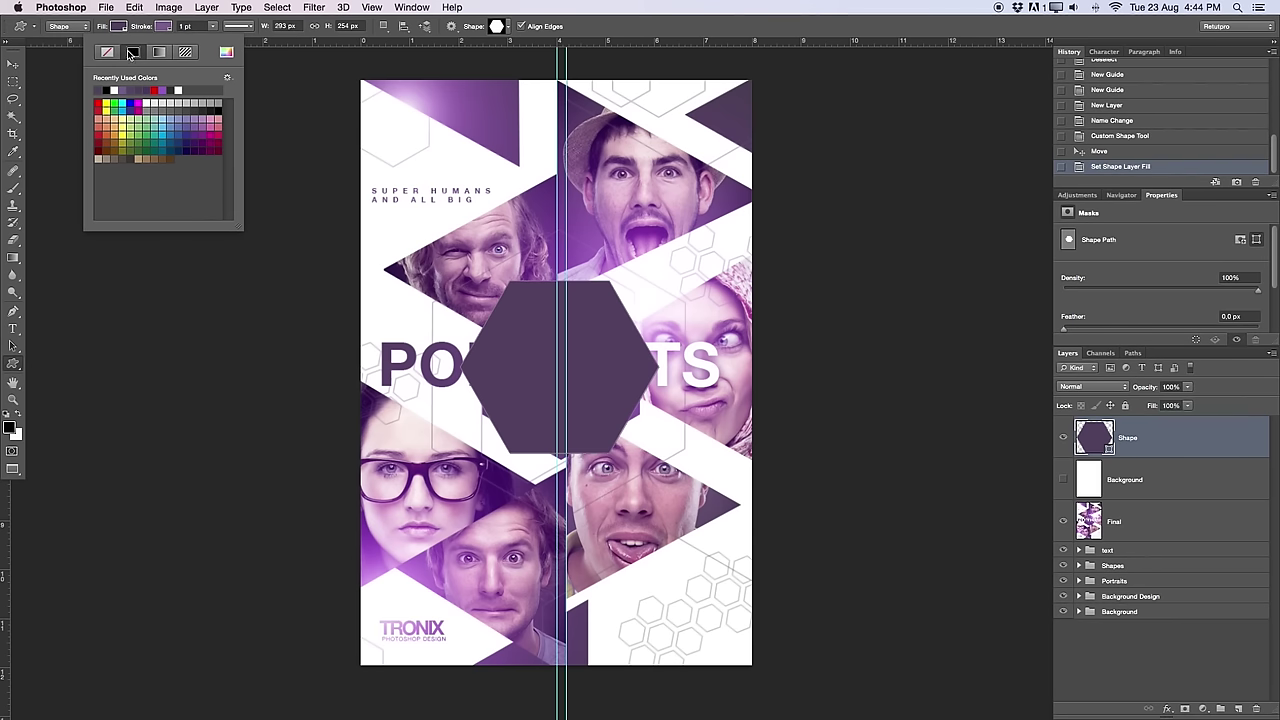
{"action": "left_click", "coordinate": [108, 53]}
{"action": "left_click", "coordinate": [623, 38]}
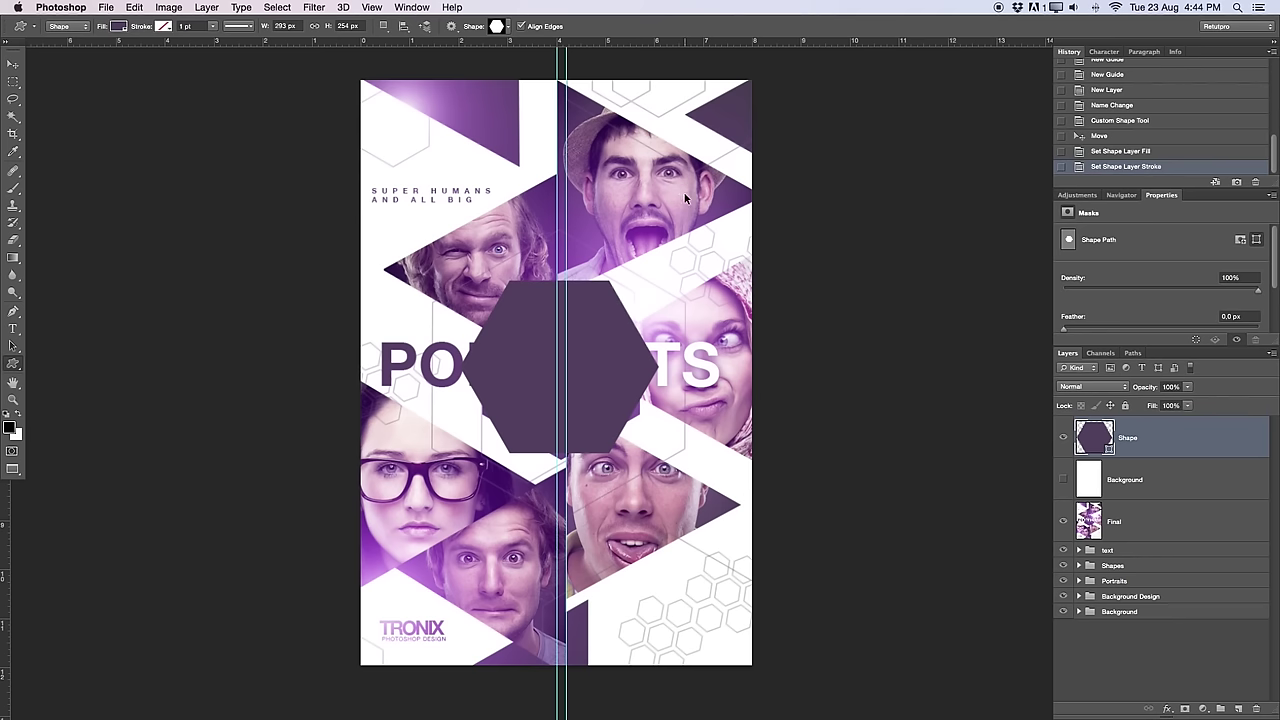
Step: Rotate the hexagon so a corner points straight up, and nudge it slightly left to centre it between the guides
{"action": "key", "text": "ctrl+t"}
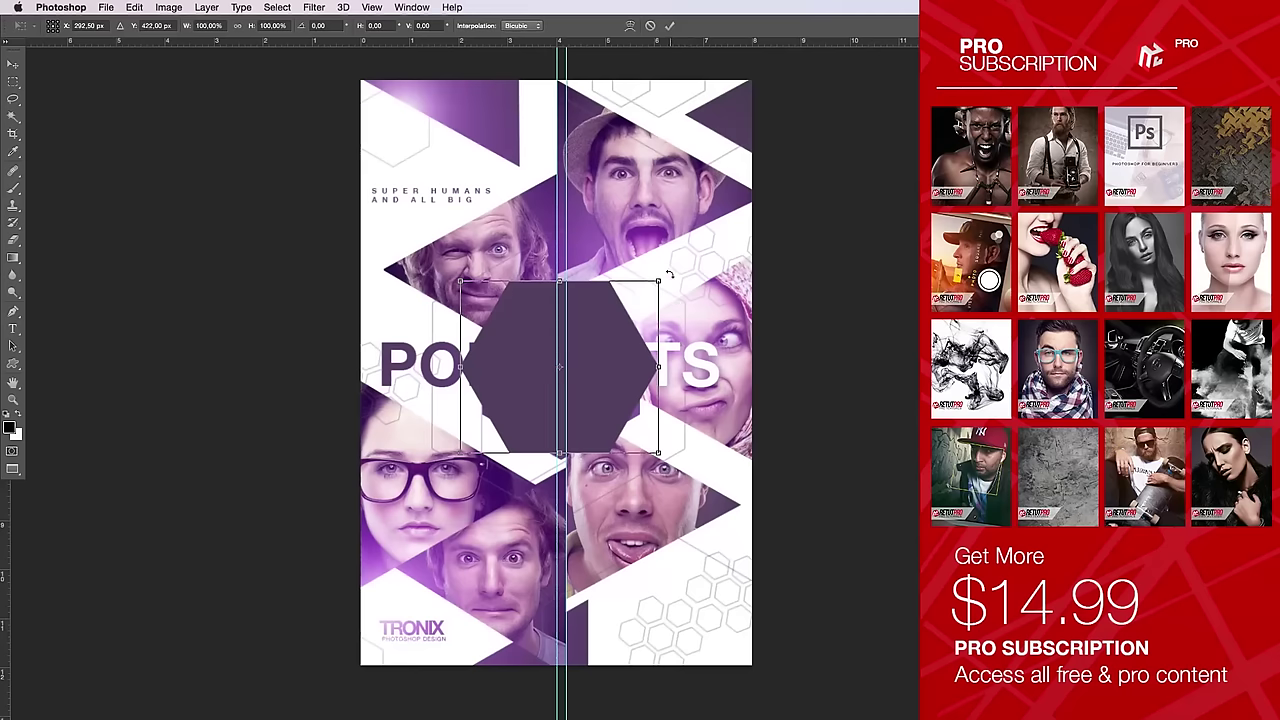
{"action": "left_click_drag", "start_coordinate": [667, 268], "coordinate": [700, 329]}
{"action": "key", "text": "Return"}
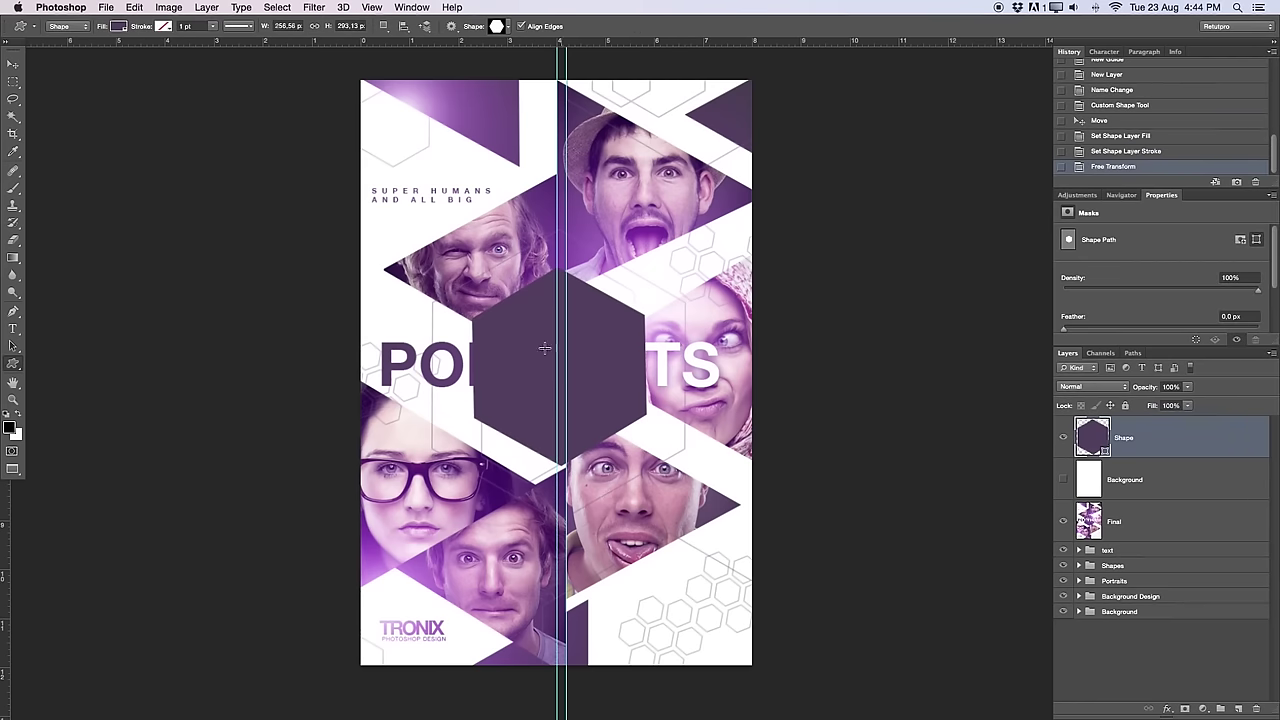
{"action": "key", "text": "v"}
{"action": "key", "text": "Left"}
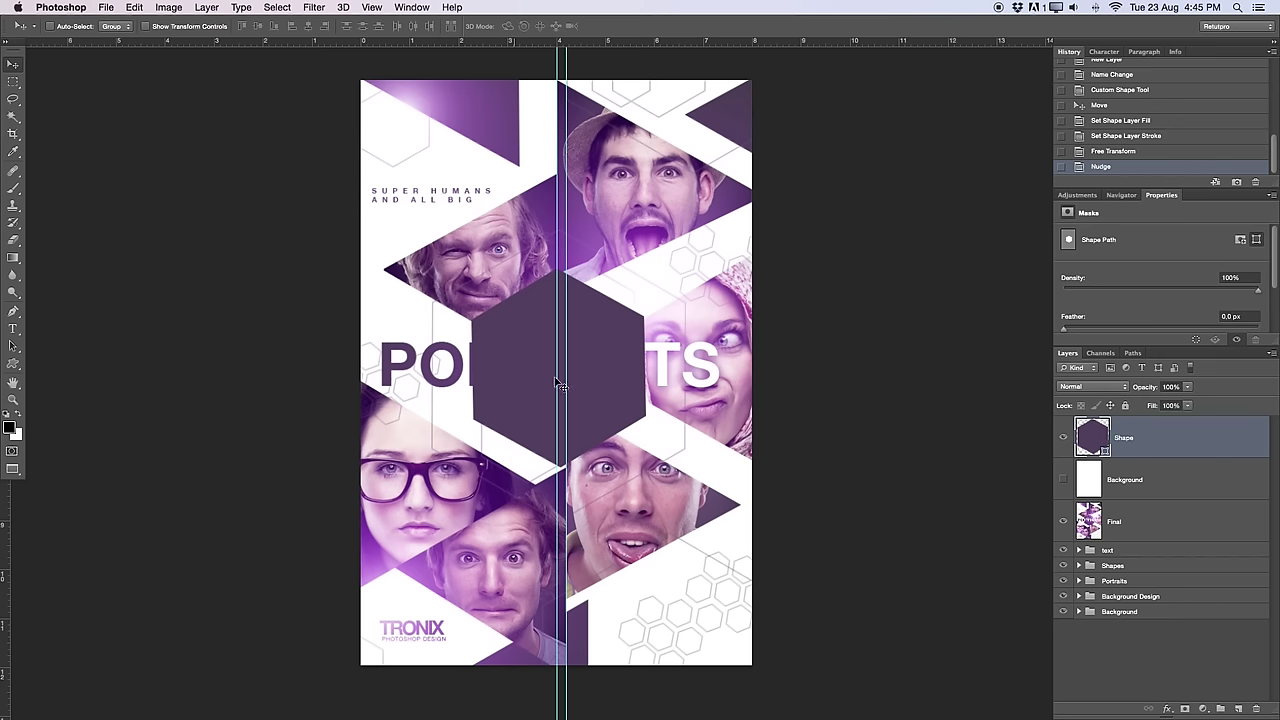
Step: Create a new layer above the hexagon layer and name it Shape
{"action": "left_click", "coordinate": [1238, 708]}
{"action": "double_click", "coordinate": [1130, 436]}
{"action": "type", "text": "Shape"}
{"action": "key", "text": "Return"}
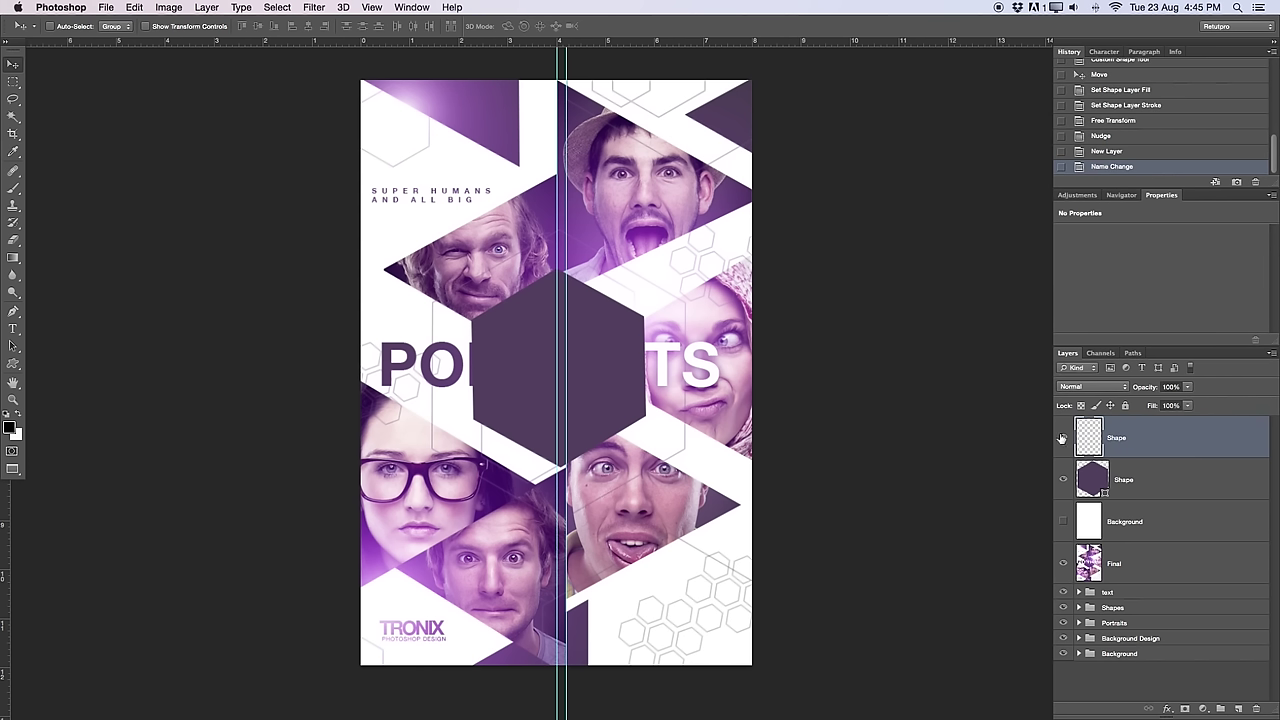
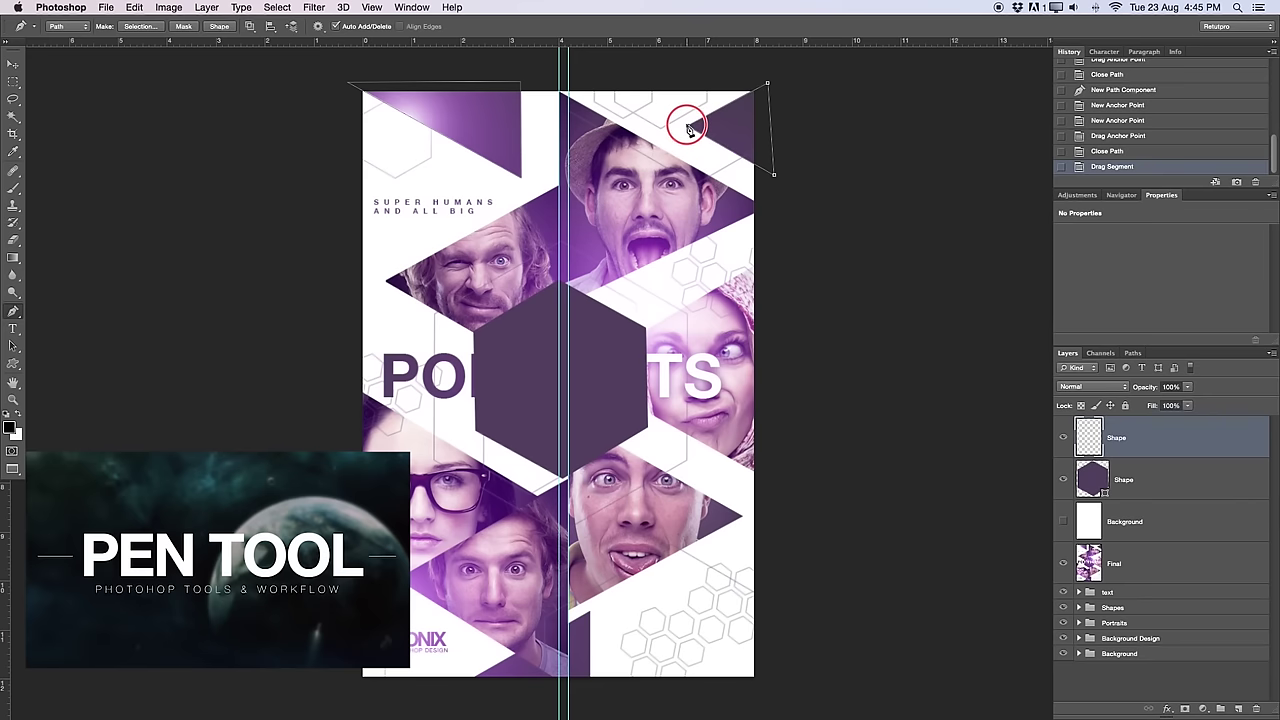
Step: Place three Pen path corners around the dark triangle at the poster's bottom edge, with the lower two outside the canvas
{"action": "scroll", "coordinate": [731, 337], "scroll_direction": "down", "scroll_amount": 1}
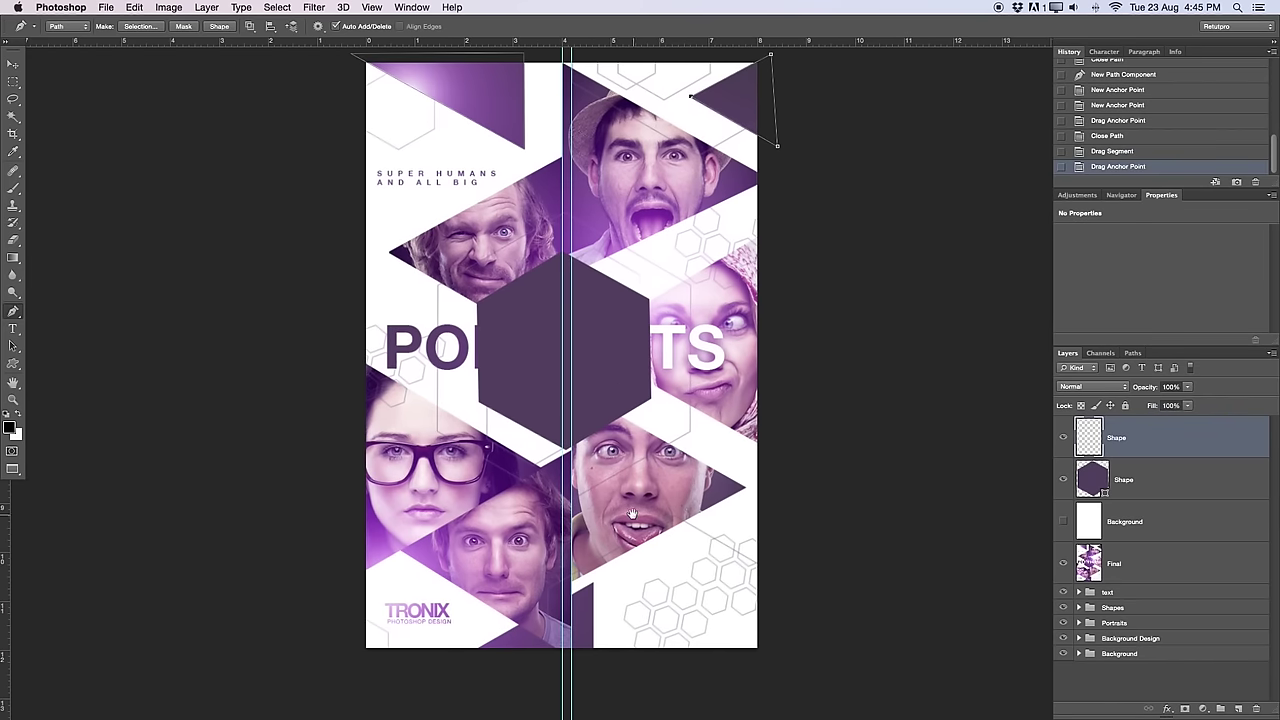
{"action": "left_click_drag", "start_coordinate": [632, 515], "coordinate": [662, 300]}
{"action": "left_click", "coordinate": [621, 369]}
{"action": "left_click", "coordinate": [621, 445]}
{"action": "left_click", "coordinate": [477, 460]}
{"action": "left_click", "coordinate": [620, 374]}
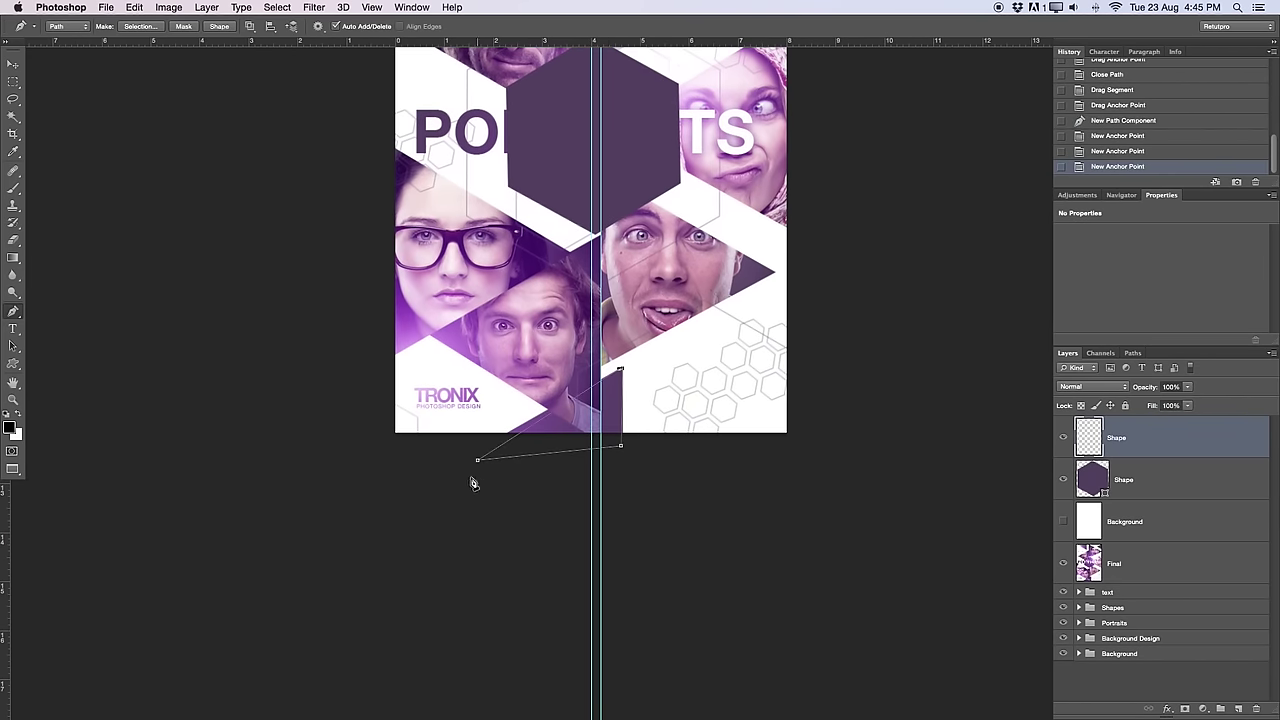
{"action": "left_click_drag", "start_coordinate": [477, 462], "coordinate": [473, 452]}
{"action": "left_click_drag", "start_coordinate": [620, 450], "coordinate": [620, 443]}
{"action": "scroll", "coordinate": [830, 420], "scroll_direction": "up", "scroll_amount": 3}
{"action": "scroll", "coordinate": [830, 420], "scroll_direction": "right", "scroll_amount": 2}
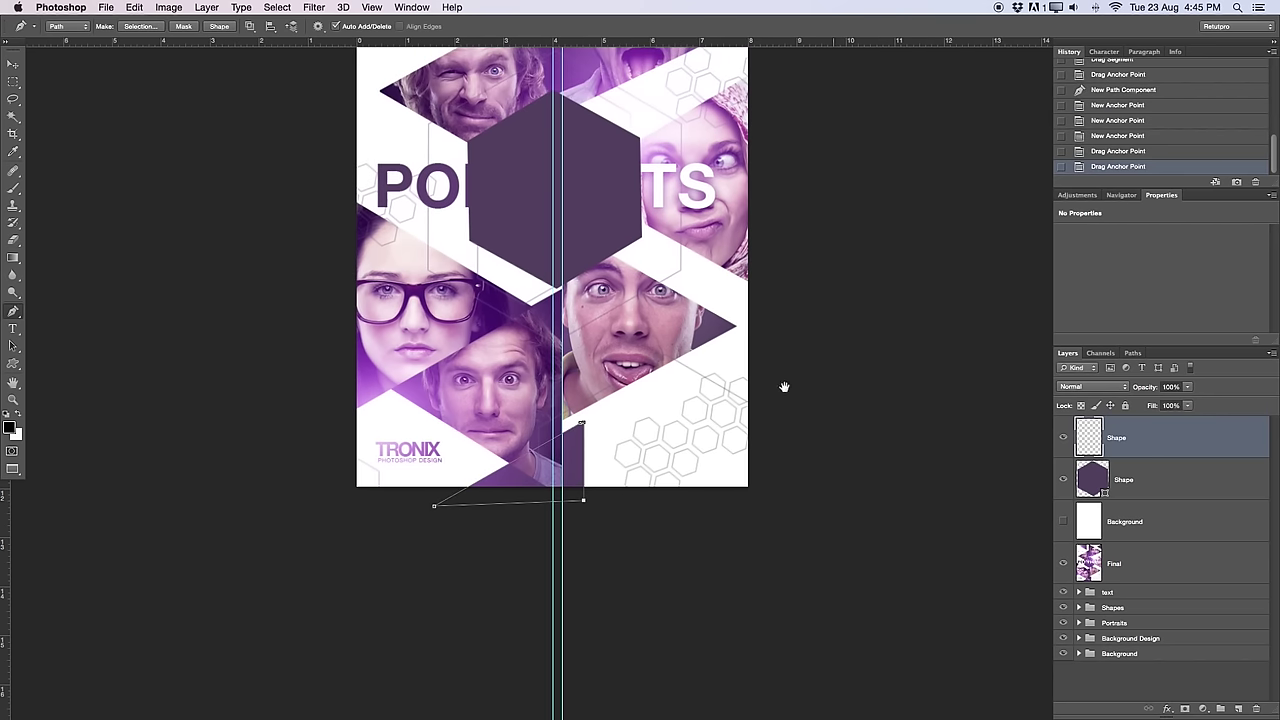
{"action": "left_click", "coordinate": [759, 331]}
{"action": "key", "text": "super+z"}
{"action": "left_click", "coordinate": [582, 426]}
{"action": "key", "text": "super+z"}
{"action": "left_click", "coordinate": [1100, 151]}
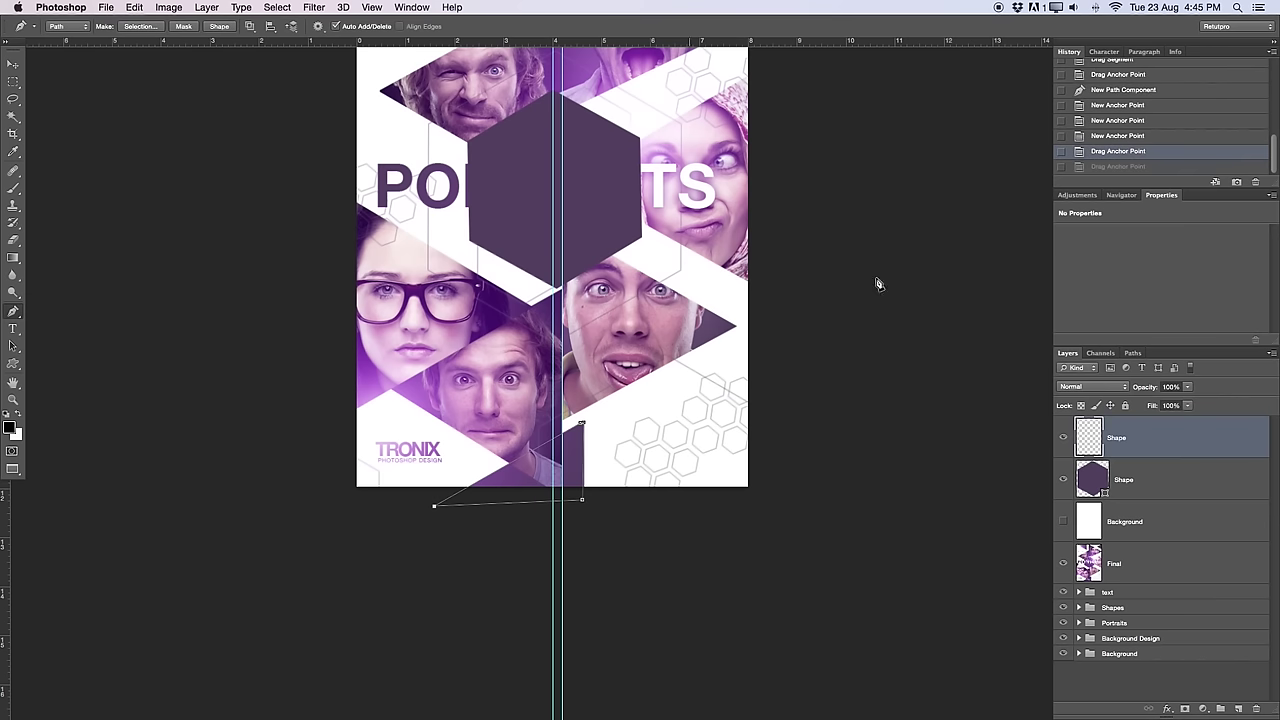
{"action": "left_click", "coordinate": [1100, 136]}
{"action": "left_click", "coordinate": [1119, 121]}
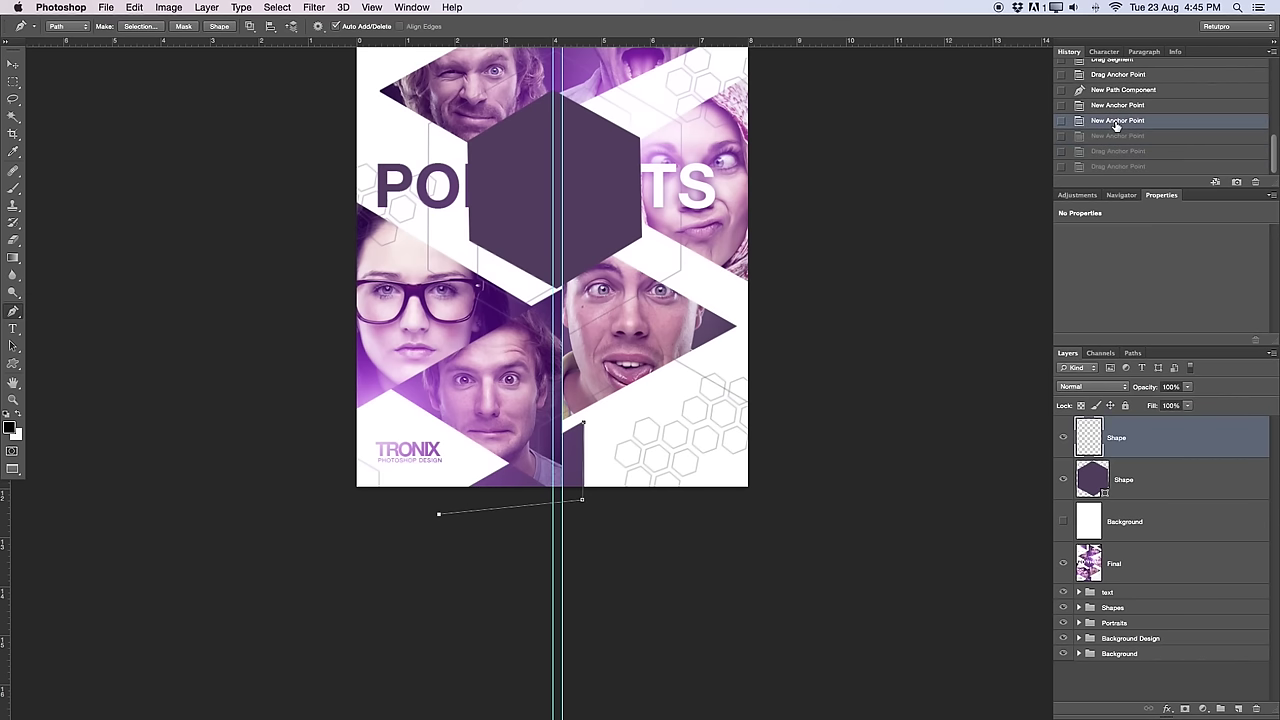
Step: Pick up the open path at the poster's bottom edge, close it into a triangle and adjust its lower corners
{"action": "left_click", "coordinate": [437, 515]}
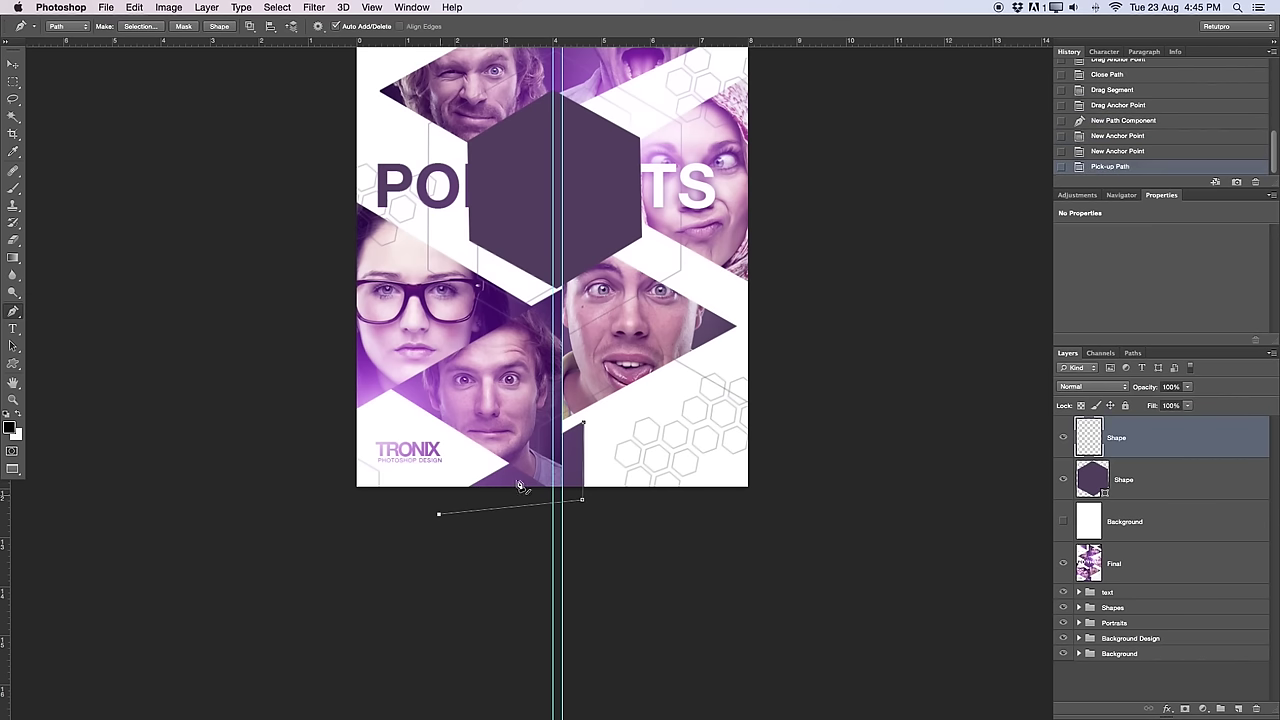
{"action": "left_click", "coordinate": [585, 428]}
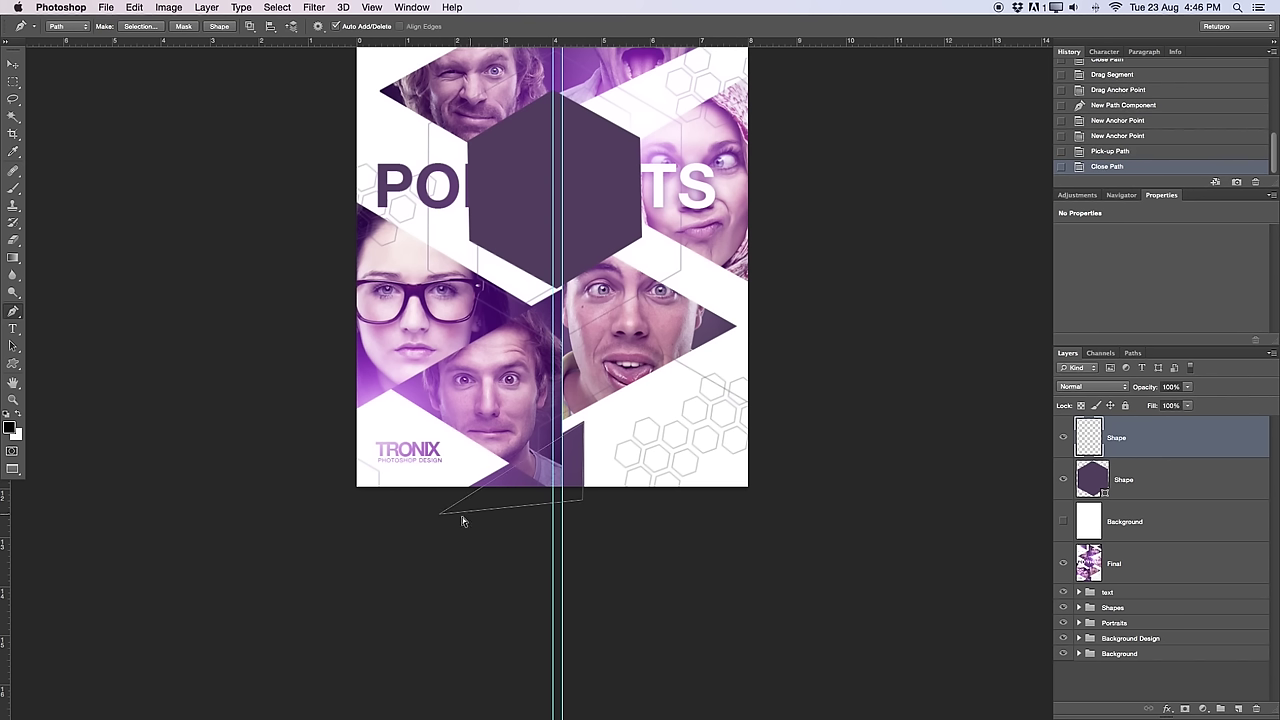
{"action": "left_click_drag", "start_coordinate": [439, 519], "coordinate": [436, 505]}
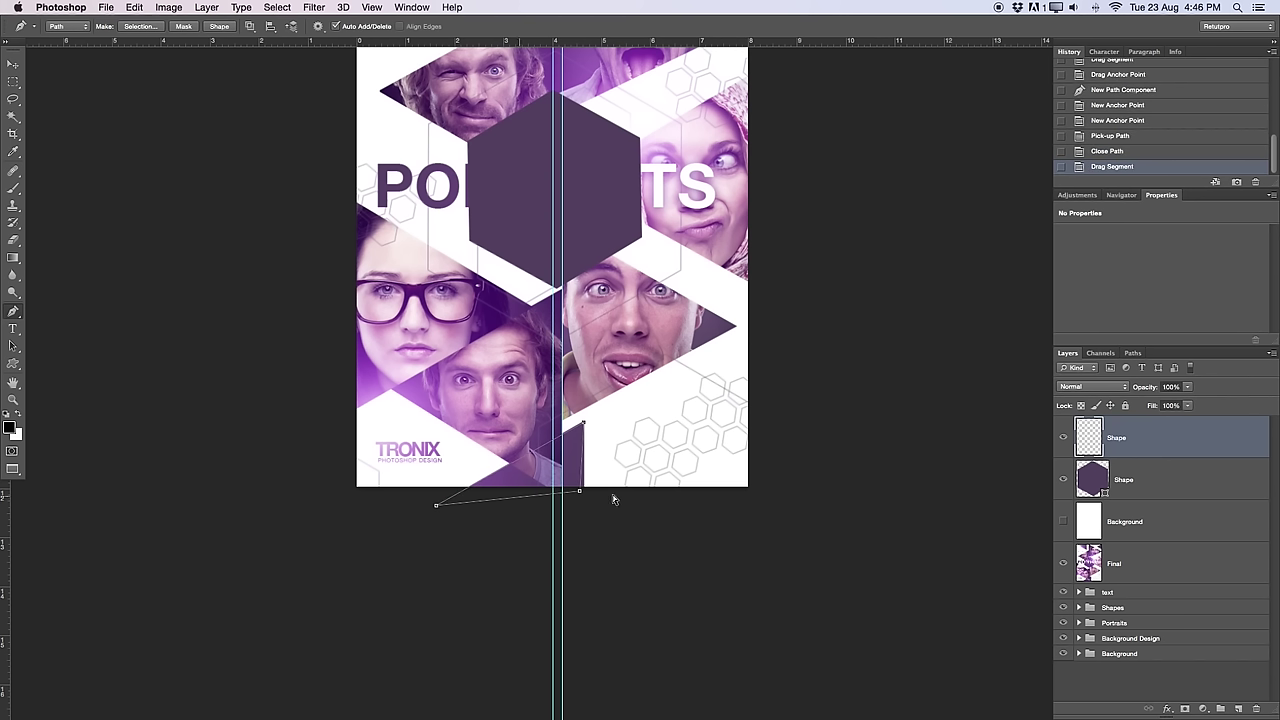
{"action": "left_click_drag", "start_coordinate": [582, 493], "coordinate": [585, 489]}
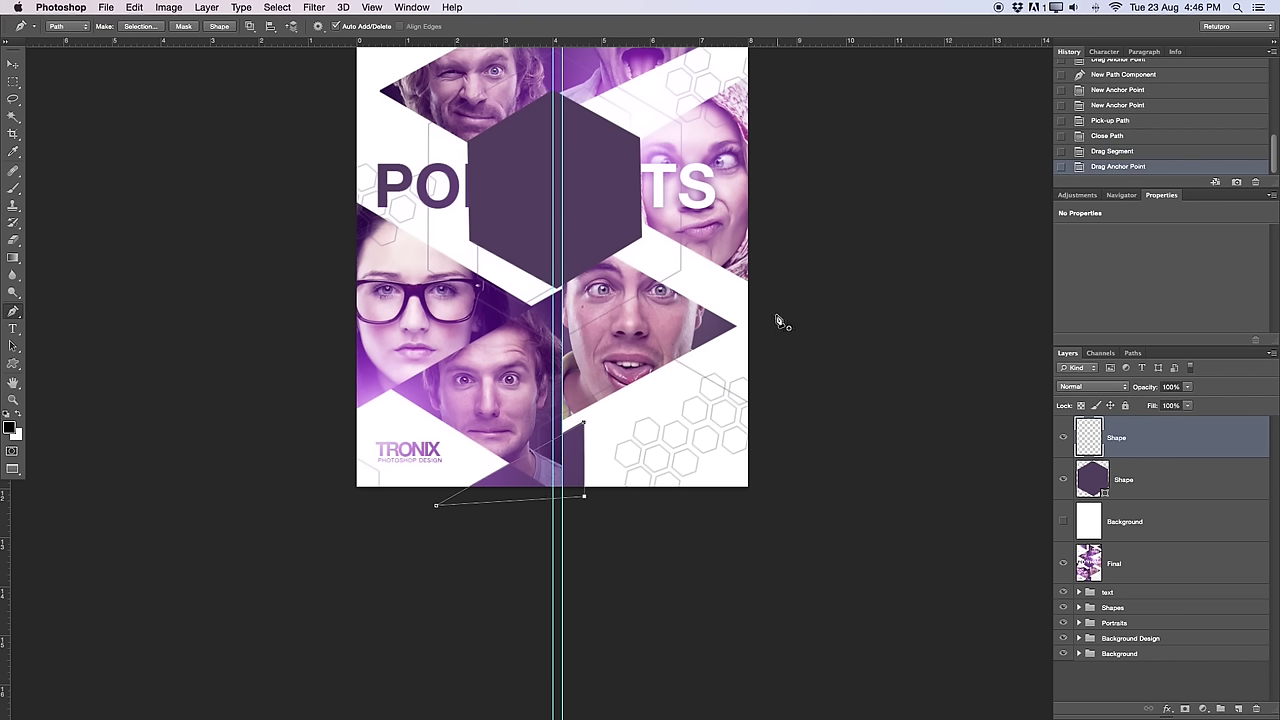
Step: Draw a closed triangular path pointing inward across the poster's lower right edge, above the small hexagon pattern
{"action": "left_click", "coordinate": [668, 383]}
{"action": "left_click", "coordinate": [788, 428]}
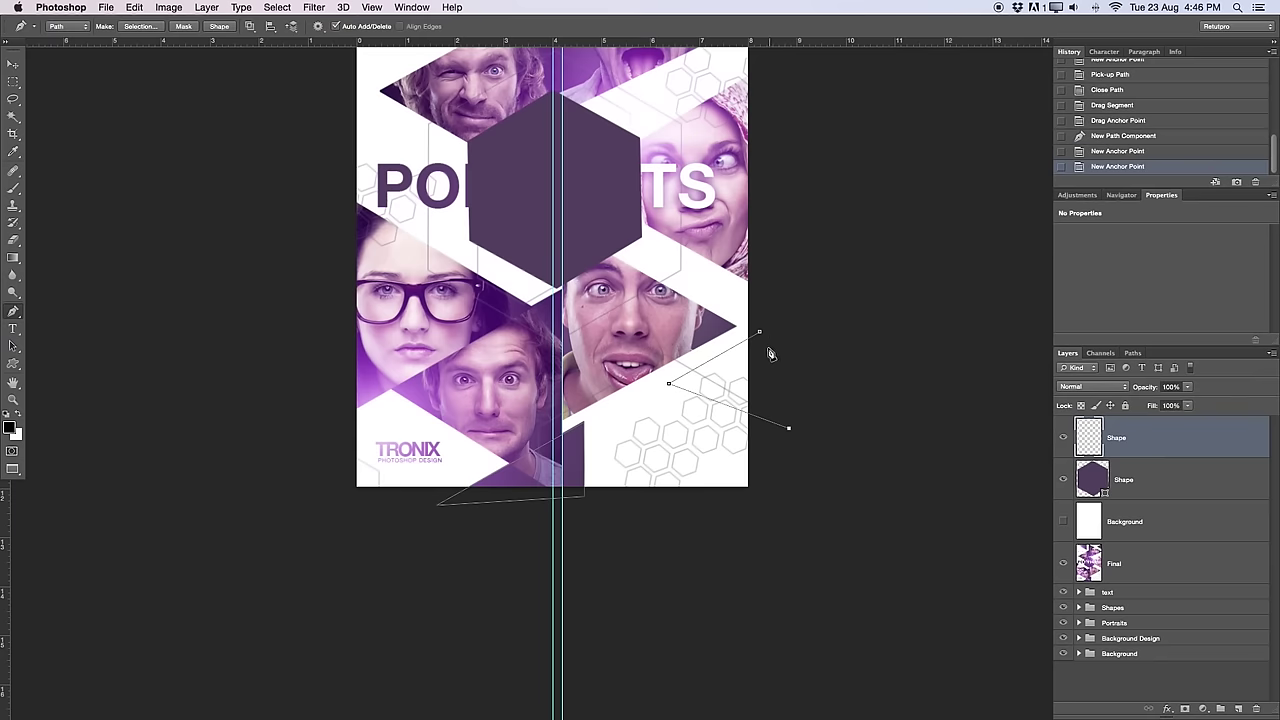
{"action": "left_click", "coordinate": [759, 333]}
Step: Draw a closed triangular path pointing inward across the poster's left edge, just below the SUPER HUMANS text
{"action": "scroll", "coordinate": [680, 191], "scroll_direction": "up", "scroll_amount": 10}
{"action": "scroll", "coordinate": [680, 191], "scroll_direction": "left", "scroll_amount": 5}
{"action": "left_click", "coordinate": [484, 254]}
{"action": "left_click", "coordinate": [551, 301]}
{"action": "left_click", "coordinate": [442, 341]}
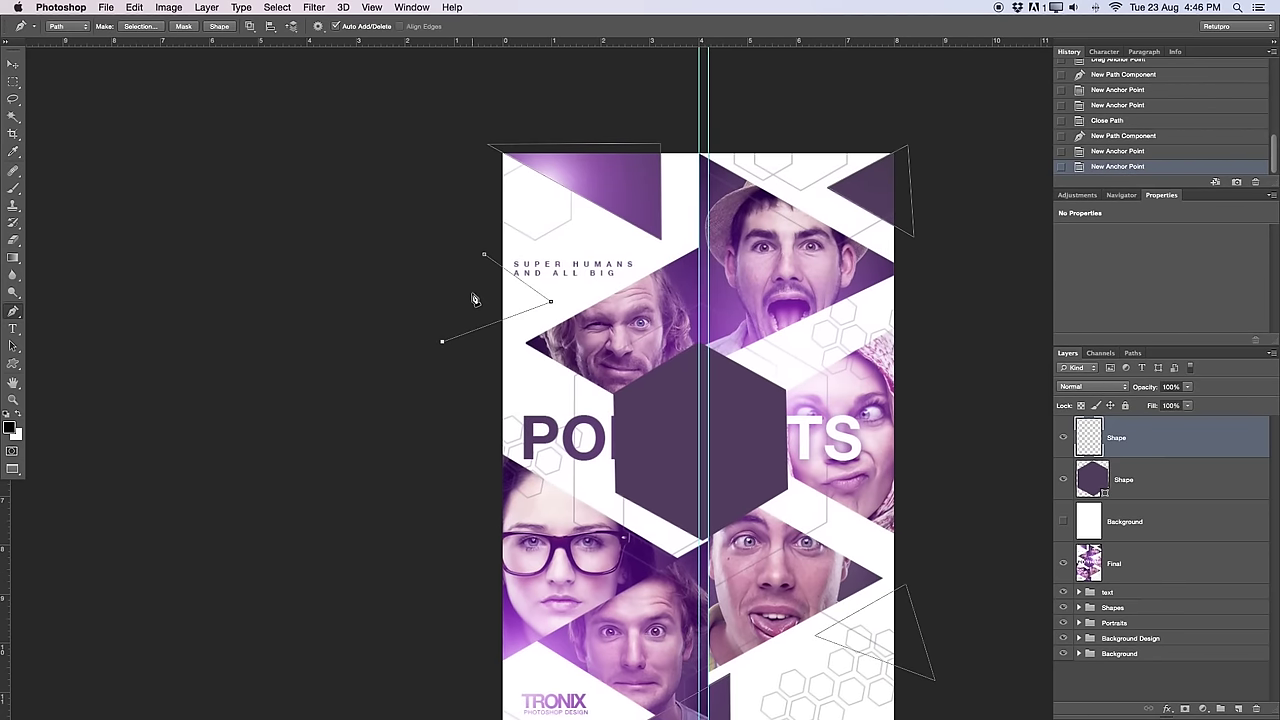
{"action": "left_click", "coordinate": [484, 256]}
Step: Convert all the triangular paths into a new anti-aliased selection with a feather radius of 0 pixels
{"action": "scroll", "coordinate": [603, 125], "scroll_direction": "down", "scroll_amount": 5}
{"action": "scroll", "coordinate": [603, 125], "scroll_direction": "right", "scroll_amount": 5}
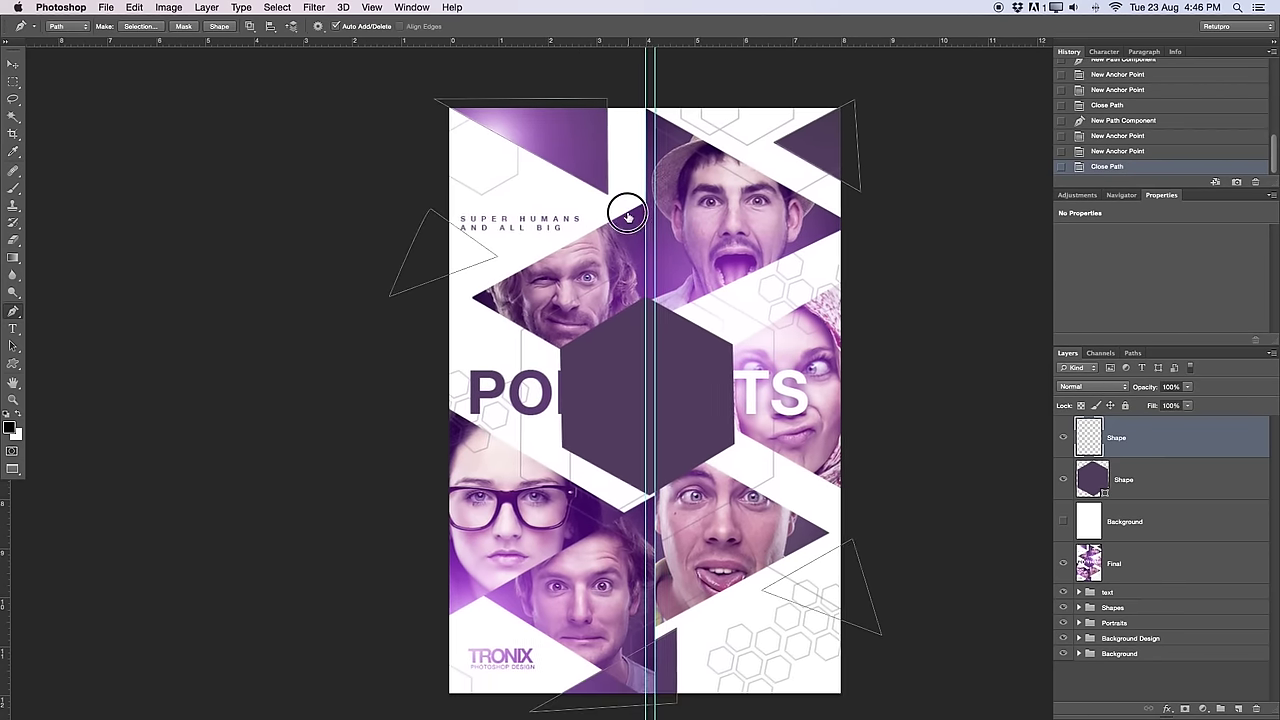
{"action": "right_click", "coordinate": [603, 125]}
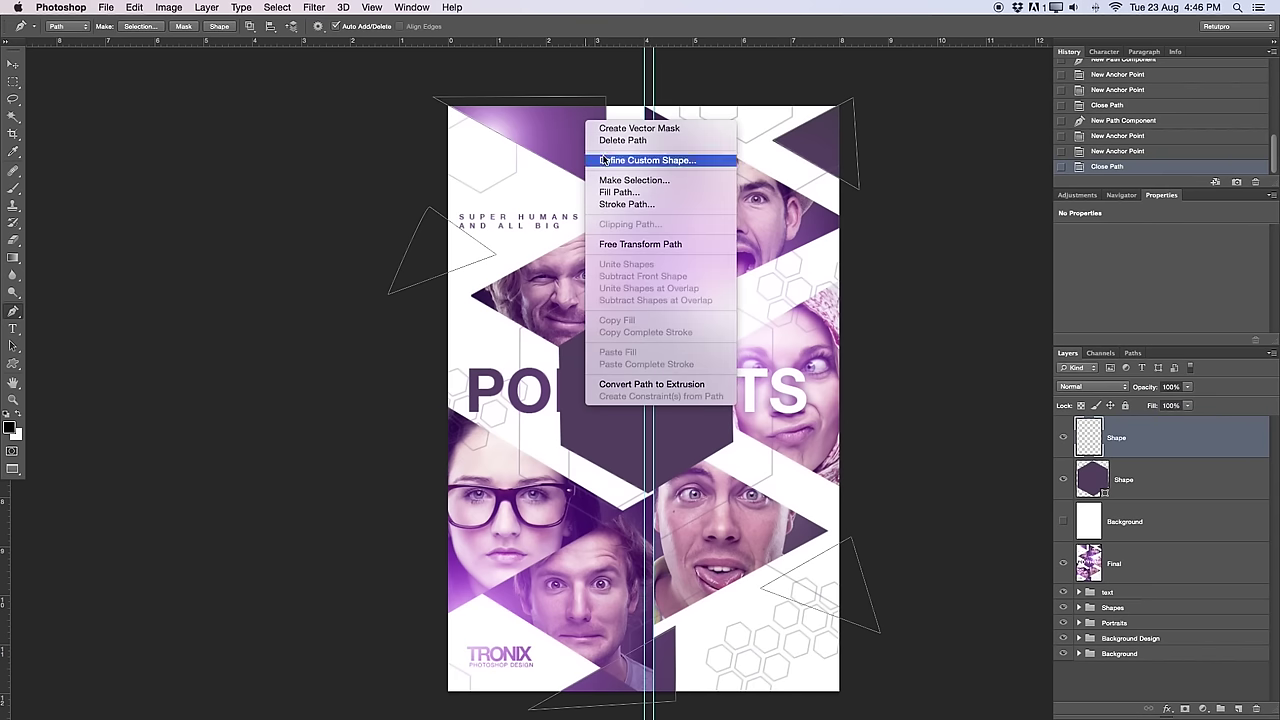
{"action": "left_click", "coordinate": [618, 242]}
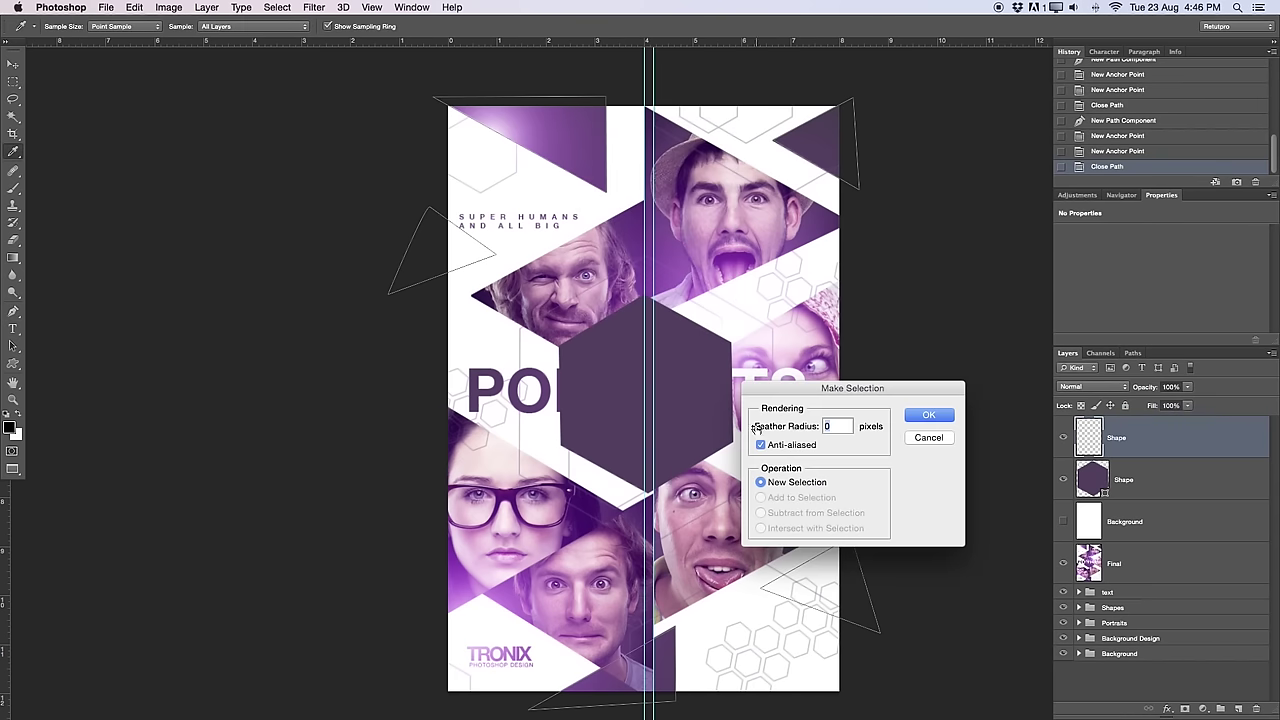
{"action": "left_click", "coordinate": [928, 414]}
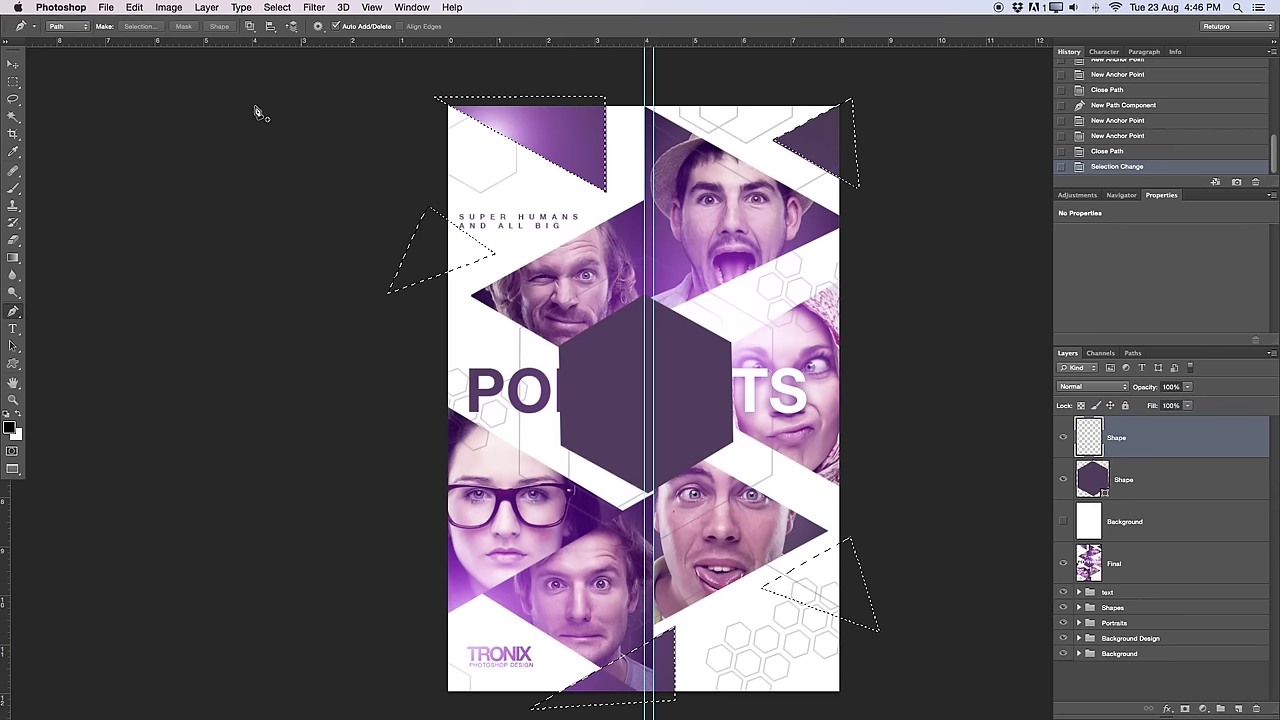
Step: Fill the selected triangles with the dark purple #523f5f in Normal mode at 100% opacity, and deselect
{"action": "left_click", "coordinate": [13, 81]}
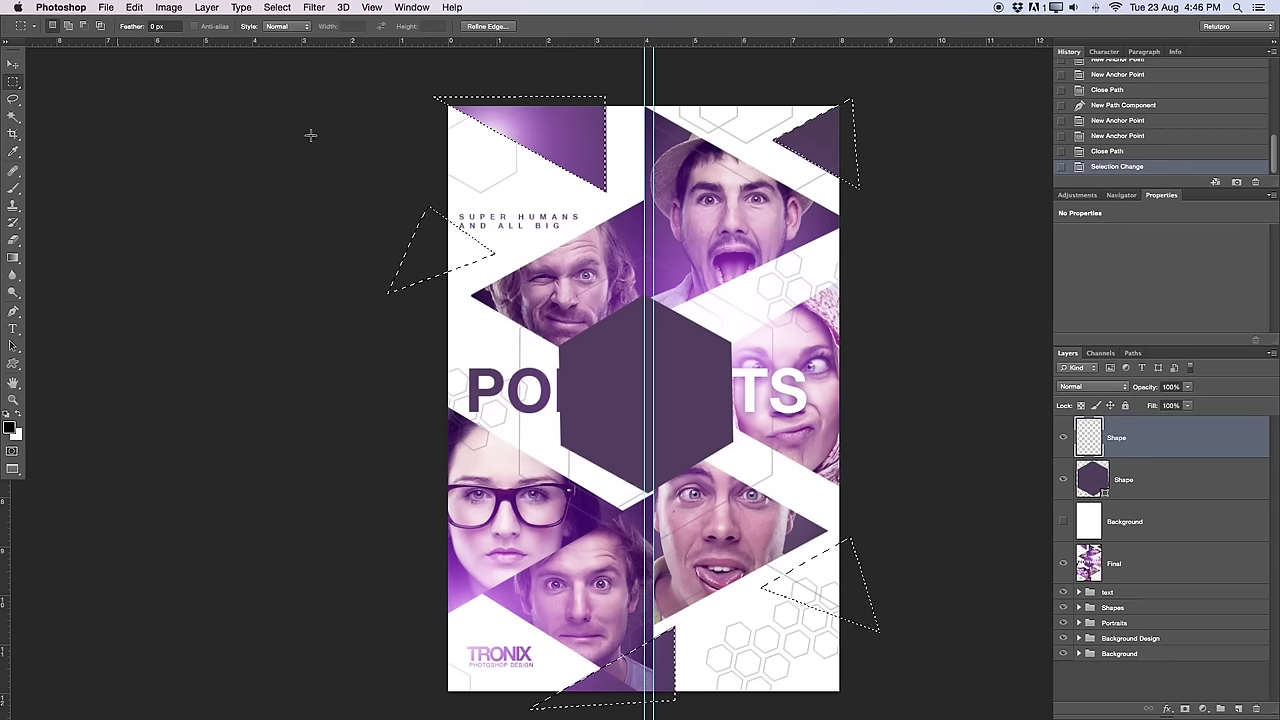
{"action": "right_click", "coordinate": [556, 128]}
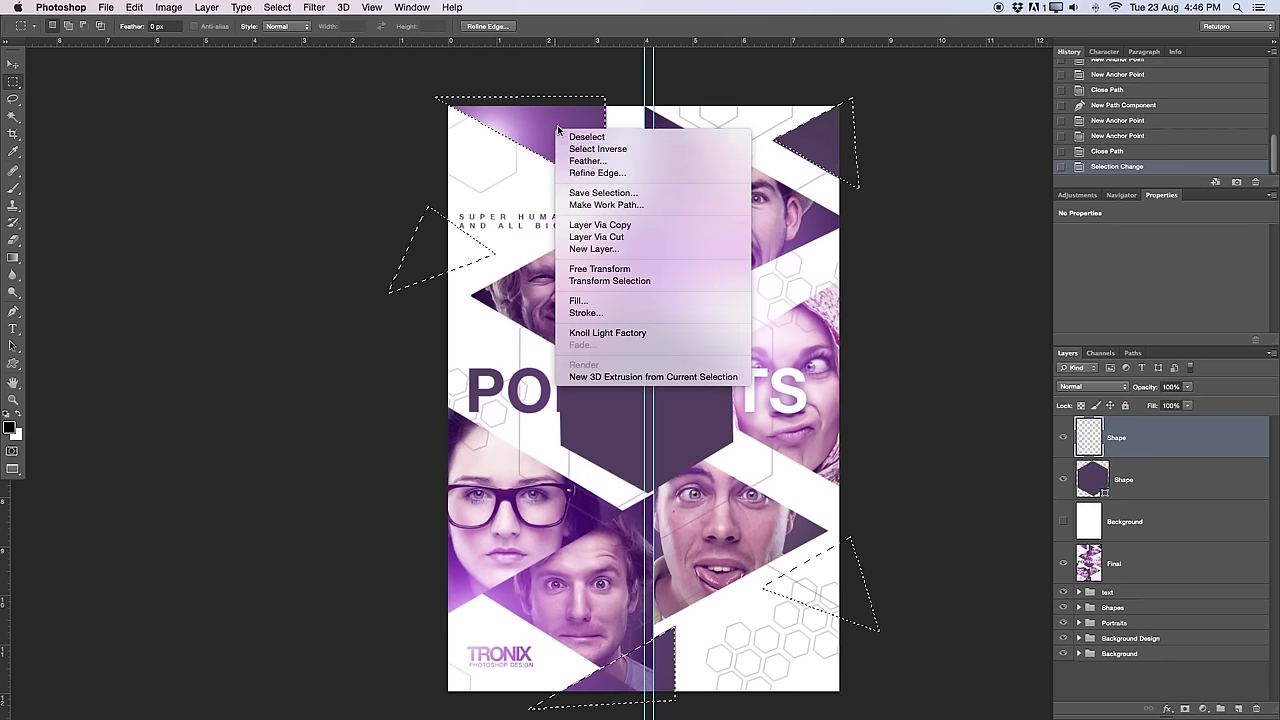
{"action": "left_click", "coordinate": [603, 301]}
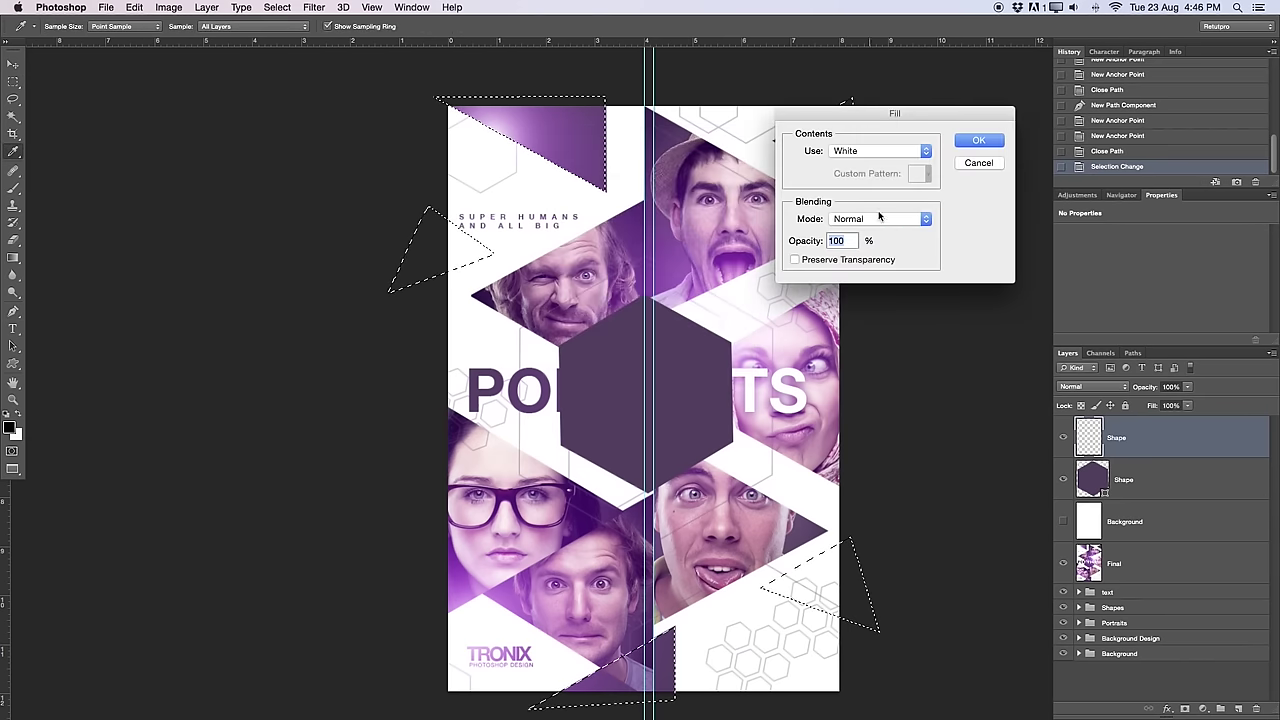
{"action": "left_click_drag", "start_coordinate": [877, 114], "coordinate": [957, 317]}
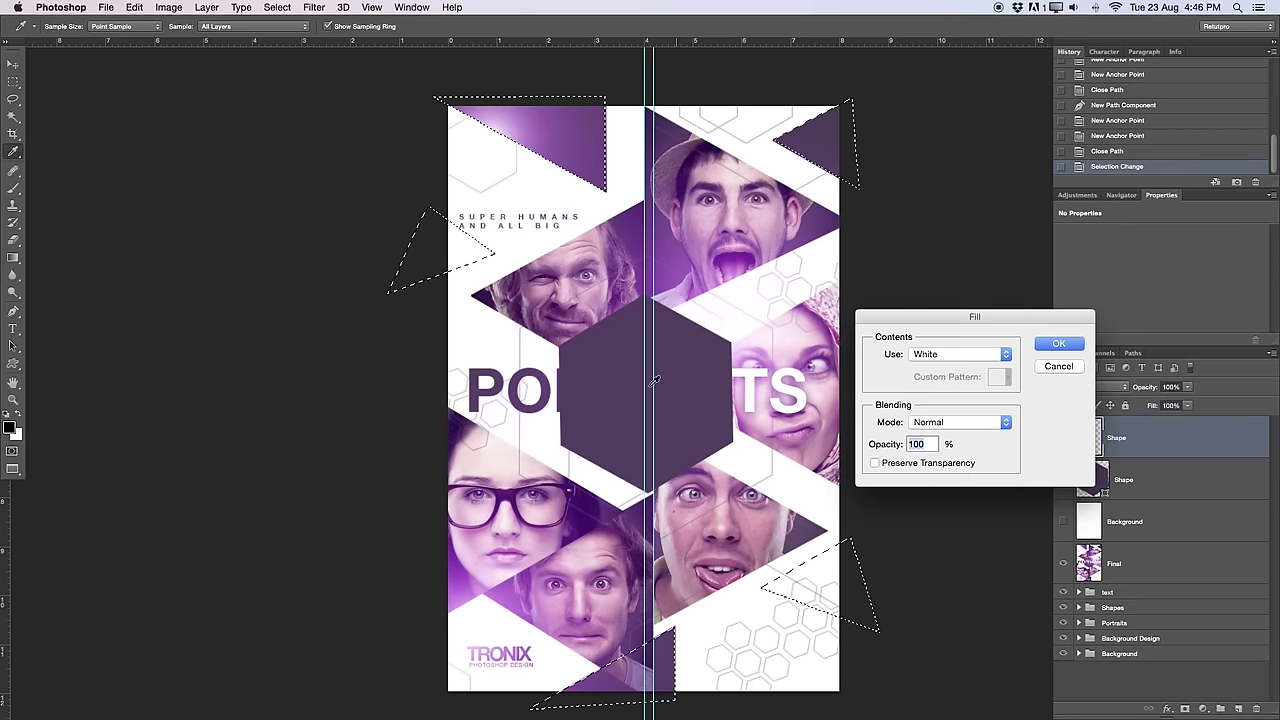
{"action": "left_click", "coordinate": [955, 354]}
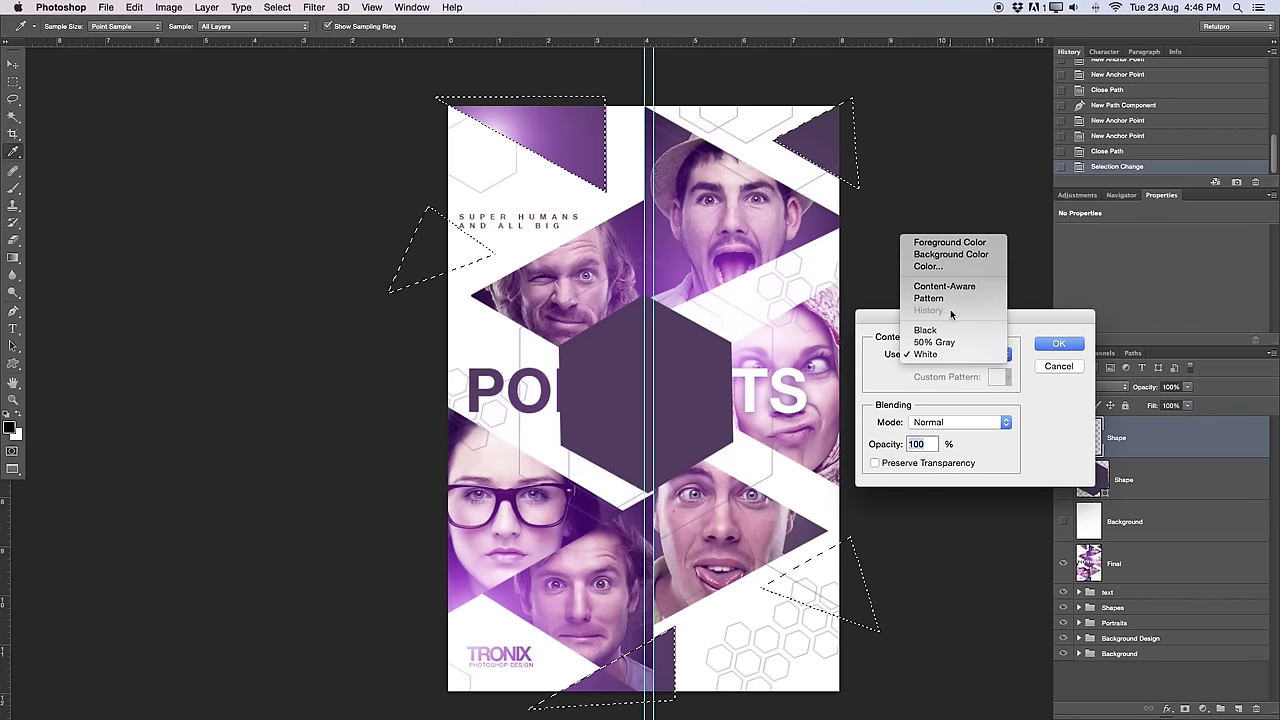
{"action": "left_click", "coordinate": [943, 267]}
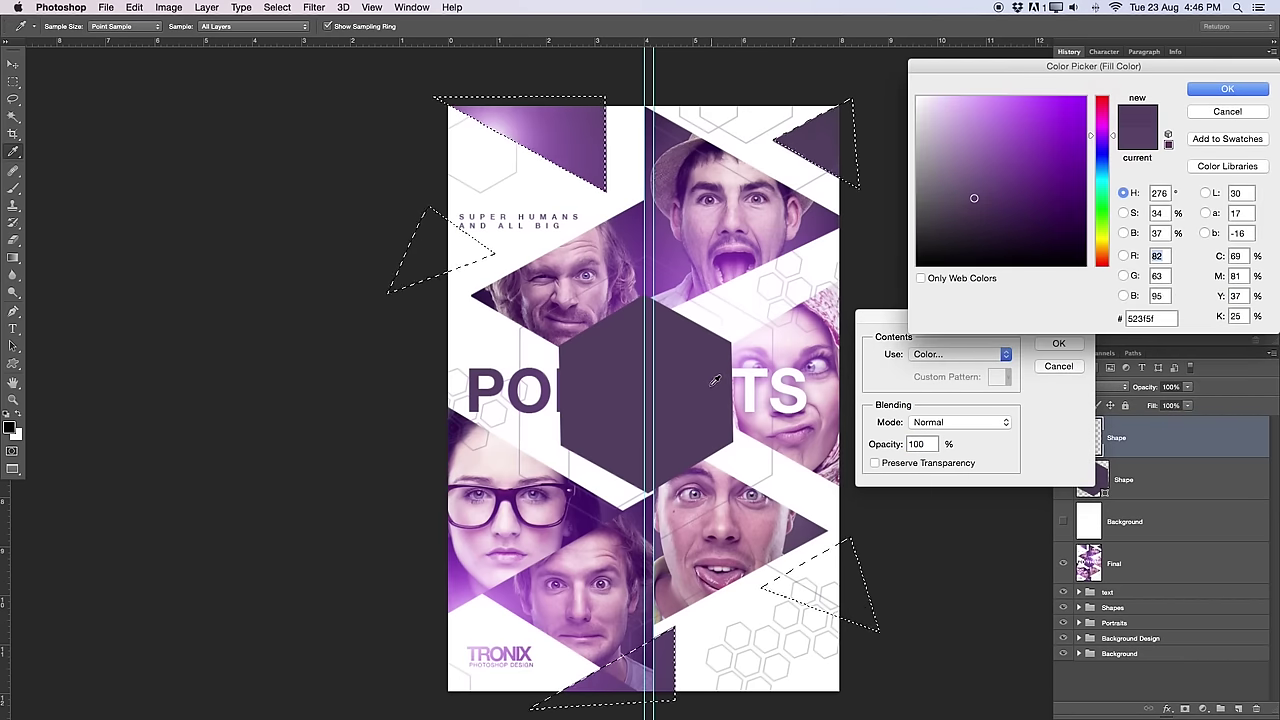
{"action": "left_click", "coordinate": [1227, 89]}
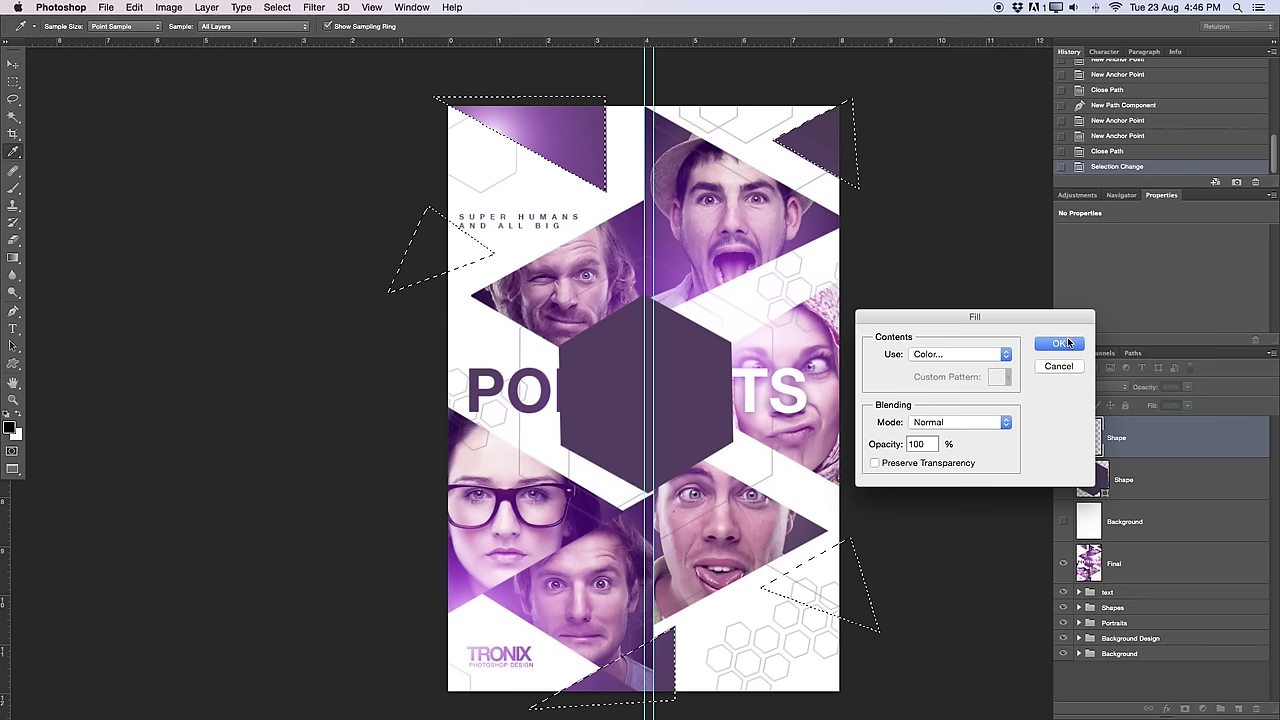
{"action": "left_click", "coordinate": [1058, 343]}
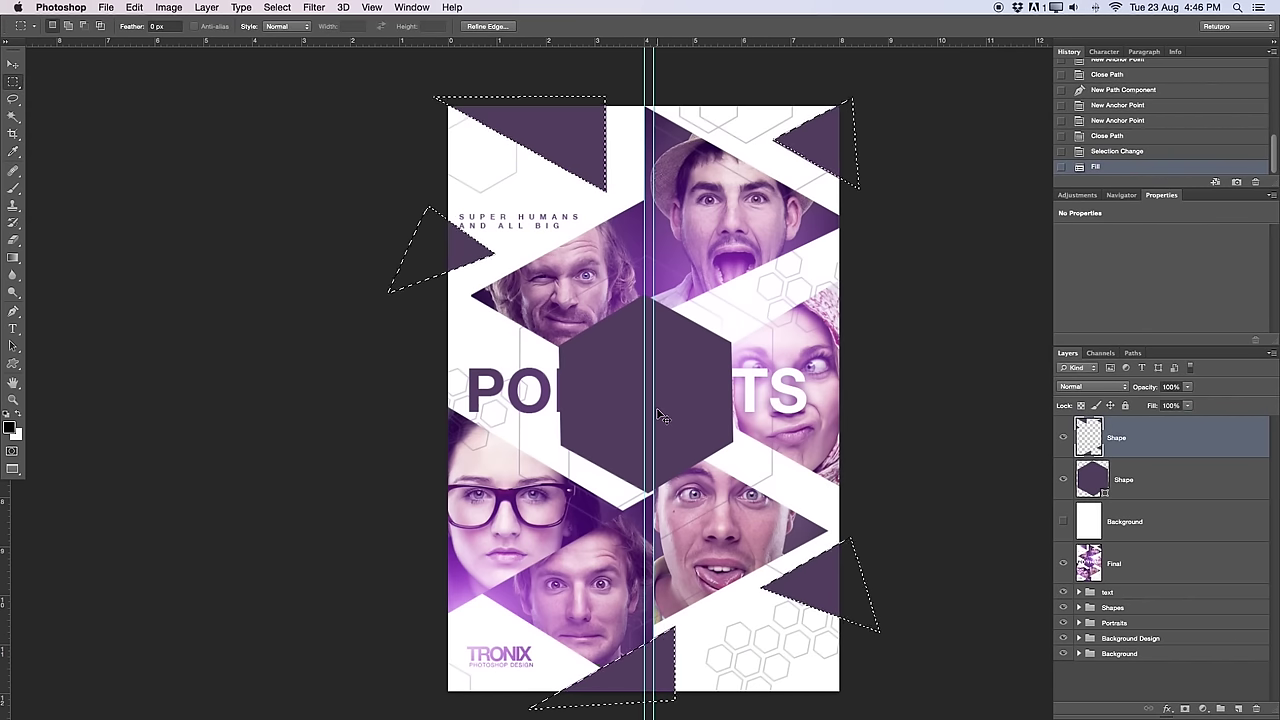
{"action": "key", "text": "super+d"}
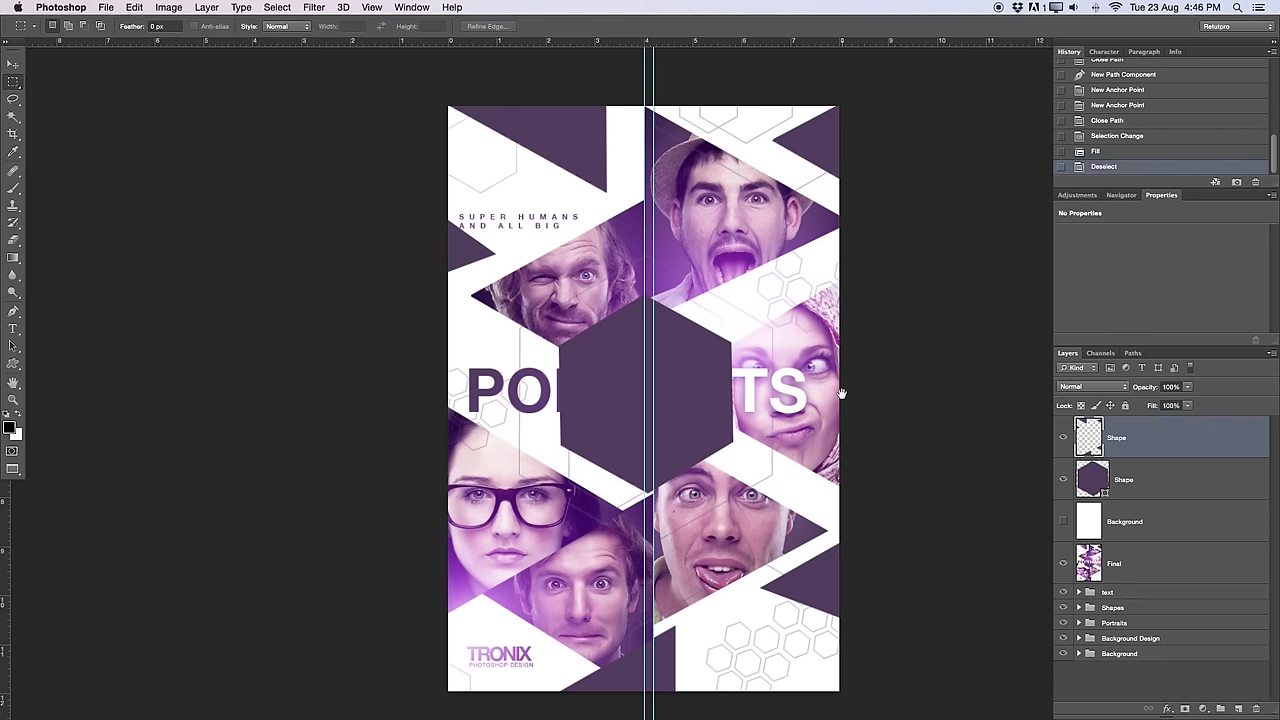
Step: Hide the workspace panels and bring up the Low_Res folder of portrait photos
{"action": "left_click_drag", "start_coordinate": [842, 395], "coordinate": [830, 393]}
{"action": "key", "text": "Tab"}
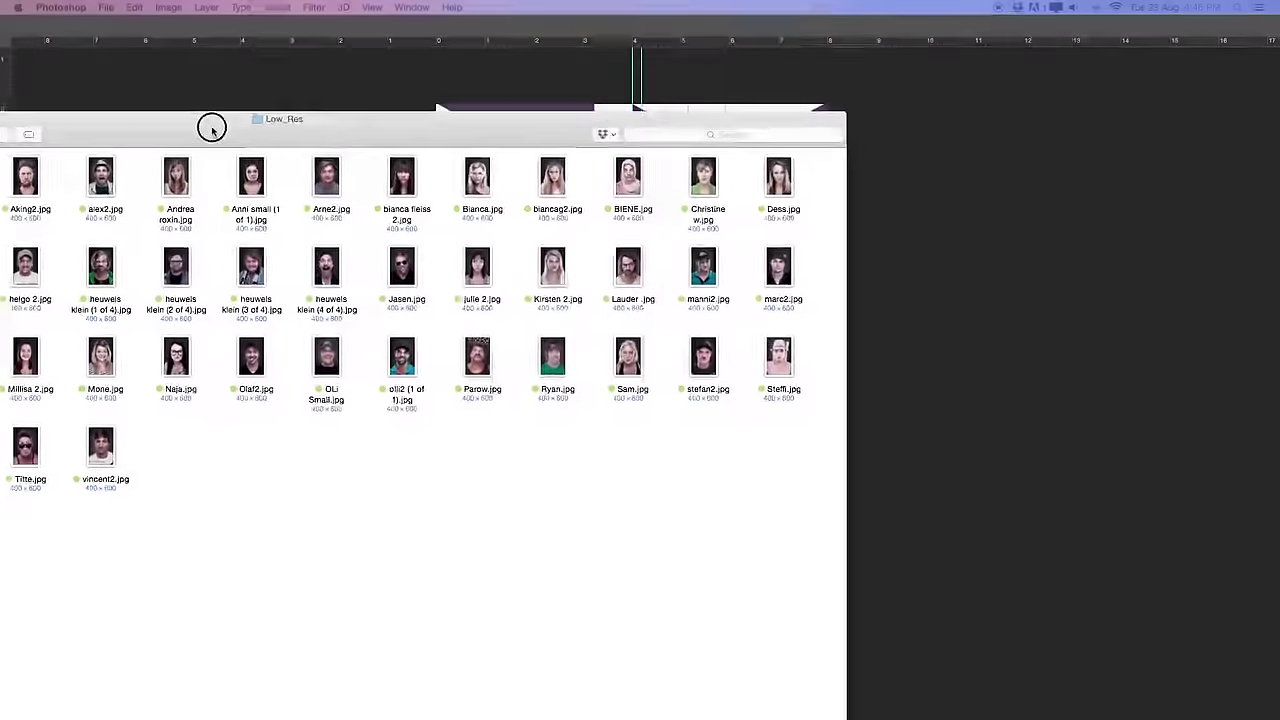
Step: Place the photo alex2.jpg from the Low_Res folder onto the poster as a new layer at its original size
{"action": "left_click_drag", "start_coordinate": [209, 126], "coordinate": [466, 103]}
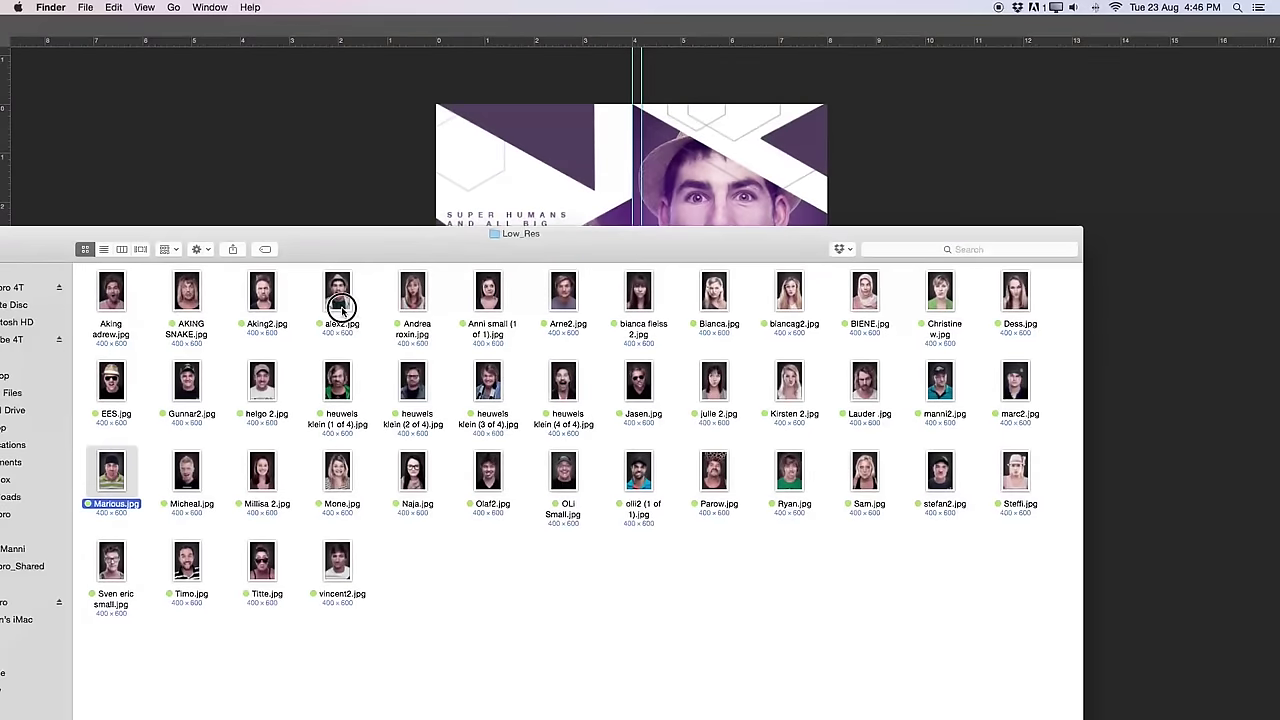
{"action": "left_click_drag", "start_coordinate": [337, 300], "coordinate": [609, 367]}
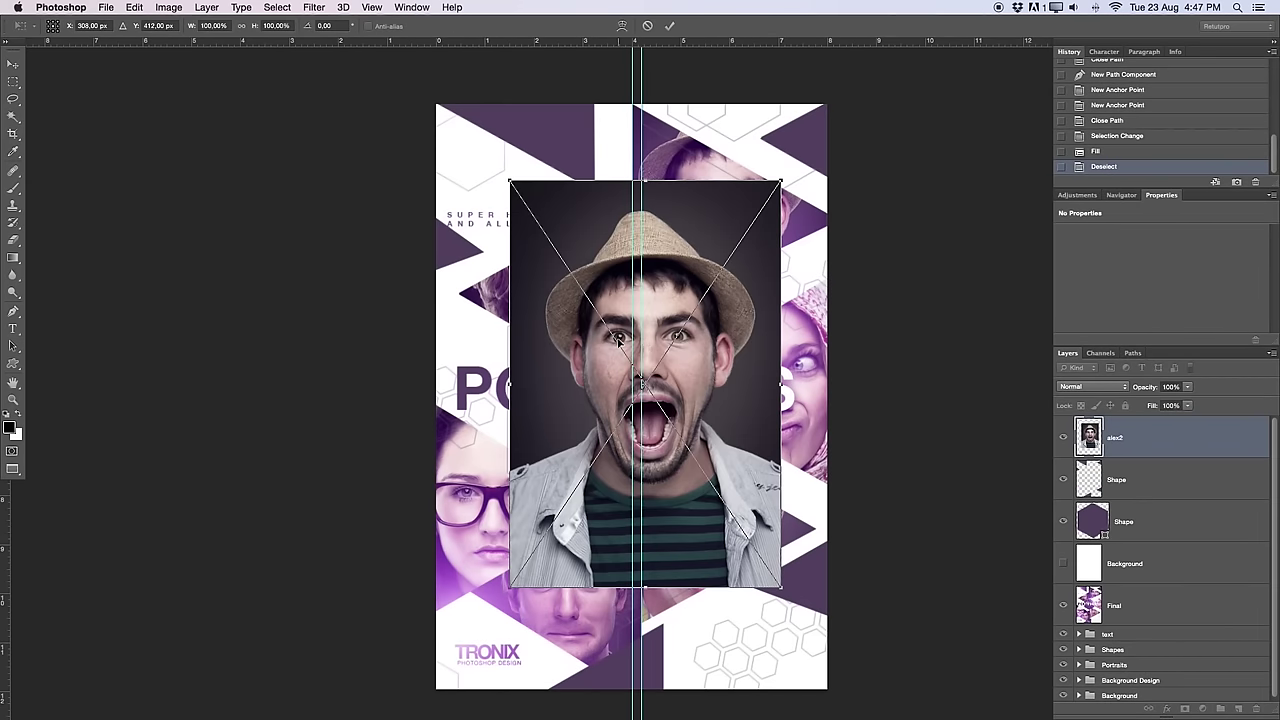
{"action": "left_click", "coordinate": [670, 28]}
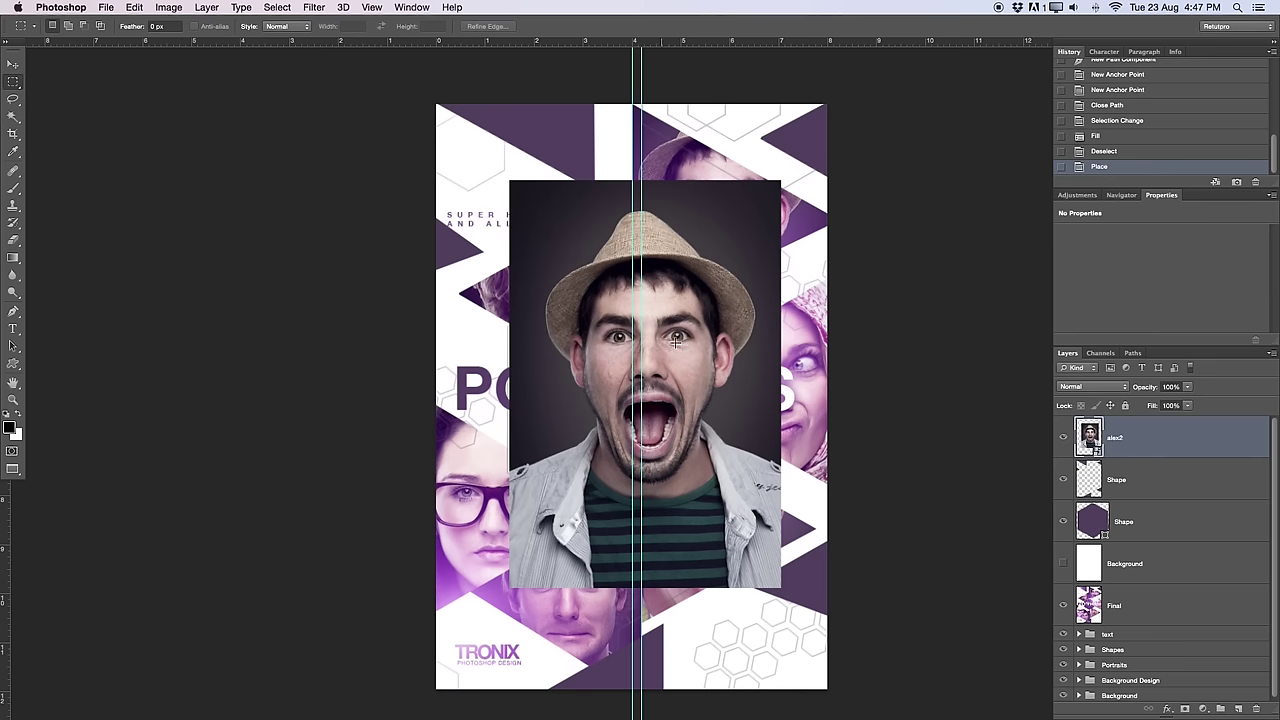
Step: Lower the alex2 photo layer's opacity to 69% and move it over the matching portrait in the poster's upper right corner
{"action": "key", "text": "v"}
{"action": "left_click_drag", "start_coordinate": [681, 384], "coordinate": [743, 293]}
{"action": "left_click_drag", "start_coordinate": [1155, 392], "coordinate": [1122, 392]}
{"action": "left_click_drag", "start_coordinate": [760, 300], "coordinate": [752, 240]}
{"action": "scroll", "coordinate": [760, 300], "scroll_direction": "up", "scroll_amount": 5}
{"action": "scroll", "coordinate": [760, 300], "scroll_direction": "right", "scroll_amount": 1}
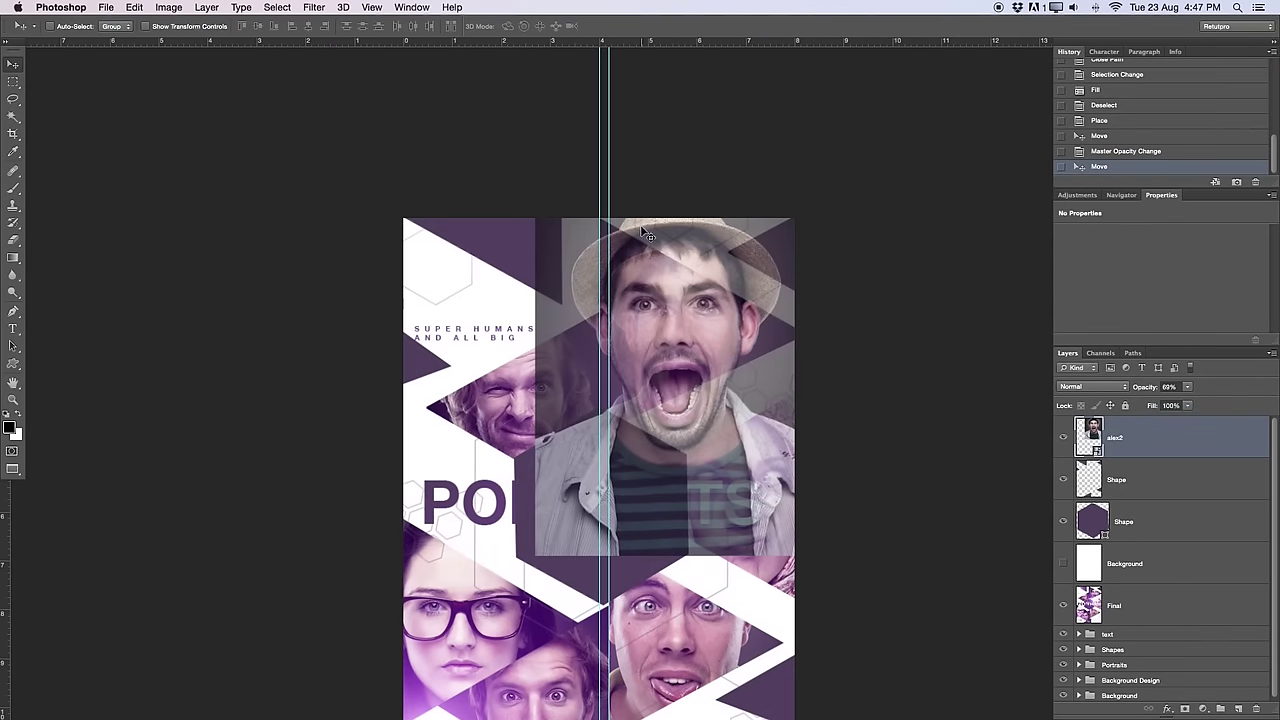
{"action": "left_click_drag", "start_coordinate": [699, 332], "coordinate": [622, 218]}
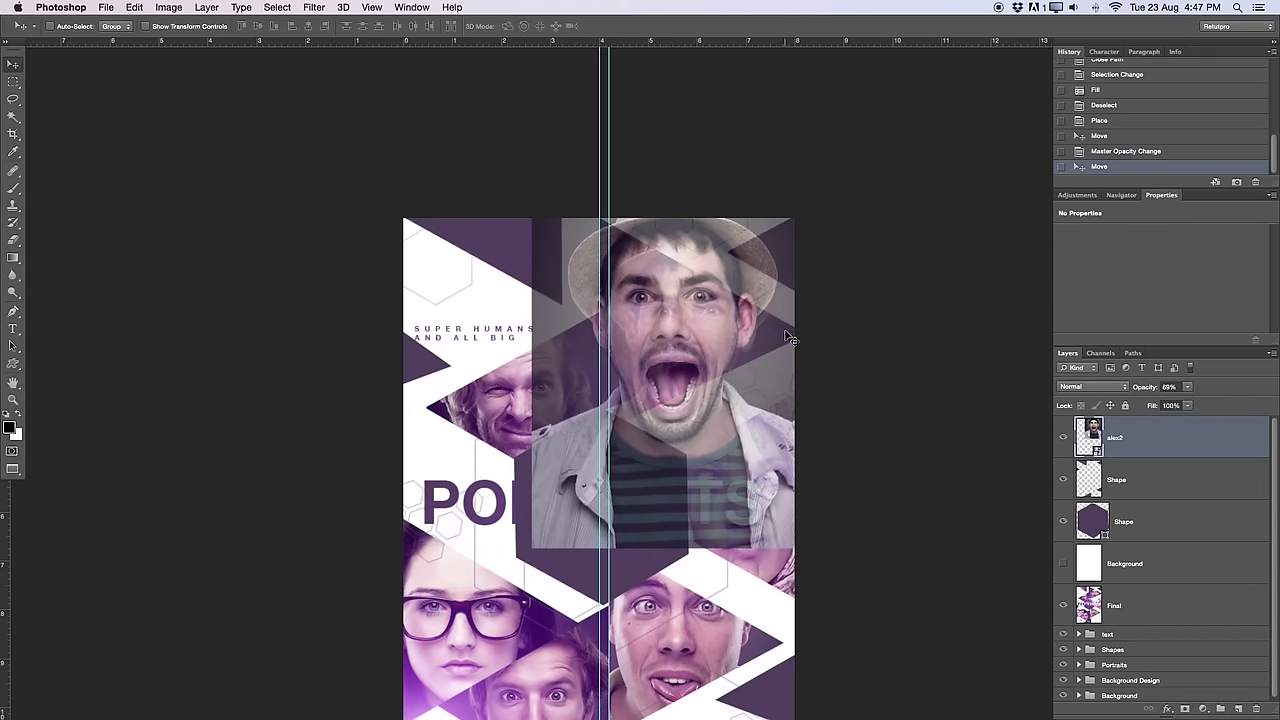
{"action": "left_click_drag", "start_coordinate": [624, 213], "coordinate": [572, 268]}
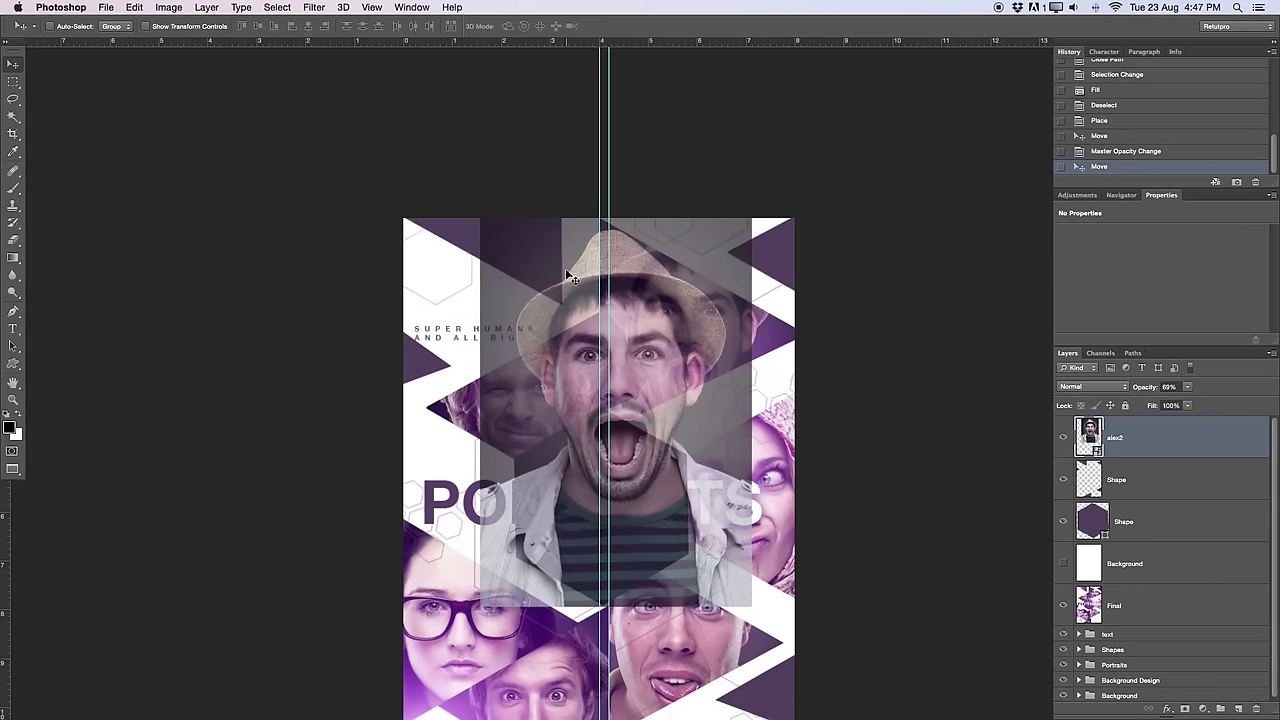
{"action": "left_click_drag", "start_coordinate": [672, 333], "coordinate": [735, 382]}
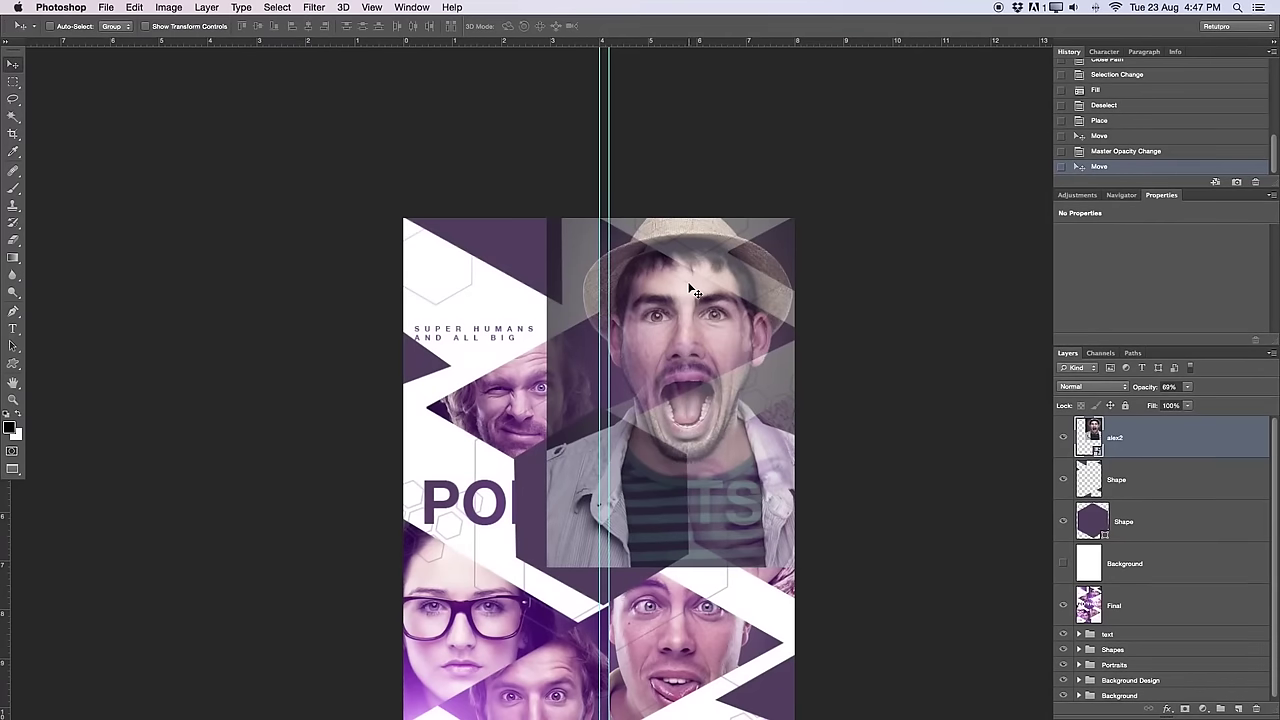
Step: Scale the alex2 photo down and reposition it so the face lines up with the hat-wearing portrait underneath
{"action": "key", "text": "ctrl+t"}
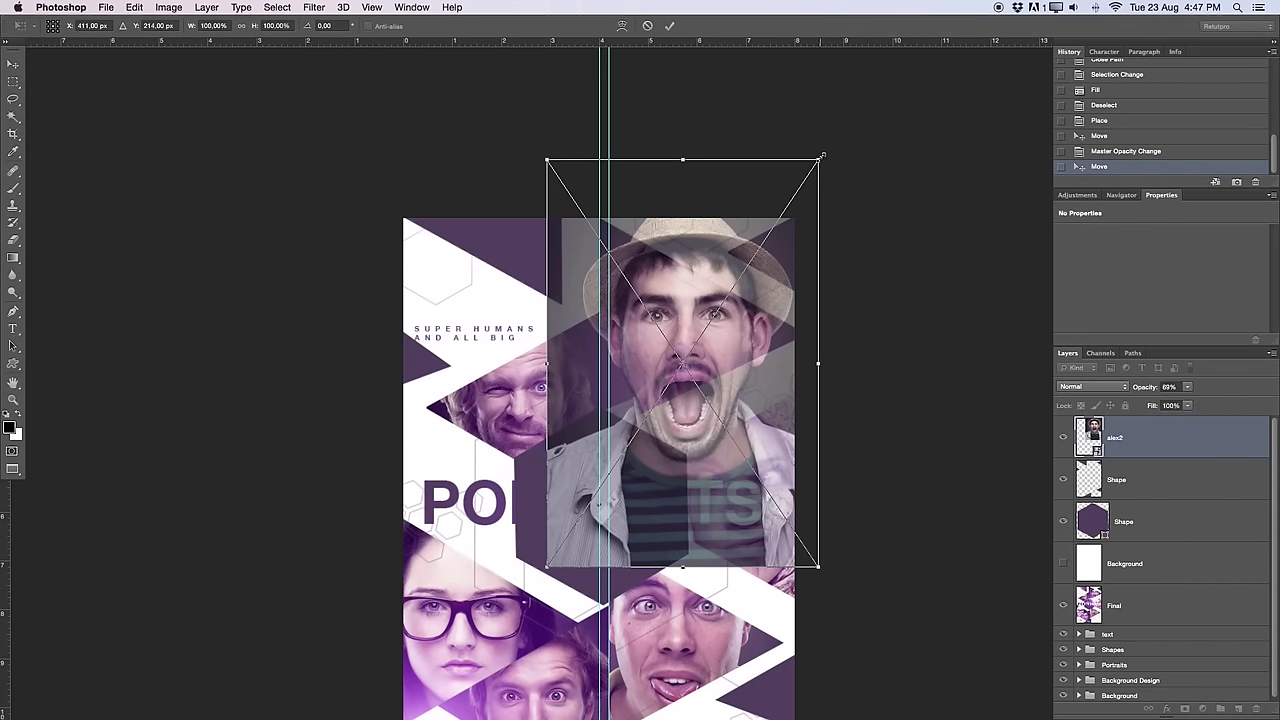
{"action": "left_click_drag", "start_coordinate": [820, 157], "coordinate": [788, 200]}
{"action": "mouse_move", "coordinate": [680, 325]}
{"action": "left_mouse_down"}
{"action": "mouse_move", "coordinate": [700, 295]}
{"action": "mouse_move", "coordinate": [666, 316]}
{"action": "left_mouse_up"}
{"action": "left_click_drag", "start_coordinate": [811, 168], "coordinate": [799, 178]}
{"action": "left_click_drag", "start_coordinate": [733, 333], "coordinate": [713, 340]}
{"action": "key", "text": "Return"}
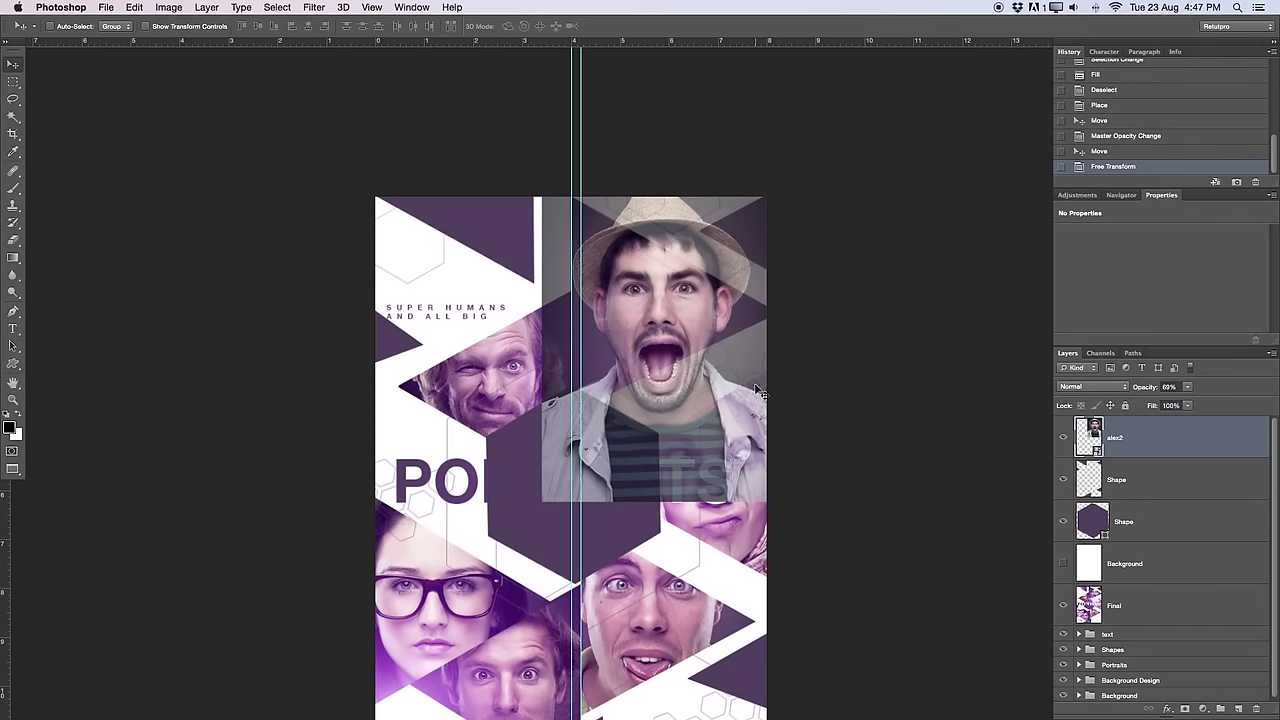
Step: Draw a closed triangular path around the upper right portrait, from the vertical guide out past the poster's right edge, and adjust its corners
{"action": "key", "text": "p"}
{"action": "left_click", "coordinate": [573, 199]}
{"action": "left_click", "coordinate": [781, 315]}
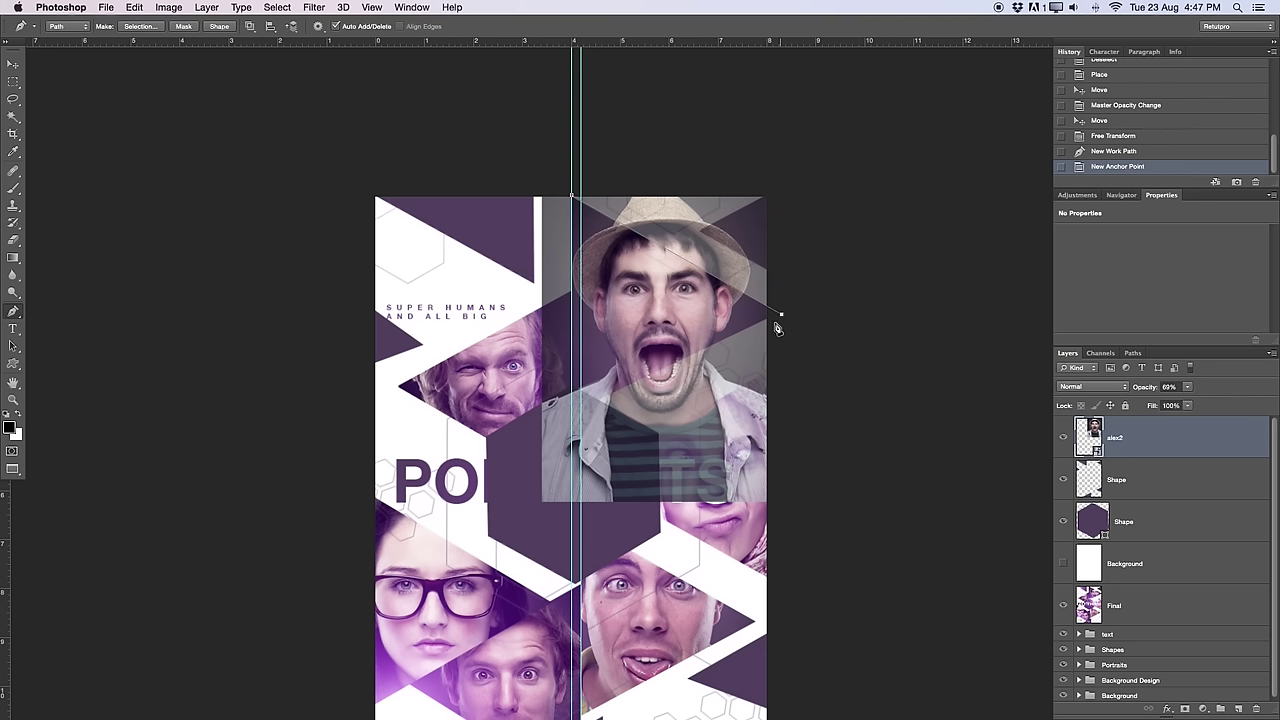
{"action": "left_click", "coordinate": [574, 419]}
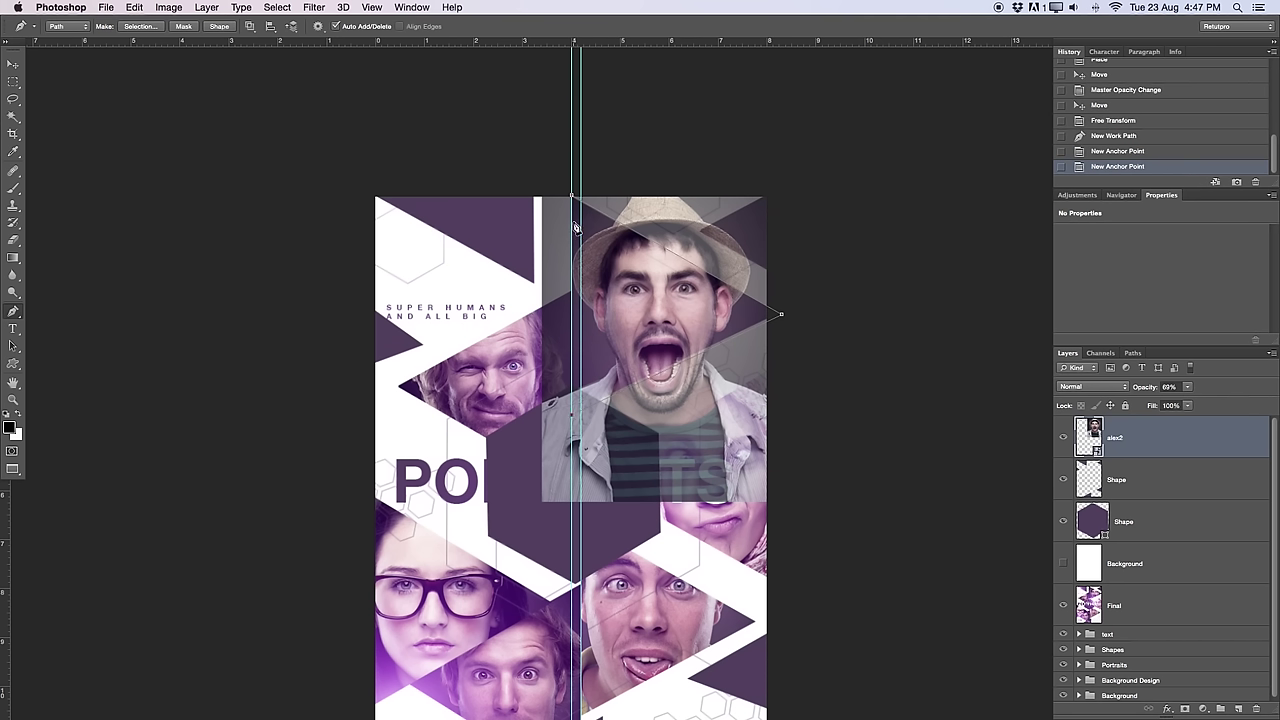
{"action": "left_click", "coordinate": [574, 199]}
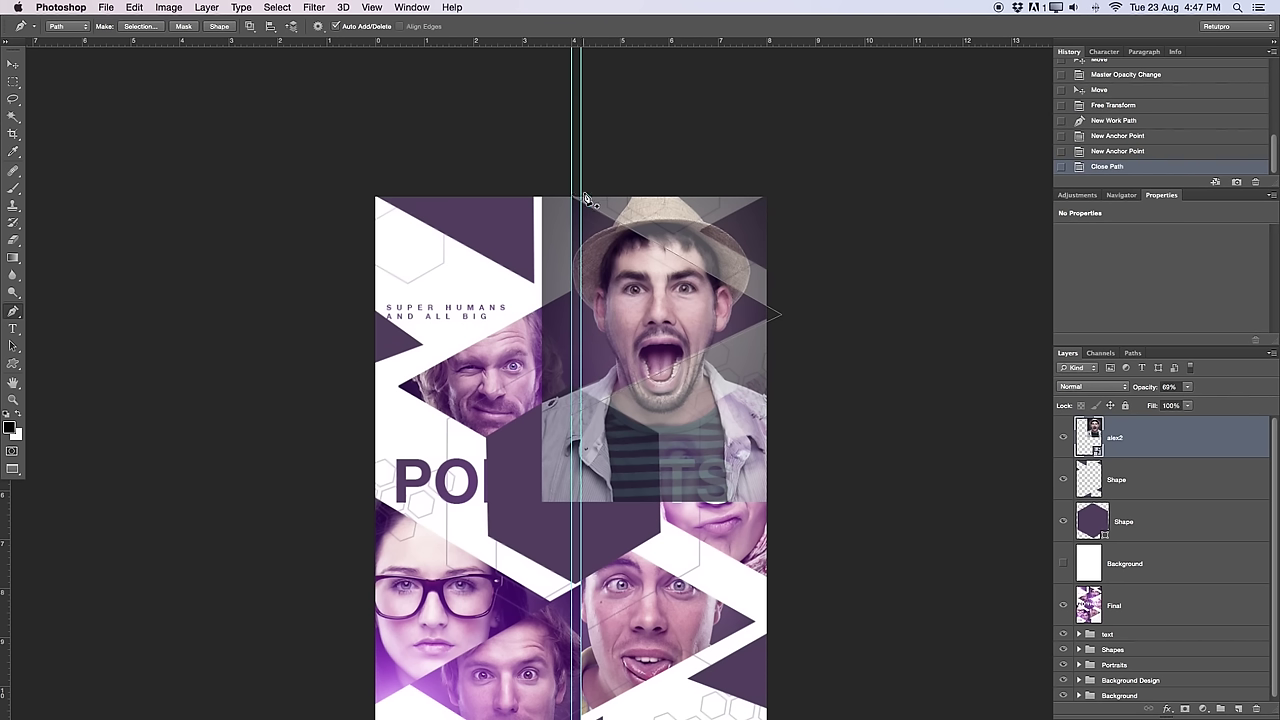
{"action": "left_click", "coordinate": [779, 313]}
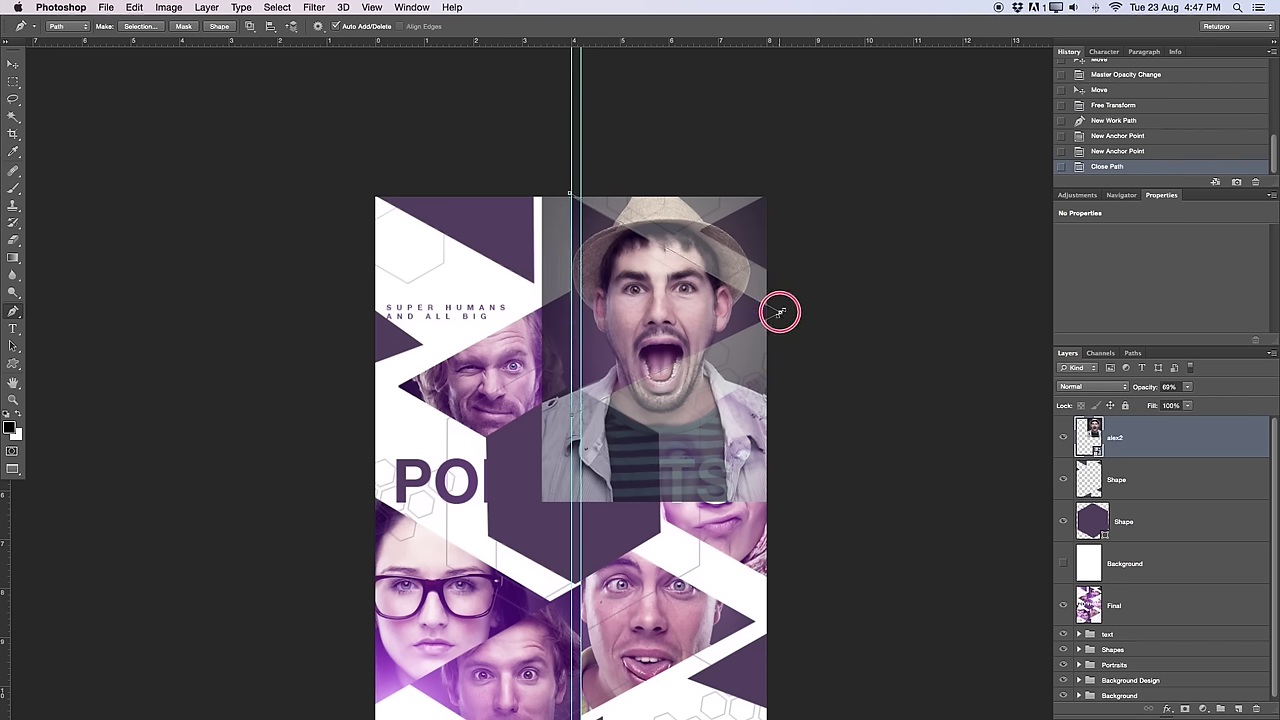
{"action": "left_click", "coordinate": [779, 314]}
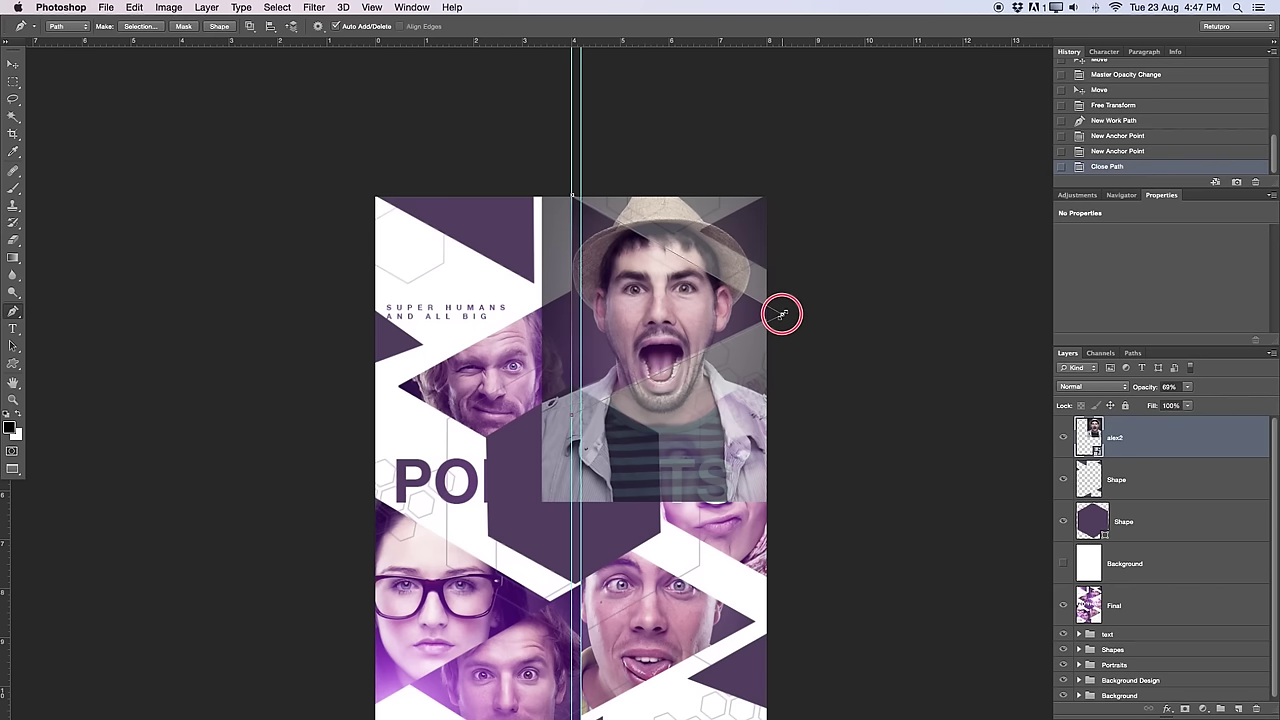
Step: Convert the triangular path around the upper right portrait into a selection
{"action": "right_click", "coordinate": [671, 314]}
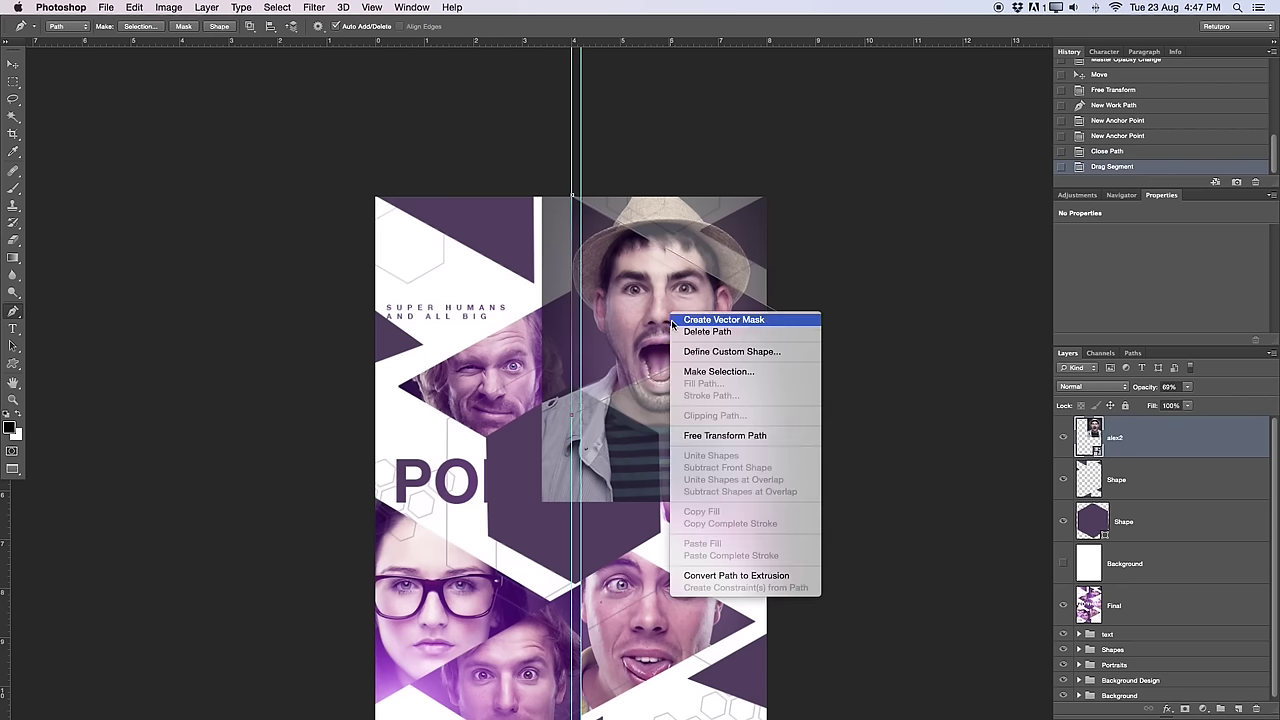
{"action": "left_click", "coordinate": [697, 373]}
{"action": "key", "text": "Return"}
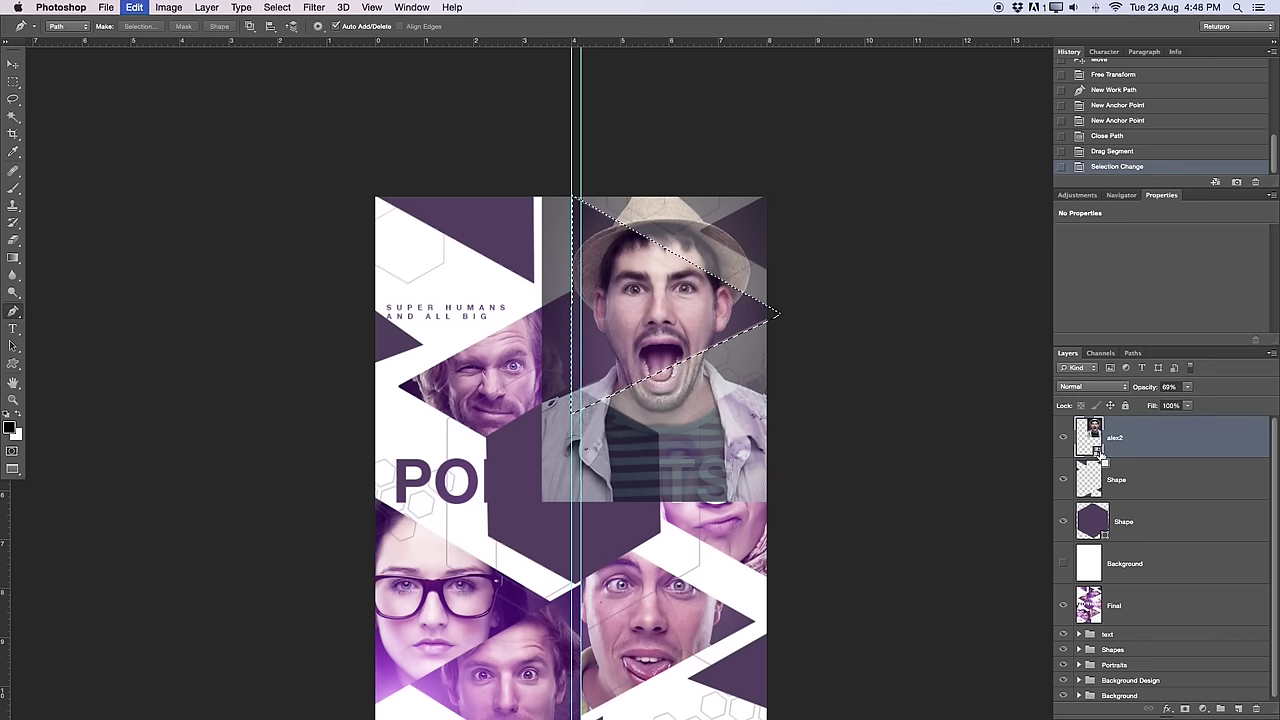
Step: Copy the selected triangle of the photo onto its own layer and delete the full alex2 layer
{"action": "key", "text": "super+c"}
{"action": "key", "text": "super+v"}
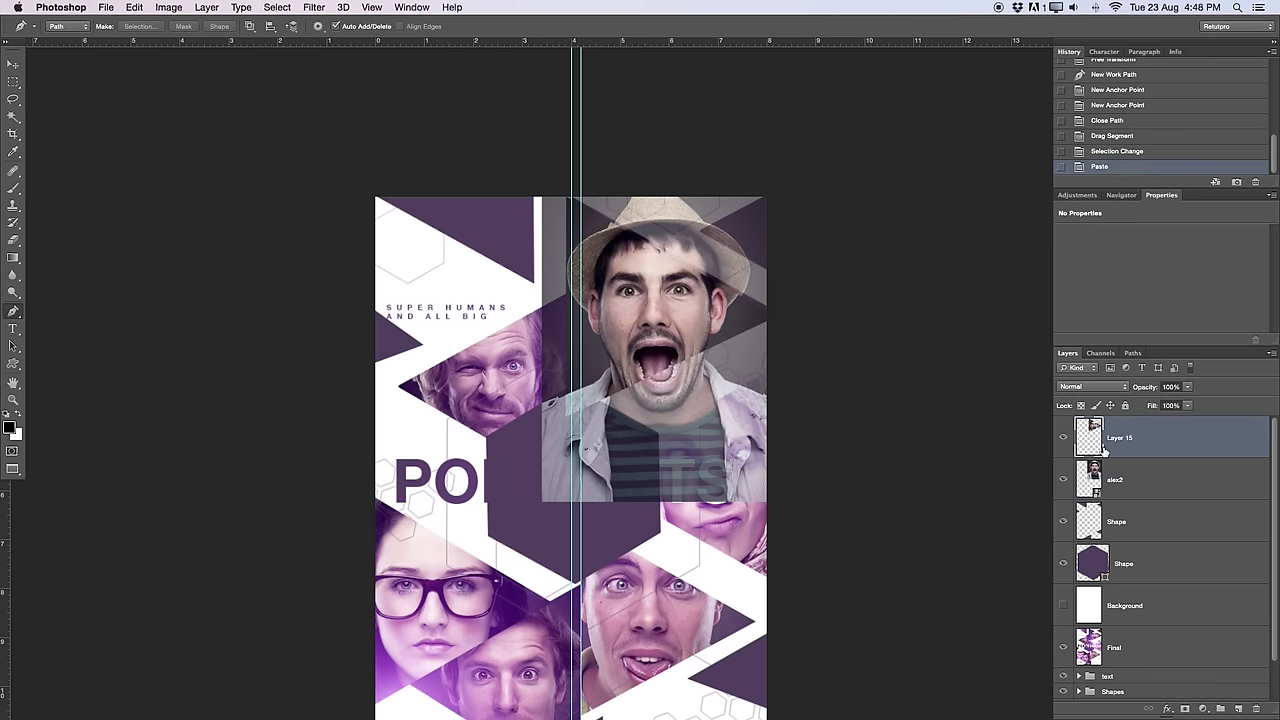
{"action": "left_click", "coordinate": [1119, 477]}
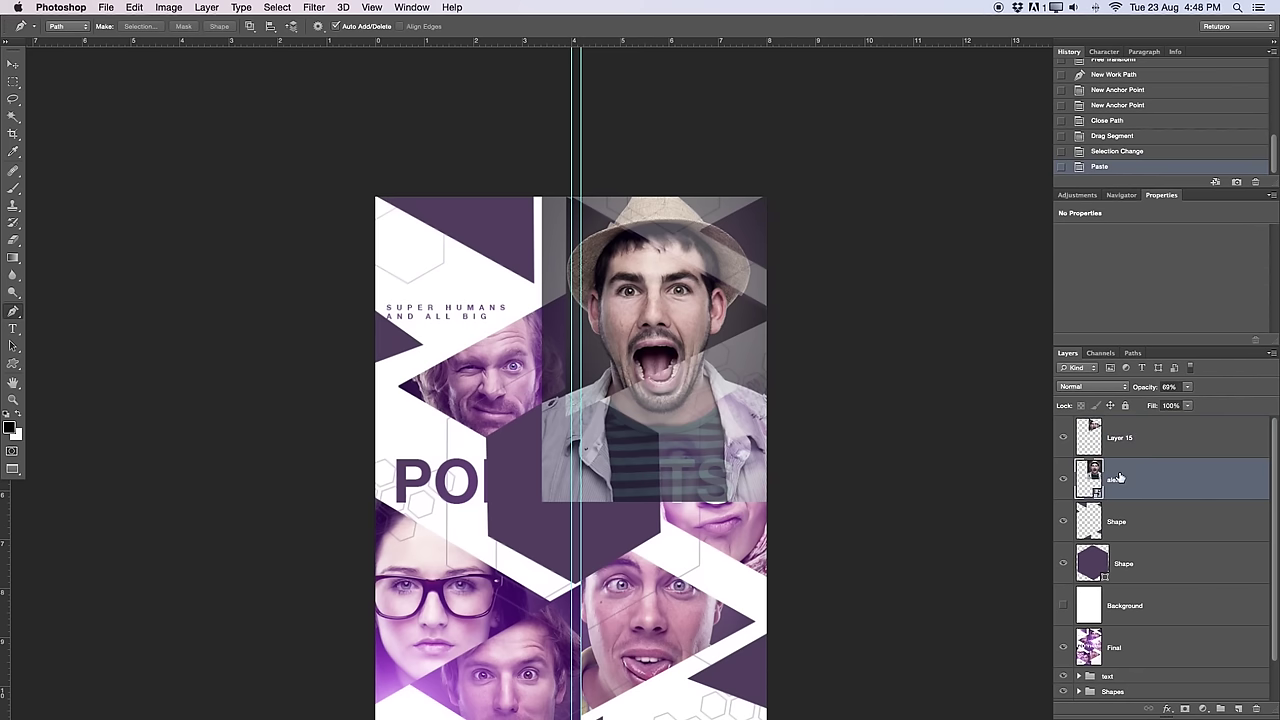
{"action": "key", "text": "Delete"}
{"action": "left_click", "coordinate": [1139, 439]}
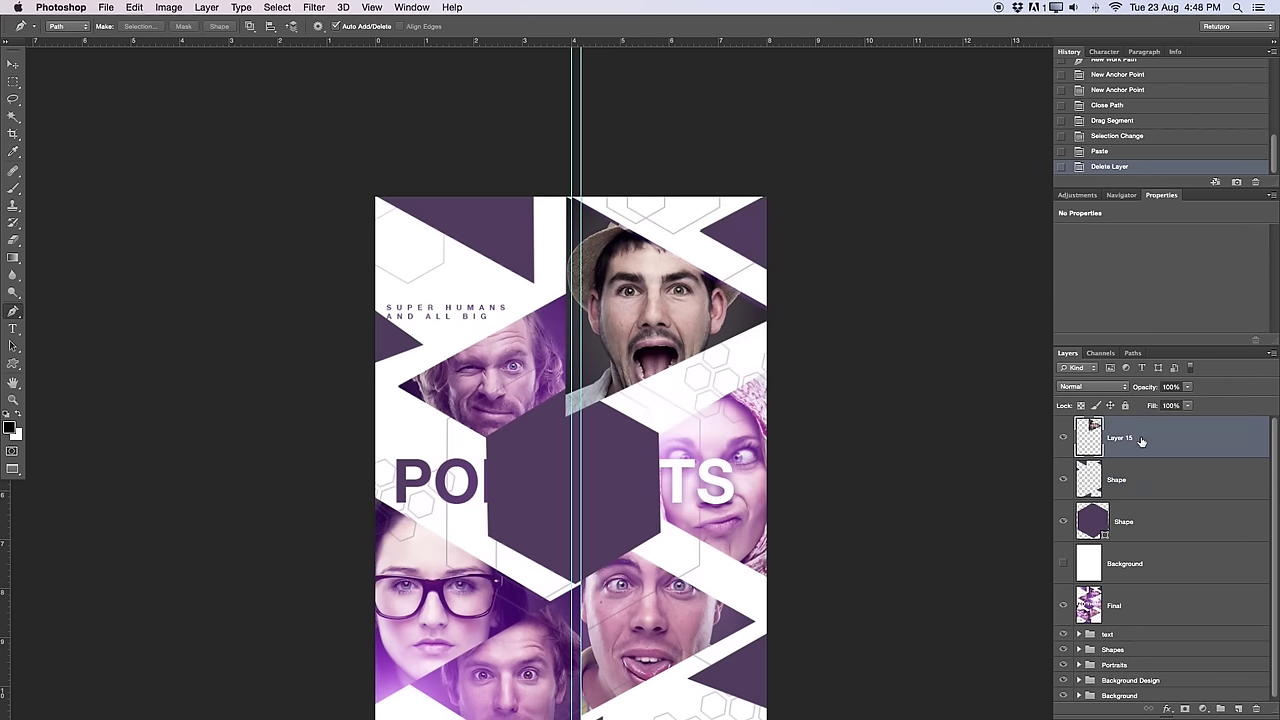
Step: Nudge the triangular portrait cutout up and to the right to align it with the poster design underneath
{"action": "key", "text": "v"}
{"action": "key", "text": "Up"}
{"action": "key", "text": "Up"}
{"action": "key", "text": "Up"}
{"action": "key", "text": "Up"}
{"action": "key", "text": "Right"}
{"action": "key", "text": "Right"}
{"action": "key", "text": "Right"}
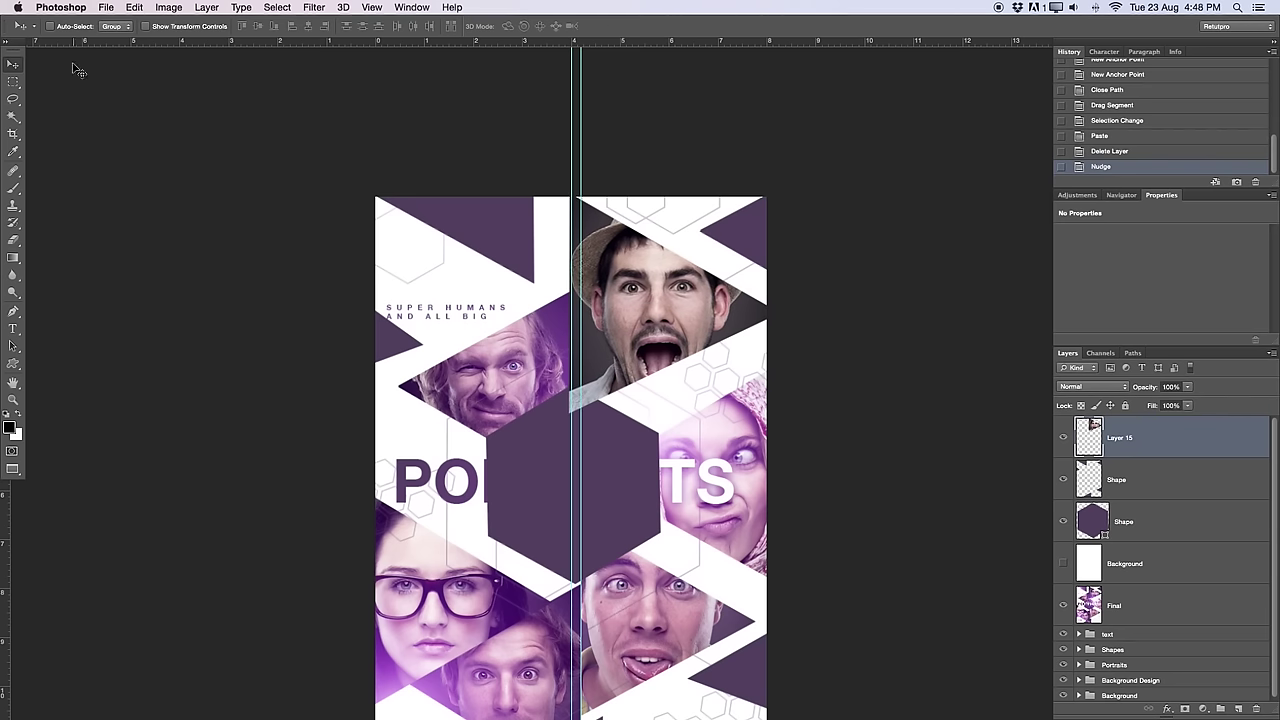
Step: Clear the sliver of the portrait cutout left of the first vertical guide using a rectangular selection, and deselect
{"action": "left_click", "coordinate": [14, 81]}
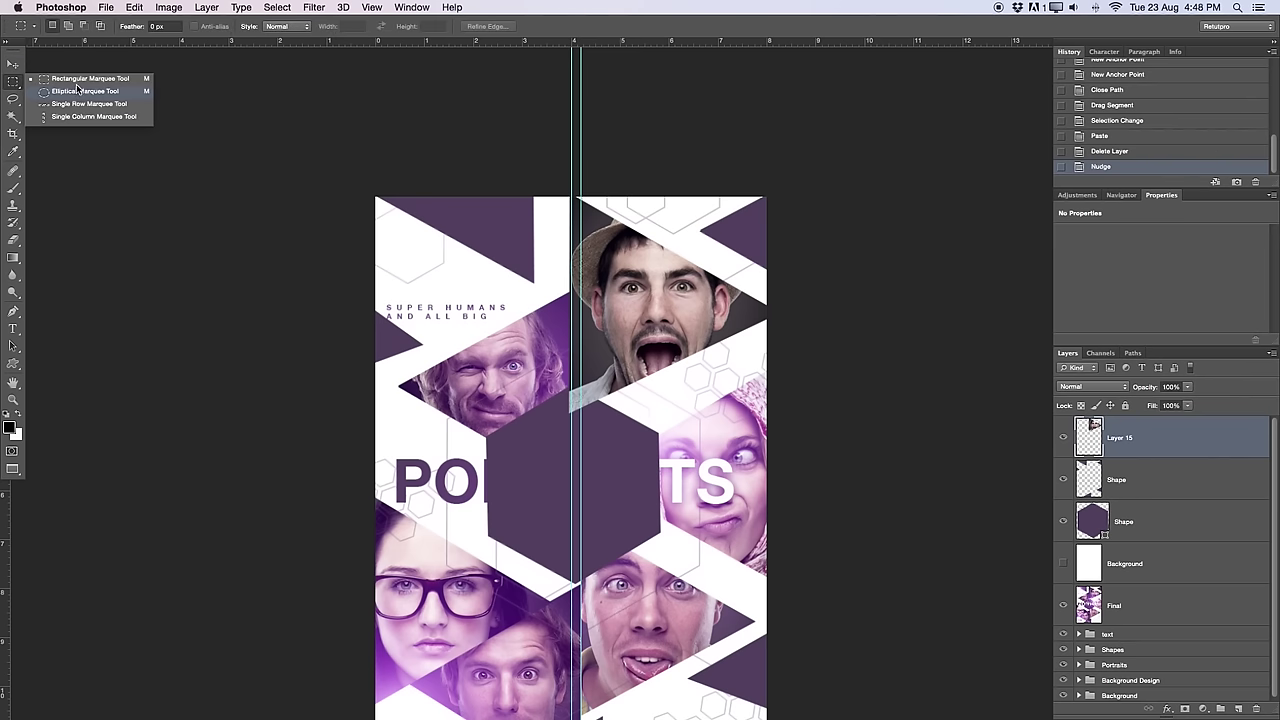
{"action": "left_click", "coordinate": [77, 80]}
{"action": "left_click_drag", "start_coordinate": [508, 197], "coordinate": [572, 632]}
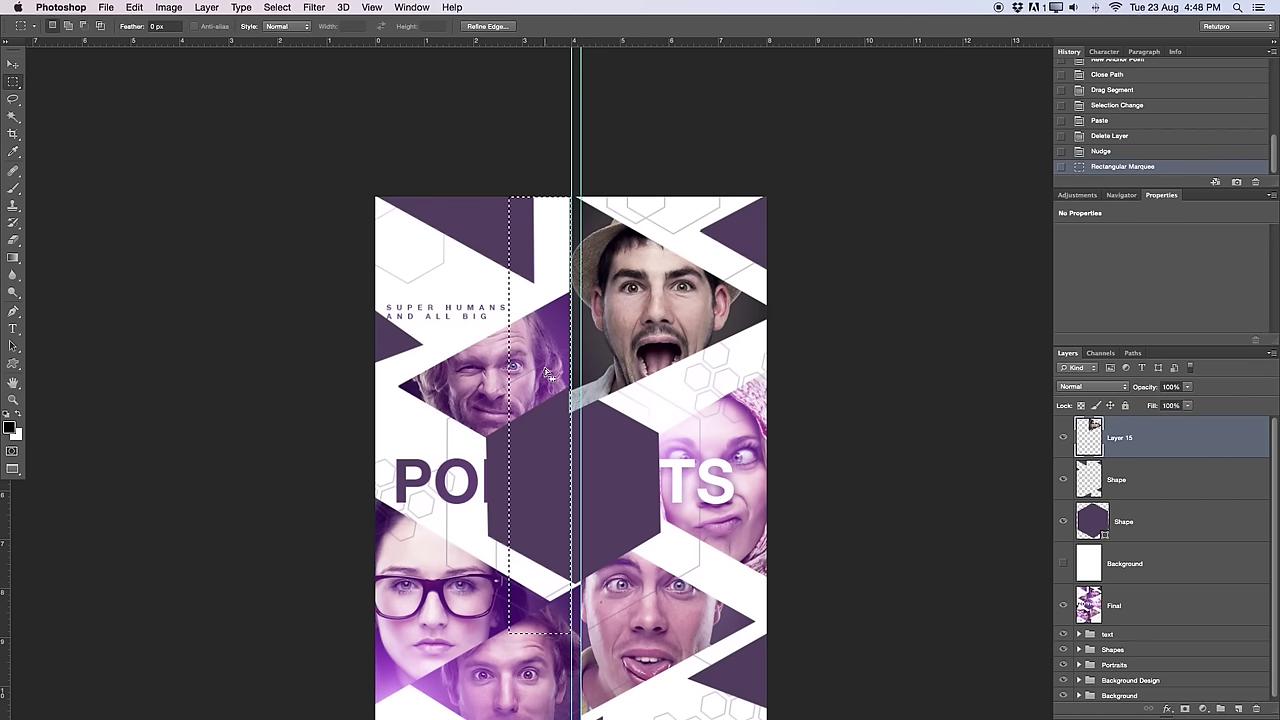
{"action": "key", "text": "Delete"}
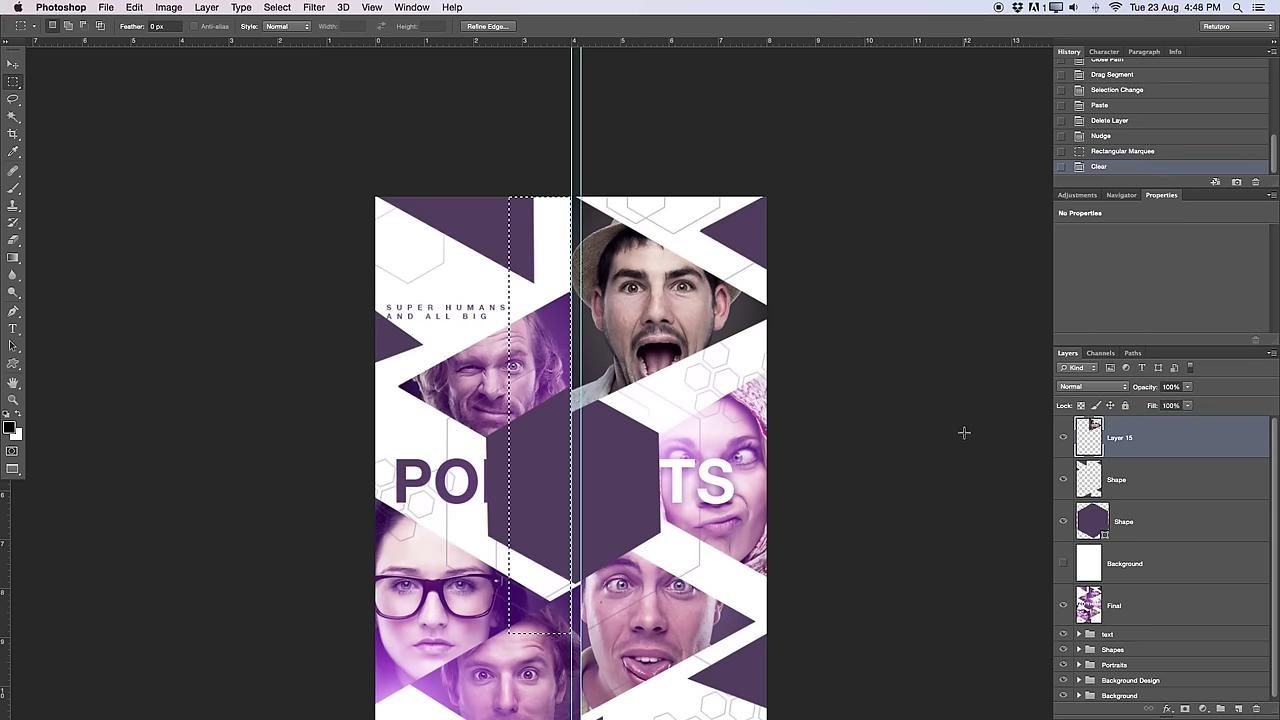
{"action": "key", "text": "super+d"}
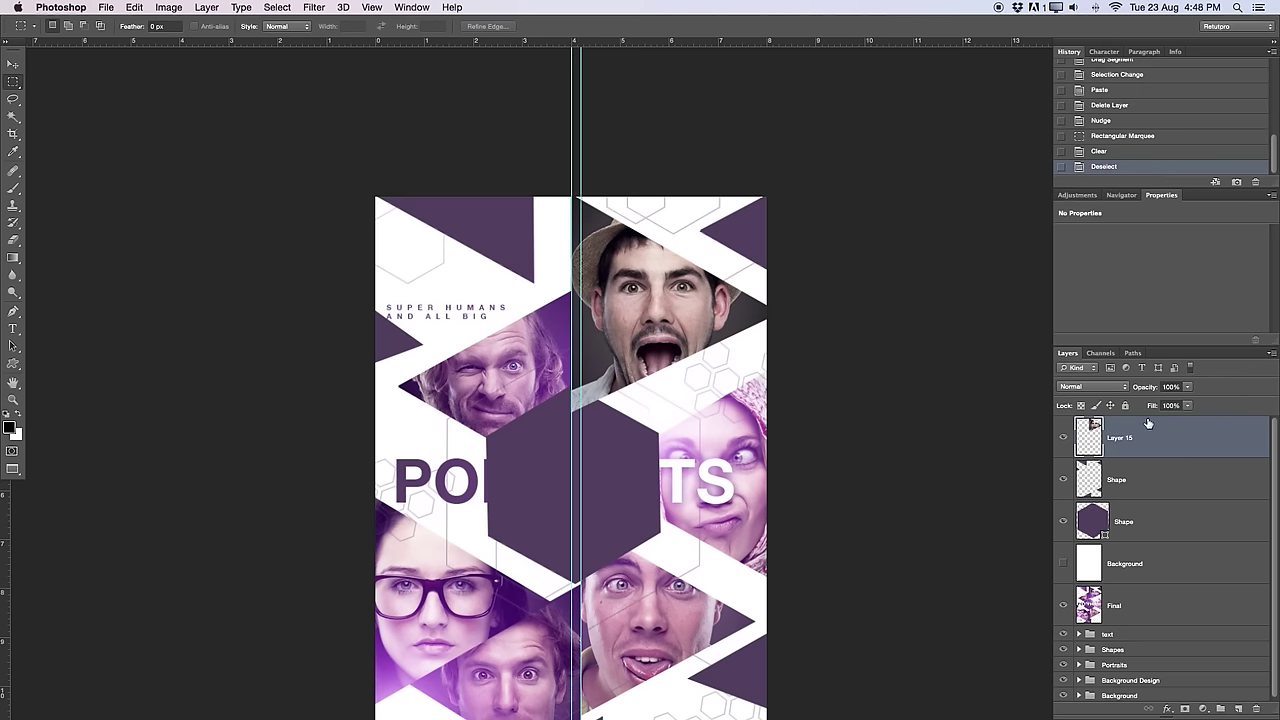
Step: Place the photo heuwels klein (1 of 4).jpg on the left half of the poster, scaled down slightly
{"action": "left_click_drag", "start_coordinate": [535, 403], "coordinate": [587, 312]}
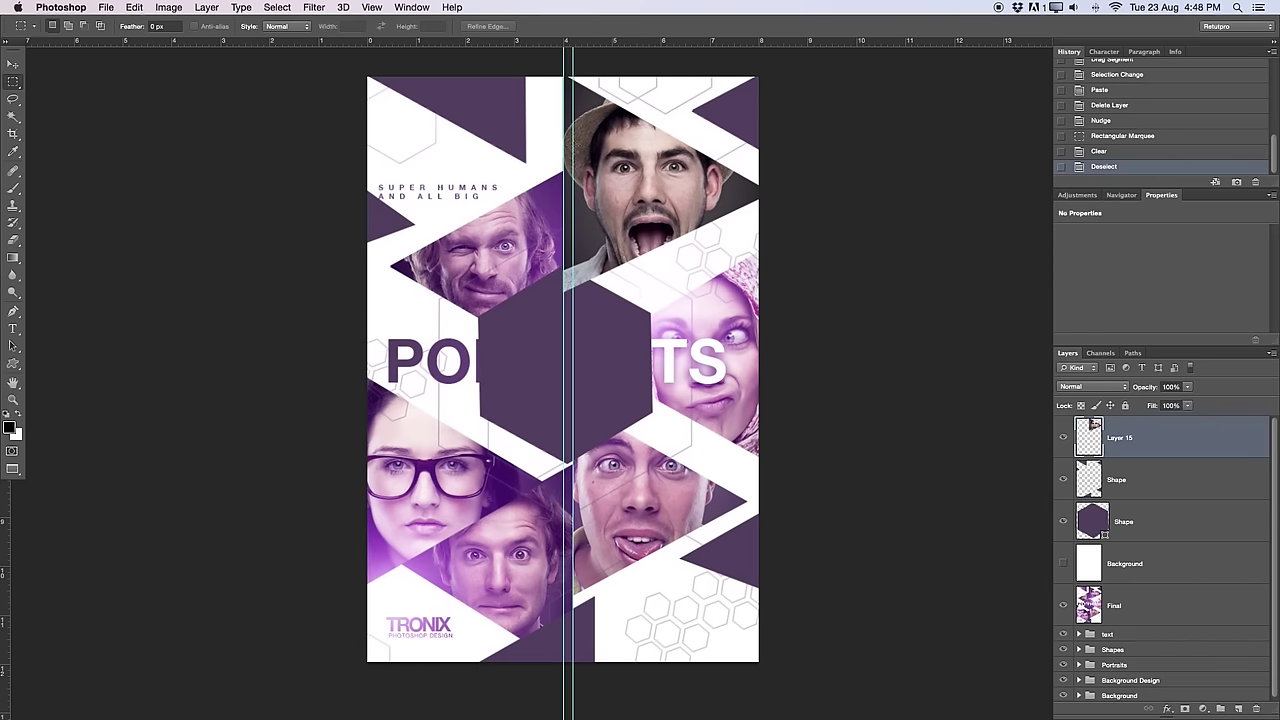
{"action": "left_click_drag", "start_coordinate": [360, 445], "coordinate": [620, 172]}
{"action": "left_click_drag", "start_coordinate": [652, 122], "coordinate": [600, 118]}
{"action": "key", "text": "Return"}
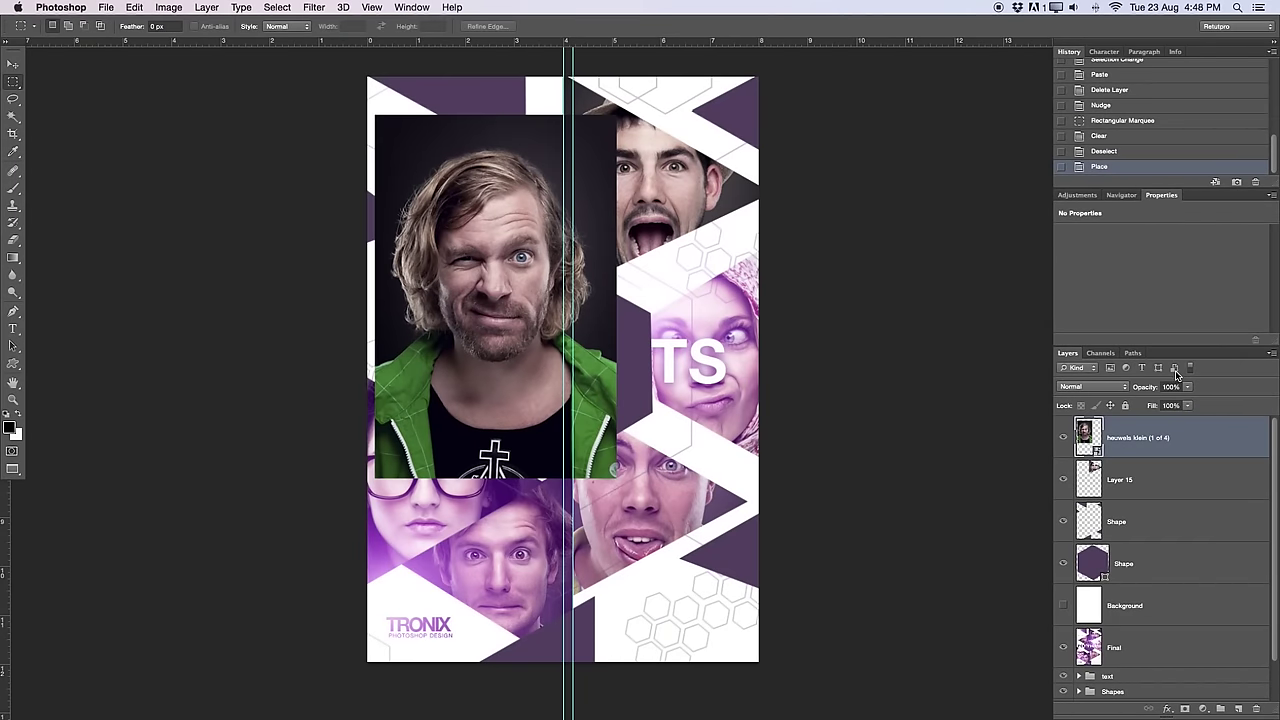
Step: Set the long-haired man's photo layer to 64% opacity and move it over the matching portrait in the upper left
{"action": "left_click_drag", "start_coordinate": [1150, 386], "coordinate": [1120, 386]}
{"action": "key", "text": "v"}
{"action": "left_click_drag", "start_coordinate": [577, 159], "coordinate": [553, 187]}
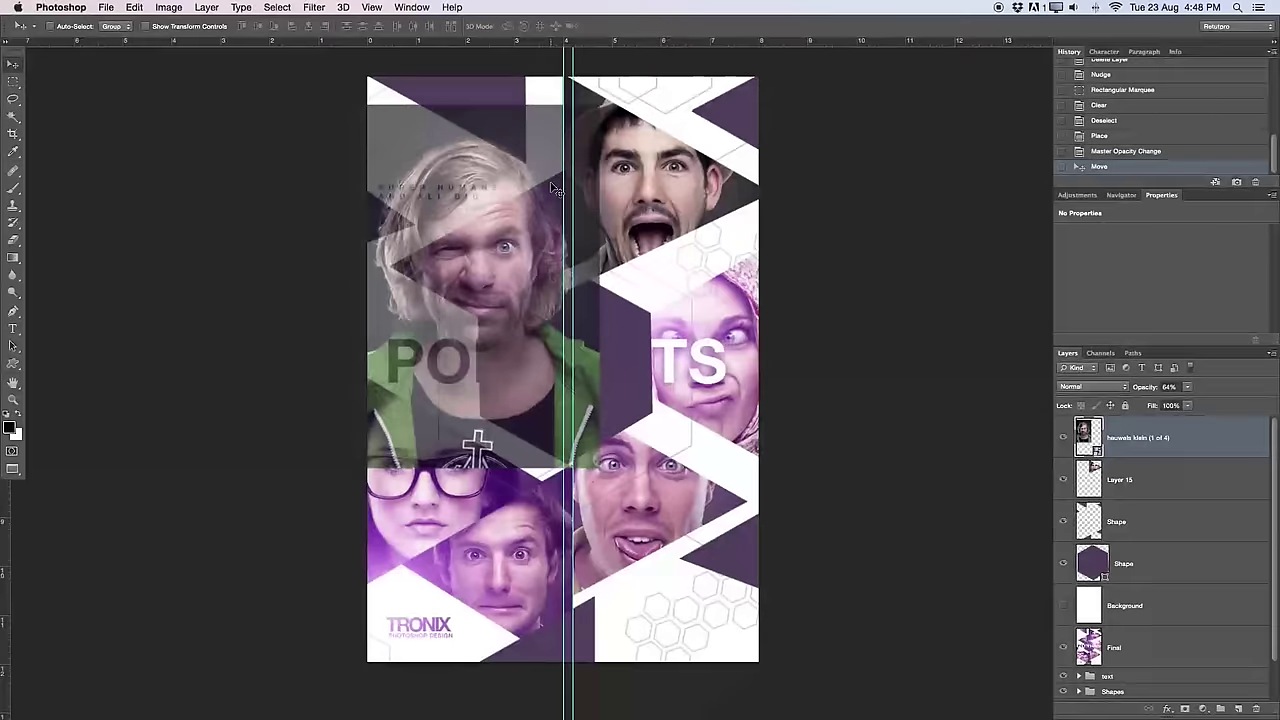
Step: Scale the long-haired man's photo down and nudge it up so the face matches the portrait underneath
{"action": "key", "text": "ctrl+t"}
{"action": "left_click_drag", "start_coordinate": [574, 97], "coordinate": [590, 120]}
{"action": "key", "text": "Return"}
{"action": "key", "text": "Up"}
{"action": "key", "text": "Up"}
{"action": "key", "text": "Up"}
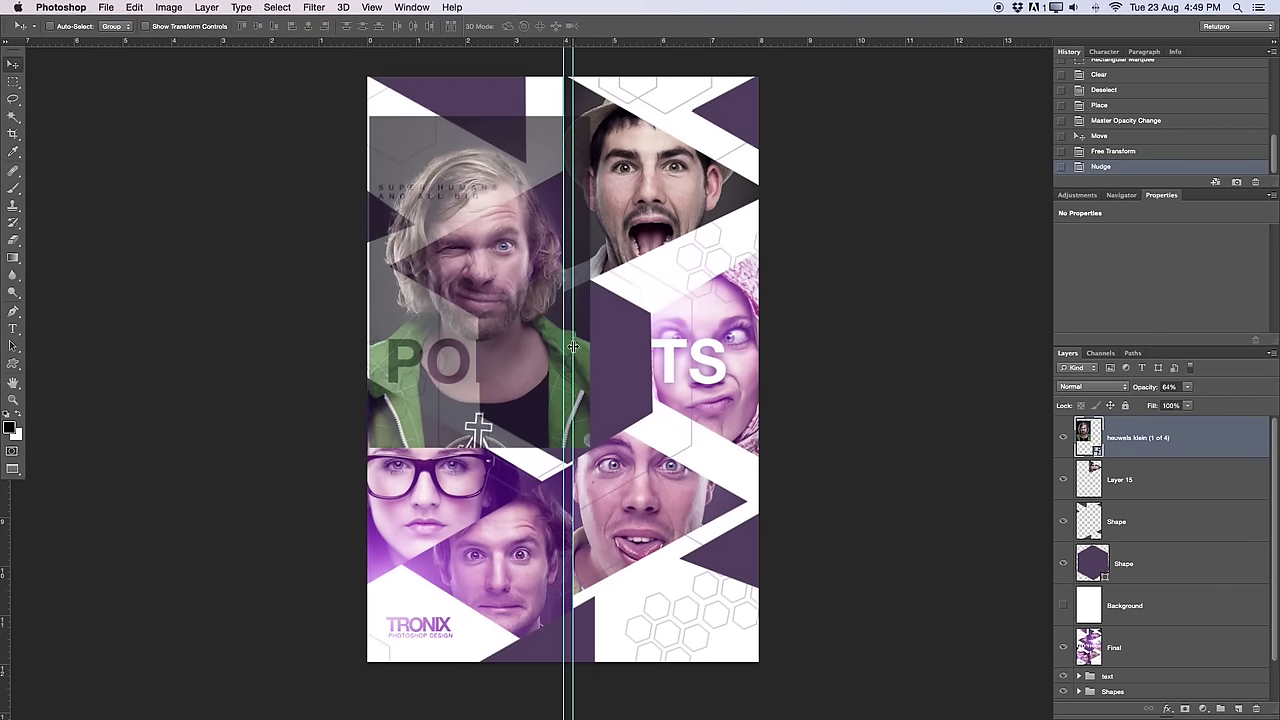
Step: Draw a closed triangular path around the long-haired man's face, with its vertical side along the first guide and its tip pointing left
{"action": "key", "text": "p"}
{"action": "left_click", "coordinate": [565, 173]}
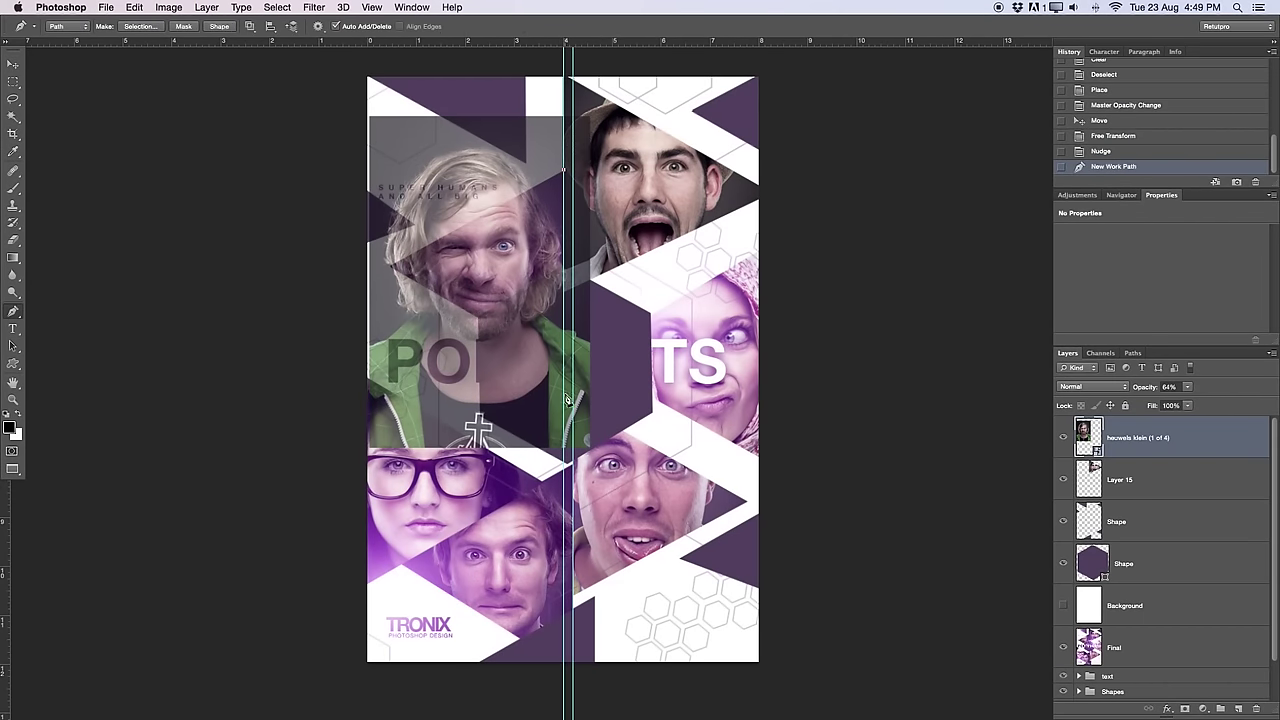
{"action": "left_click", "coordinate": [566, 370]}
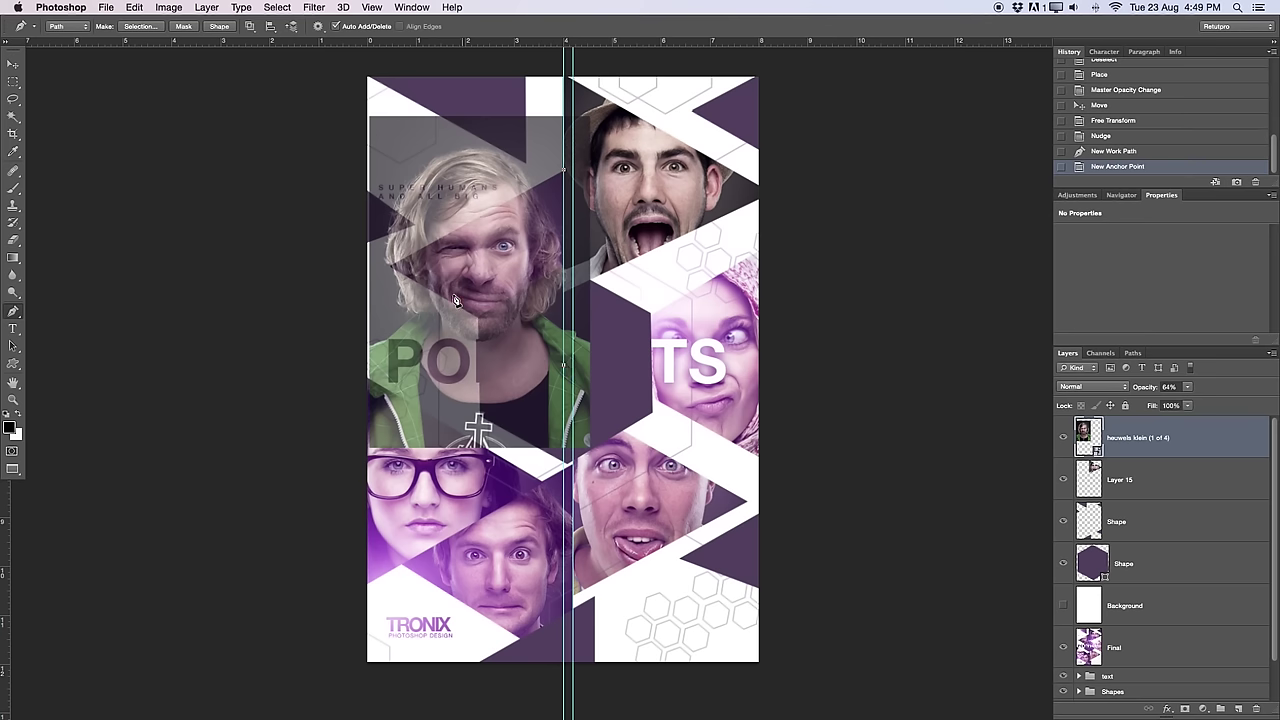
{"action": "left_click", "coordinate": [392, 270]}
{"action": "left_click", "coordinate": [566, 173]}
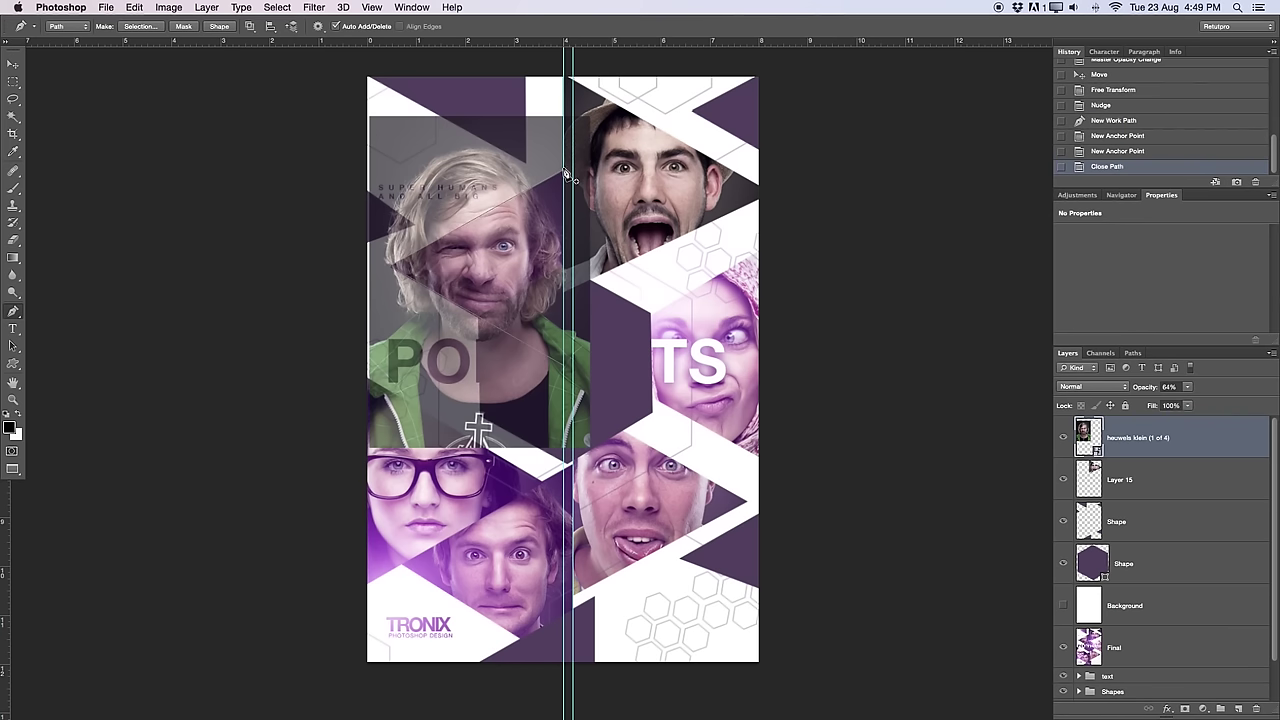
Step: Turn the triangular path around the long-haired man's face into a selection
{"action": "right_click", "coordinate": [483, 265]}
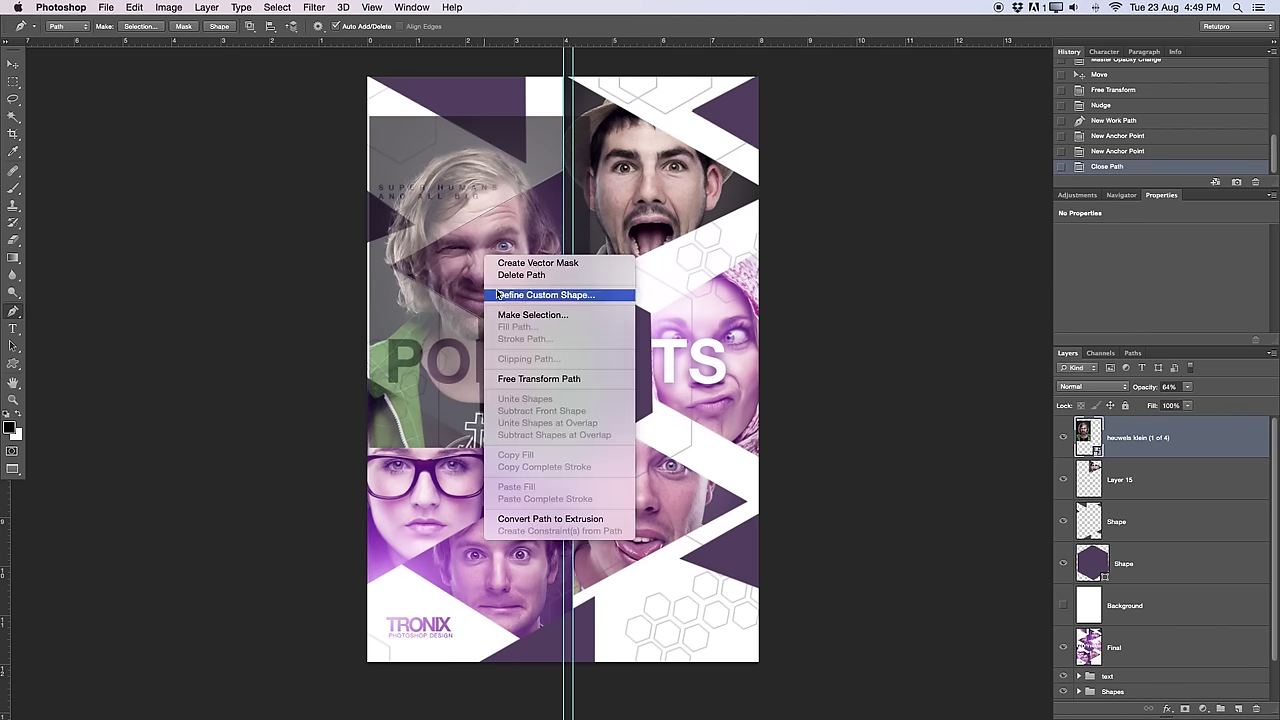
{"action": "left_click", "coordinate": [504, 315]}
{"action": "key", "text": "Return"}
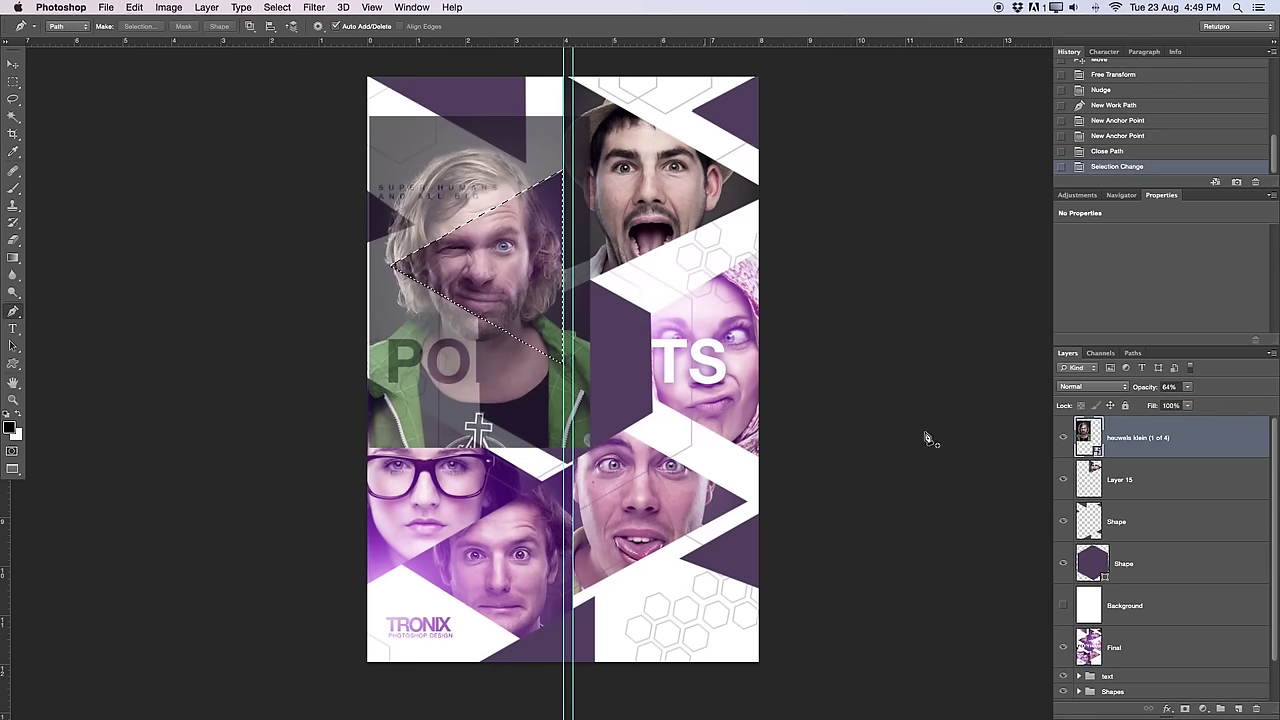
Step: Copy the selected triangle of the long-haired man's photo onto a new layer and delete the full photo layer
{"action": "key", "text": "super+c"}
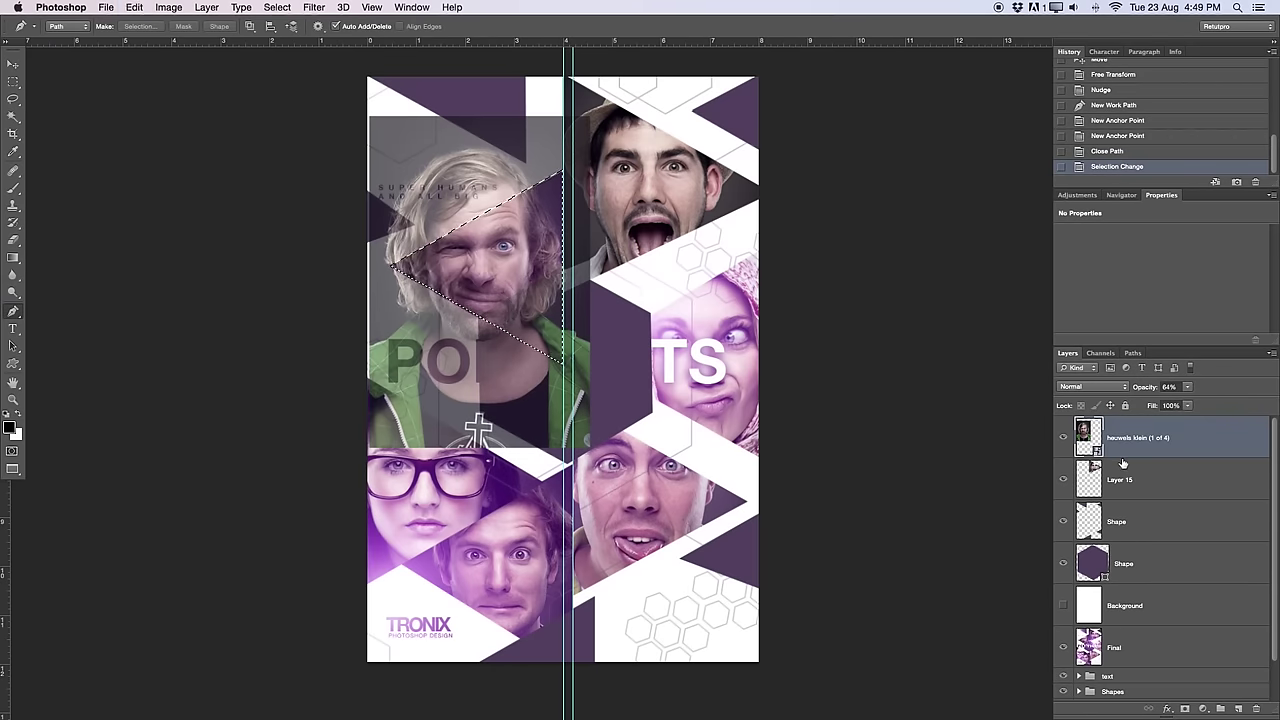
{"action": "key", "text": "super+v"}
{"action": "left_click", "coordinate": [1134, 480]}
{"action": "key", "text": "Delete"}
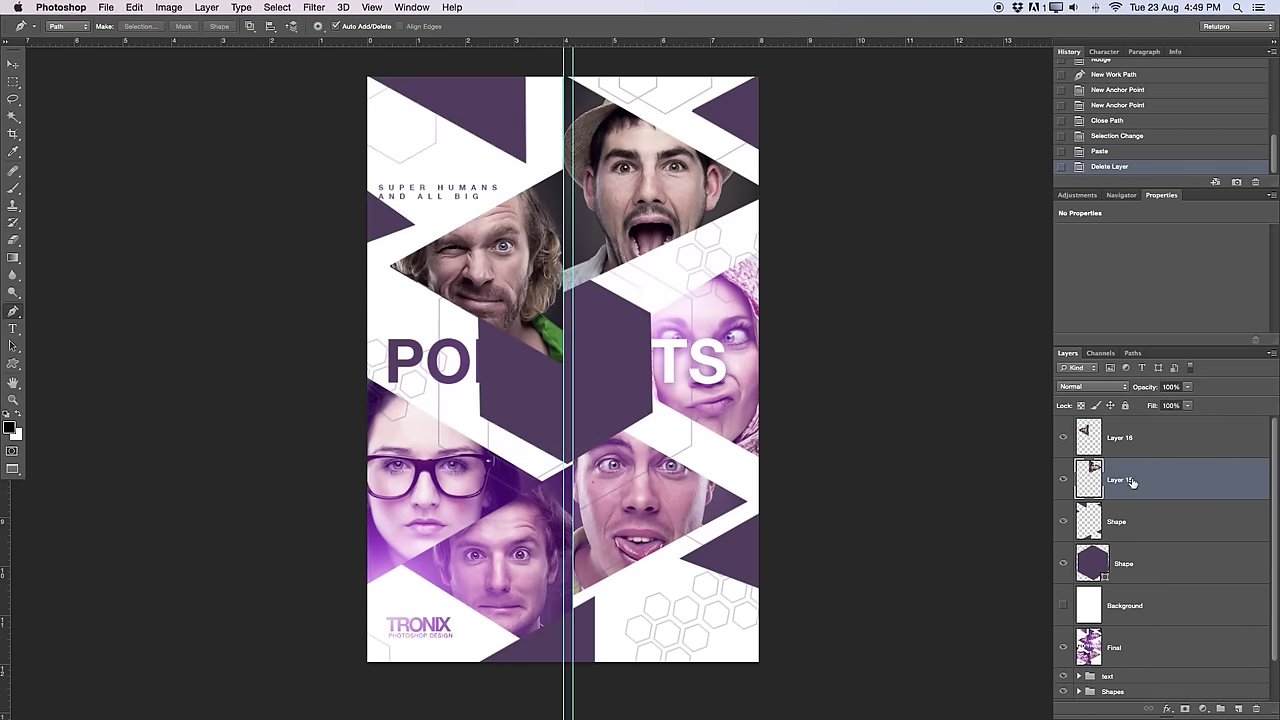
Step: Nudge the long-haired man's triangle horizontally to line it up with the shapes beneath and the first guide
{"action": "left_click", "coordinate": [1165, 450]}
{"action": "key", "text": "v"}
{"action": "key", "text": "Left"}
{"action": "key", "text": "Left"}
{"action": "key", "text": "Left"}
{"action": "key", "text": "Left"}
{"action": "key", "text": "Right"}
{"action": "key", "text": "Right"}
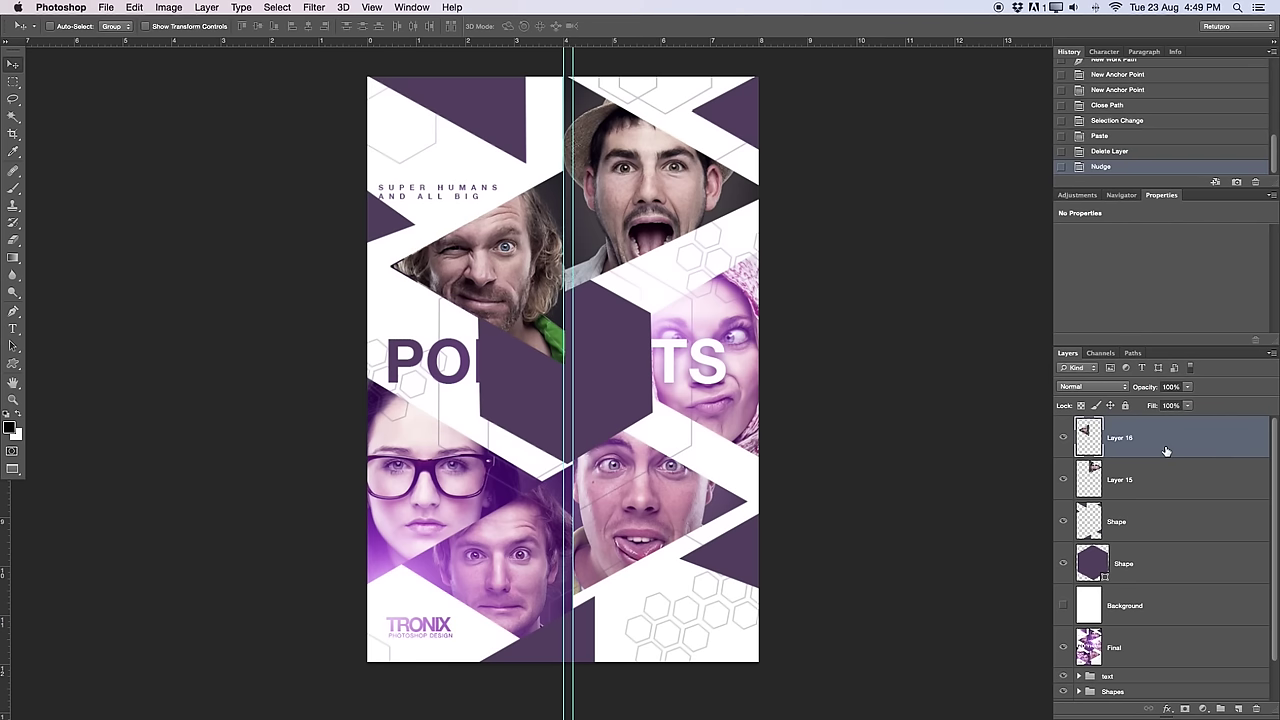
Step: Select the strip of the long-haired man's triangle beyond the first guide, clear it and deselect
{"action": "key", "text": "z"}
{"action": "mouse_move", "coordinate": [549, 262]}
{"action": "left_mouse_down"}
{"action": "mouse_move", "coordinate": [586, 277]}
{"action": "mouse_move", "coordinate": [649, 271]}
{"action": "mouse_move", "coordinate": [567, 265]}
{"action": "left_mouse_up"}
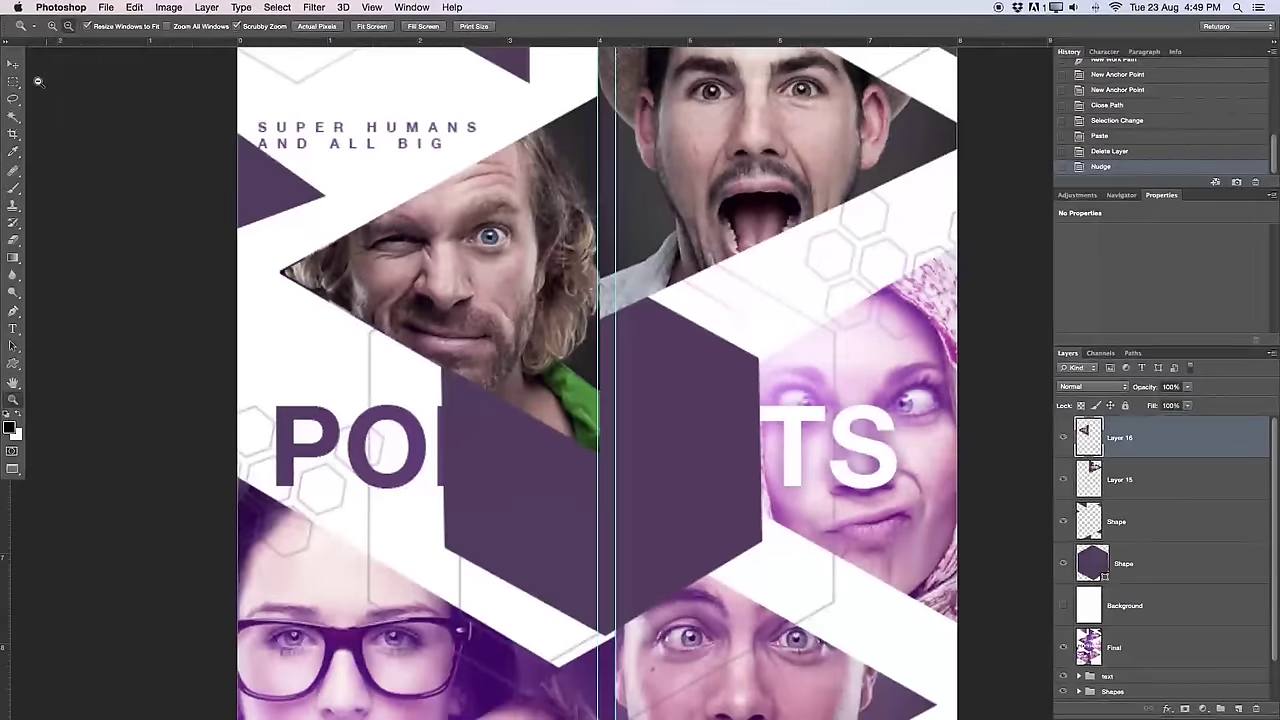
{"action": "key", "text": "m"}
{"action": "mouse_move", "coordinate": [657, 72]}
{"action": "left_mouse_down"}
{"action": "mouse_move", "coordinate": [580, 515]}
{"action": "mouse_move", "coordinate": [598, 517]}
{"action": "left_mouse_up"}
{"action": "key", "text": "Delete"}
{"action": "key", "text": "ctrl+d"}
{"action": "key", "text": "z"}
{"action": "left_click", "coordinate": [628, 260], "text": "alt"}
{"action": "left_click", "coordinate": [628, 260], "text": "alt"}
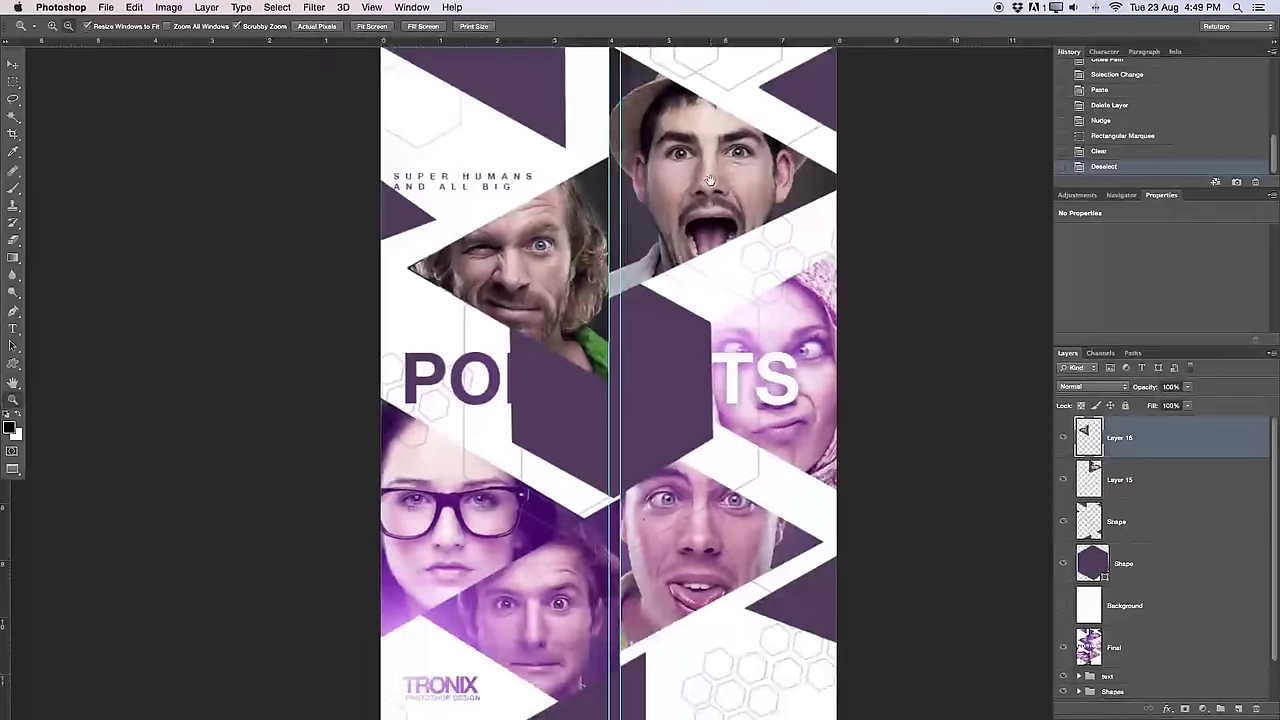
{"action": "left_click", "coordinate": [681, 277], "text": "alt"}
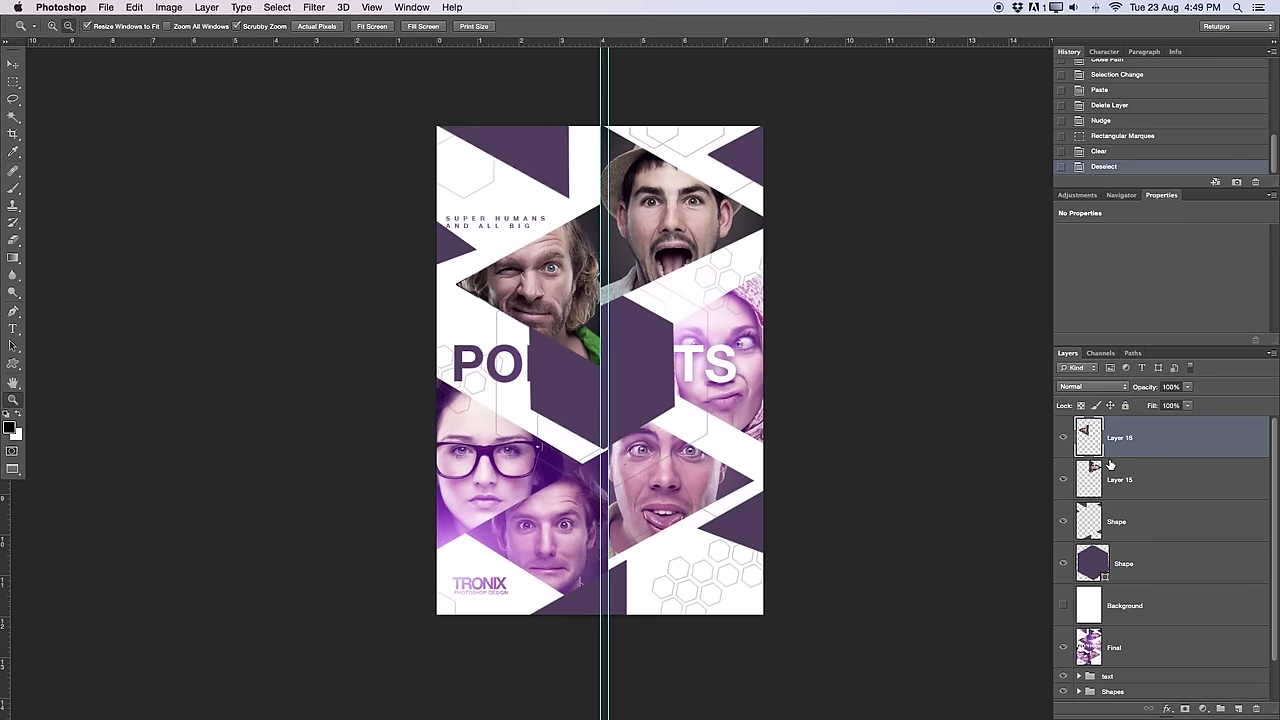
{"action": "left_click_drag", "start_coordinate": [777, 372], "coordinate": [759, 366]}
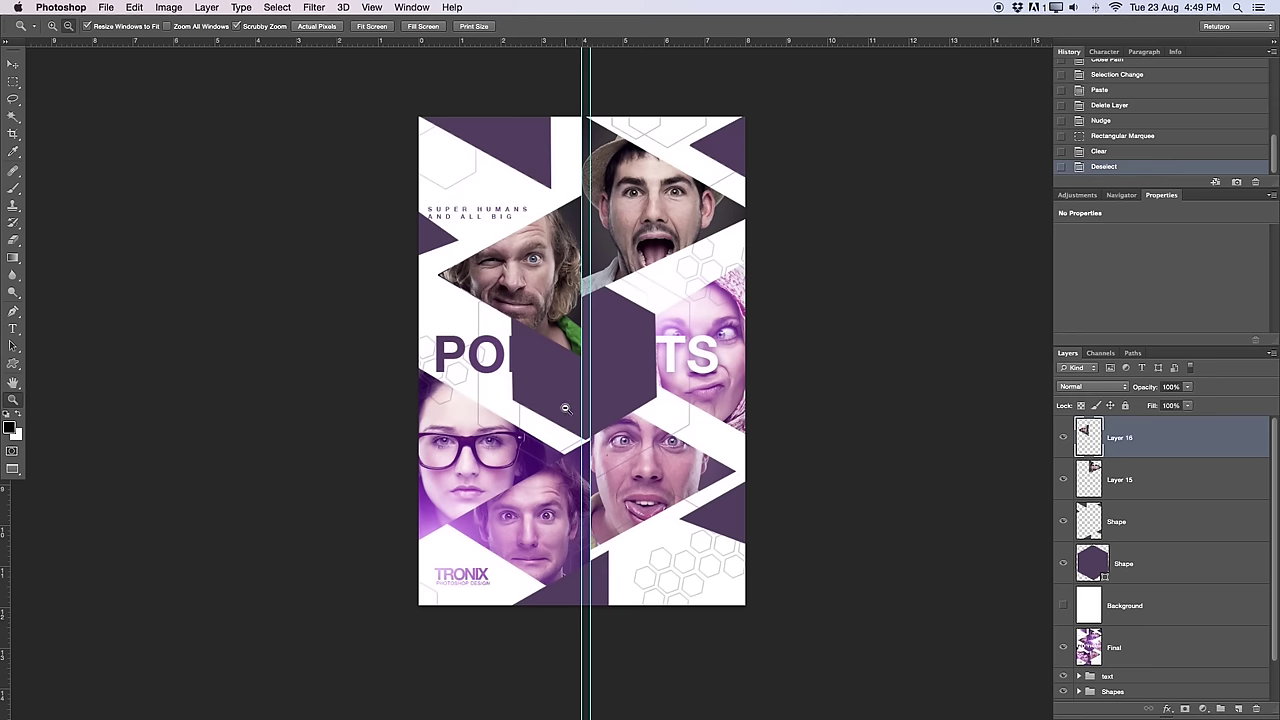
Step: Place the photo of the woman with glasses over her portrait in the lower-left part of the poster
{"action": "key", "text": "Tab"}
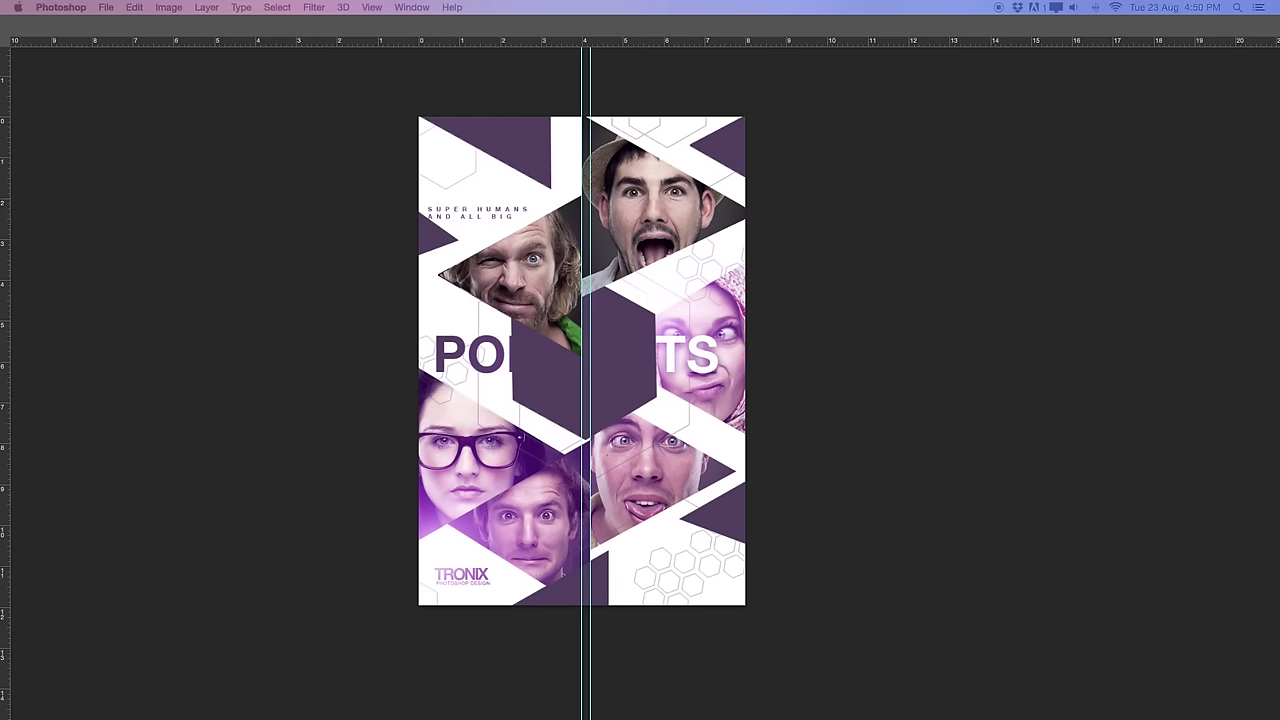
{"action": "key", "text": "Tab"}
{"action": "mouse_move", "coordinate": [629, 315]}
{"action": "left_mouse_down"}
{"action": "mouse_move", "coordinate": [466, 412]}
{"action": "mouse_move", "coordinate": [466, 441]}
{"action": "mouse_move", "coordinate": [461, 422]}
{"action": "left_mouse_up"}
{"action": "key", "text": "Return"}
Step: Draw a closed triangular path pointing right around the face of the woman with glasses and turn it into a selection
{"action": "key", "text": "p"}
{"action": "left_click", "coordinate": [411, 362]}
{"action": "left_click", "coordinate": [566, 456]}
{"action": "left_click", "coordinate": [380, 566]}
{"action": "left_click", "coordinate": [411, 362]}
{"action": "key", "text": "ctrl+Return"}
Step: Copy the glasses woman's selected triangle onto a new layer, delete her full photo and move the triangle onto the portrait beneath
{"action": "key", "text": "ctrl+c"}
{"action": "key", "text": "ctrl+v"}
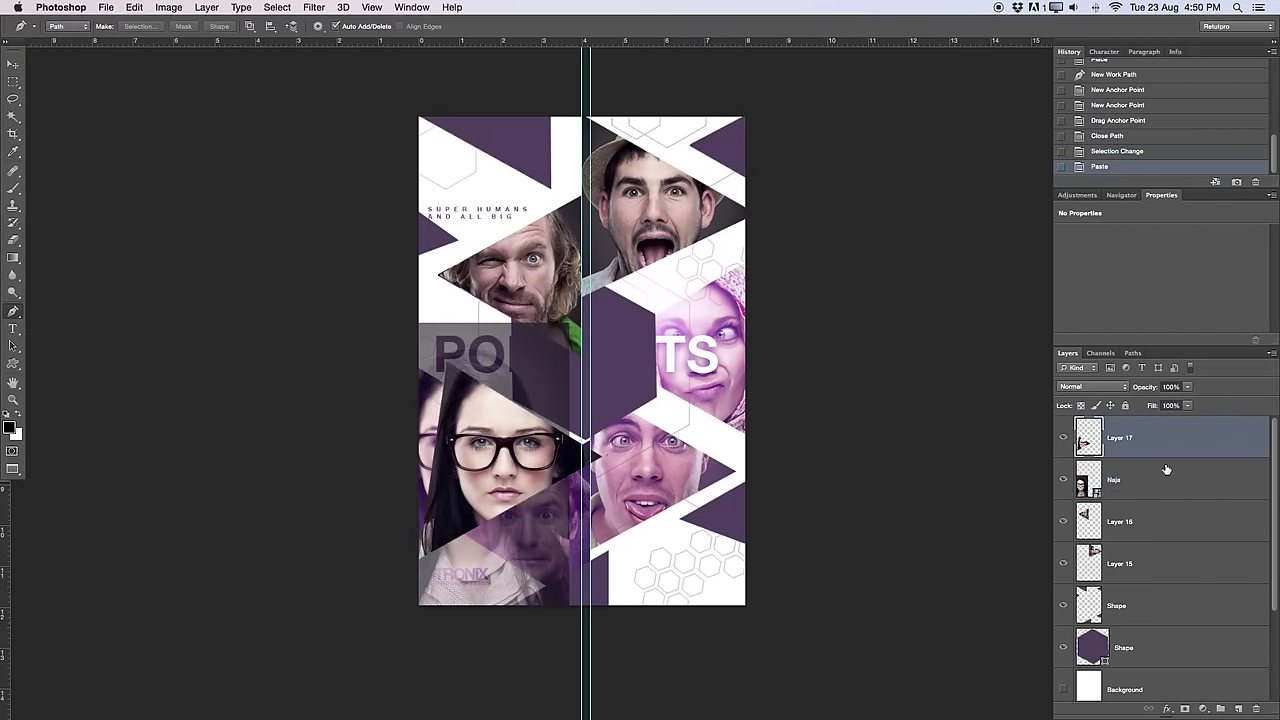
{"action": "key", "text": "Delete"}
{"action": "key", "text": "v"}
{"action": "left_click_drag", "start_coordinate": [586, 426], "coordinate": [588, 432]}
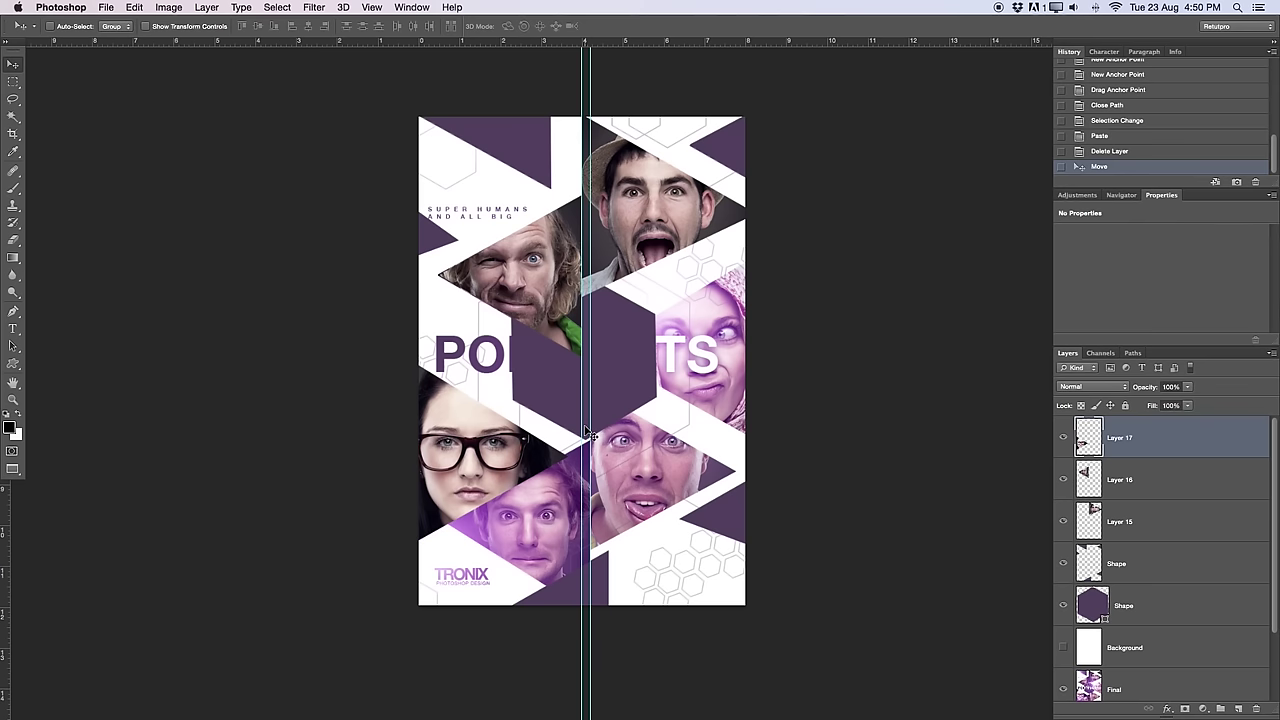
Step: Place the short-haired man's photo over the lower-centre portrait, scaling and positioning it to match the face underneath
{"action": "left_click_drag", "start_coordinate": [297, 379], "coordinate": [539, 481]}
{"action": "left_click_drag", "start_coordinate": [634, 366], "coordinate": [590, 392]}
{"action": "left_click_drag", "start_coordinate": [545, 500], "coordinate": [569, 468]}
{"action": "key", "text": "Return"}
Step: Draw a closed triangular path around the short-haired man's face, with its tip pointing left, and turn it into a selection
{"action": "key", "text": "p"}
{"action": "left_click", "coordinate": [446, 523]}
{"action": "left_click", "coordinate": [589, 442]}
{"action": "left_click", "coordinate": [589, 605]}
{"action": "left_click", "coordinate": [446, 523]}
{"action": "right_click", "coordinate": [549, 535]}
{"action": "left_click", "coordinate": [685, 598]}
Step: Copy the short-haired man's selected triangle onto a new layer, delete his full photo and shift the triangle down slightly
{"action": "key", "text": "ctrl+c"}
{"action": "key", "text": "ctrl+v"}
{"action": "left_click", "coordinate": [1186, 479]}
{"action": "key", "text": "Delete"}
{"action": "key", "text": "v"}
{"action": "left_click_drag", "start_coordinate": [505, 510], "coordinate": [505, 520]}
Step: Select the strip of the short-haired man's triangle beyond the first guide, clear it and deselect
{"action": "key", "text": "m"}
{"action": "left_click_drag", "start_coordinate": [669, 354], "coordinate": [585, 712]}
{"action": "key", "text": "f"}
{"action": "key", "text": "Tab"}
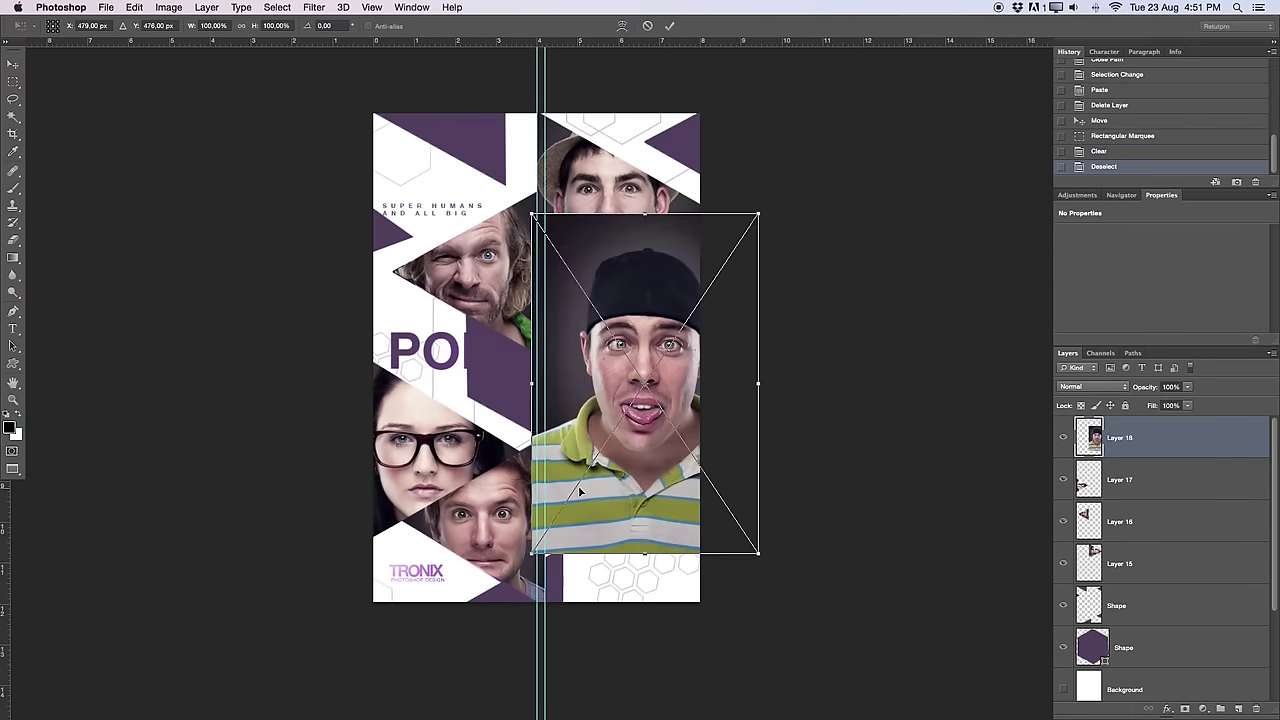
Step: Lower the opacity of the capped man's photo, then scale and position it over the matching portrait beneath
{"action": "left_click_drag", "start_coordinate": [1145, 386], "coordinate": [1130, 386]}
{"action": "left_click_drag", "start_coordinate": [640, 385], "coordinate": [614, 443]}
{"action": "left_click_drag", "start_coordinate": [709, 309], "coordinate": [700, 311]}
{"action": "key", "text": "Return"}
Step: Draw a closed triangular path around the capped man's face, with its vertical side along the second guide, and make it a selection
{"action": "key", "text": "p"}
{"action": "left_click", "coordinate": [569, 521]}
{"action": "left_click", "coordinate": [593, 533]}
{"action": "left_click", "coordinate": [549, 393]}
{"action": "left_click", "coordinate": [569, 521]}
{"action": "right_click", "coordinate": [569, 521]}
{"action": "left_click", "coordinate": [617, 578]}
{"action": "key", "text": "Return"}
Step: Copy the capped man's selected triangle onto a new layer, delete his full photo and nudge the triangle into place
{"action": "key", "text": "super+c"}
{"action": "key", "text": "super+v"}
{"action": "key", "text": "Delete"}
{"action": "key", "text": "v"}
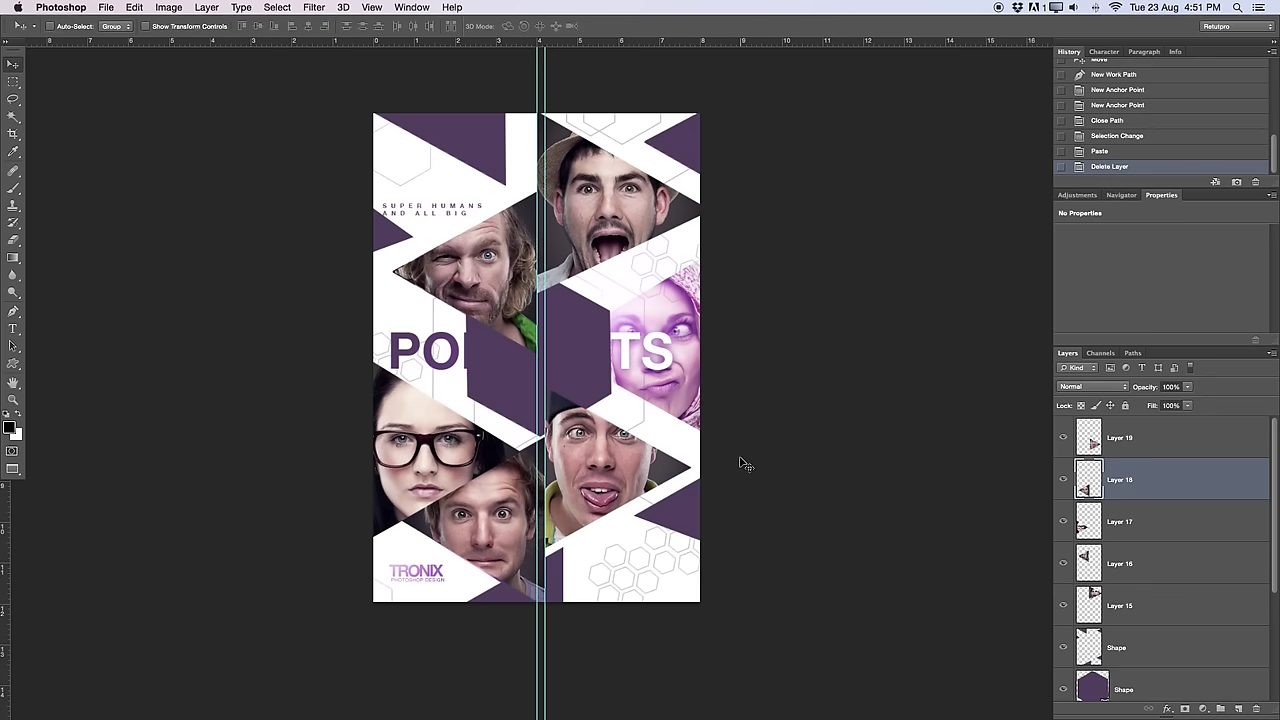
{"action": "left_click", "coordinate": [1125, 450]}
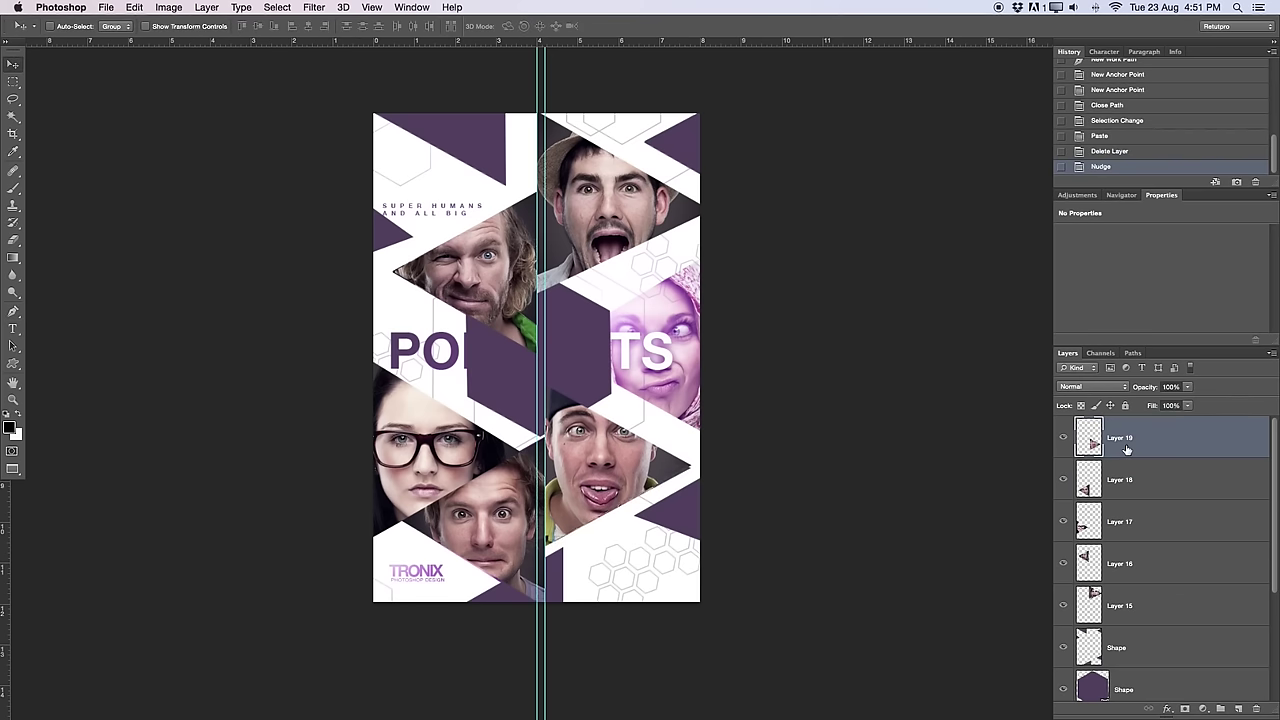
Step: Place the headscarf woman's photo at 47% opacity over her portrait at the poster's right edge and match the face beneath
{"action": "key", "text": "Tab"}
{"action": "left_click_drag", "start_coordinate": [1279, 450], "coordinate": [520, 372]}
{"action": "key", "text": "4"}
{"action": "key", "text": "7"}
{"action": "left_click_drag", "start_coordinate": [650, 345], "coordinate": [680, 304]}
{"action": "key", "text": "Return"}
Step: Draw a closed left-pointing triangular path around the headscarf woman's face and turn it into a selection
{"action": "key", "text": "p"}
{"action": "left_click", "coordinate": [710, 252]}
{"action": "left_click", "coordinate": [546, 348]}
{"action": "left_click", "coordinate": [714, 436]}
{"action": "left_click", "coordinate": [712, 257]}
{"action": "right_click", "coordinate": [712, 257]}
{"action": "left_click", "coordinate": [735, 300]}
{"action": "key", "text": "Return"}
Step: Copy the headscarf woman's selected triangle onto a new layer, delete her full photo and move the triangle to the poster's right edge
{"action": "key", "text": "super+c"}
{"action": "key", "text": "super+v"}
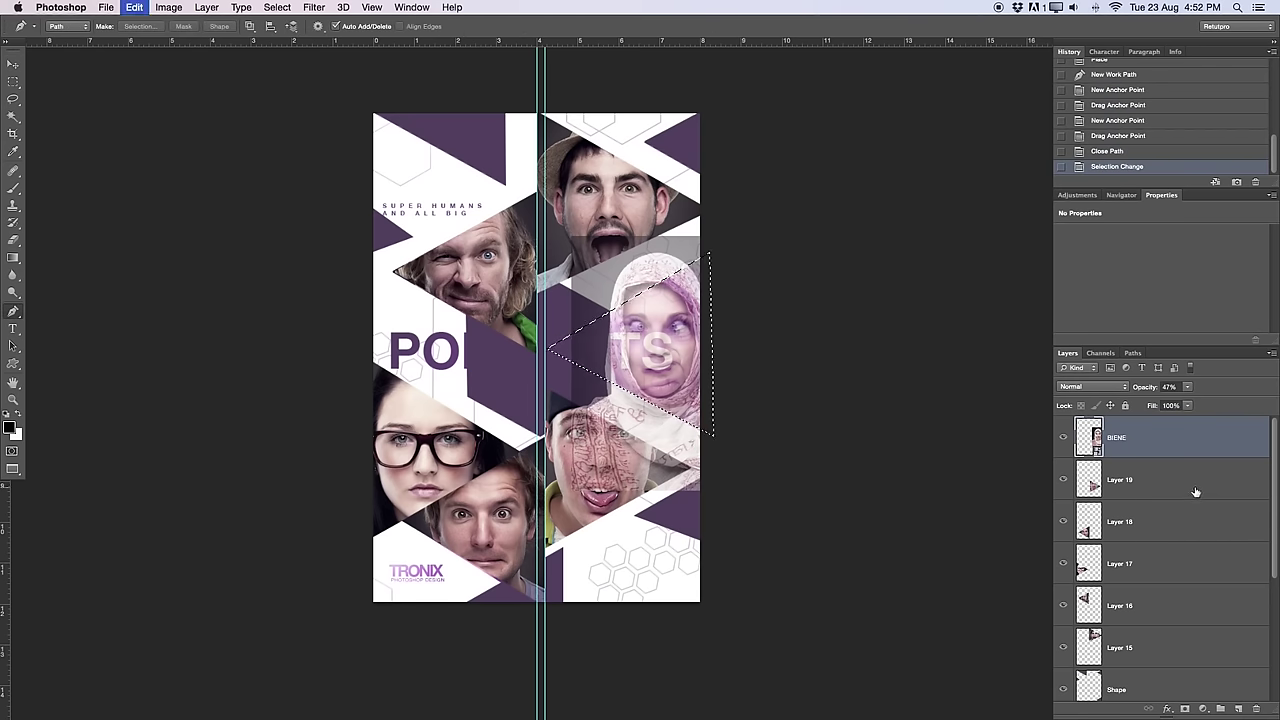
{"action": "left_click", "coordinate": [1157, 479]}
{"action": "key", "text": "BackSpace"}
{"action": "left_click", "coordinate": [1160, 430]}
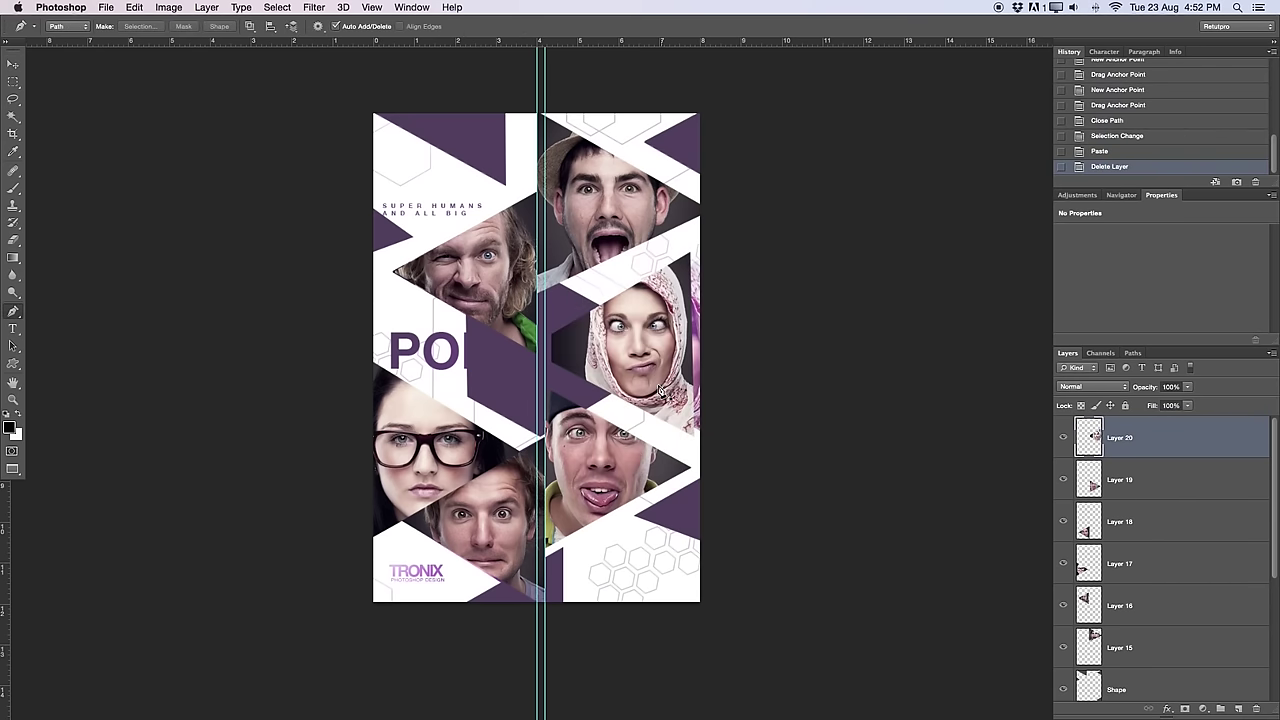
{"action": "key", "text": "v"}
{"action": "left_click_drag", "start_coordinate": [661, 389], "coordinate": [689, 376]}
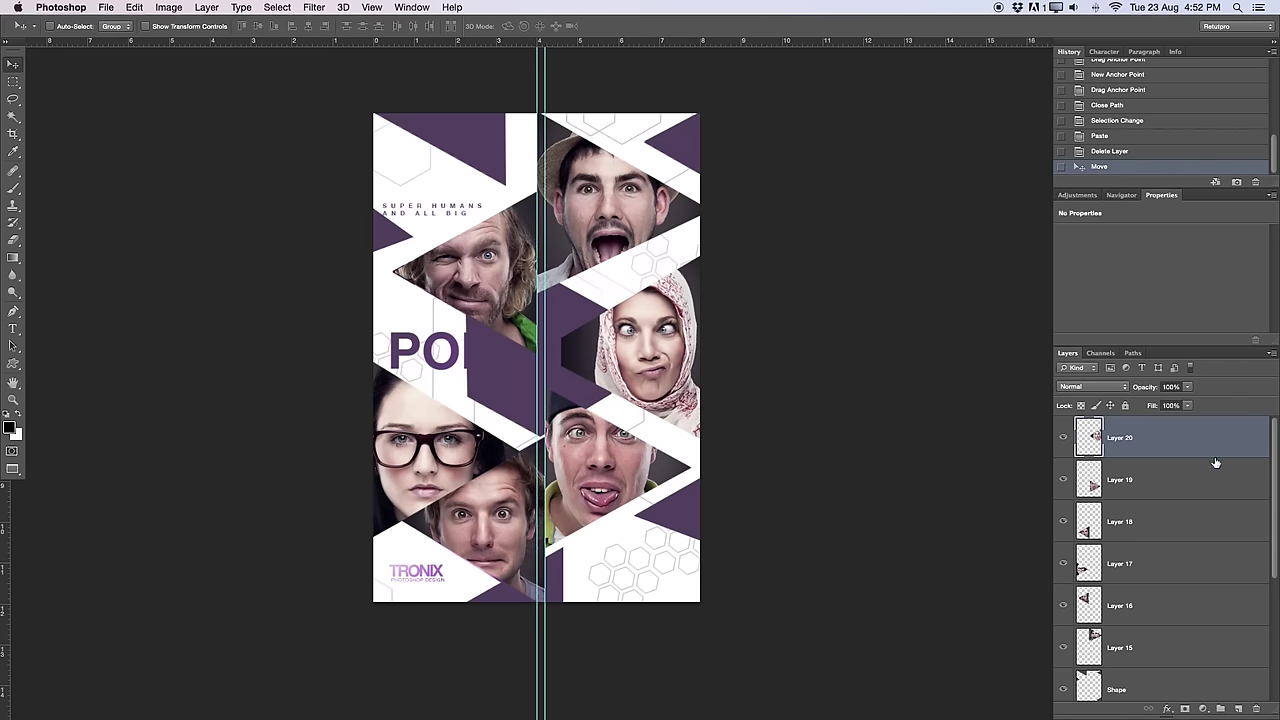
Step: Group the six cropped portrait layers and name the group Images
{"action": "left_click_drag", "start_coordinate": [1277, 470], "coordinate": [1264, 546]}
{"action": "left_click", "coordinate": [1165, 519], "text": "shift"}
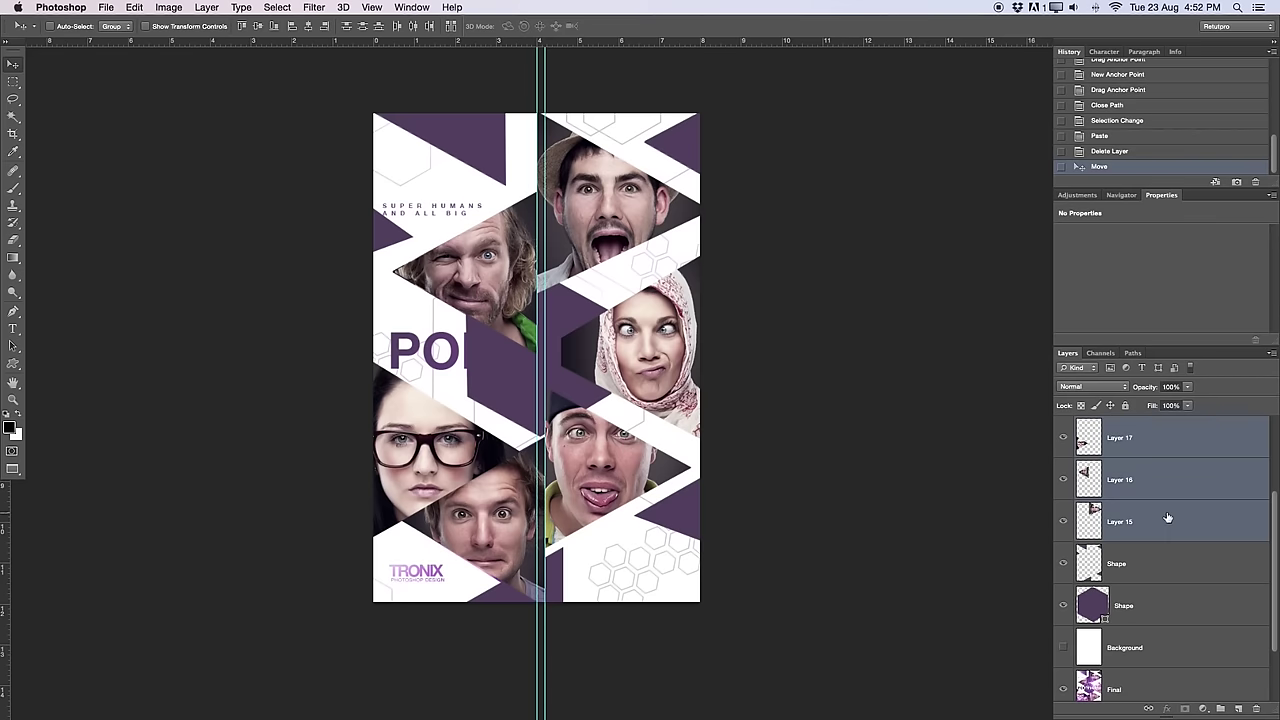
{"action": "key", "text": "ctrl+g"}
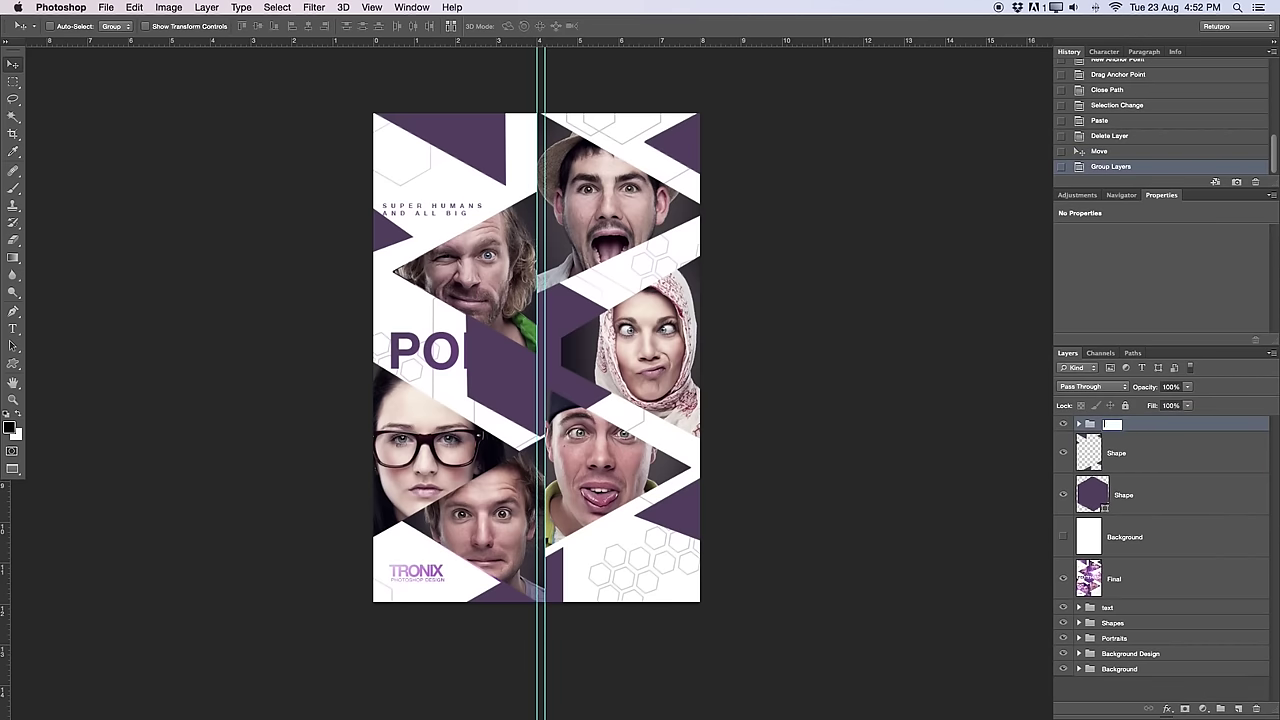
{"action": "key", "text": "Return"}
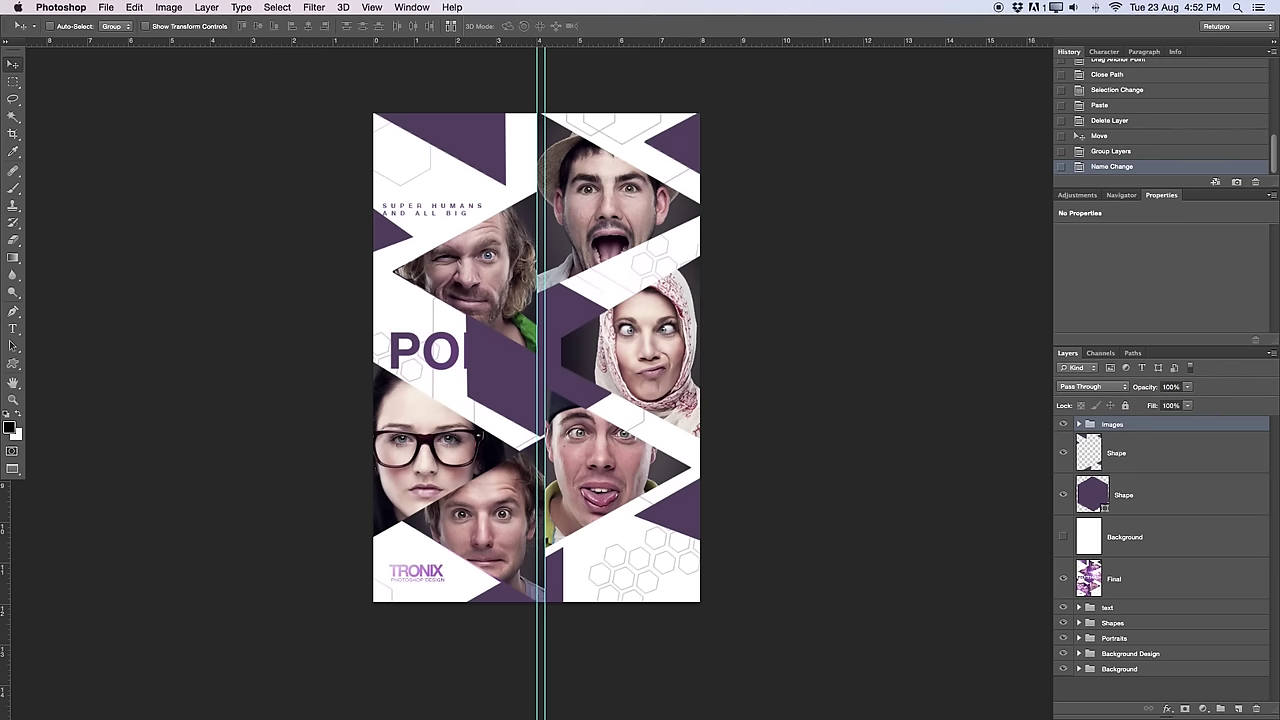
Step: Group the two purple Shape layers and name the group Shapes
{"action": "left_click", "coordinate": [1137, 457], "text": "shift"}
{"action": "left_click", "coordinate": [1161, 479]}
{"action": "left_click", "coordinate": [1143, 465], "text": "shift"}
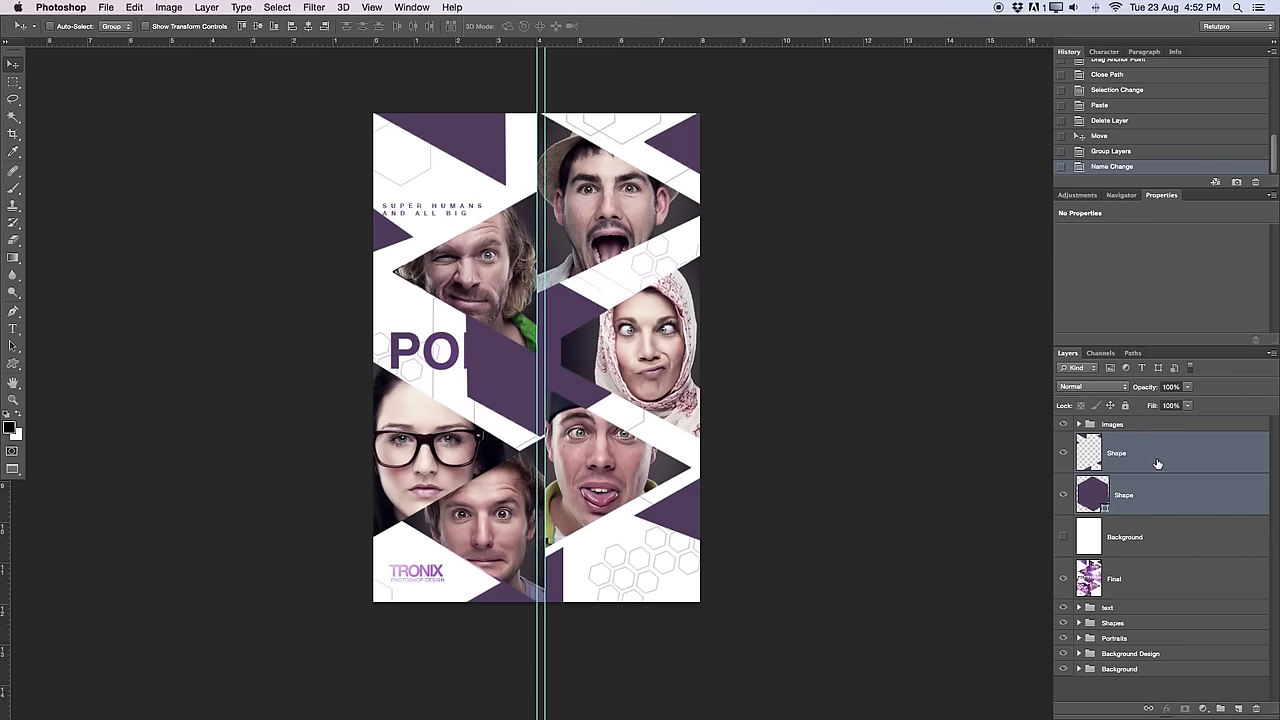
{"action": "key", "text": "super+g"}
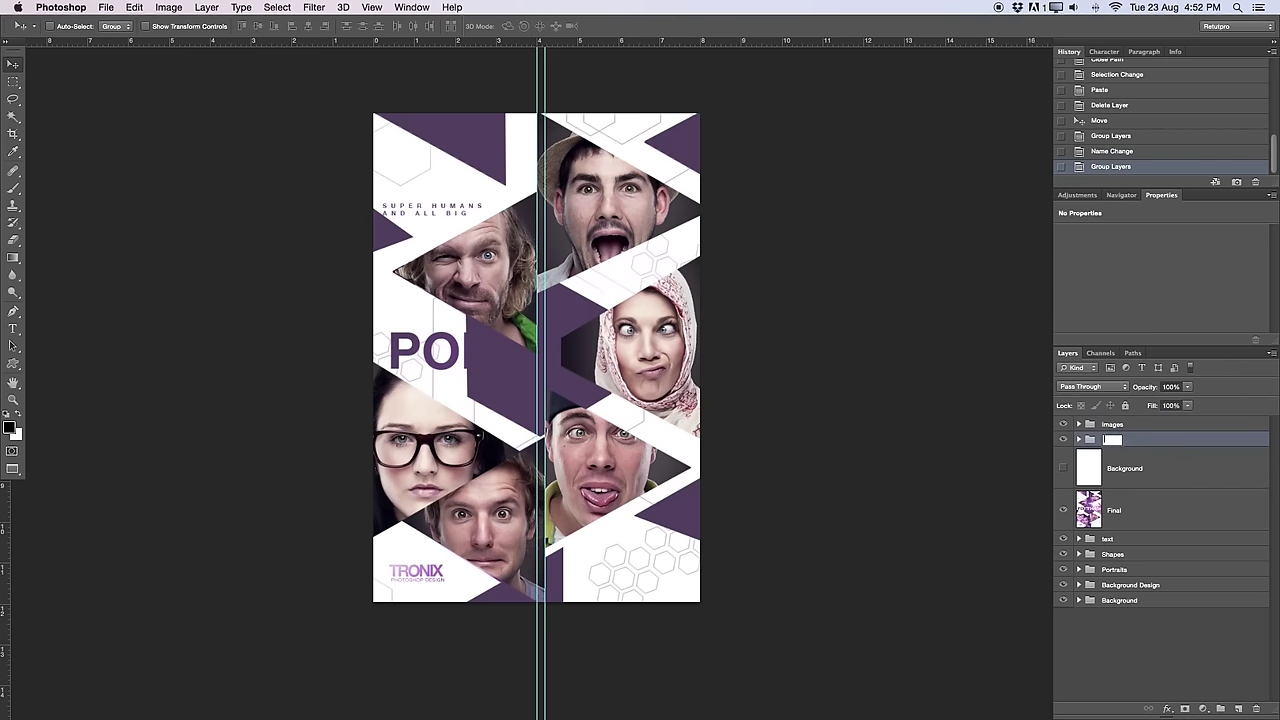
{"action": "type", "text": "Shapes"}
{"action": "key", "text": "Return"}
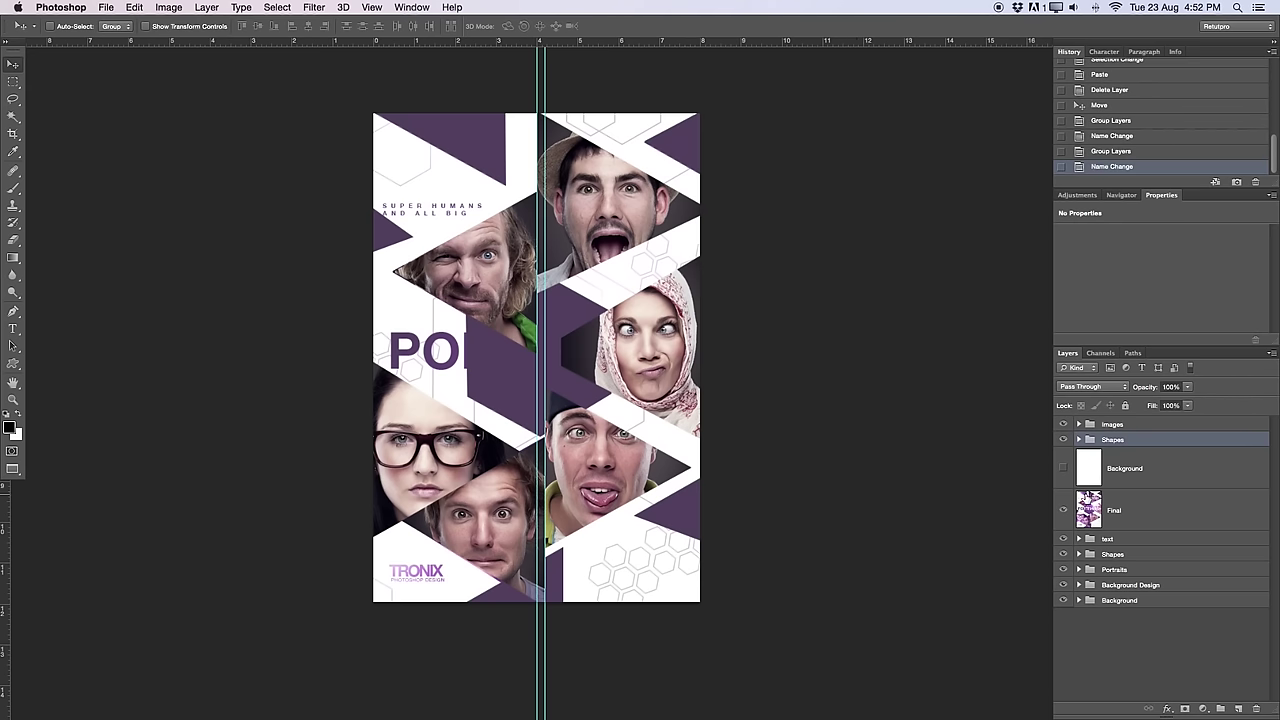
Step: Move the Final layer to the top of the layer stack, compare it with the new work and hide it
{"action": "left_click_drag", "start_coordinate": [1103, 500], "coordinate": [1118, 424]}
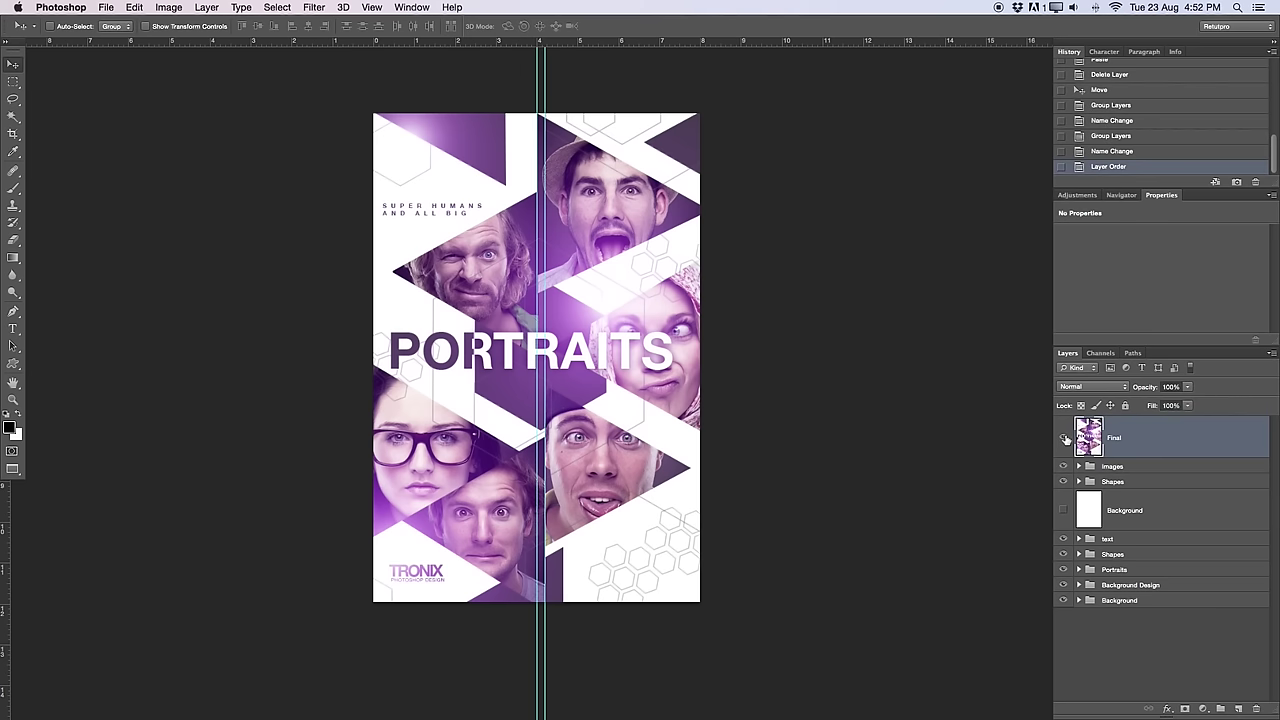
{"action": "left_click", "coordinate": [1064, 439]}
{"action": "left_click", "coordinate": [1064, 439]}
{"action": "left_click", "coordinate": [1064, 439]}
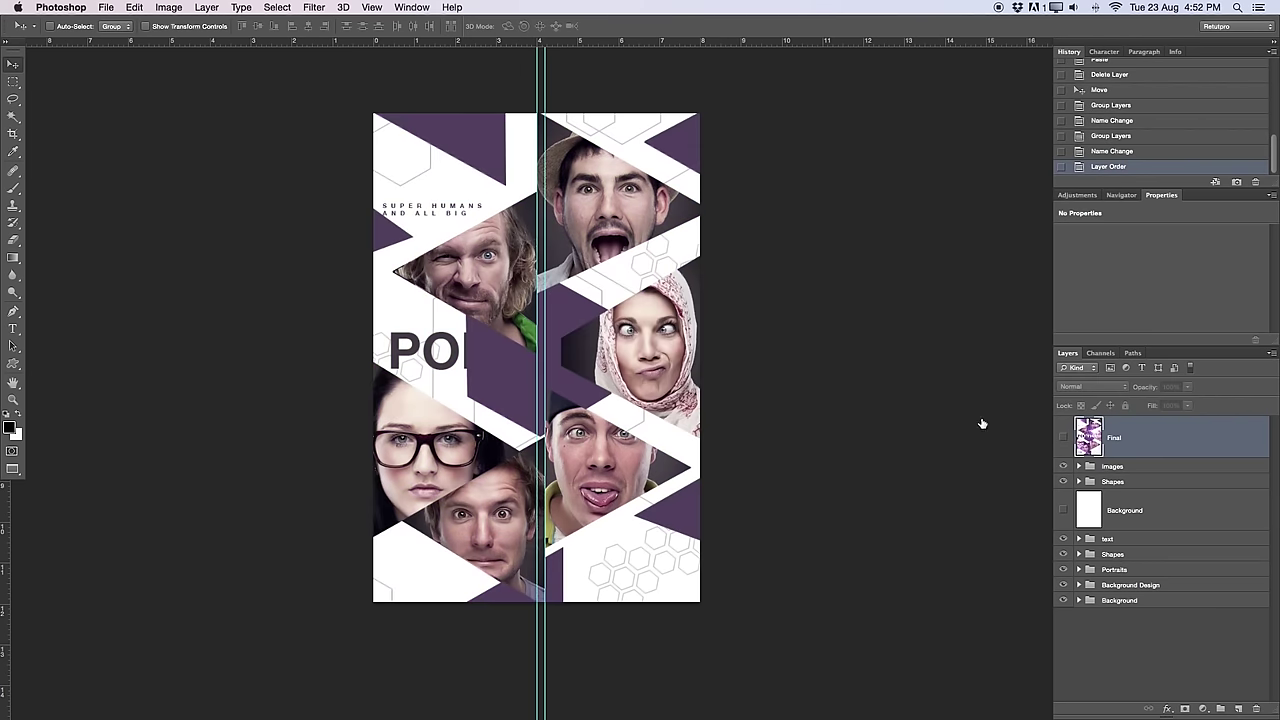
Step: Hide the original text, Shapes, Portraits, Background Design and Background groups, and show the white Background layer
{"action": "left_click", "coordinate": [1063, 561]}
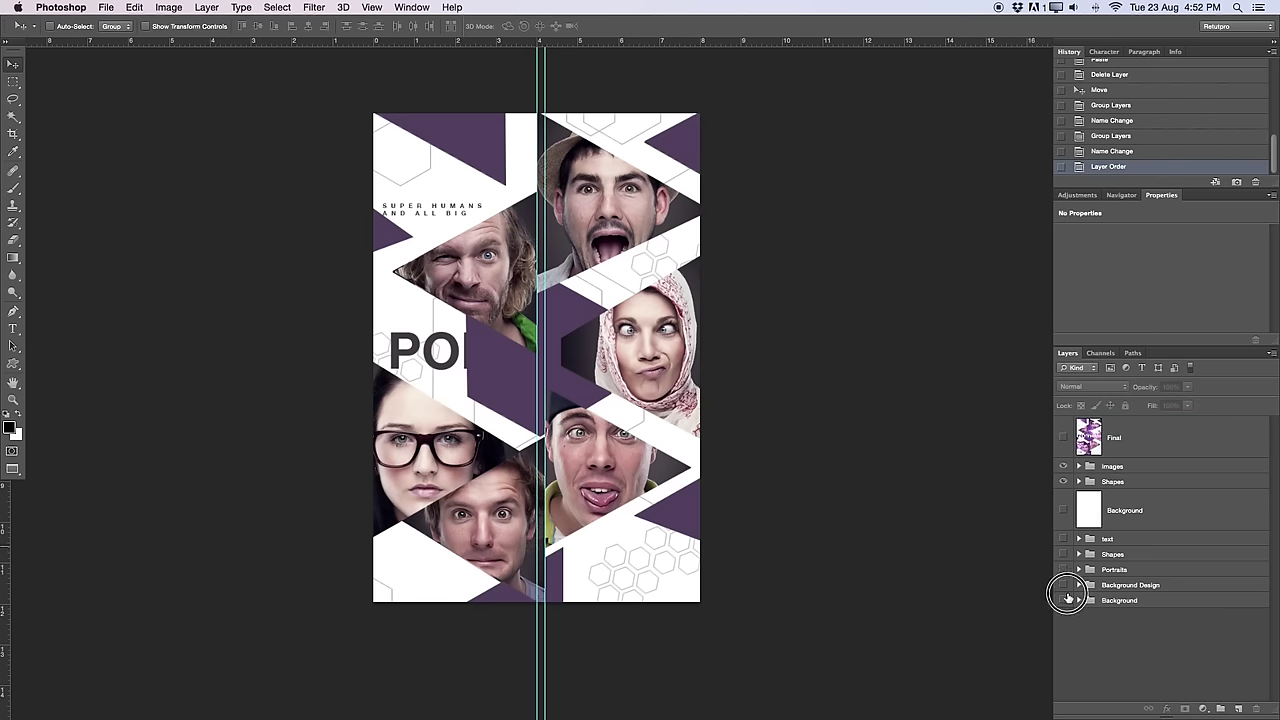
{"action": "left_click_drag", "start_coordinate": [1063, 600], "coordinate": [1063, 539]}
{"action": "left_click", "coordinate": [1063, 511]}
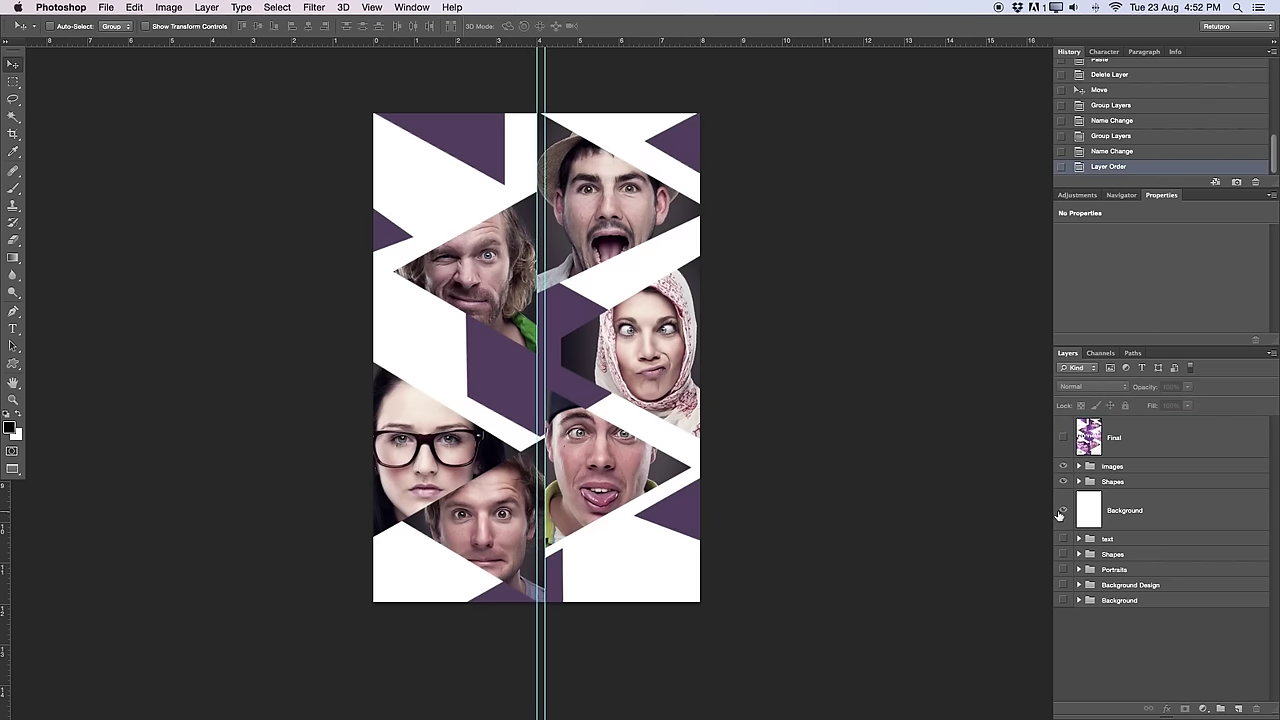
Step: Above the Images group, set up the Custom Shape tool for a hexagon with no fill and a 1 pt #523f5f stroke
{"action": "left_click", "coordinate": [1190, 474]}
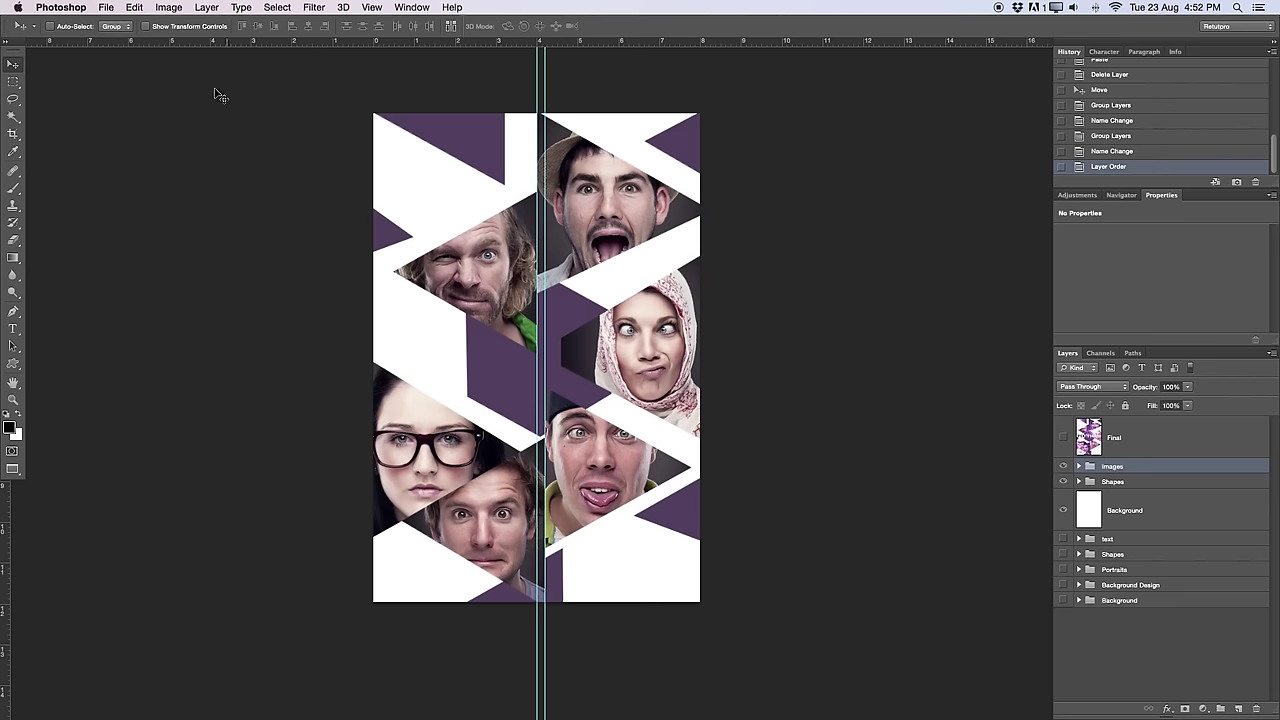
{"action": "left_click", "coordinate": [13, 366]}
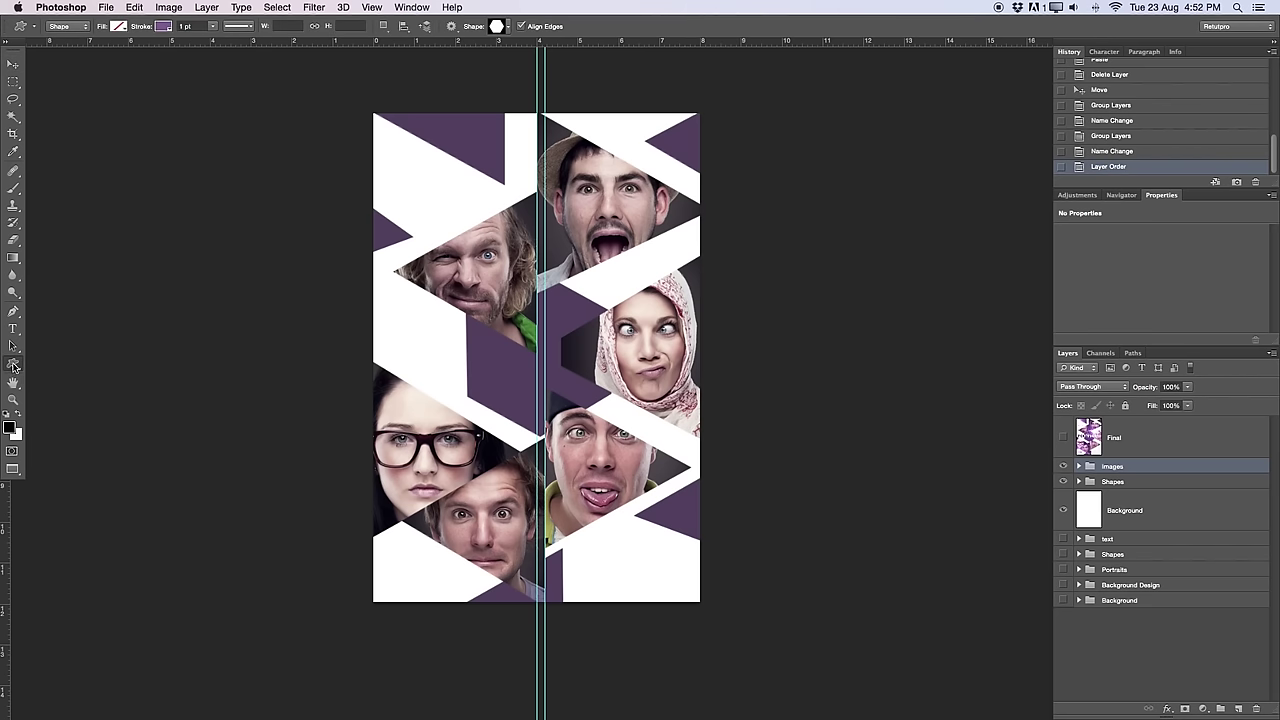
{"action": "left_click", "coordinate": [13, 366]}
{"action": "left_click", "coordinate": [57, 423]}
{"action": "left_click", "coordinate": [119, 27]}
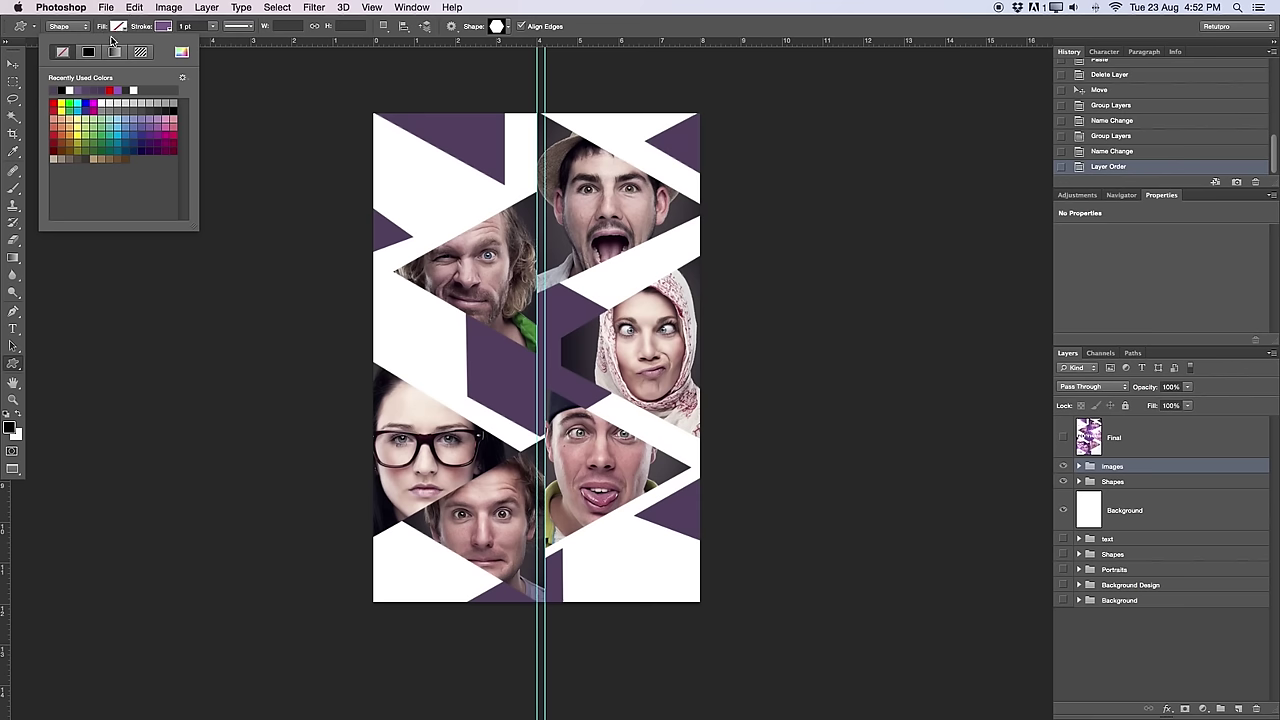
{"action": "left_click", "coordinate": [158, 27]}
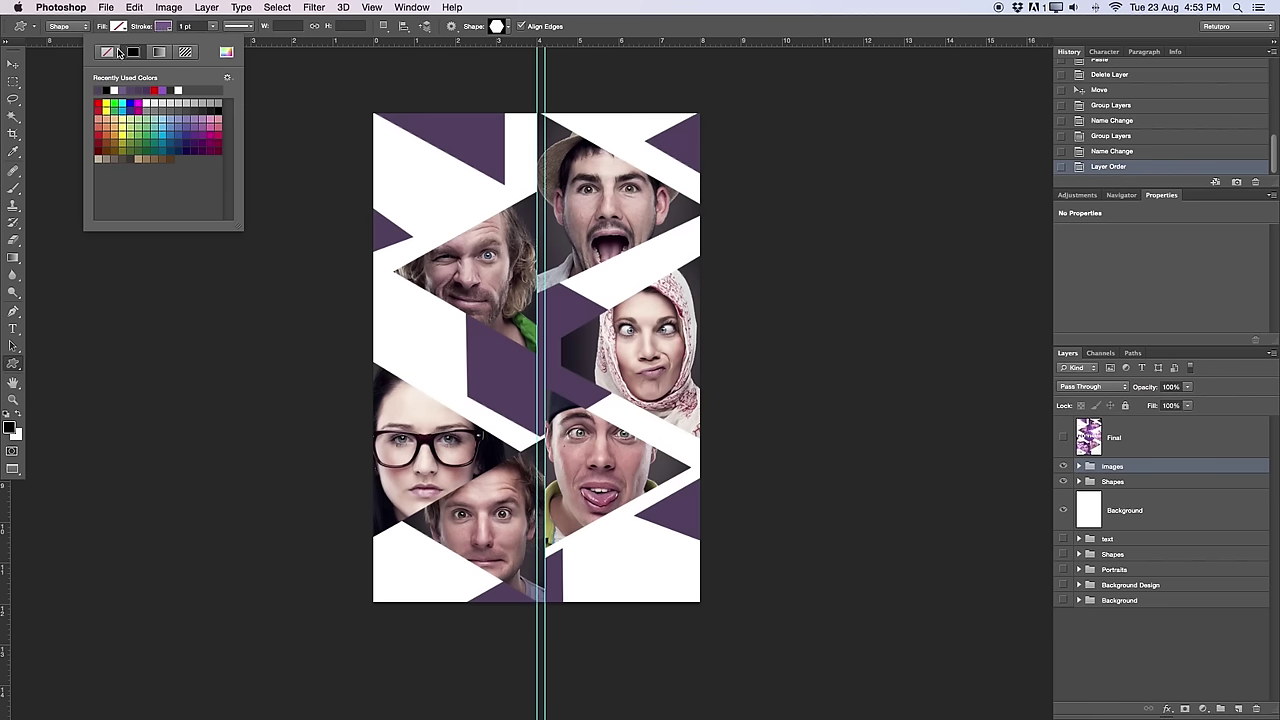
{"action": "left_click", "coordinate": [227, 52]}
{"action": "left_click", "coordinate": [1240, 89]}
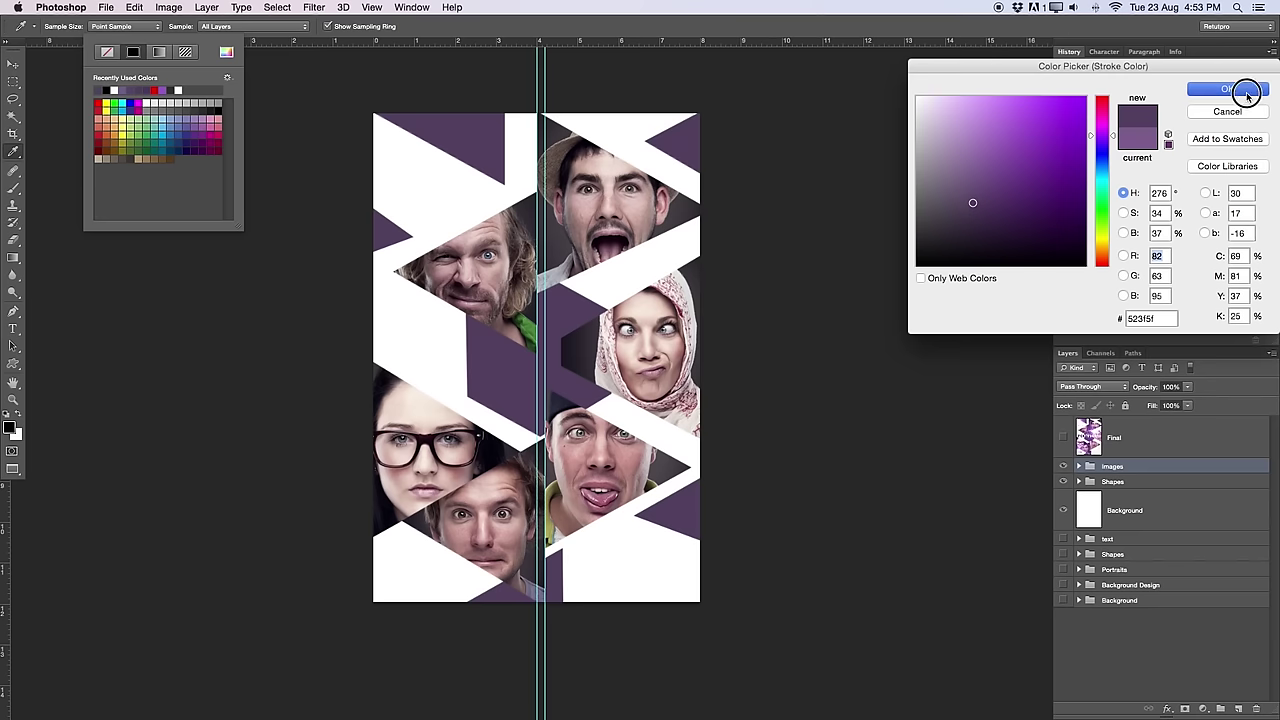
Step: Draw a hexagon outline about 220 by 191 px and move it to the middle of the poster
{"action": "mouse_move", "coordinate": [432, 159]}
{"action": "left_mouse_down"}
{"action": "mouse_move", "coordinate": [434, 208]}
{"action": "mouse_move", "coordinate": [500, 271]}
{"action": "mouse_move", "coordinate": [494, 243]}
{"action": "mouse_move", "coordinate": [534, 291]}
{"action": "left_mouse_up"}
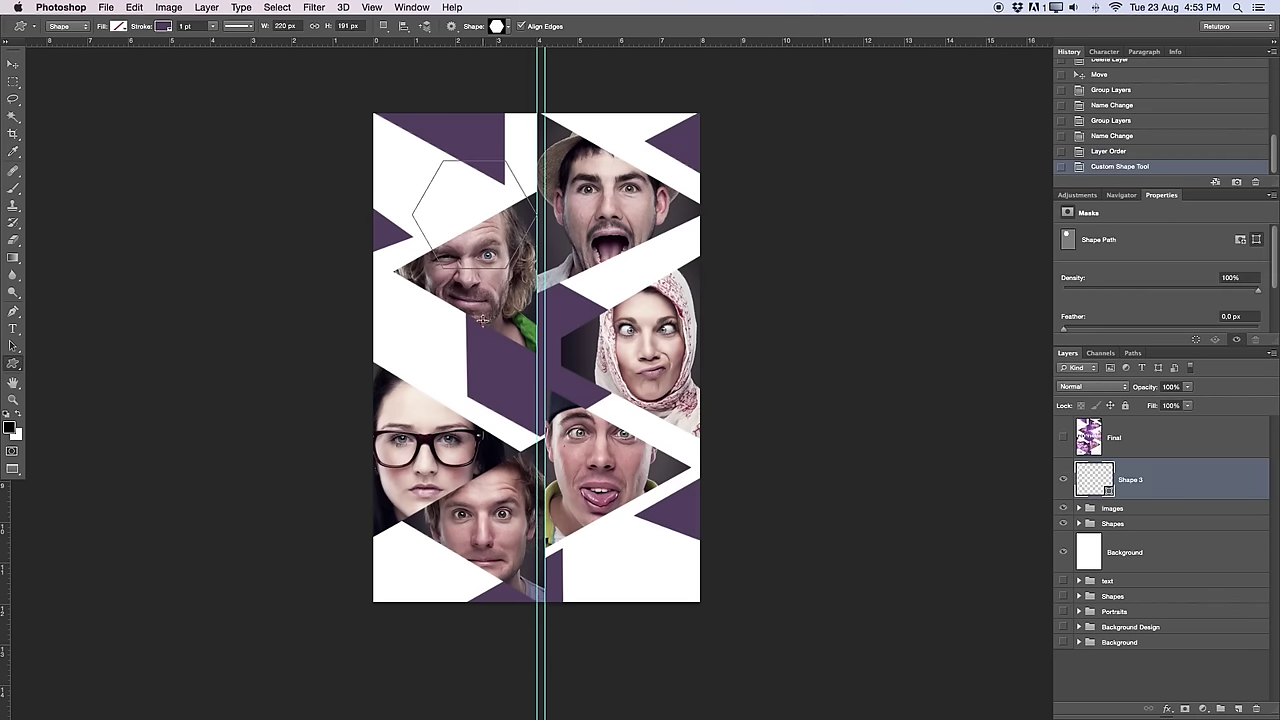
{"action": "key", "text": "v"}
{"action": "left_click_drag", "start_coordinate": [498, 220], "coordinate": [536, 375]}
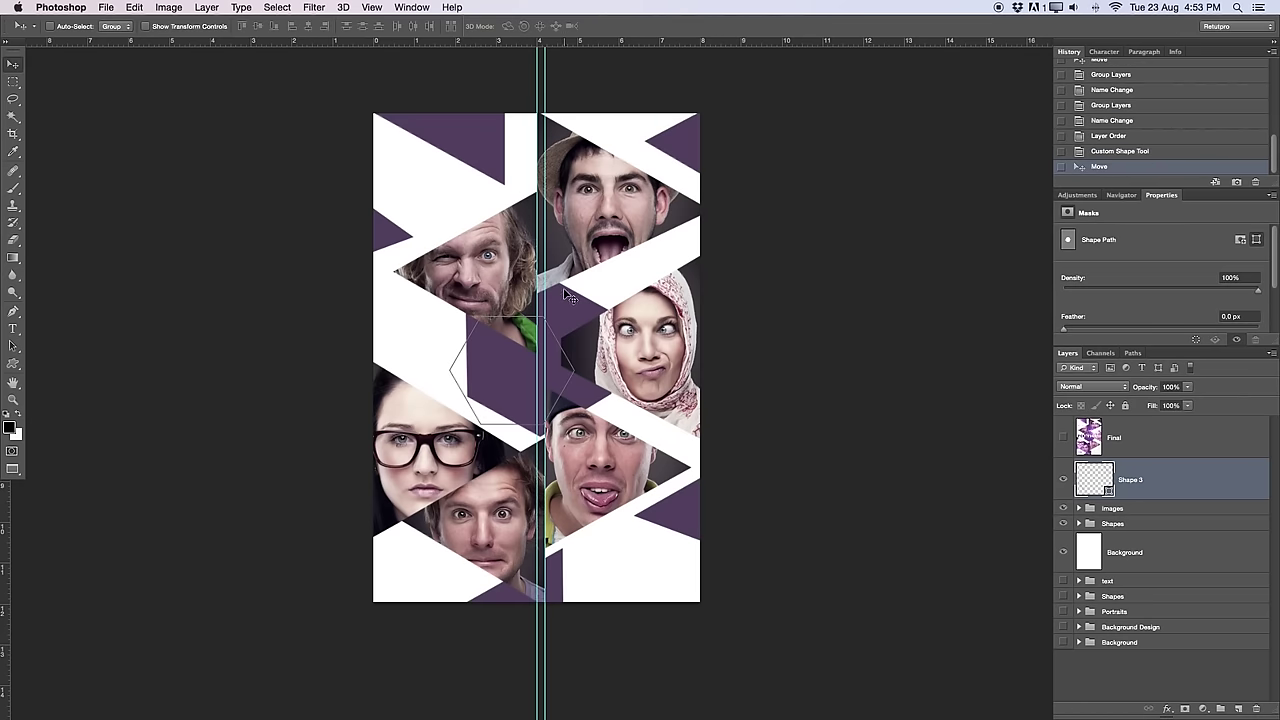
Step: Scale the hexagon outline to about 194%, rotate it so its points face up and down, and centre it on the poster
{"action": "key", "text": "super+t"}
{"action": "left_click_drag", "start_coordinate": [582, 308], "coordinate": [575, 352]}
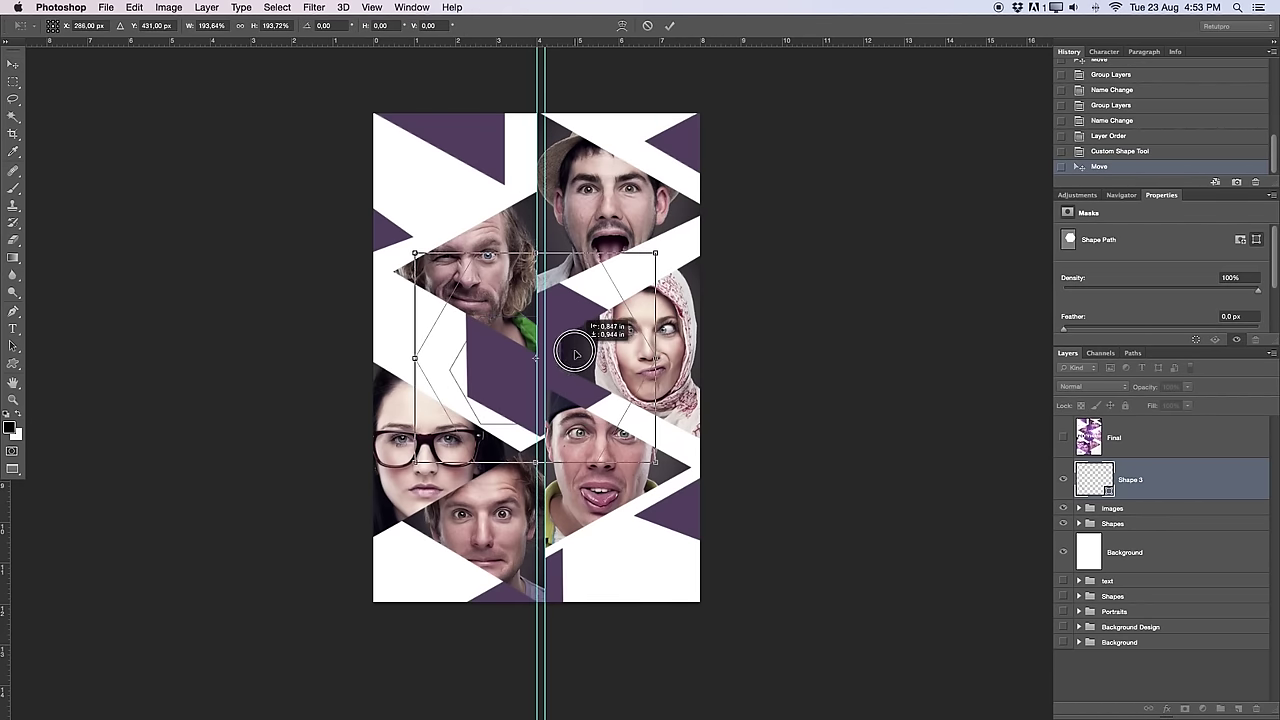
{"action": "left_click_drag", "start_coordinate": [676, 305], "coordinate": [642, 220]}
{"action": "key", "text": "Return"}
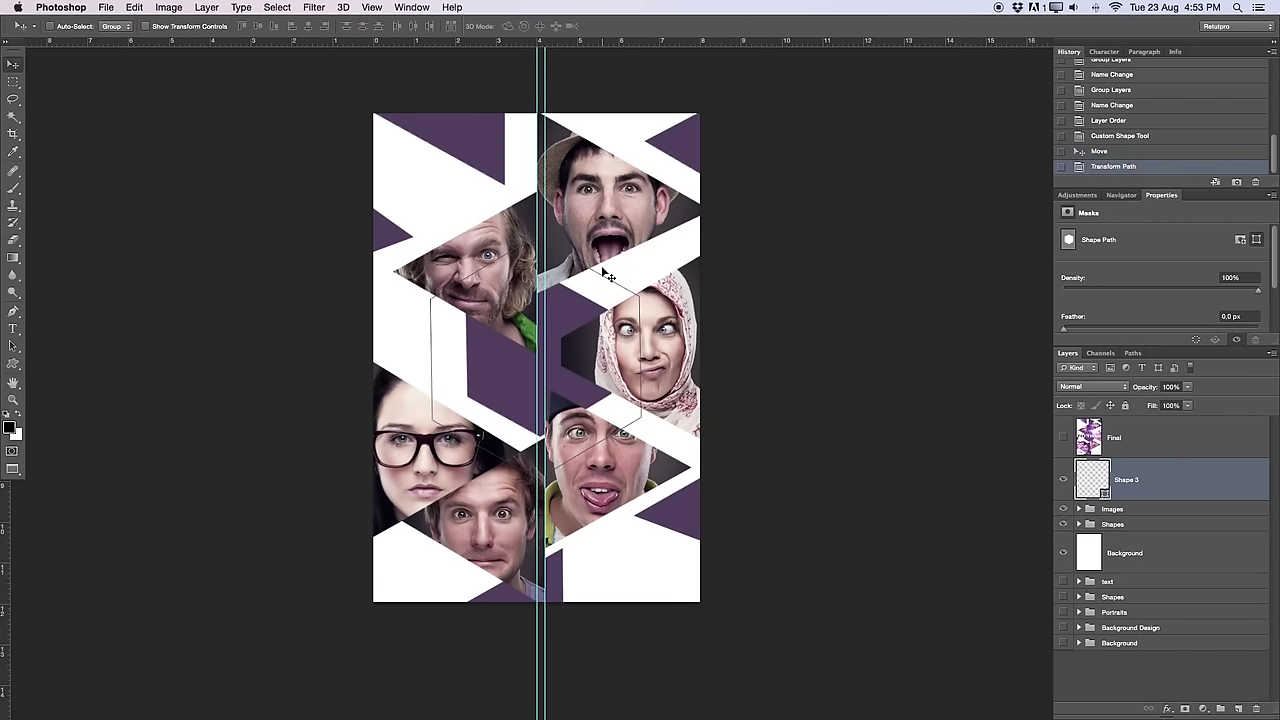
{"action": "key", "text": "Right"}
{"action": "key", "text": "Right"}
{"action": "key", "text": "Right"}
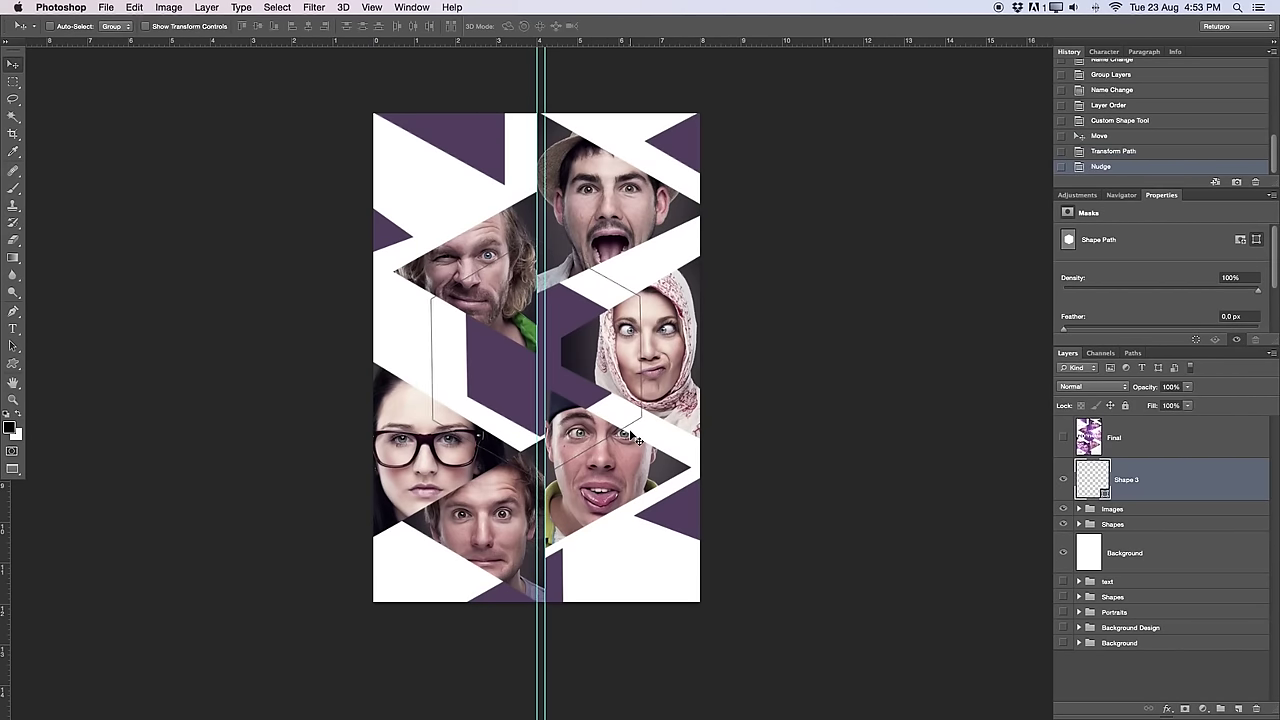
Step: Duplicate the hexagon outline three times and position the copies partly off the poster at its upper-right, upper-left and lower-right corners
{"action": "key", "text": "ctrl+j"}
{"action": "left_click_drag", "start_coordinate": [608, 414], "coordinate": [770, 112]}
{"action": "key", "text": "ctrl+j"}
{"action": "key", "text": "ctrl+j"}
{"action": "left_click_drag", "start_coordinate": [757, 240], "coordinate": [647, 461]}
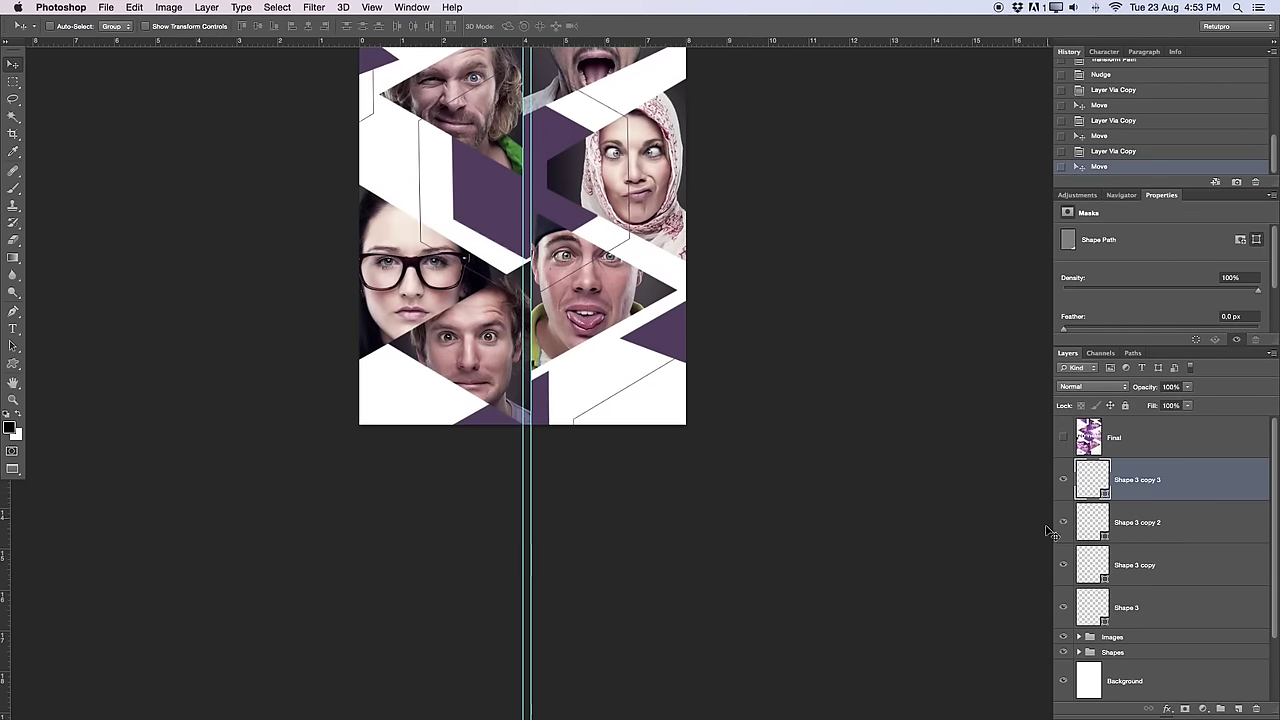
Step: Duplicate the hexagon outline, scale the copy to about 40% and place it inside the upper right of the central hexagon
{"action": "mouse_move", "coordinate": [650, 378]}
{"action": "left_mouse_down"}
{"action": "mouse_move", "coordinate": [586, 386]}
{"action": "mouse_move", "coordinate": [614, 400]}
{"action": "mouse_move", "coordinate": [609, 374]}
{"action": "mouse_move", "coordinate": [606, 392]}
{"action": "mouse_move", "coordinate": [609, 374]}
{"action": "mouse_move", "coordinate": [630, 378]}
{"action": "left_mouse_up"}
{"action": "scroll", "coordinate": [614, 228], "scroll_direction": "up", "scroll_amount": 3}
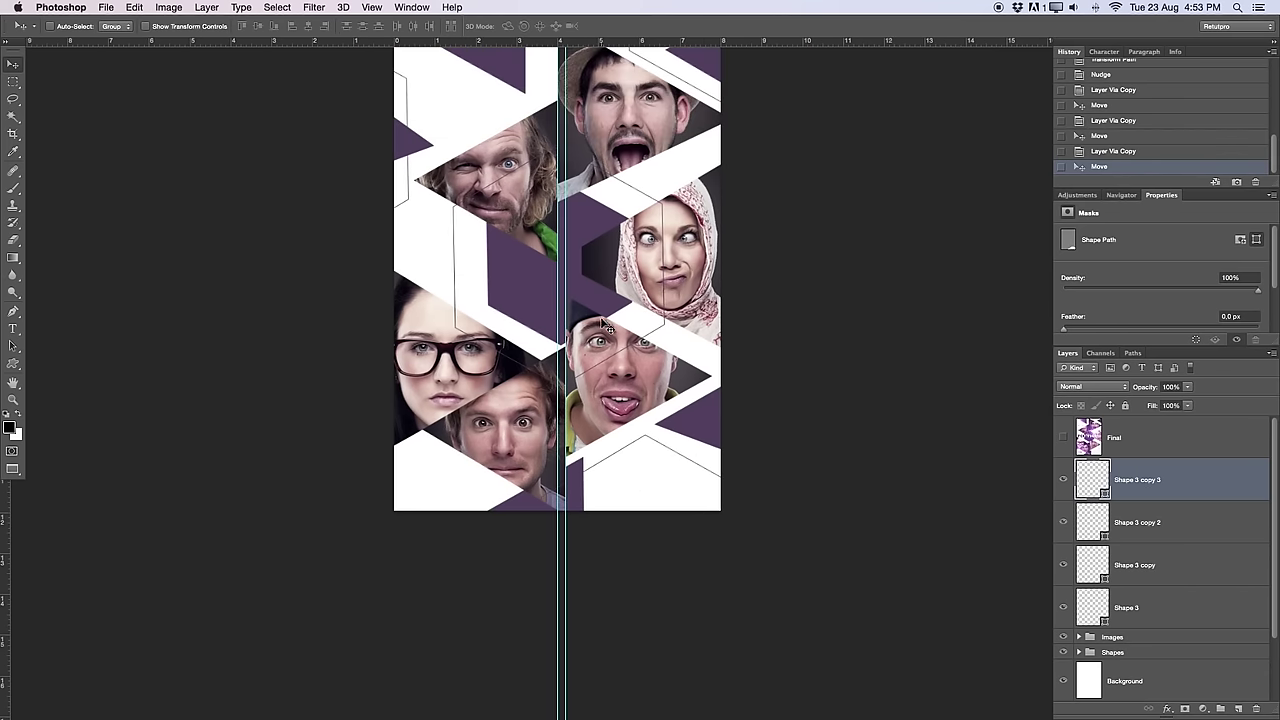
{"action": "key", "text": "super+j"}
{"action": "left_click_drag", "start_coordinate": [643, 449], "coordinate": [566, 258]}
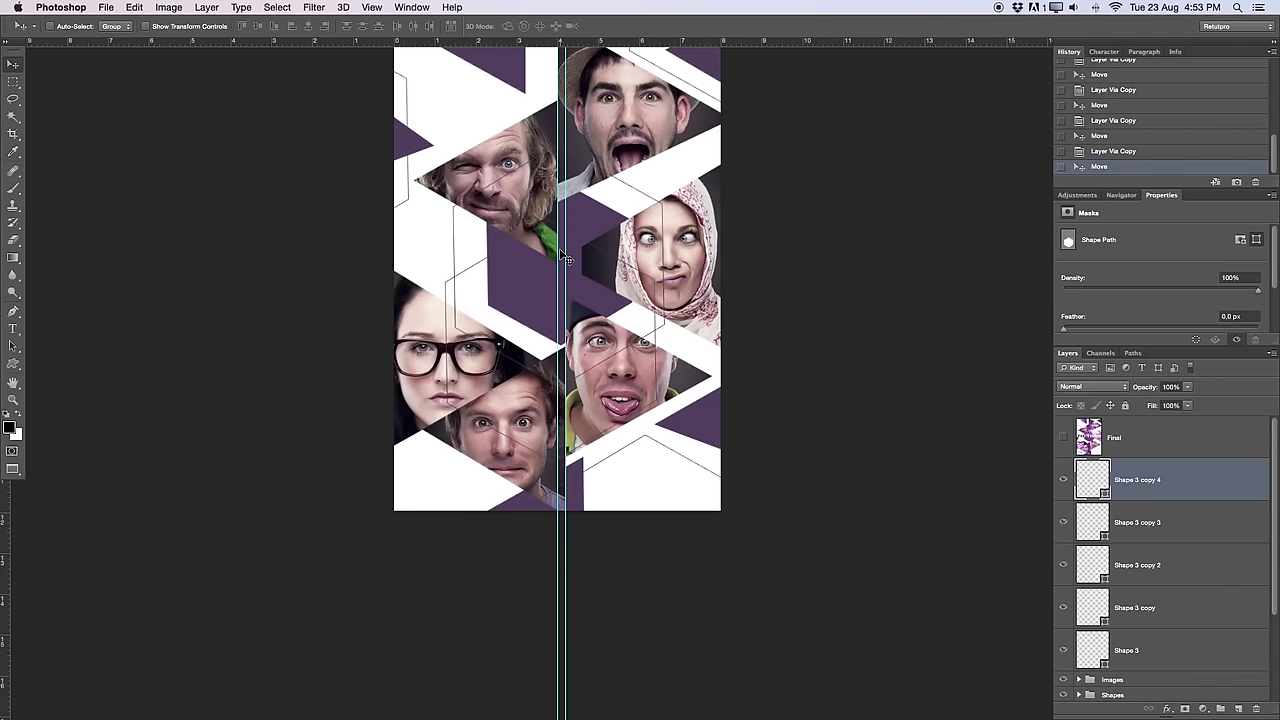
{"action": "key", "text": "super+t"}
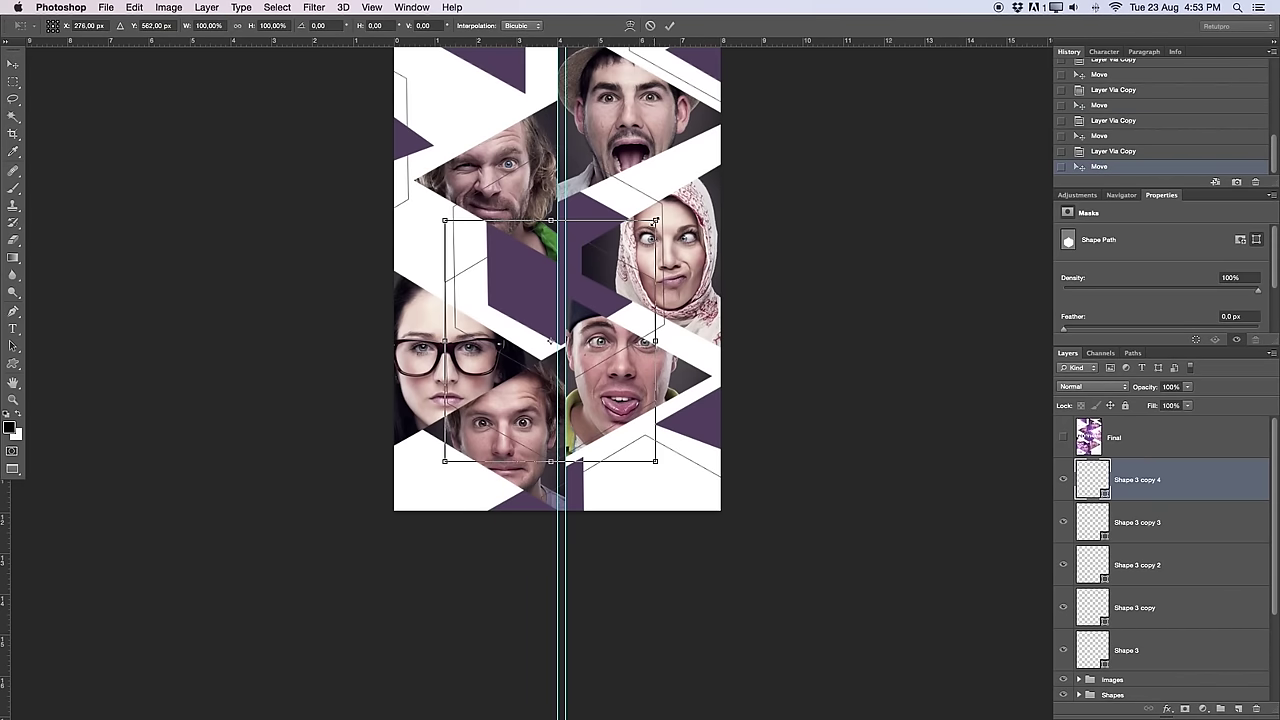
{"action": "left_click_drag", "start_coordinate": [652, 218], "coordinate": [530, 366]}
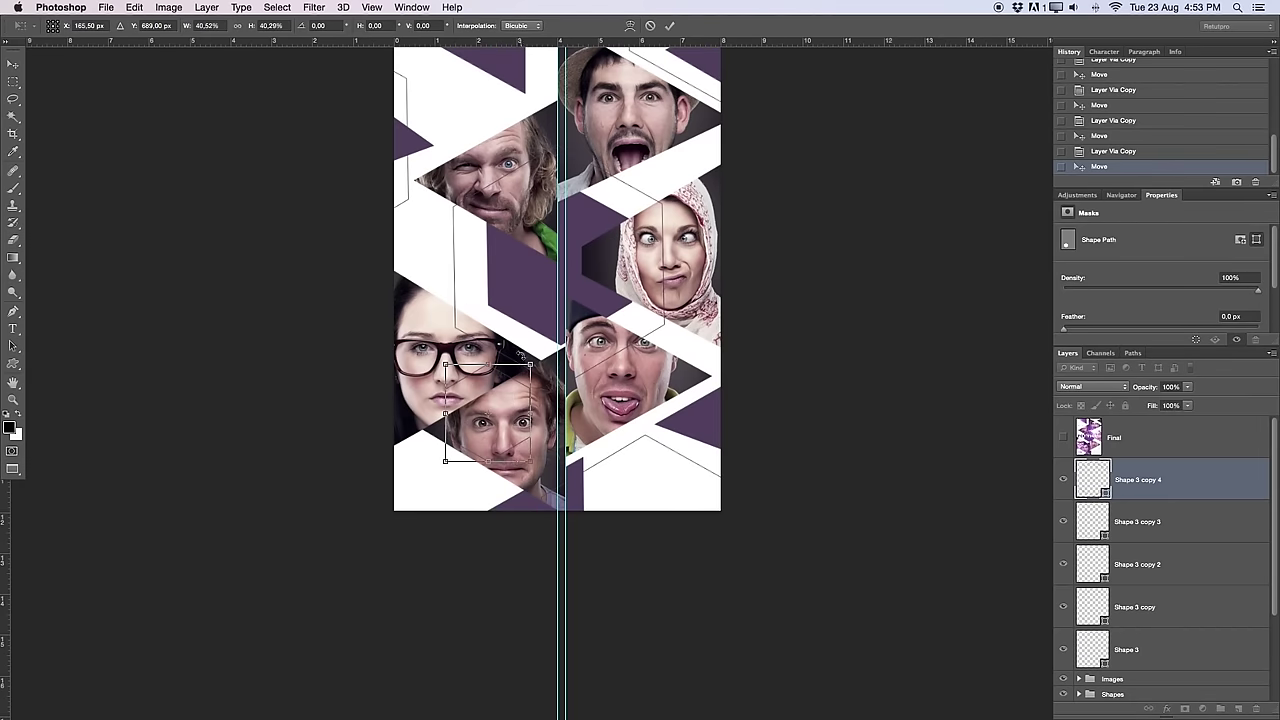
{"action": "left_click", "coordinate": [668, 27]}
{"action": "left_click_drag", "start_coordinate": [547, 431], "coordinate": [538, 456]}
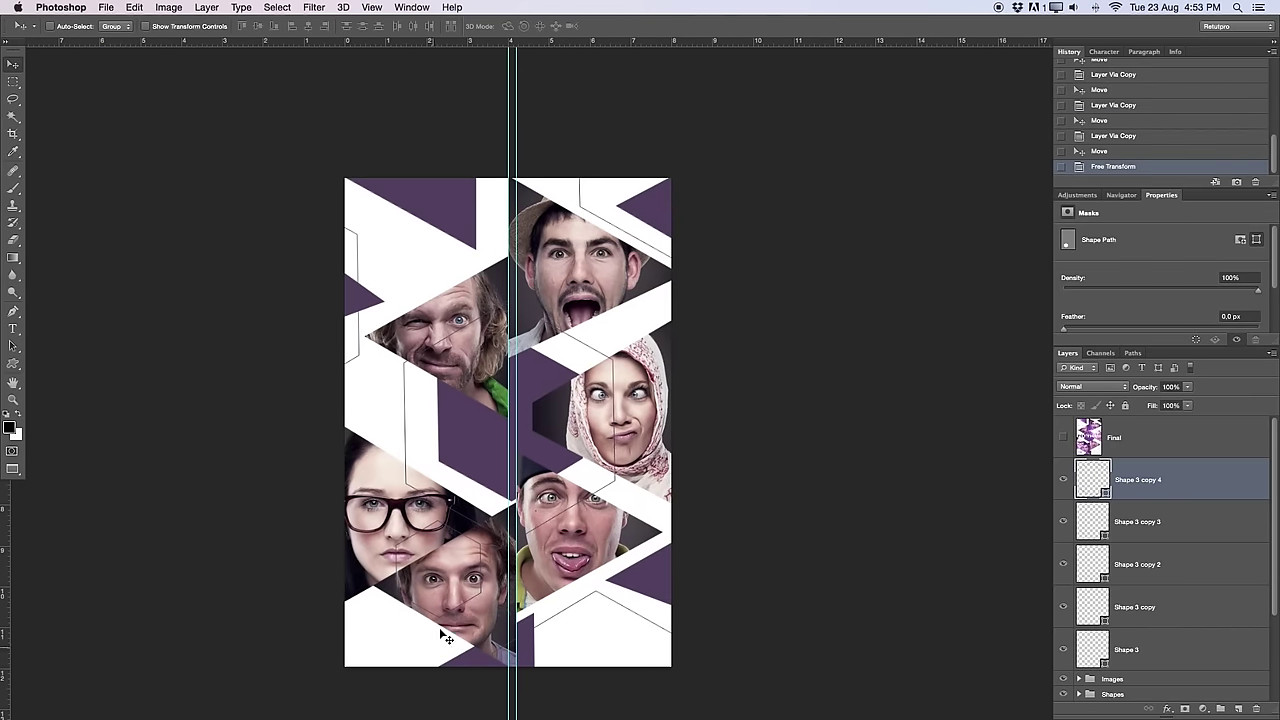
{"action": "left_click_drag", "start_coordinate": [529, 366], "coordinate": [584, 360]}
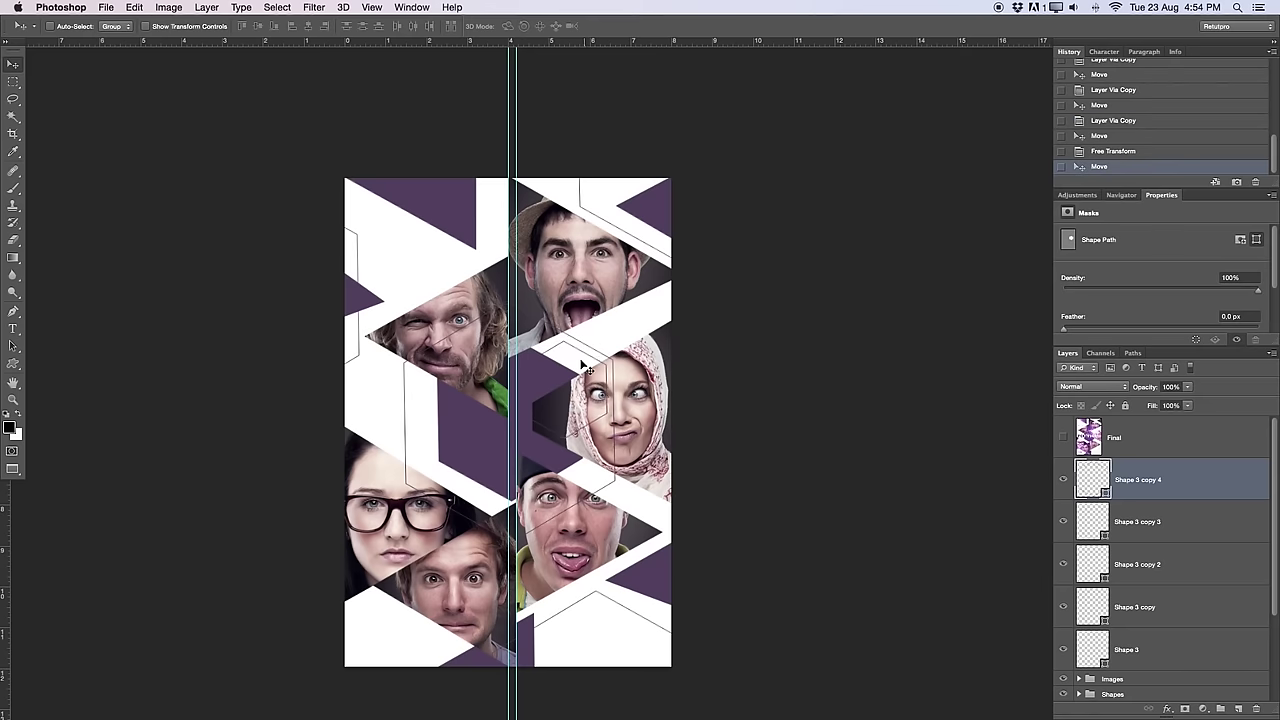
Step: Duplicate the smaller hexagon into the upper-right outline, and shrink a further copy to a tiny hexagon in the upper-left white area
{"action": "key", "text": "super+j"}
{"action": "left_click_drag", "start_coordinate": [645, 225], "coordinate": [400, 281]}
{"action": "key", "text": "super+j"}
{"action": "key", "text": "super+t"}
{"action": "left_click_drag", "start_coordinate": [448, 214], "coordinate": [423, 268]}
{"action": "left_click", "coordinate": [669, 26]}
Step: Duplicate the tiny hexagon into a five-hexagon honeycomb, two above three, and group the five layers
{"action": "key", "text": "super+j"}
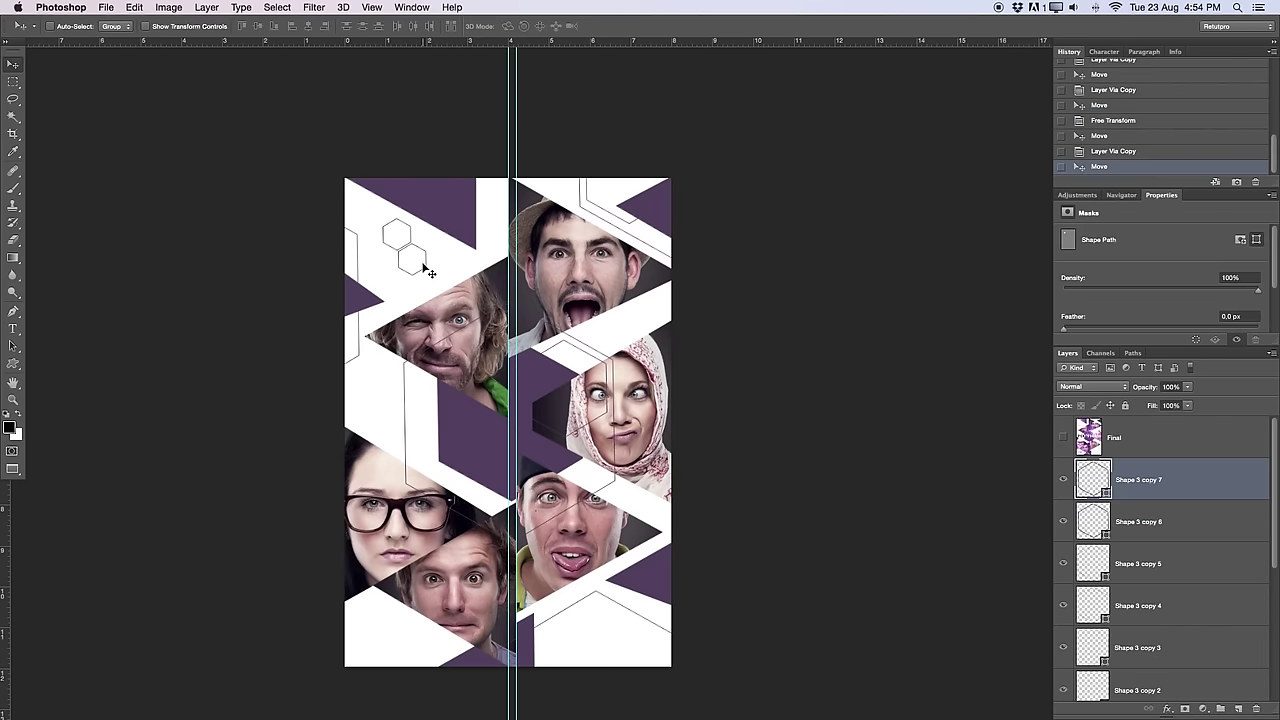
{"action": "key", "text": "super+j"}
{"action": "left_click_drag", "start_coordinate": [424, 268], "coordinate": [439, 240]}
{"action": "key", "text": "super+j"}
{"action": "left_click_drag", "start_coordinate": [468, 305], "coordinate": [424, 330]}
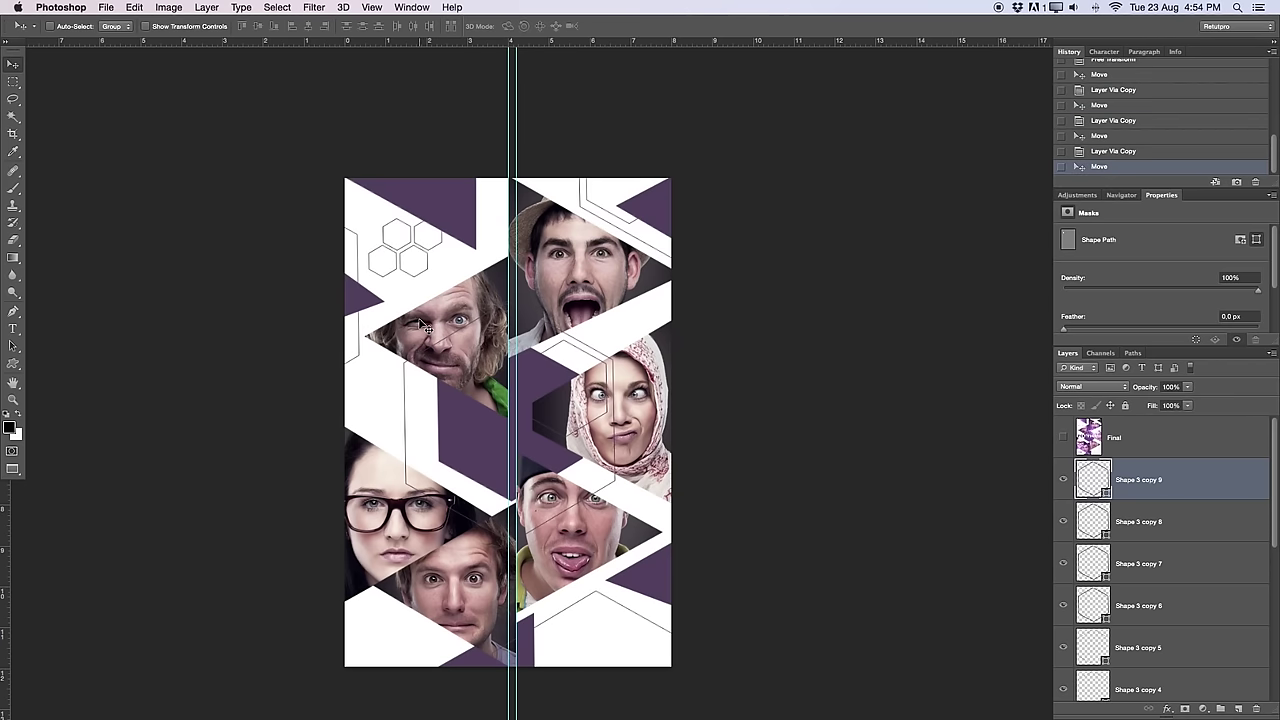
{"action": "key", "text": "super+h"}
{"action": "key", "text": "Escape"}
{"action": "key", "text": "super+j"}
{"action": "left_click_drag", "start_coordinate": [414, 263], "coordinate": [476, 266]}
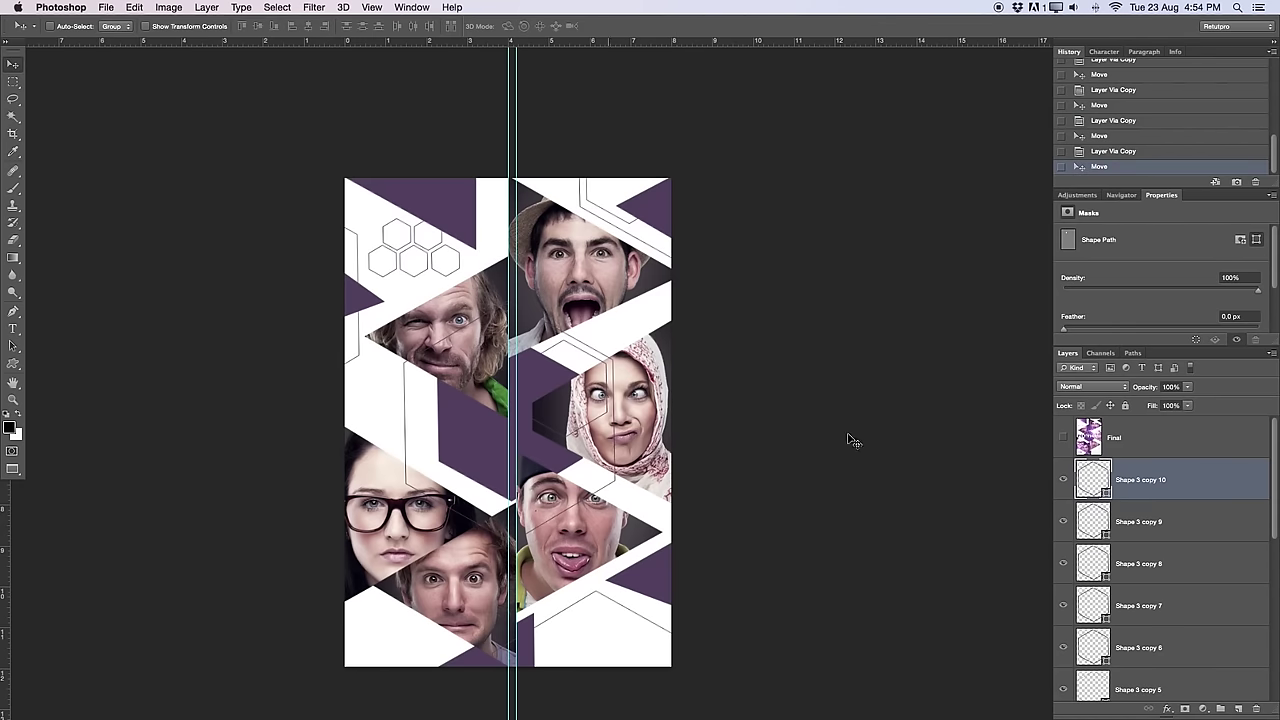
{"action": "left_click", "coordinate": [1166, 614], "text": "shift"}
{"action": "left_click", "coordinate": [1160, 650], "text": "shift"}
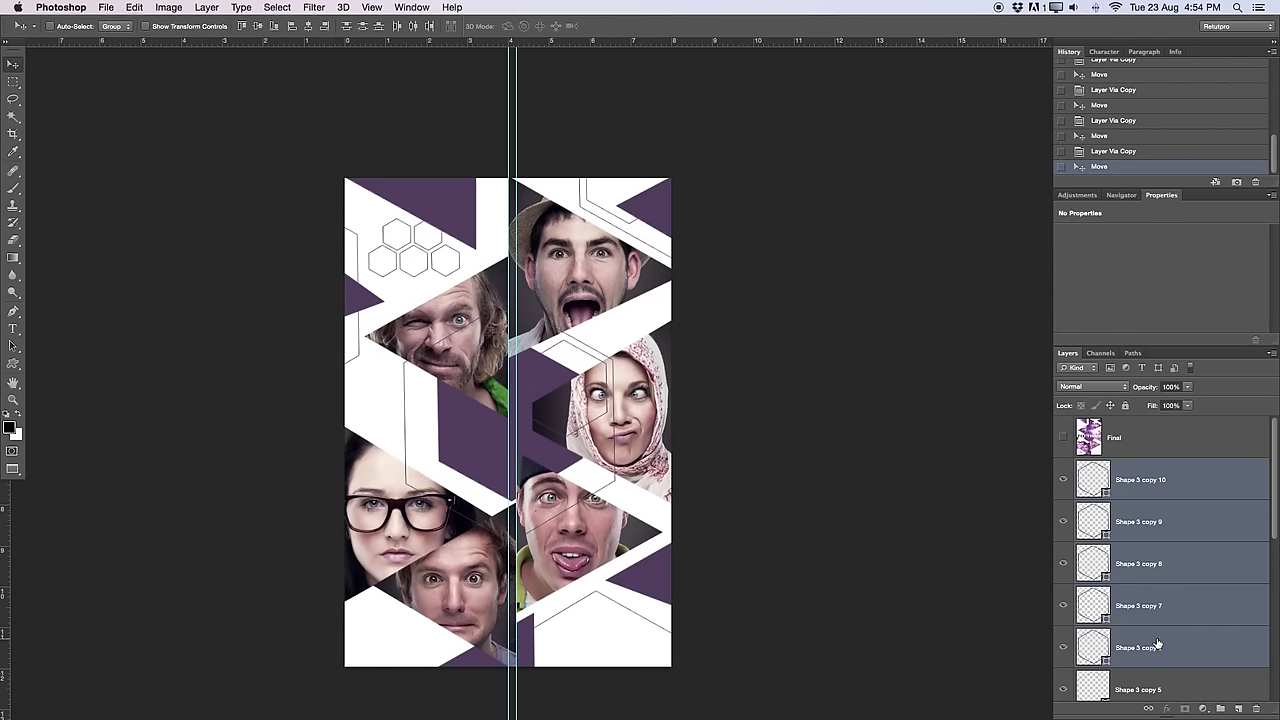
{"action": "key", "text": "super+g"}
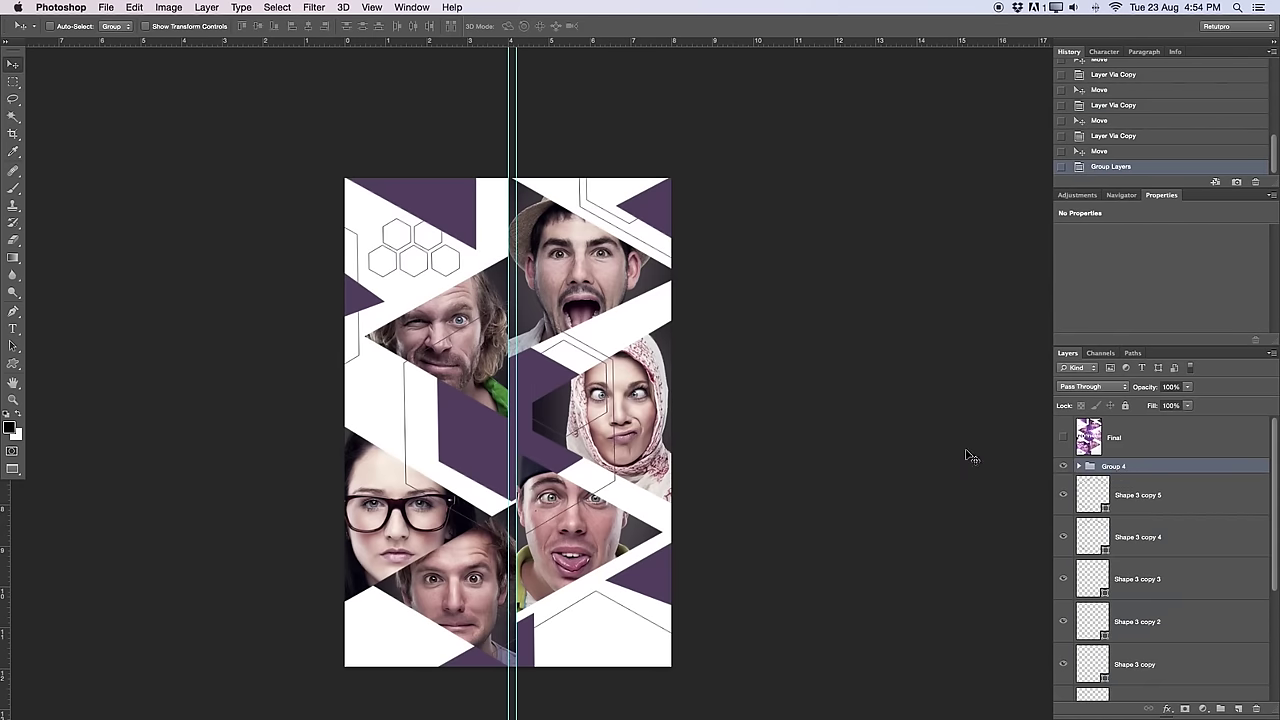
Step: Duplicate the honeycomb group into the poster's lower-right corner and compare the design with the Final layer
{"action": "key", "text": "super+j"}
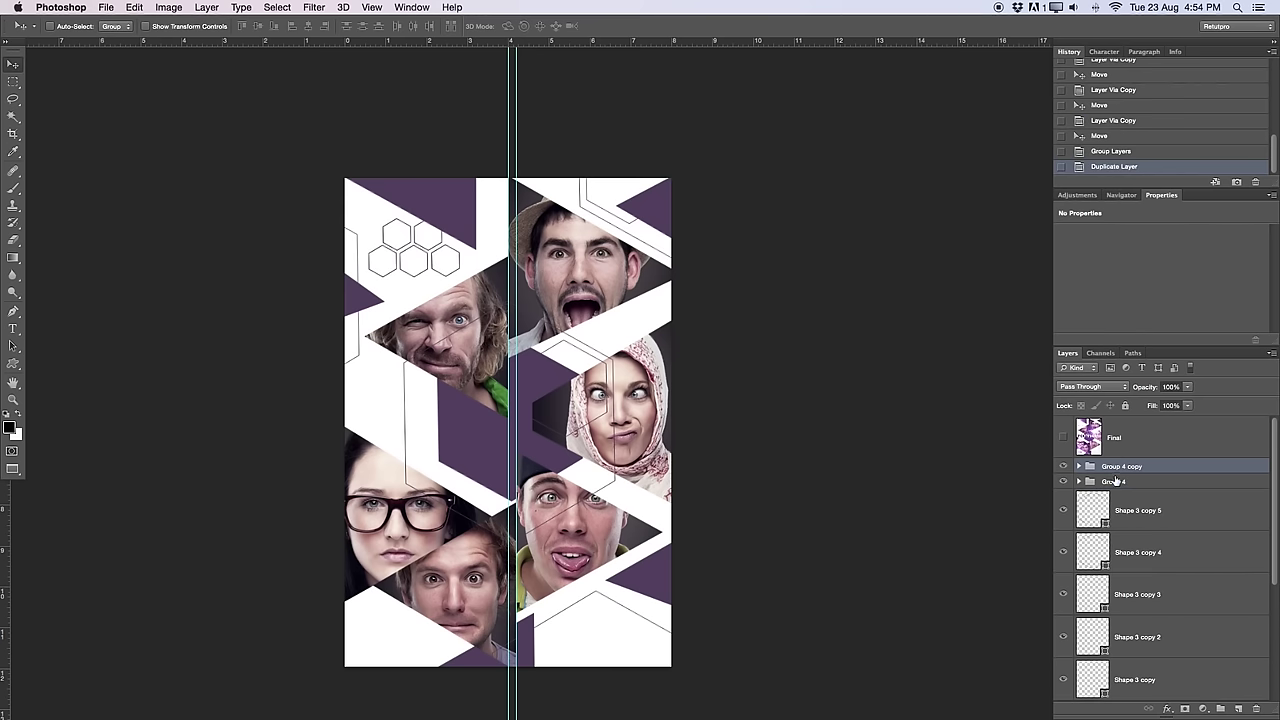
{"action": "left_click_drag", "start_coordinate": [406, 287], "coordinate": [634, 620]}
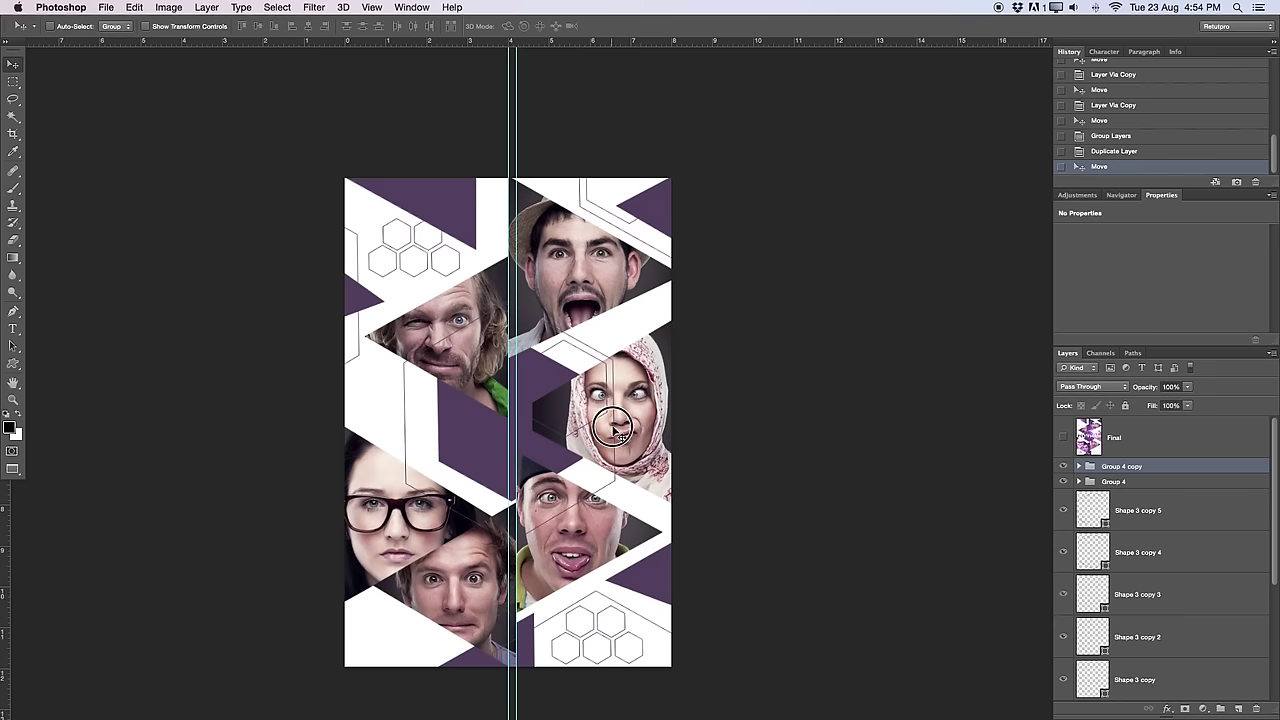
{"action": "scroll", "coordinate": [687, 357], "scroll_direction": "down", "scroll_amount": 2}
{"action": "scroll", "coordinate": [687, 357], "scroll_direction": "left", "scroll_amount": 1}
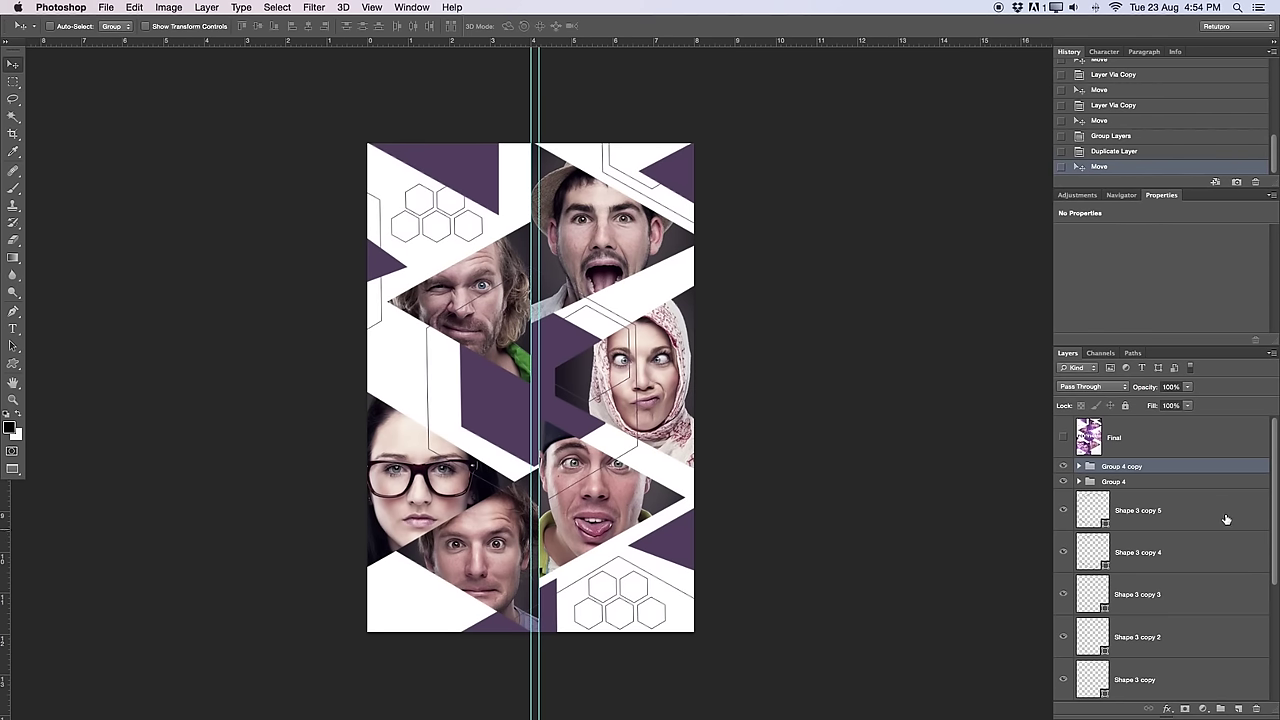
{"action": "left_click", "coordinate": [1064, 436]}
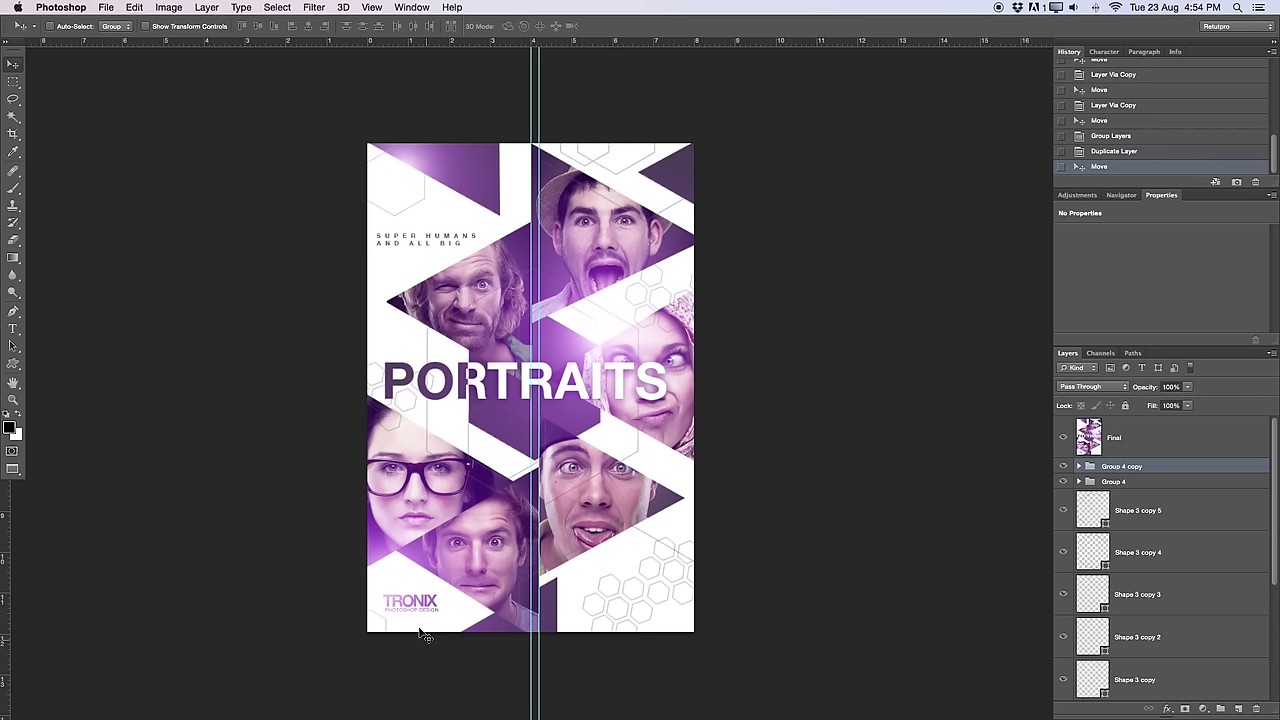
{"action": "left_click", "coordinate": [1064, 437]}
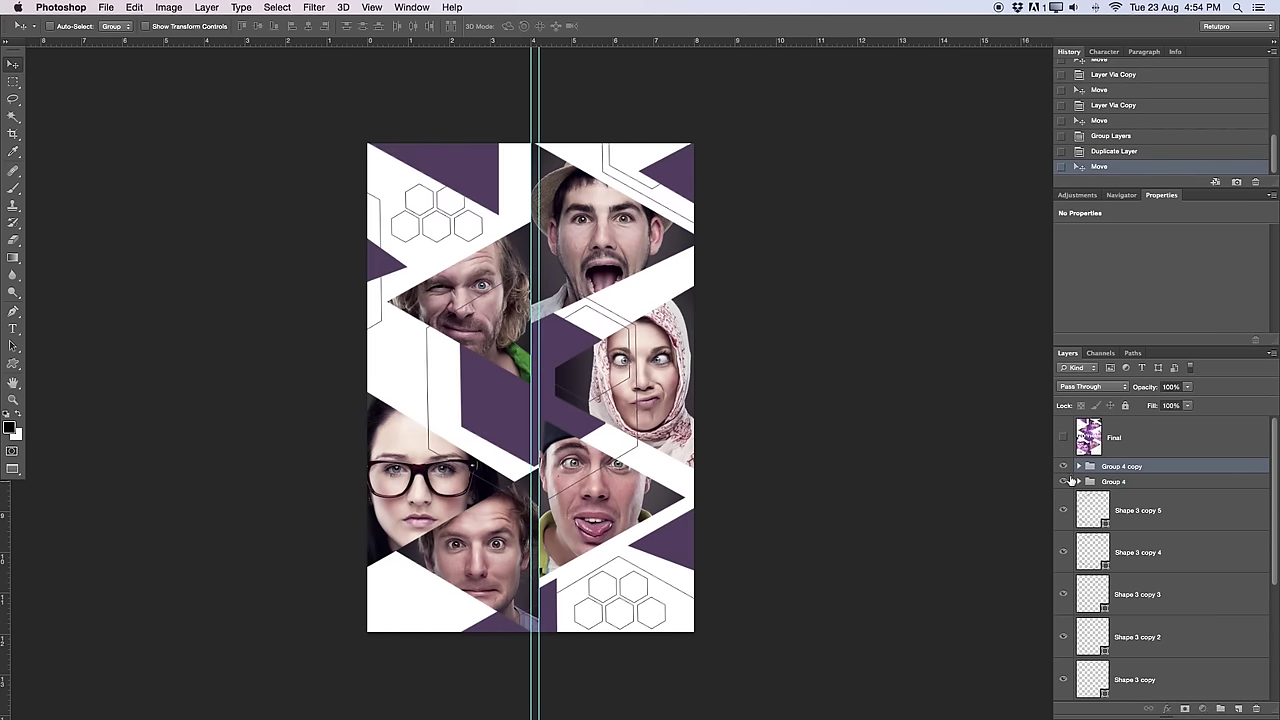
Step: Group both honeycomb groups and all hexagon outline layers together and name the group "Shapes 3"
{"action": "left_click", "coordinate": [1140, 484]}
{"action": "left_click", "coordinate": [1135, 469], "text": "shift"}
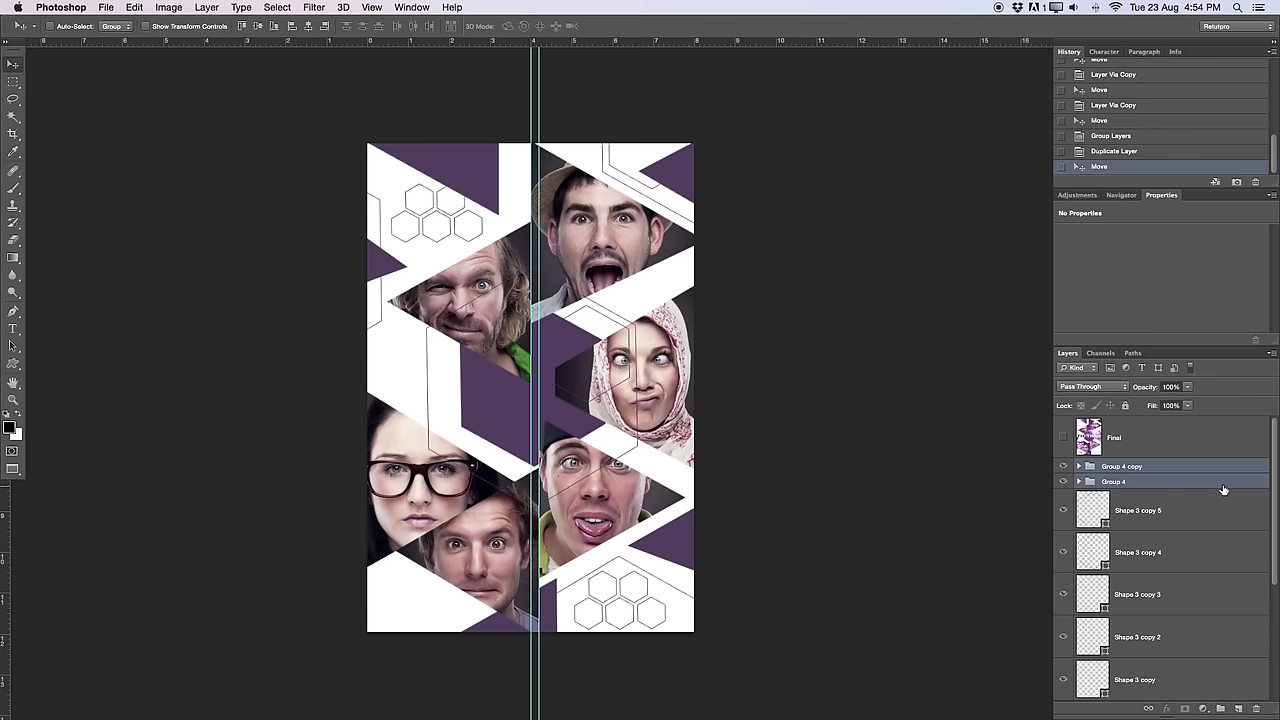
{"action": "scroll", "coordinate": [1268, 485], "scroll_direction": "down", "scroll_amount": 3}
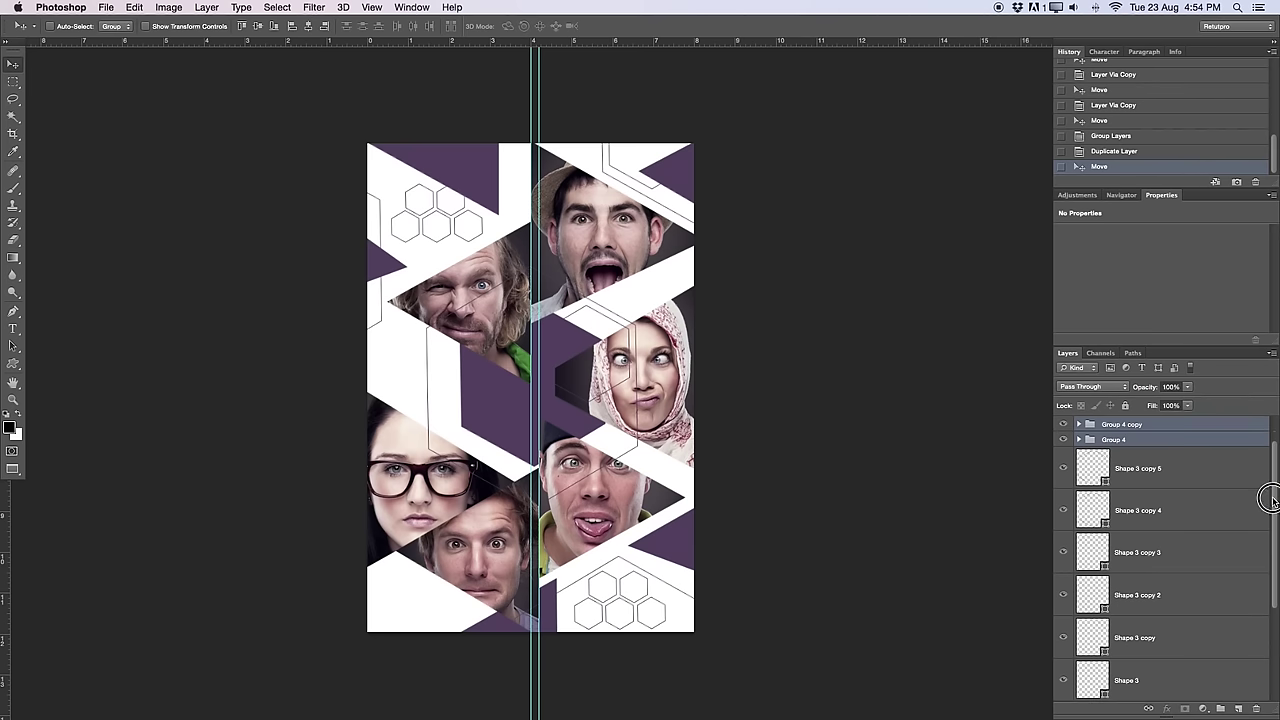
{"action": "left_click", "coordinate": [1182, 596]}
{"action": "left_click_drag", "start_coordinate": [1182, 586], "coordinate": [1198, 445]}
{"action": "scroll", "coordinate": [1270, 470], "scroll_direction": "up", "scroll_amount": 3}
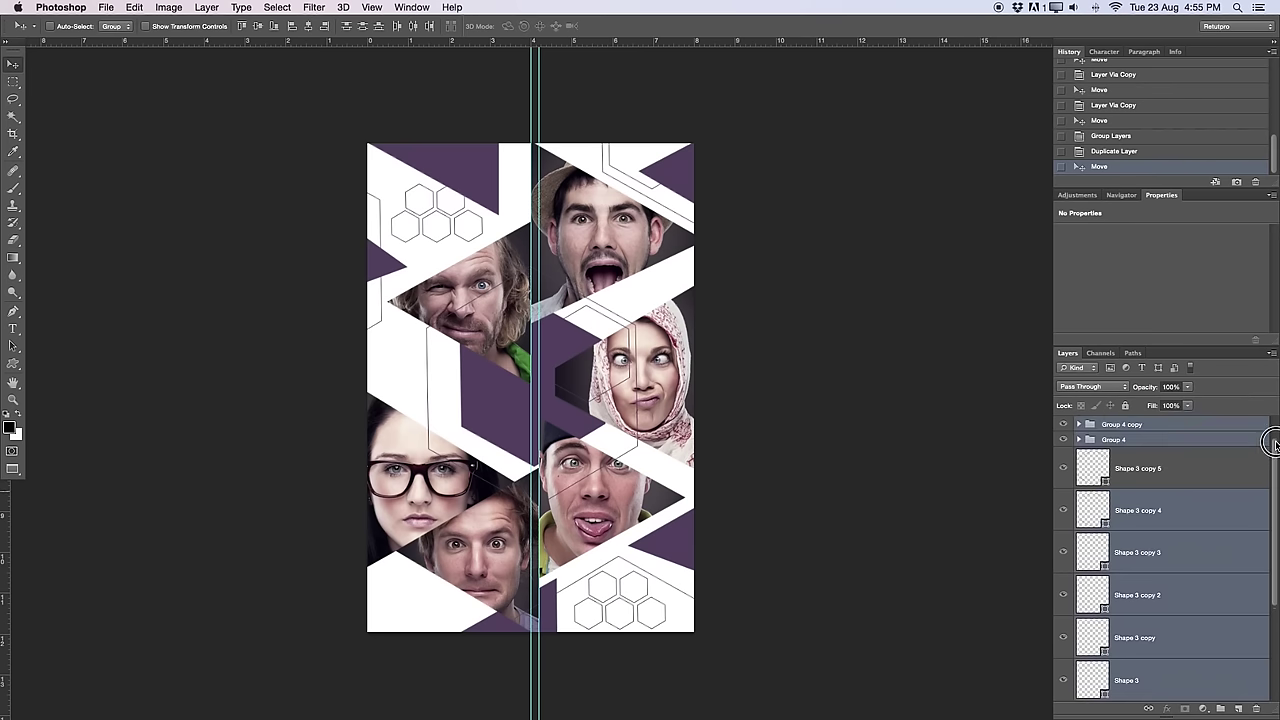
{"action": "key", "text": "super+g"}
{"action": "double_click", "coordinate": [1114, 466]}
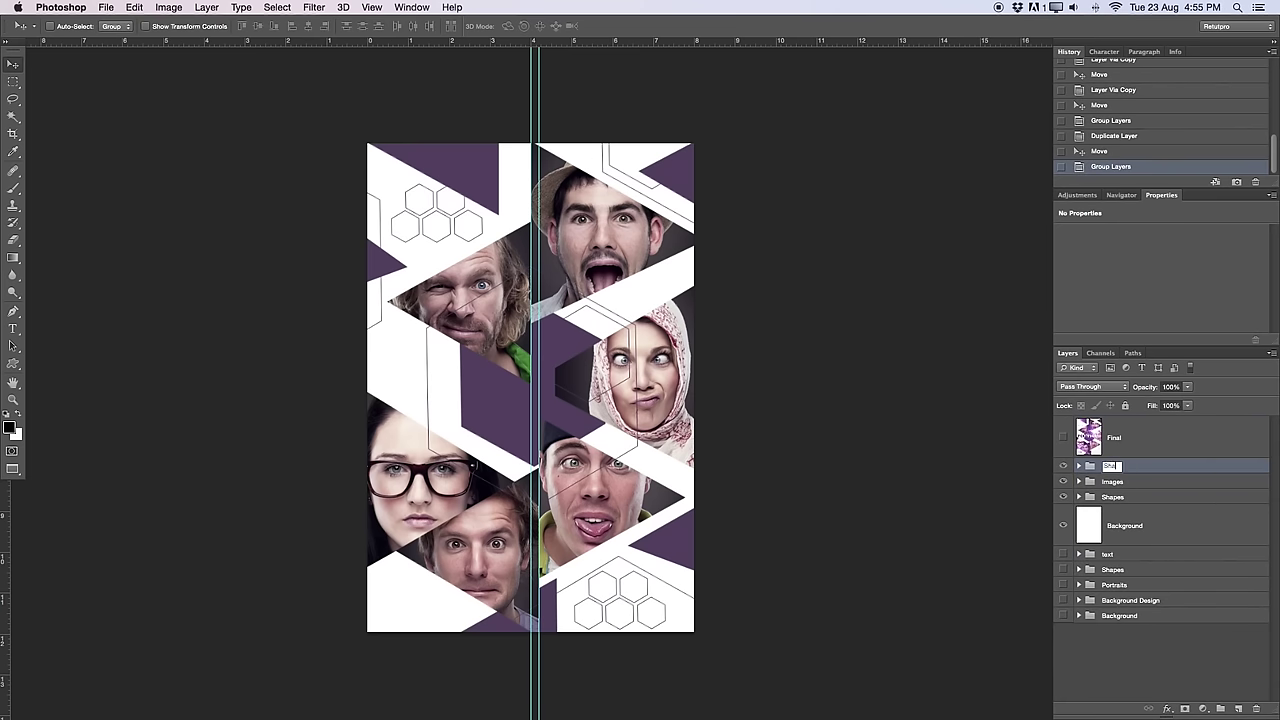
{"action": "type", "text": "Shapes 3"}
{"action": "key", "text": "Return"}
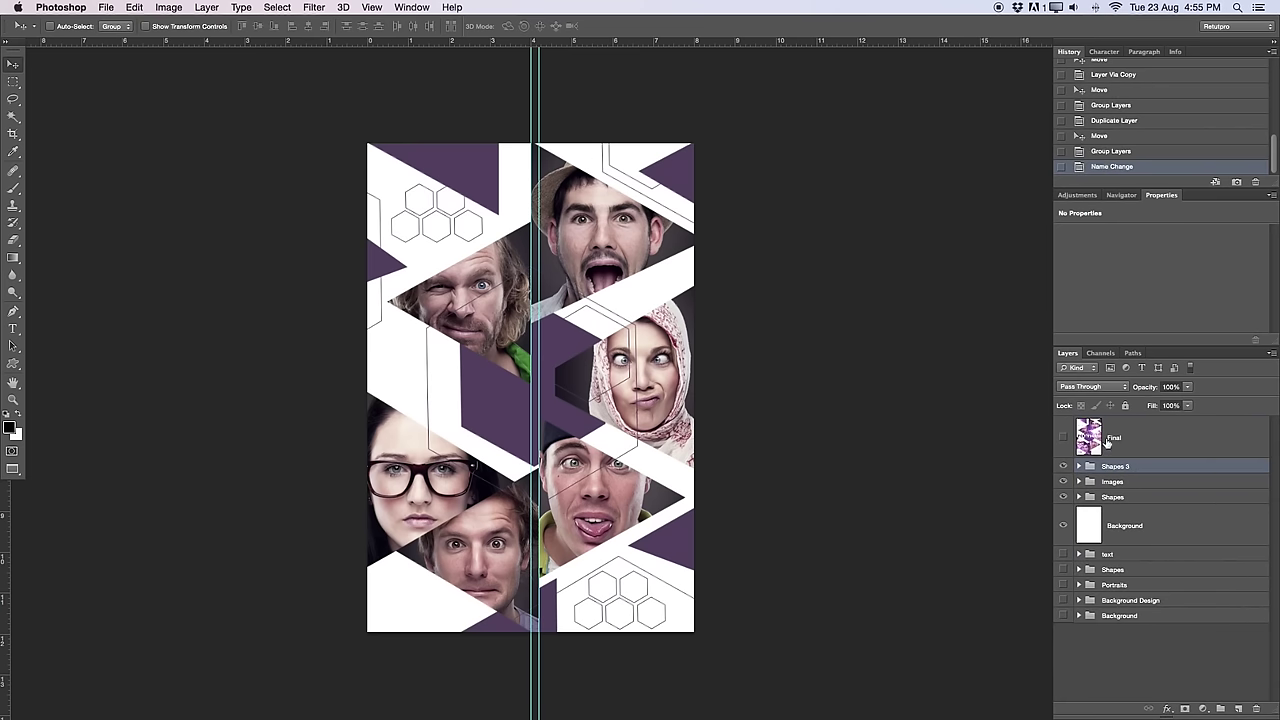
Step: Lower the Shapes 3 group's opacity to 49% and toggle its visibility to check the effect
{"action": "left_click_drag", "start_coordinate": [1152, 392], "coordinate": [1115, 388]}
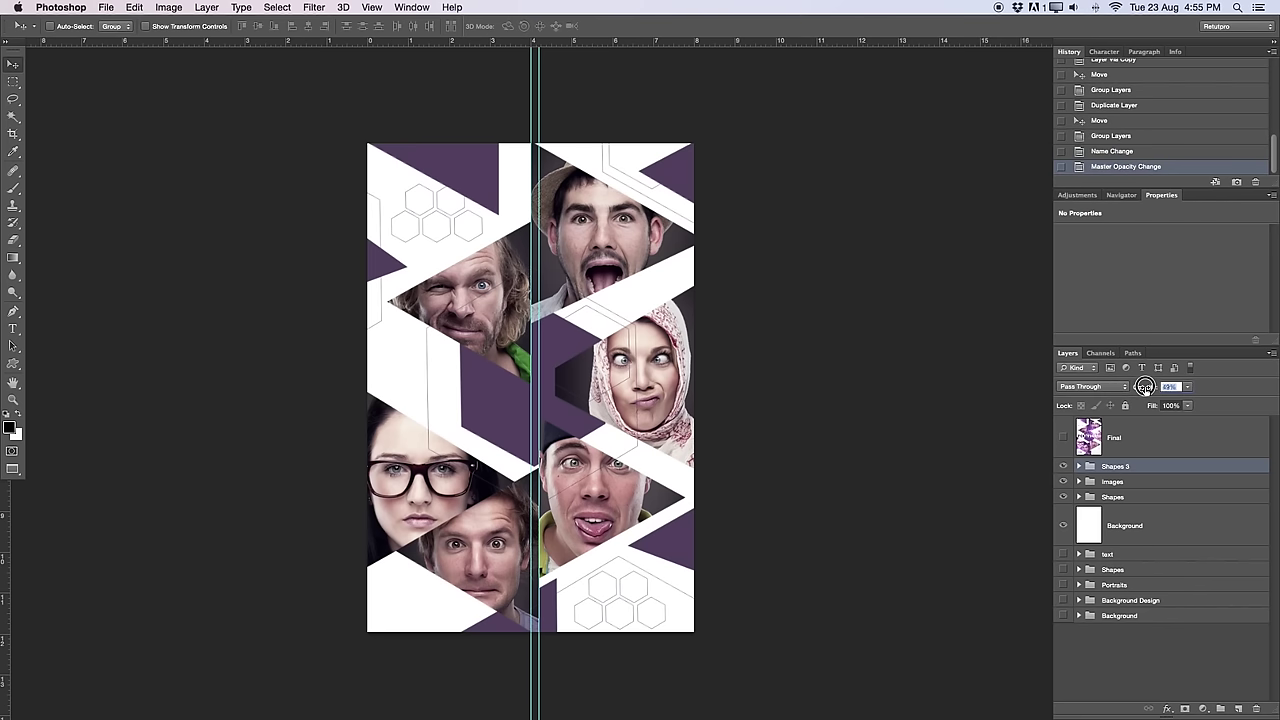
{"action": "left_click", "coordinate": [1062, 467]}
{"action": "left_click", "coordinate": [1063, 467]}
{"action": "left_click", "coordinate": [1063, 467]}
{"action": "left_click", "coordinate": [1063, 467]}
{"action": "left_click", "coordinate": [1064, 468]}
{"action": "left_click", "coordinate": [1065, 469]}
Step: Add a text box reading "TRONIX" in the poster's lower-left white area and set it in Helvetica Neue Bold
{"action": "key", "text": "t"}
{"action": "left_click_drag", "start_coordinate": [376, 594], "coordinate": [455, 624]}
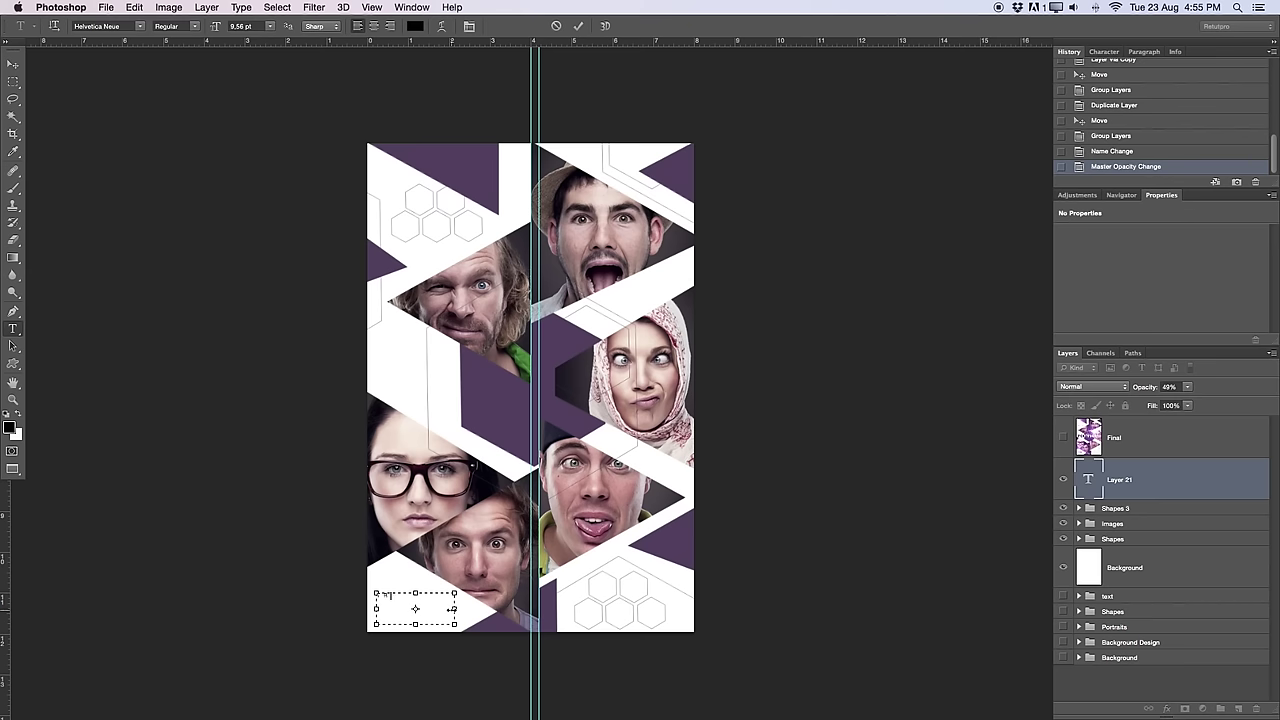
{"action": "key", "text": "super+a"}
{"action": "left_click", "coordinate": [200, 26]}
{"action": "left_click", "coordinate": [185, 140]}
Step: Set the TRONIX text's size to 28.56 pt and its tracking to -80
{"action": "left_click", "coordinate": [1104, 51]}
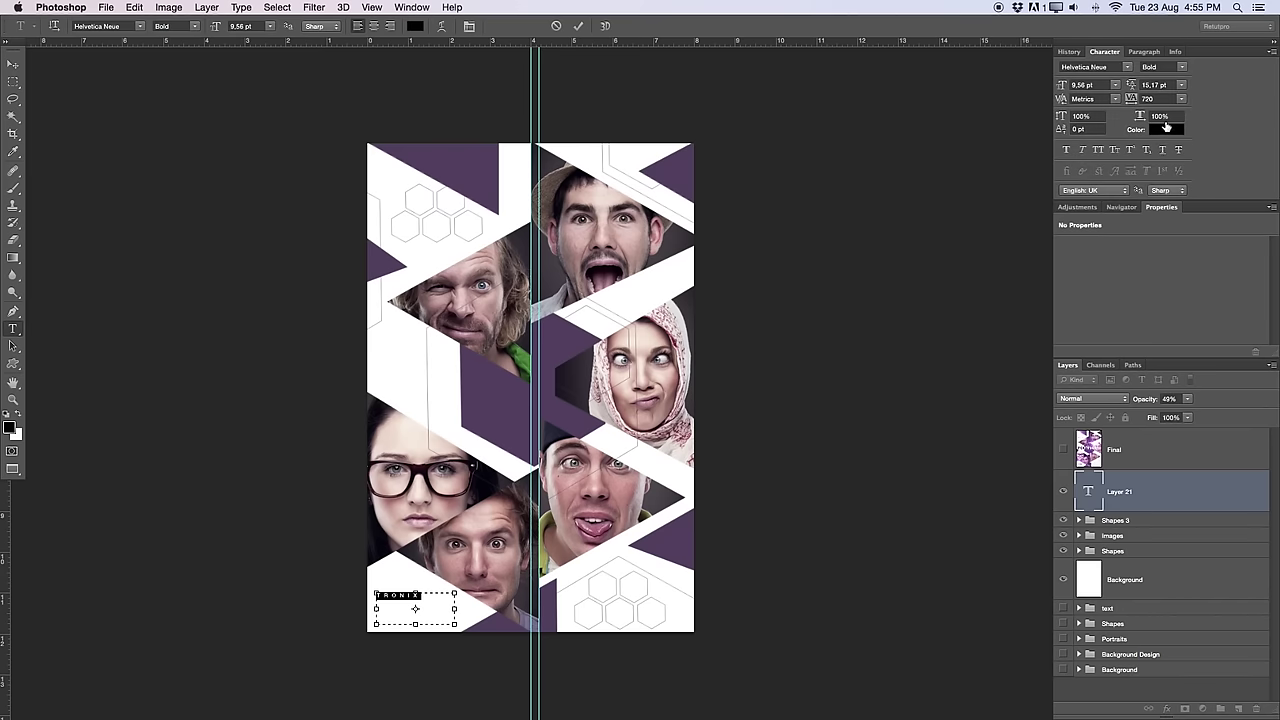
{"action": "left_click", "coordinate": [1161, 98]}
{"action": "type", "text": "0"}
{"action": "key", "text": "Return"}
{"action": "left_click", "coordinate": [215, 30]}
{"action": "left_click_drag", "start_coordinate": [215, 30], "coordinate": [246, 26]}
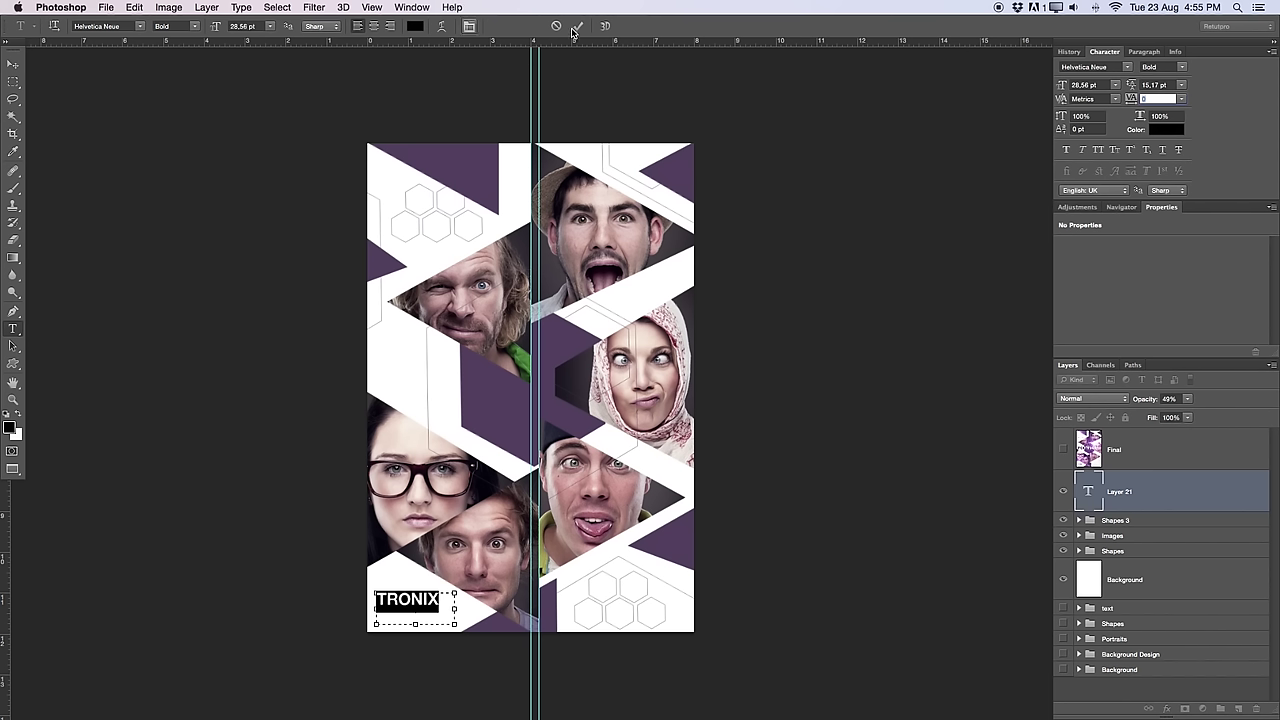
{"action": "left_click_drag", "start_coordinate": [1130, 104], "coordinate": [1129, 101]}
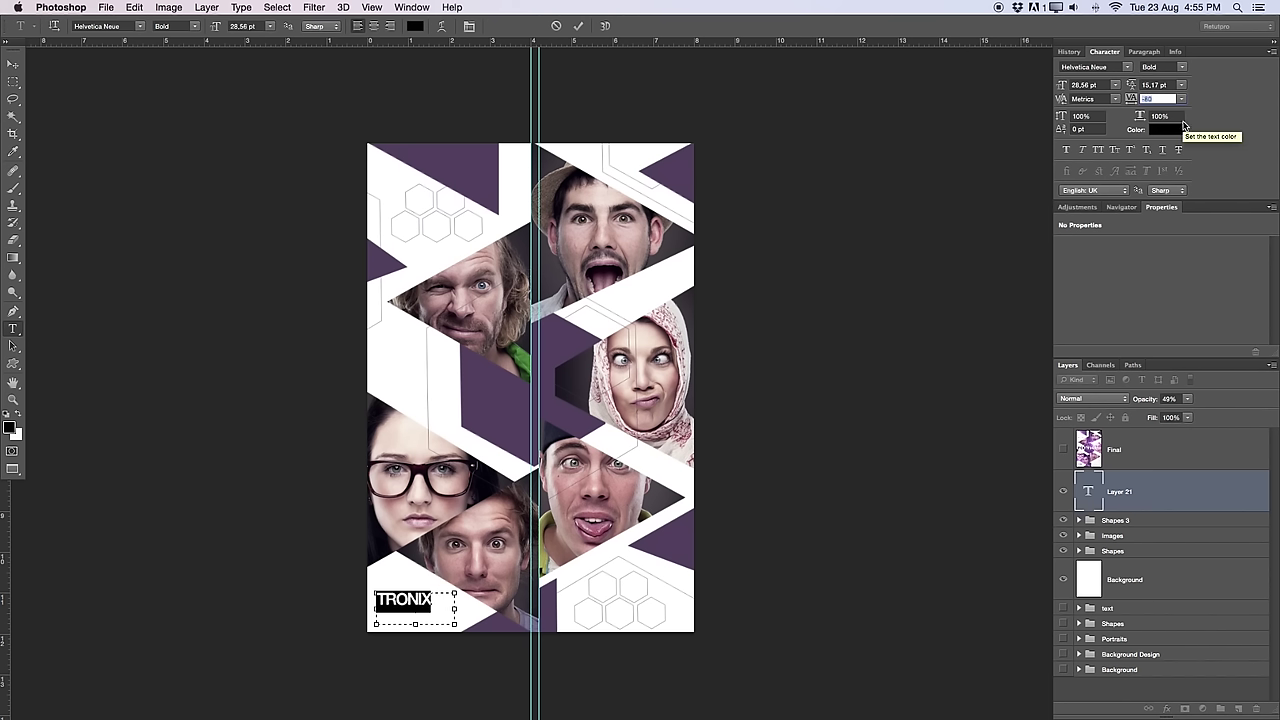
{"action": "left_click", "coordinate": [578, 25]}
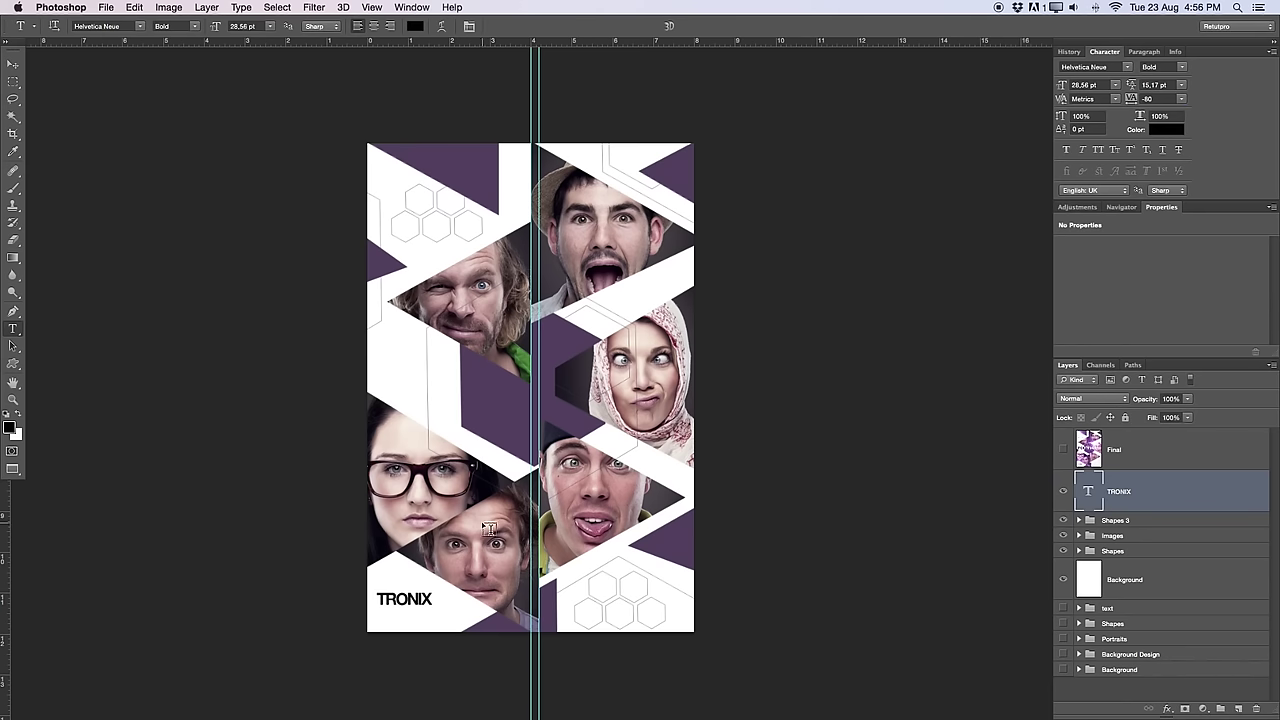
Step: Nudge the TRONIX text down and to the right, and recolour it with the dark purple sampled from the poster's upper-right triangle
{"action": "key", "text": "v"}
{"action": "left_click_drag", "start_coordinate": [439, 606], "coordinate": [443, 612]}
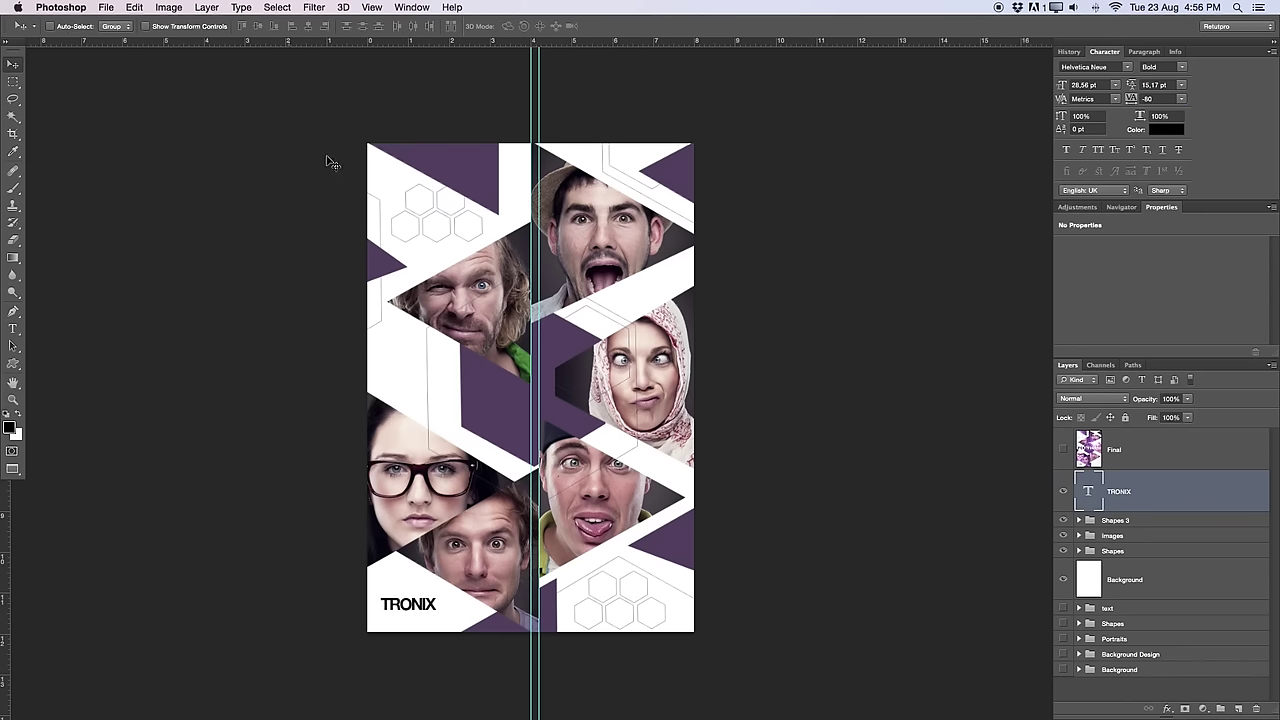
{"action": "key", "text": "t"}
{"action": "left_click", "coordinate": [484, 614]}
{"action": "left_click_drag", "start_coordinate": [484, 614], "coordinate": [224, 574]}
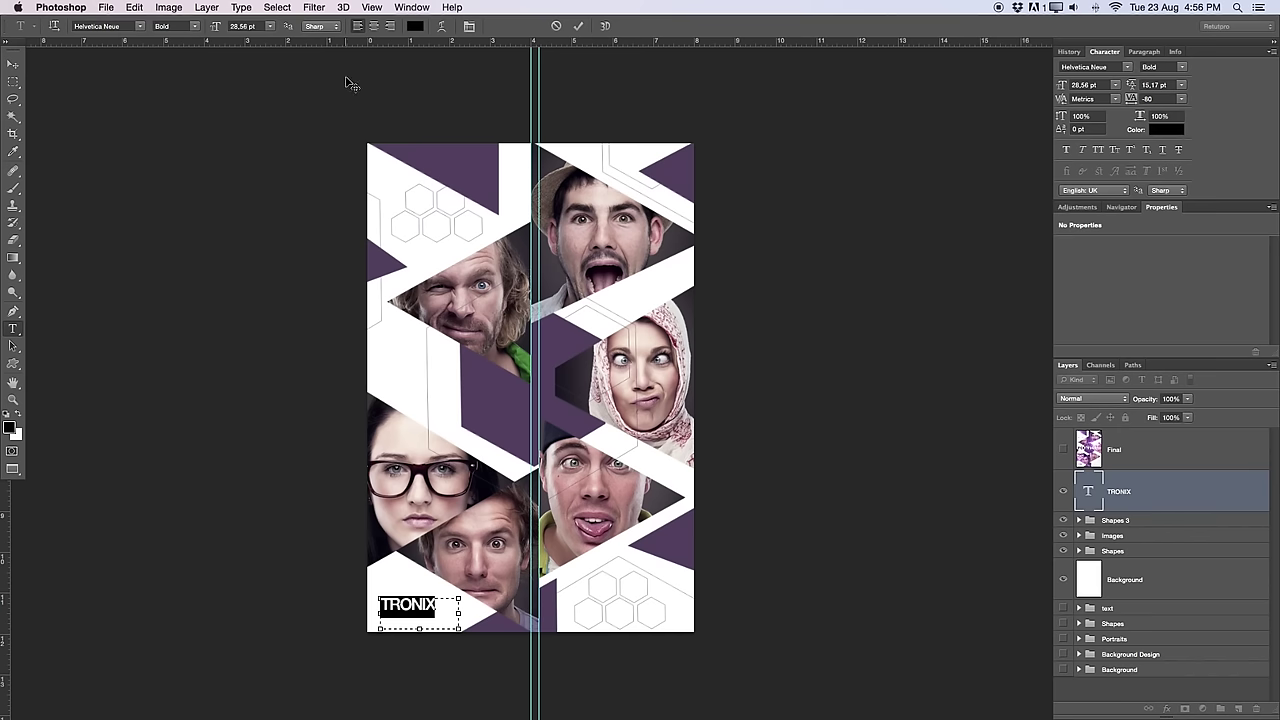
{"action": "left_click", "coordinate": [415, 27]}
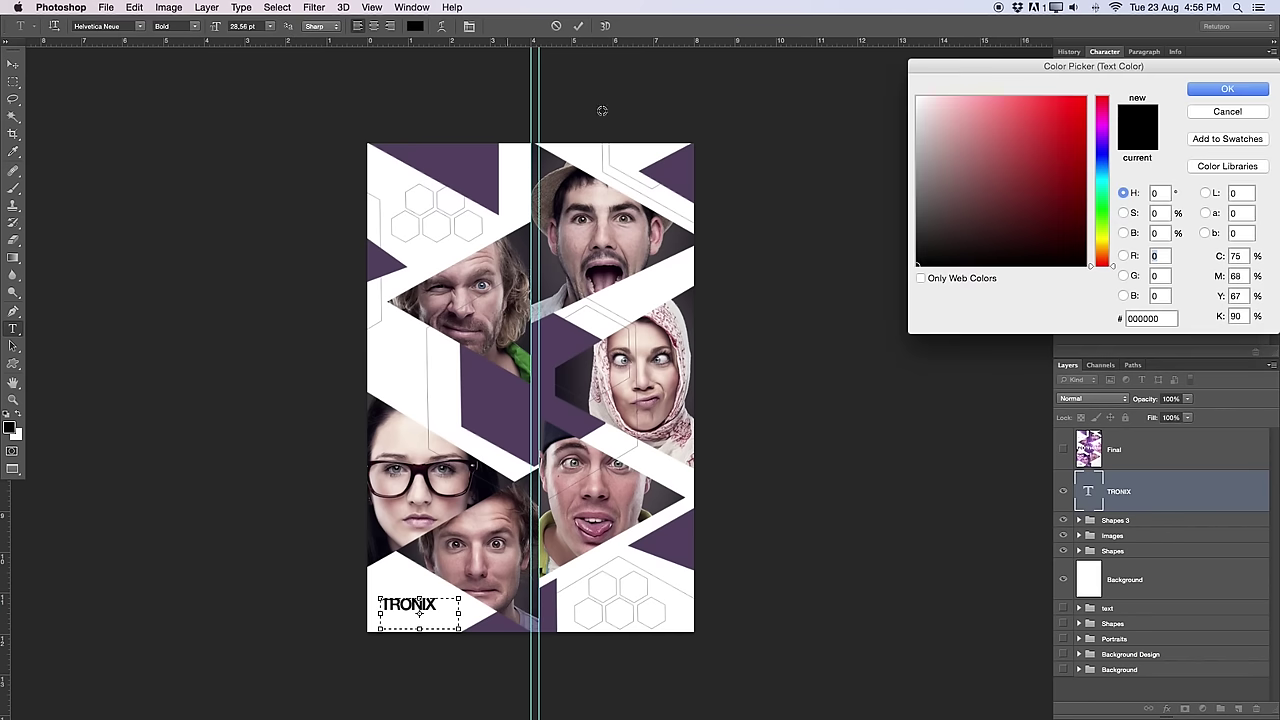
{"action": "left_click", "coordinate": [660, 179]}
{"action": "left_click", "coordinate": [1241, 92]}
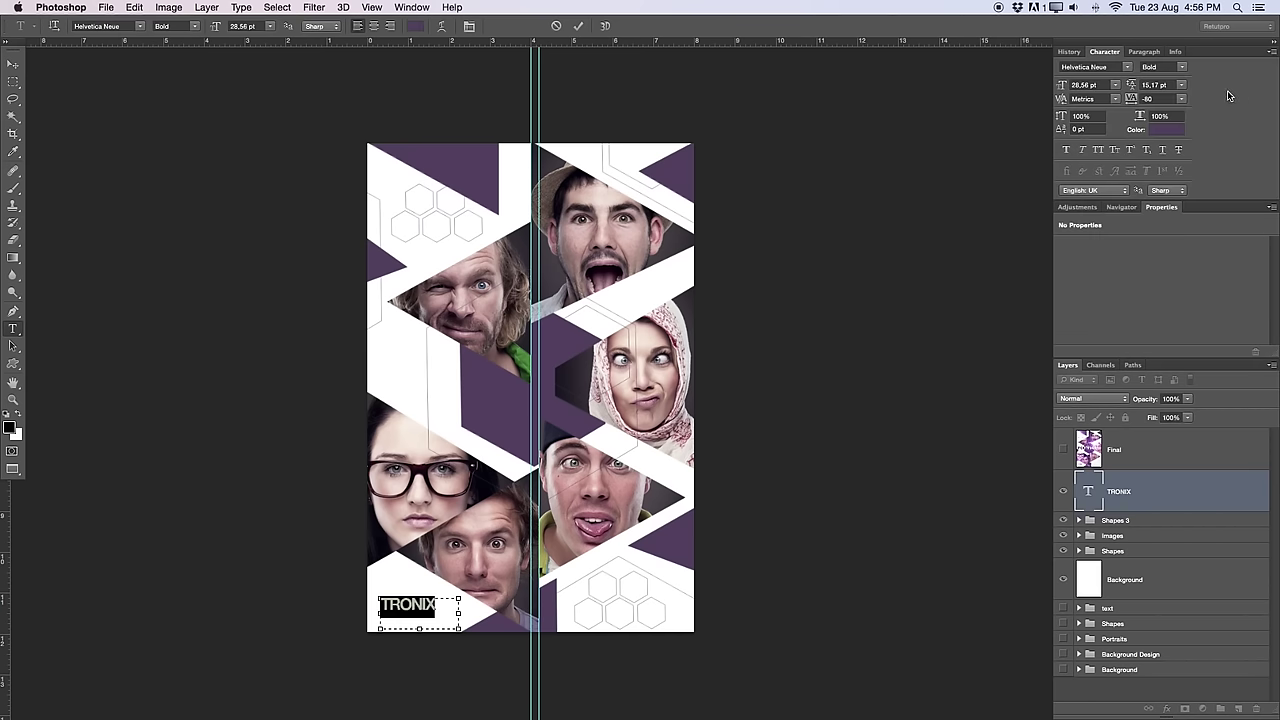
{"action": "left_click", "coordinate": [580, 27]}
{"action": "key", "text": "v"}
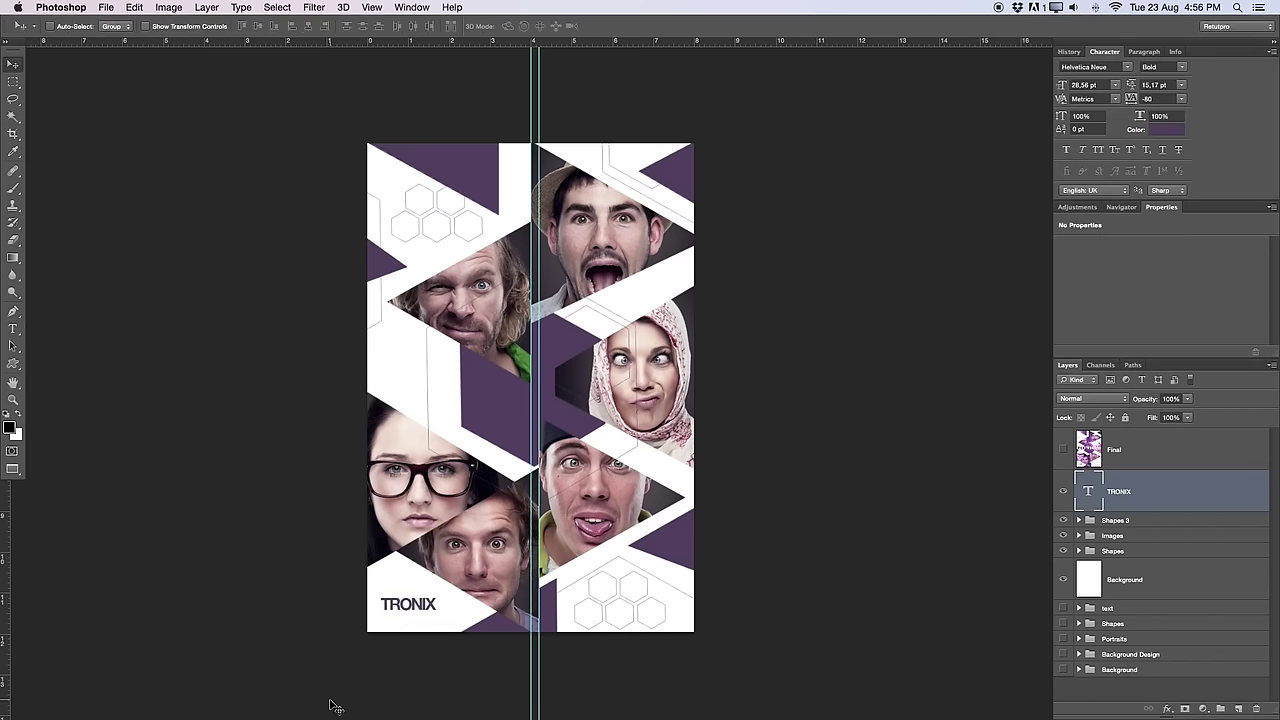
Step: Compare TRONIX with the Final layer, nudge it slightly down, and duplicate it into the white area at the poster's upper left
{"action": "left_click", "coordinate": [1063, 449]}
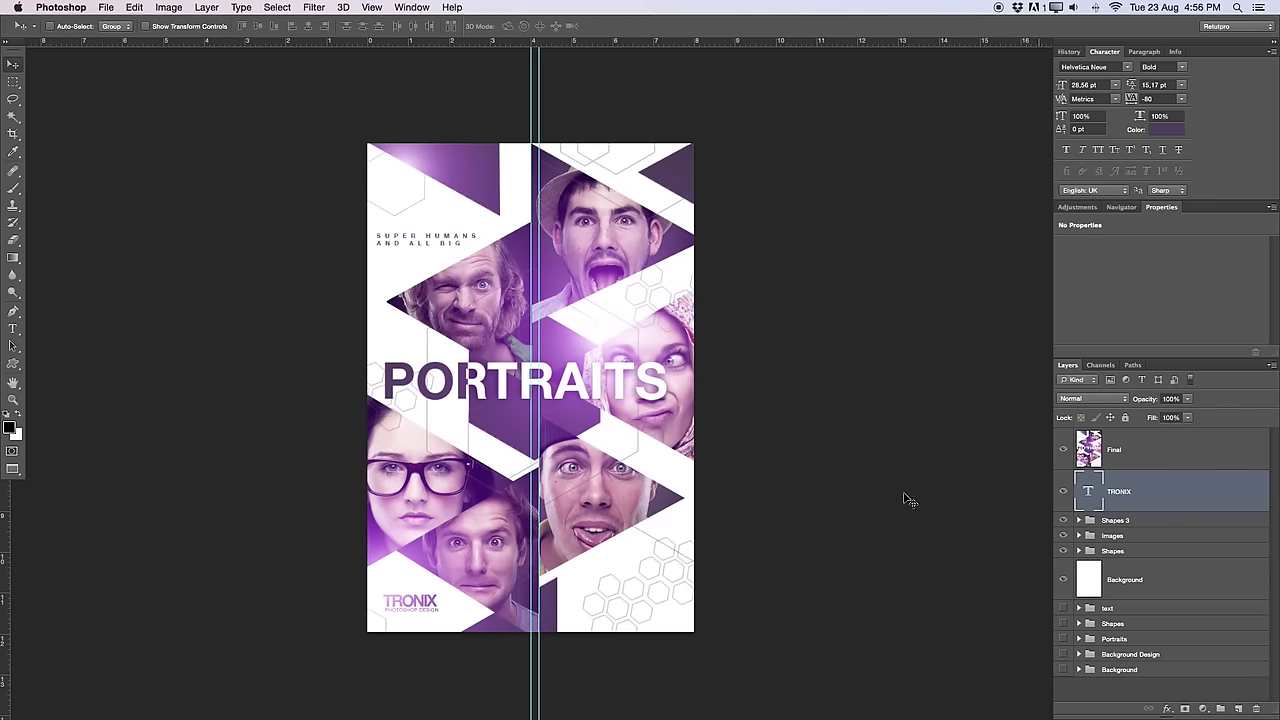
{"action": "left_click", "coordinate": [1063, 452]}
{"action": "left_click_drag", "start_coordinate": [436, 614], "coordinate": [432, 620]}
{"action": "left_click_drag", "start_coordinate": [1148, 508], "coordinate": [1087, 512]}
{"action": "left_click_drag", "start_coordinate": [453, 584], "coordinate": [480, 208]}
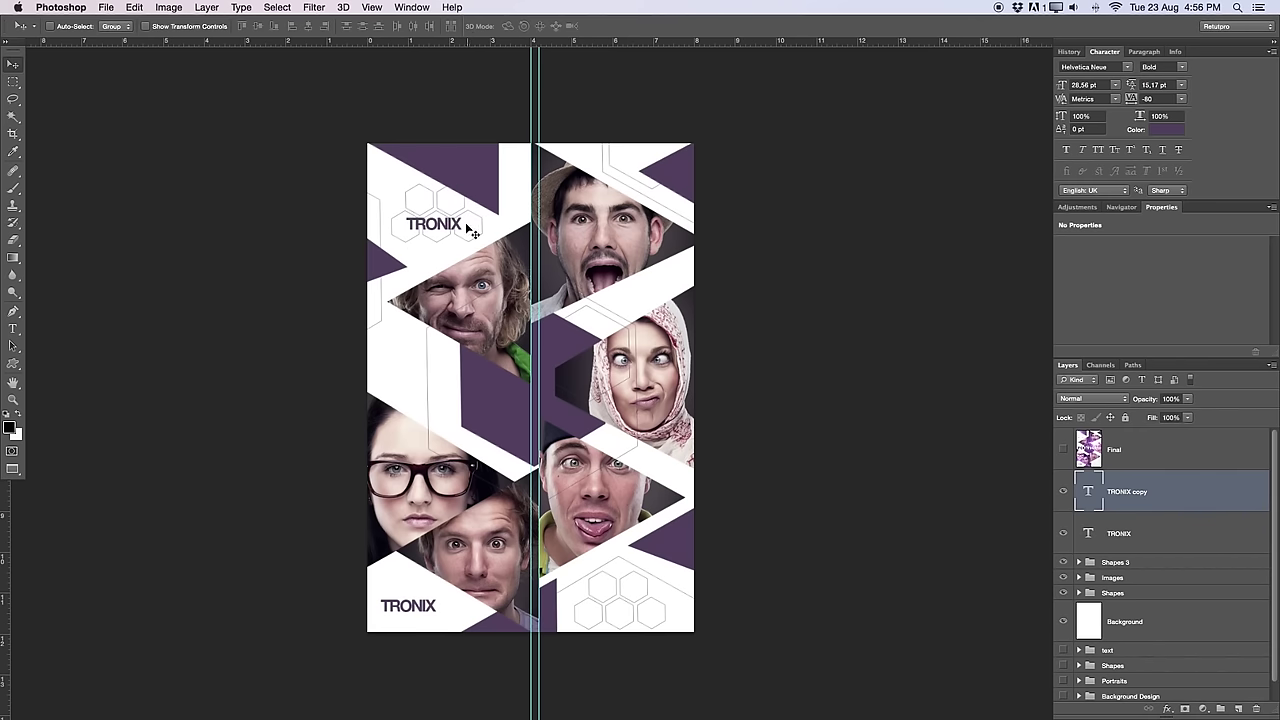
Step: Replace the wording of the duplicated TRONIX text at the poster's upper left with "SUPER HUMAN"
{"action": "key", "text": "t"}
{"action": "double_click", "coordinate": [437, 223]}
{"action": "left_click_drag", "start_coordinate": [489, 253], "coordinate": [731, 403]}
{"action": "type", "text": "su"}
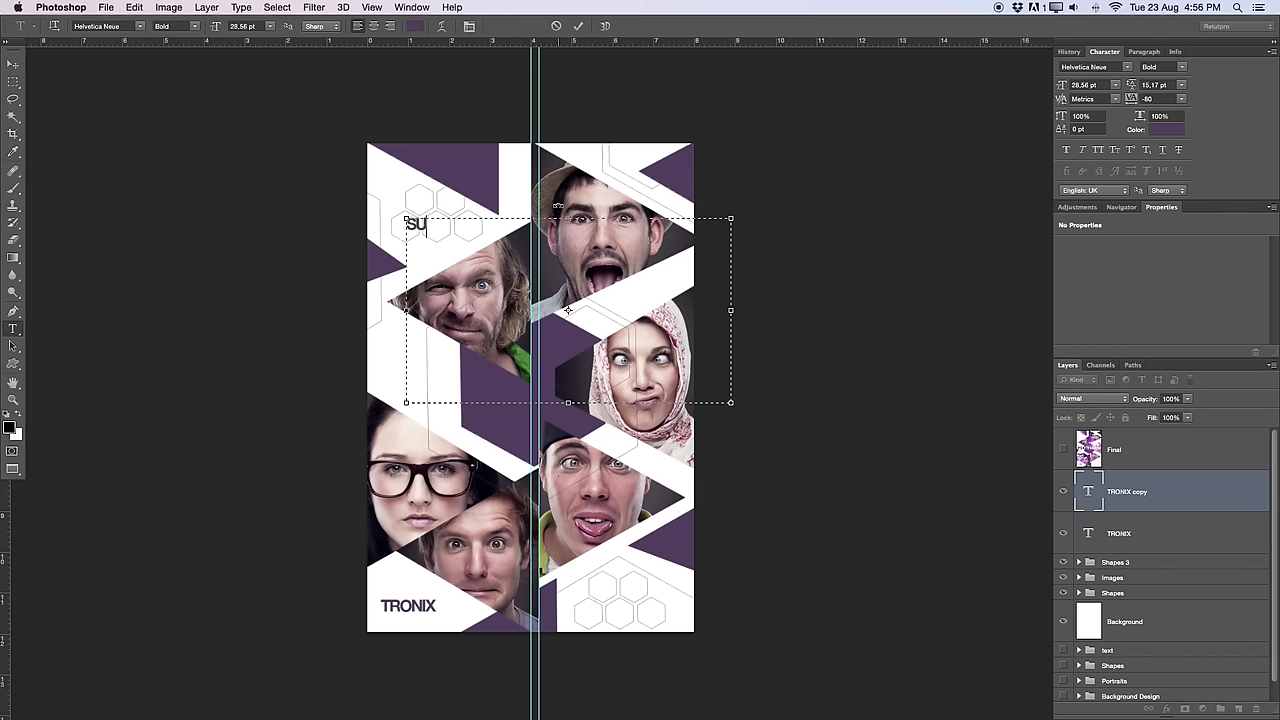
{"action": "type", "text": "per huma"}
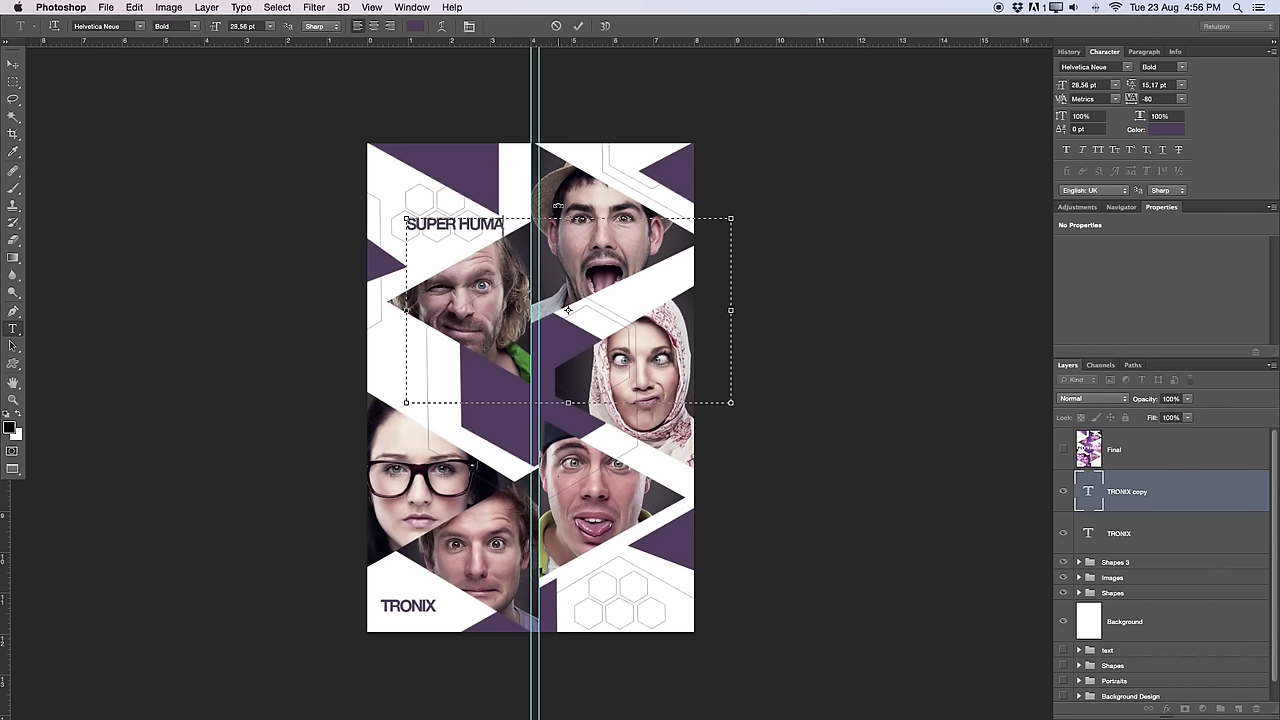
{"action": "type", "text": "n a"}
{"action": "key", "text": "BackSpace"}
{"action": "key", "text": "BackSpace"}
Step: Set SUPER HUMAN to Helvetica Neue Regular at 15.56 pt with 540 tracking, and move it left in line with TRONIX
{"action": "key", "text": "super+a"}
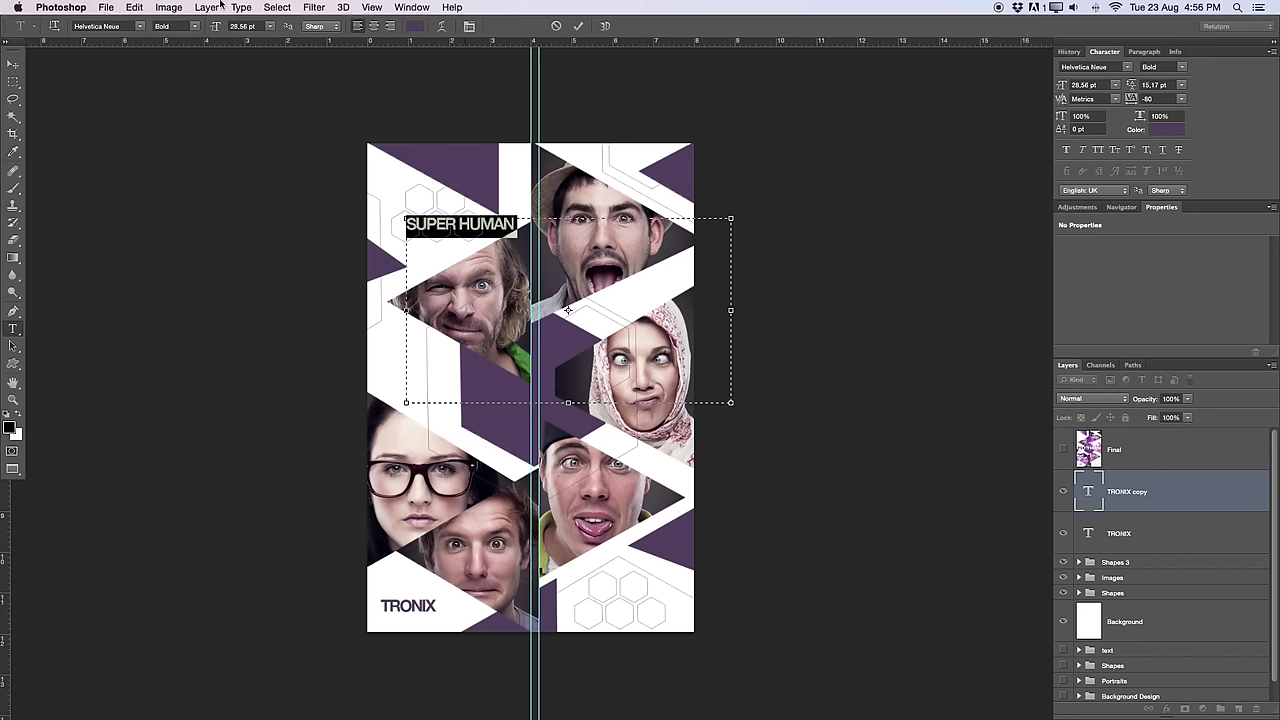
{"action": "left_click", "coordinate": [197, 26]}
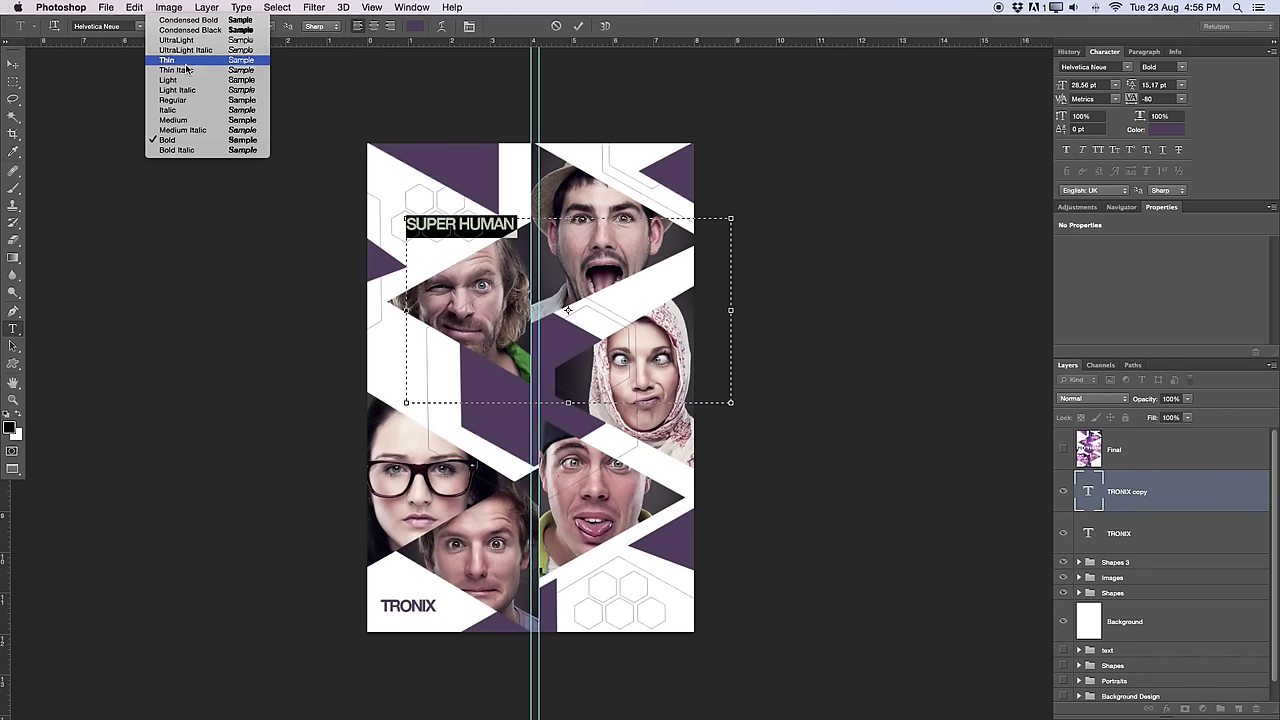
{"action": "left_click", "coordinate": [182, 98]}
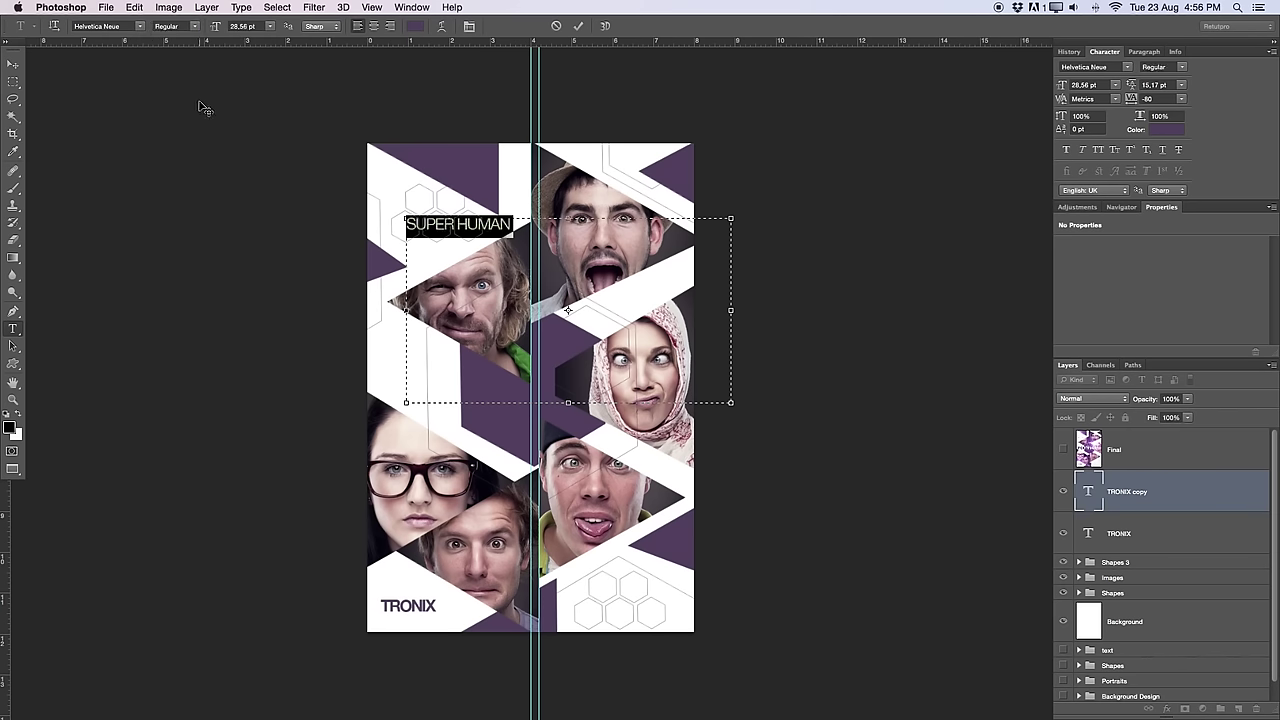
{"action": "mouse_move", "coordinate": [218, 25]}
{"action": "left_mouse_down"}
{"action": "mouse_move", "coordinate": [206, 26]}
{"action": "mouse_move", "coordinate": [227, 22]}
{"action": "left_mouse_up"}
{"action": "left_click_drag", "start_coordinate": [1136, 100], "coordinate": [1153, 98]}
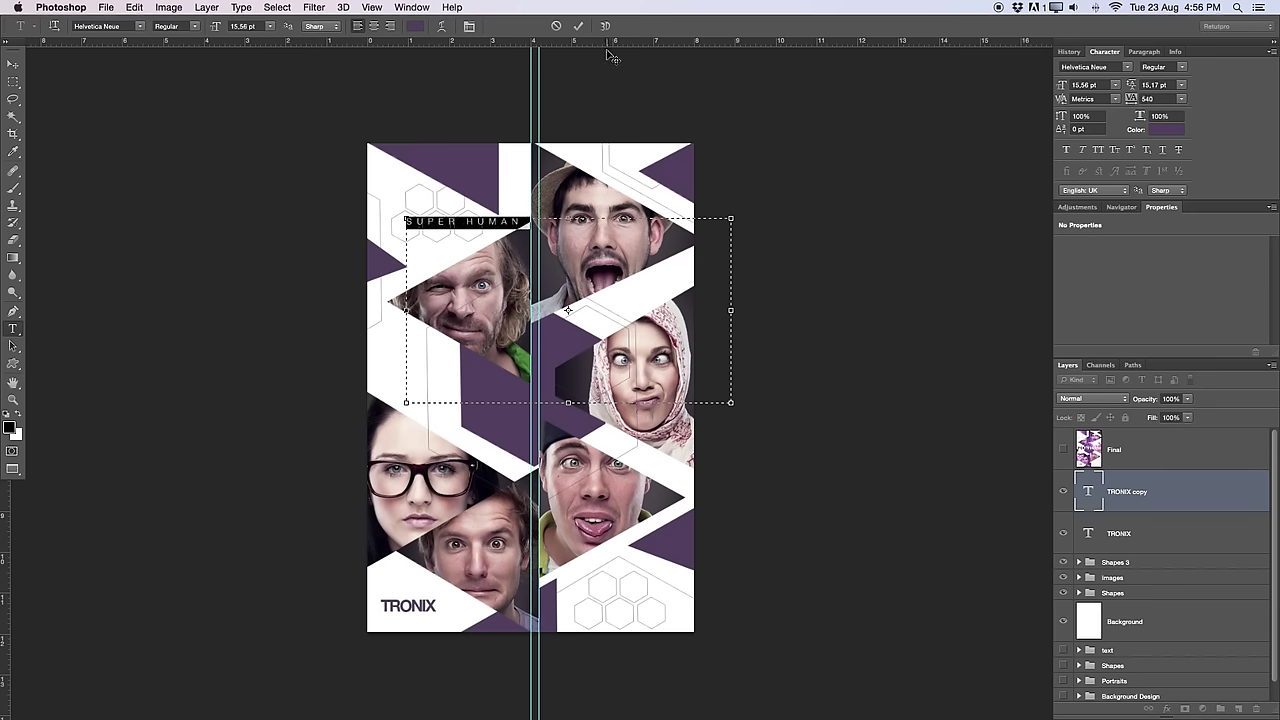
{"action": "left_click", "coordinate": [577, 26]}
{"action": "key", "text": "v"}
{"action": "mouse_move", "coordinate": [523, 242]}
{"action": "left_mouse_down"}
{"action": "mouse_move", "coordinate": [497, 247]}
{"action": "mouse_move", "coordinate": [491, 217]}
{"action": "mouse_move", "coordinate": [514, 337]}
{"action": "mouse_move", "coordinate": [677, 563]}
{"action": "mouse_move", "coordinate": [509, 223]}
{"action": "mouse_move", "coordinate": [511, 200]}
{"action": "mouse_move", "coordinate": [497, 215]}
{"action": "mouse_move", "coordinate": [507, 229]}
{"action": "left_mouse_up"}
Step: Change the SUPER HUMAN text's weight to Medium
{"action": "double_click", "coordinate": [488, 228]}
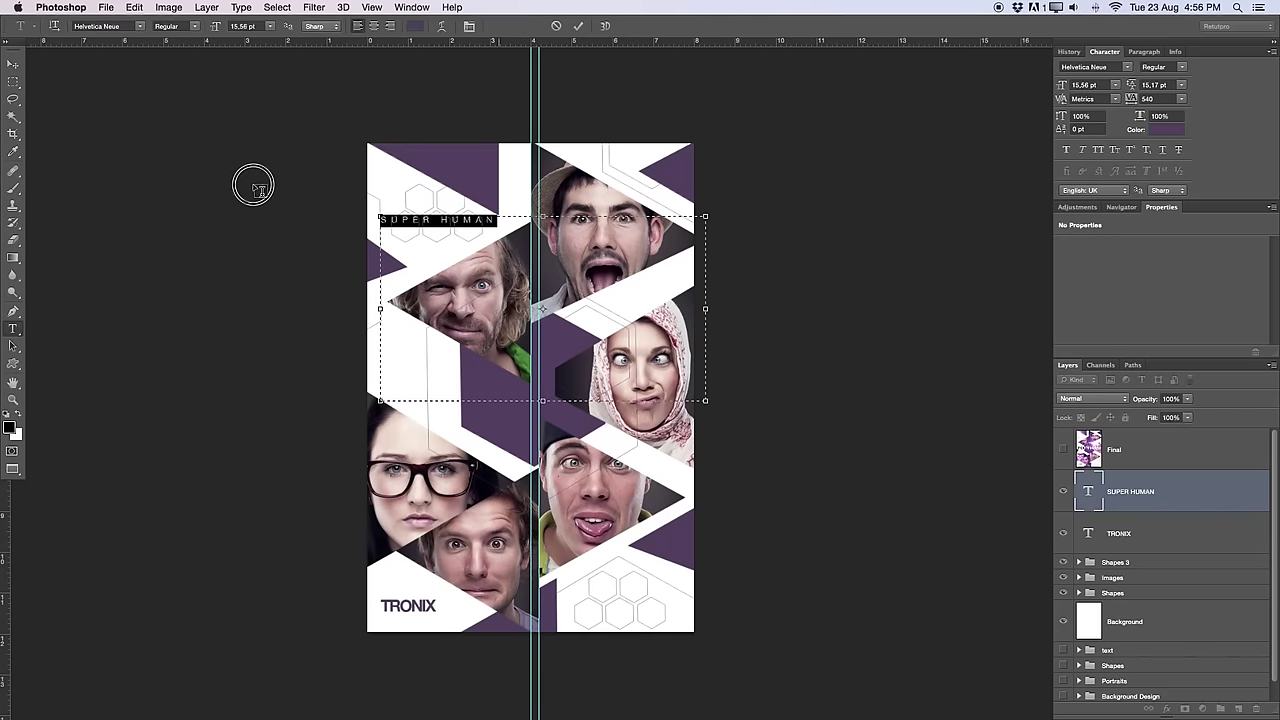
{"action": "left_click", "coordinate": [197, 28]}
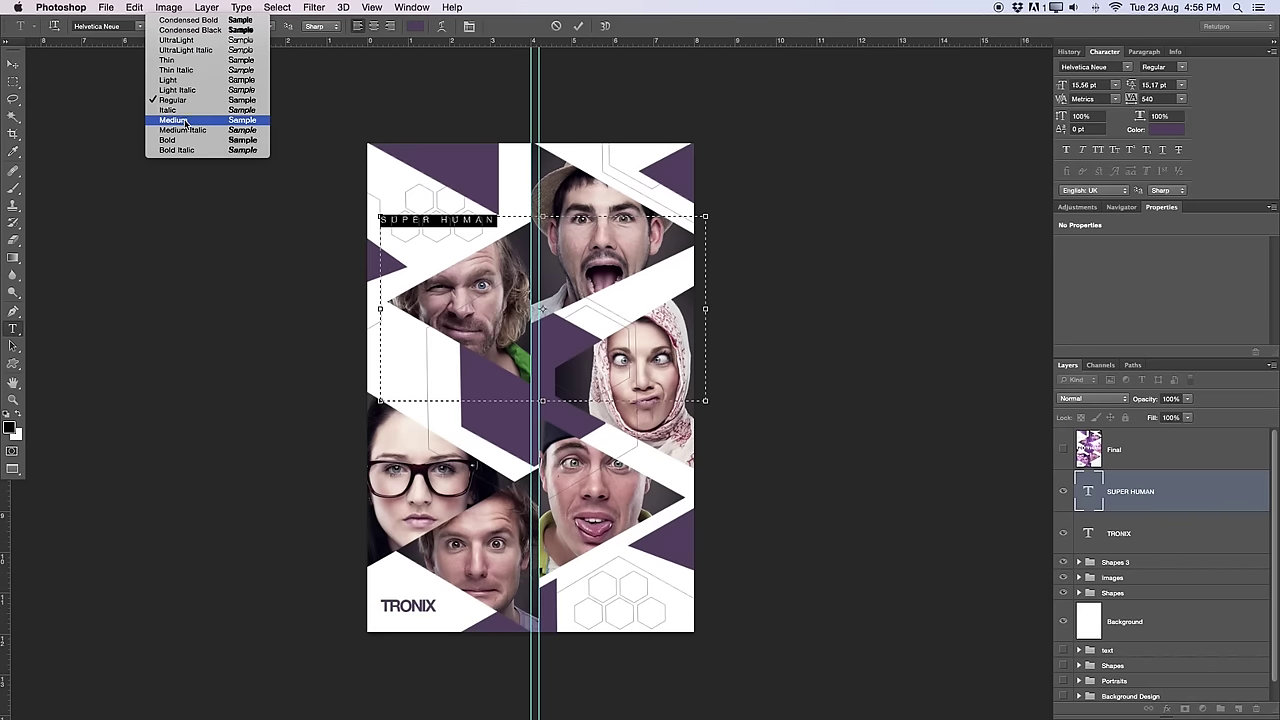
{"action": "left_click", "coordinate": [185, 116]}
{"action": "left_click", "coordinate": [578, 27]}
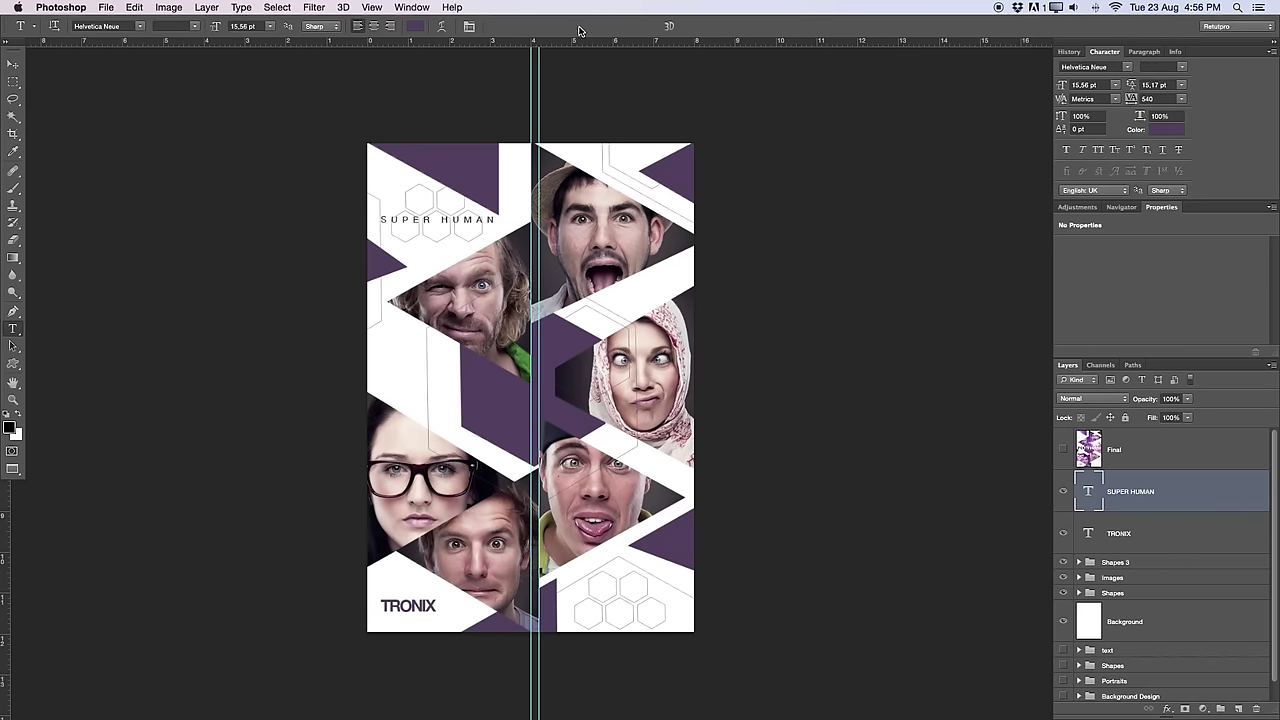
Step: Nudge the SUPER HUMAN text slightly down over the hexagon cluster
{"action": "key", "text": "v"}
{"action": "key", "text": "Down"}
{"action": "key", "text": "Down"}
{"action": "key", "text": "Down"}
{"action": "key", "text": "Down"}
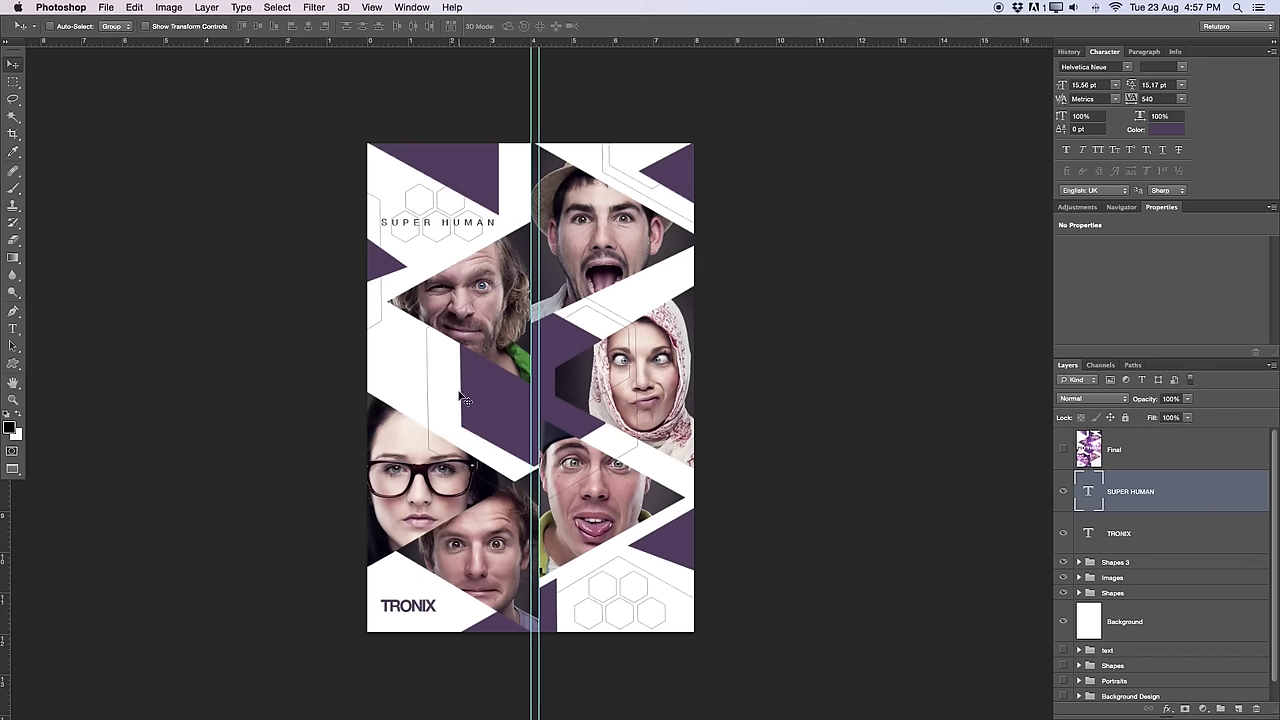
Step: Select the whole SUPER HUMAN text and set its weight to Bold
{"action": "key", "text": "t"}
{"action": "left_click", "coordinate": [460, 242]}
{"action": "left_click_drag", "start_coordinate": [493, 218], "coordinate": [320, 174]}
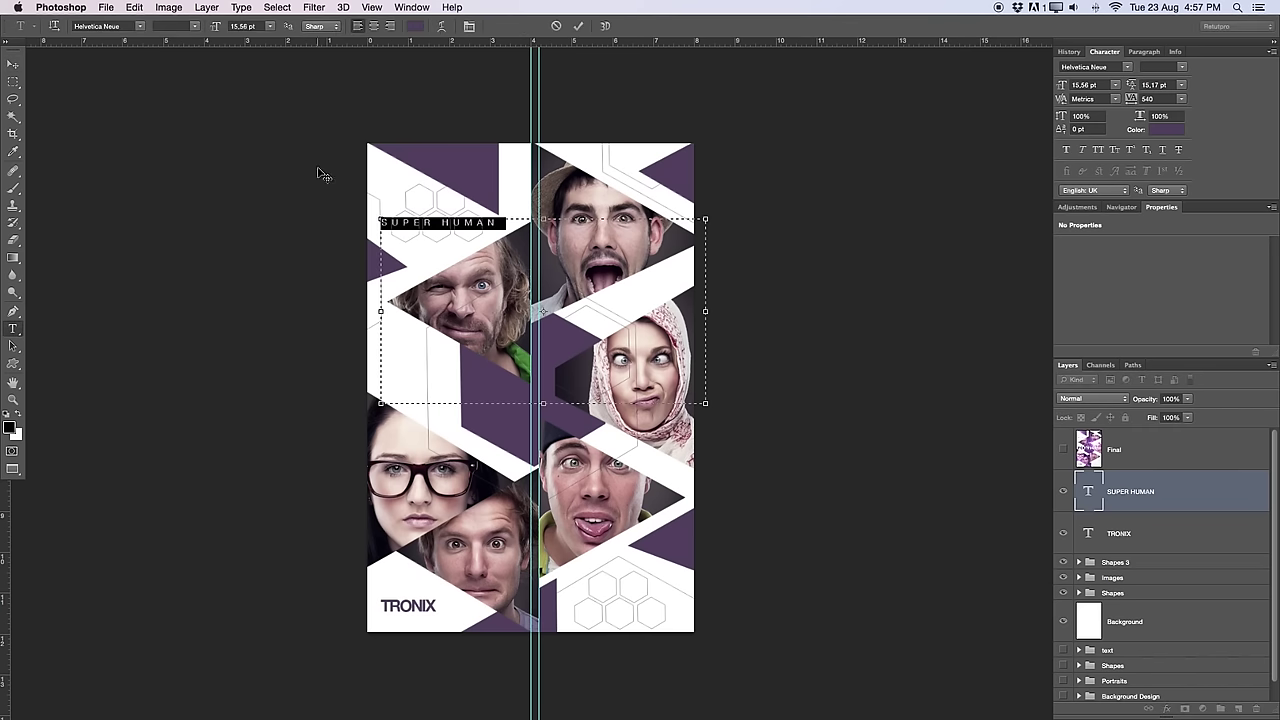
{"action": "left_click", "coordinate": [192, 26]}
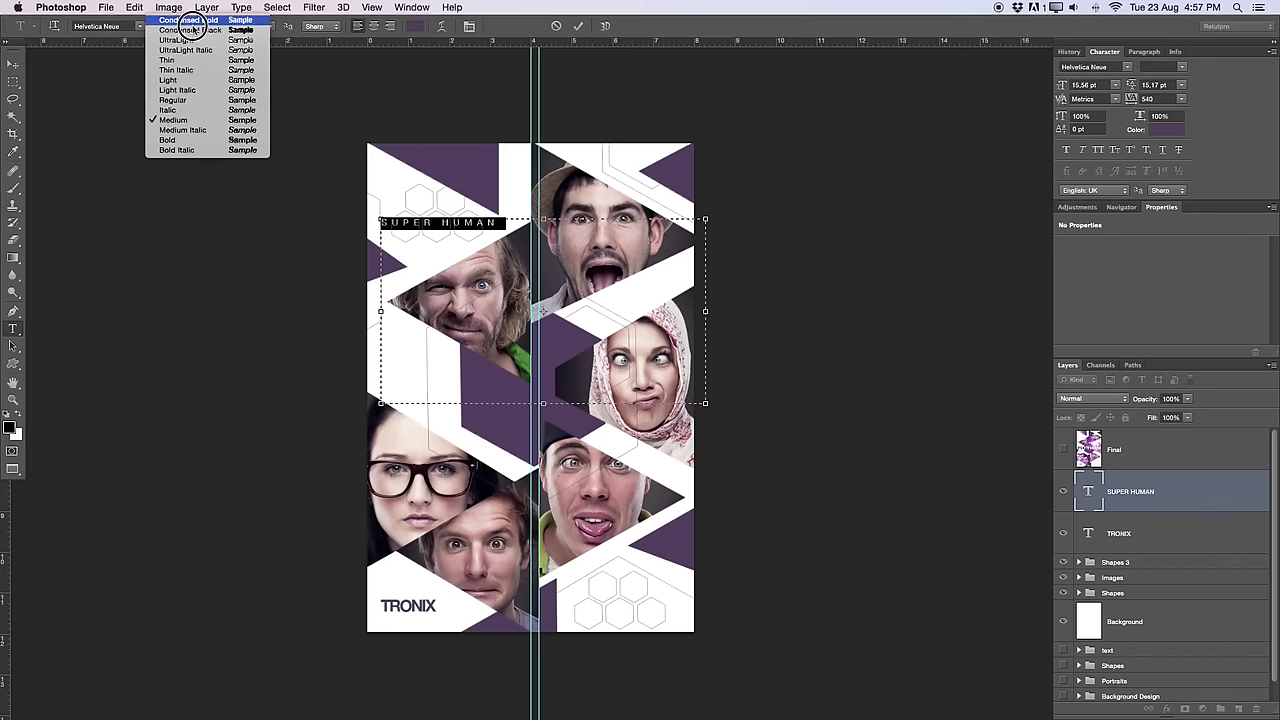
{"action": "left_click", "coordinate": [186, 143]}
{"action": "left_click", "coordinate": [578, 26]}
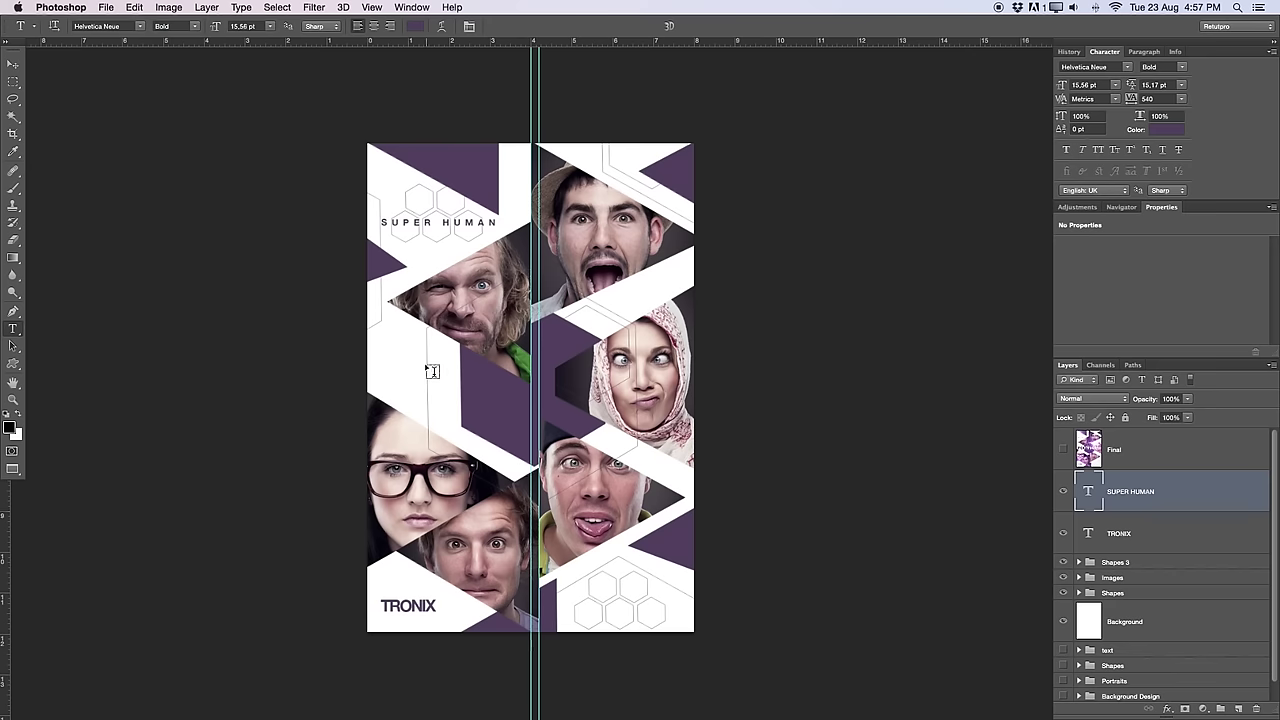
Step: Add a wide text box reading "PO" across the poster's middle, with its tracking set to 0
{"action": "left_click_drag", "start_coordinate": [373, 342], "coordinate": [682, 446]}
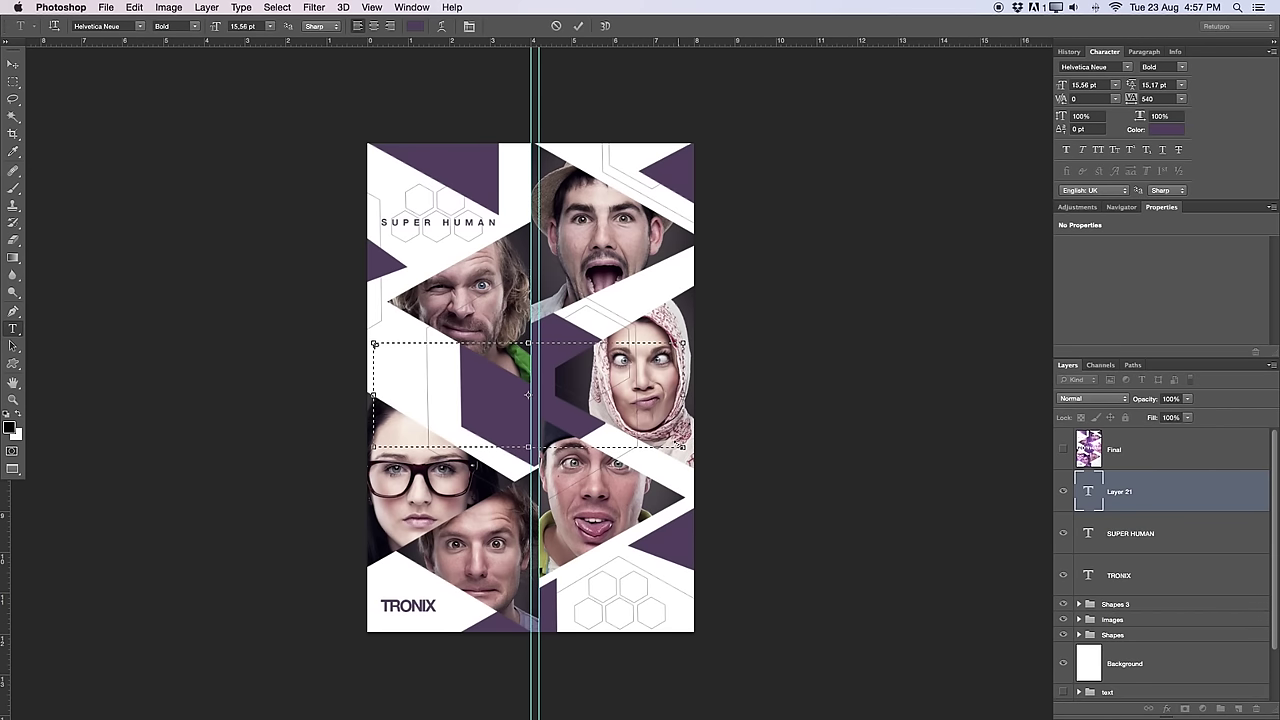
{"action": "key", "text": "ctrl+a"}
{"action": "double_click", "coordinate": [1161, 98]}
{"action": "type", "text": "0"}
{"action": "key", "text": "Return"}
Step: Set the PO text's size to 122 pt and move it slightly down
{"action": "left_click_drag", "start_coordinate": [217, 25], "coordinate": [286, 29]}
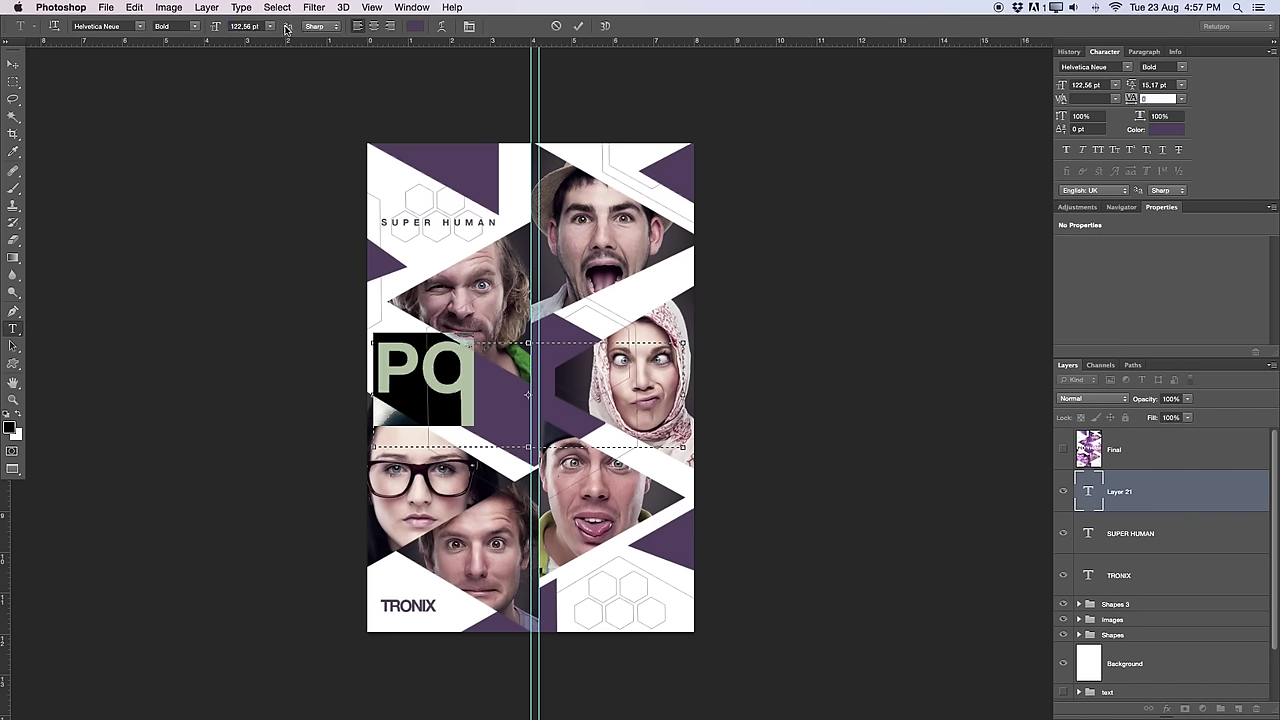
{"action": "left_click", "coordinate": [242, 26]}
{"action": "type", "text": "122"}
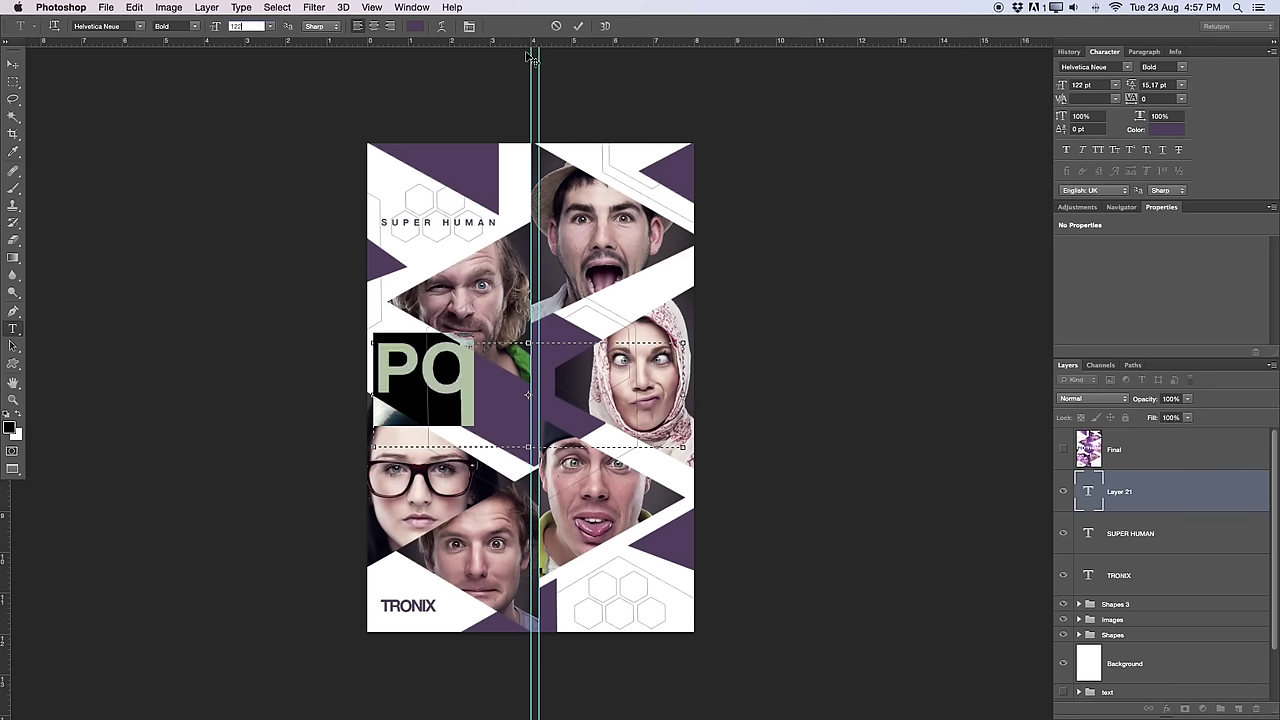
{"action": "left_click", "coordinate": [578, 26]}
{"action": "key", "text": "v"}
{"action": "mouse_move", "coordinate": [490, 404]}
{"action": "left_mouse_down"}
{"action": "mouse_move", "coordinate": [491, 362]}
{"action": "mouse_move", "coordinate": [493, 431]}
{"action": "mouse_move", "coordinate": [491, 395]}
{"action": "left_mouse_up"}
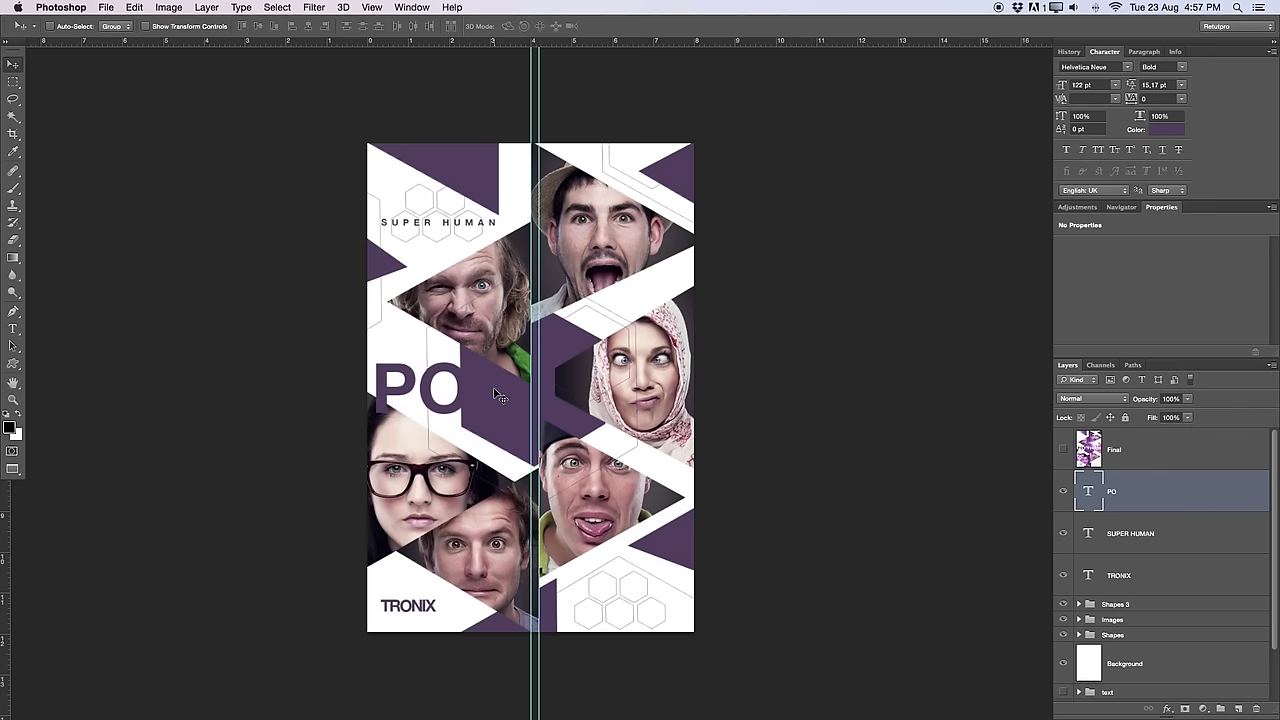
Step: Extend the PO text so that it reads "PORTRAIT"
{"action": "key", "text": "t"}
{"action": "left_click", "coordinate": [456, 410]}
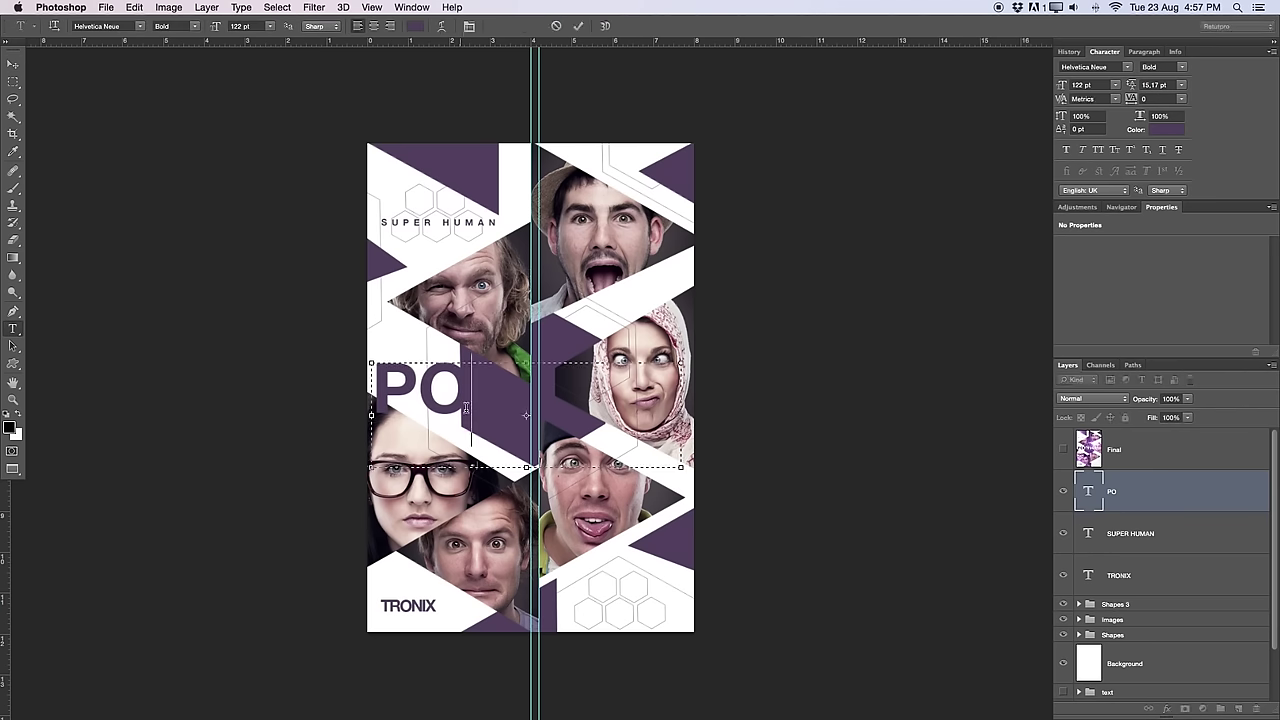
{"action": "type", "text": "WER"}
Step: Set the PORTRAIT text's size to 112 pt and its tracking to -80, and centre it across the poster's middle
{"action": "key", "text": "super+a"}
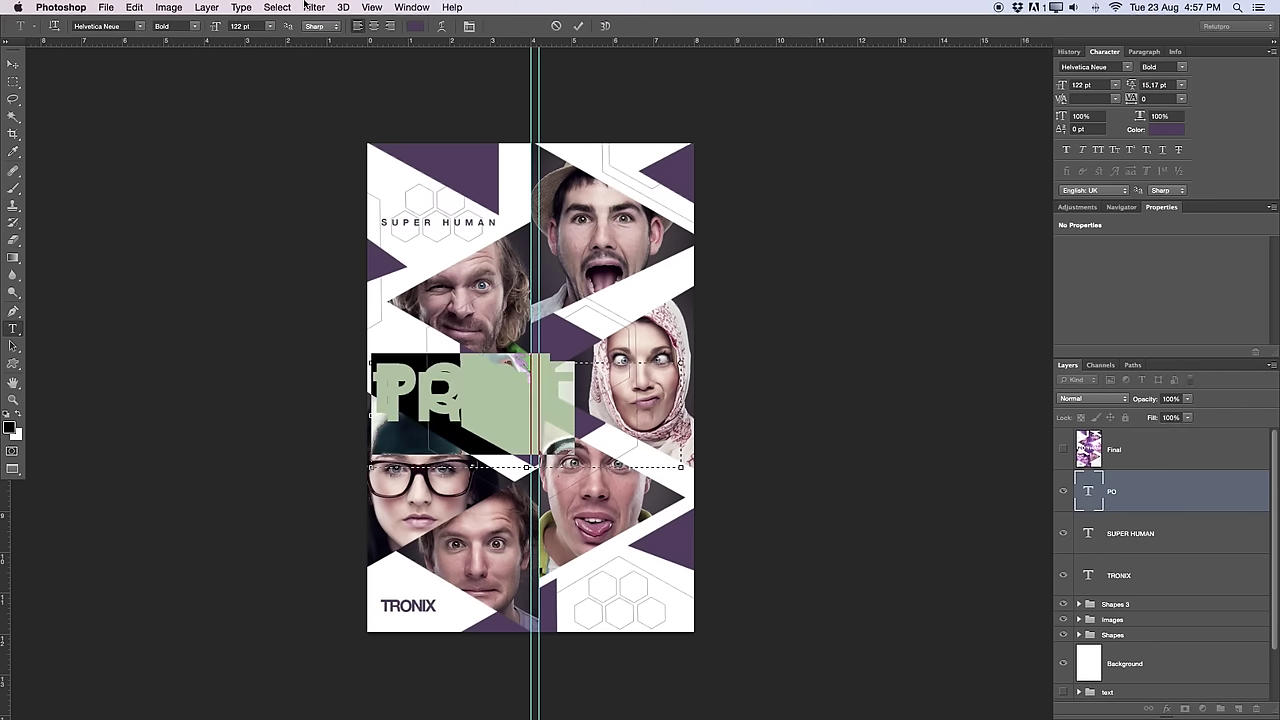
{"action": "left_click_drag", "start_coordinate": [218, 27], "coordinate": [203, 28]}
{"action": "left_click_drag", "start_coordinate": [1136, 101], "coordinate": [1130, 101]}
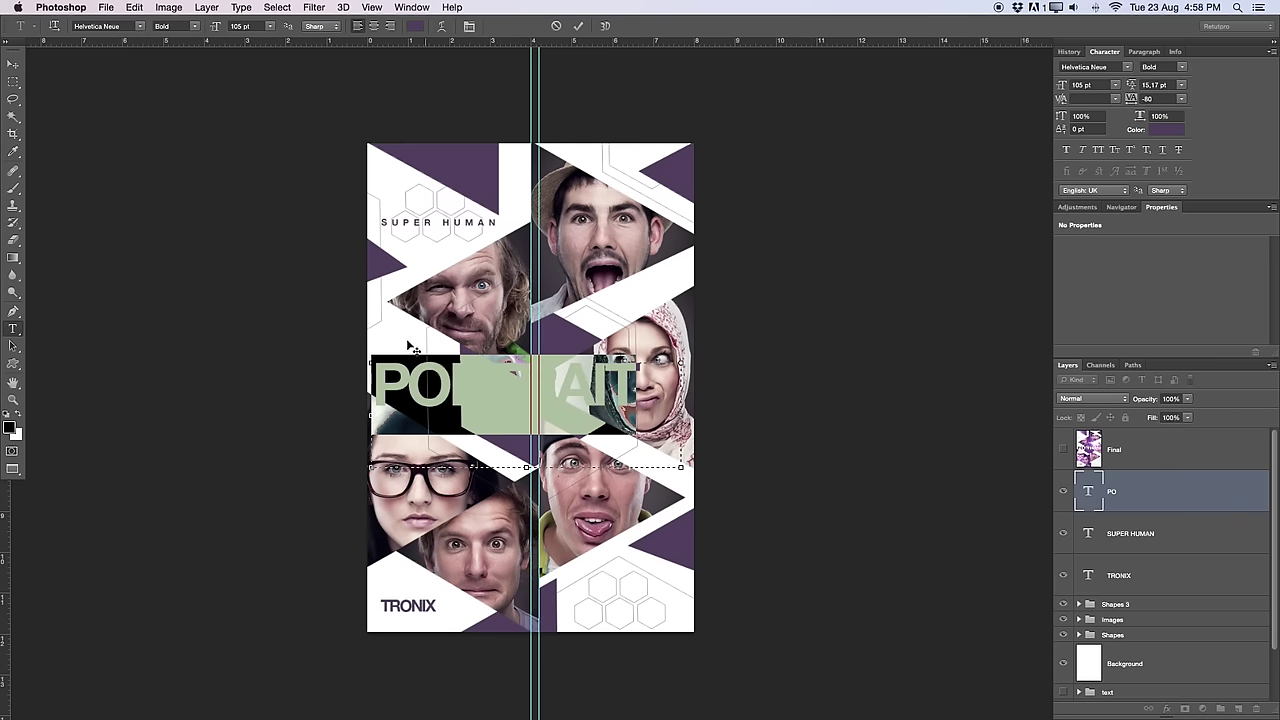
{"action": "left_click_drag", "start_coordinate": [214, 27], "coordinate": [224, 28]}
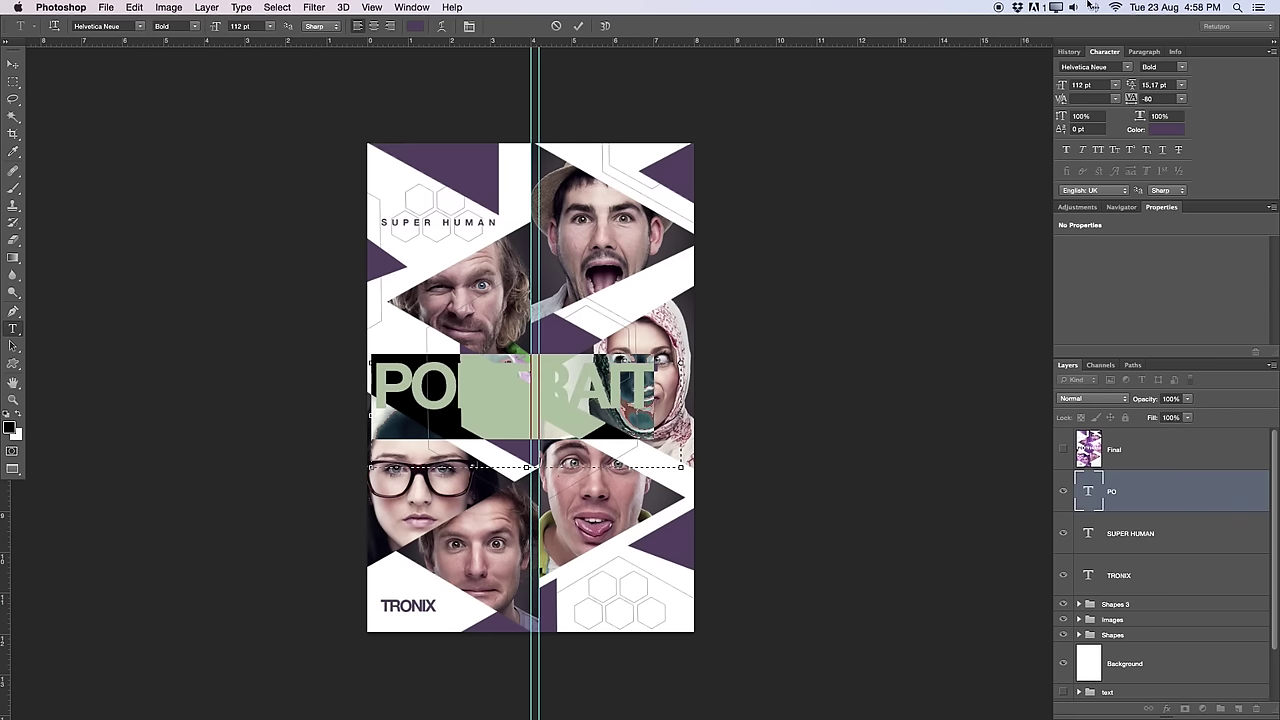
{"action": "left_click", "coordinate": [412, 8]}
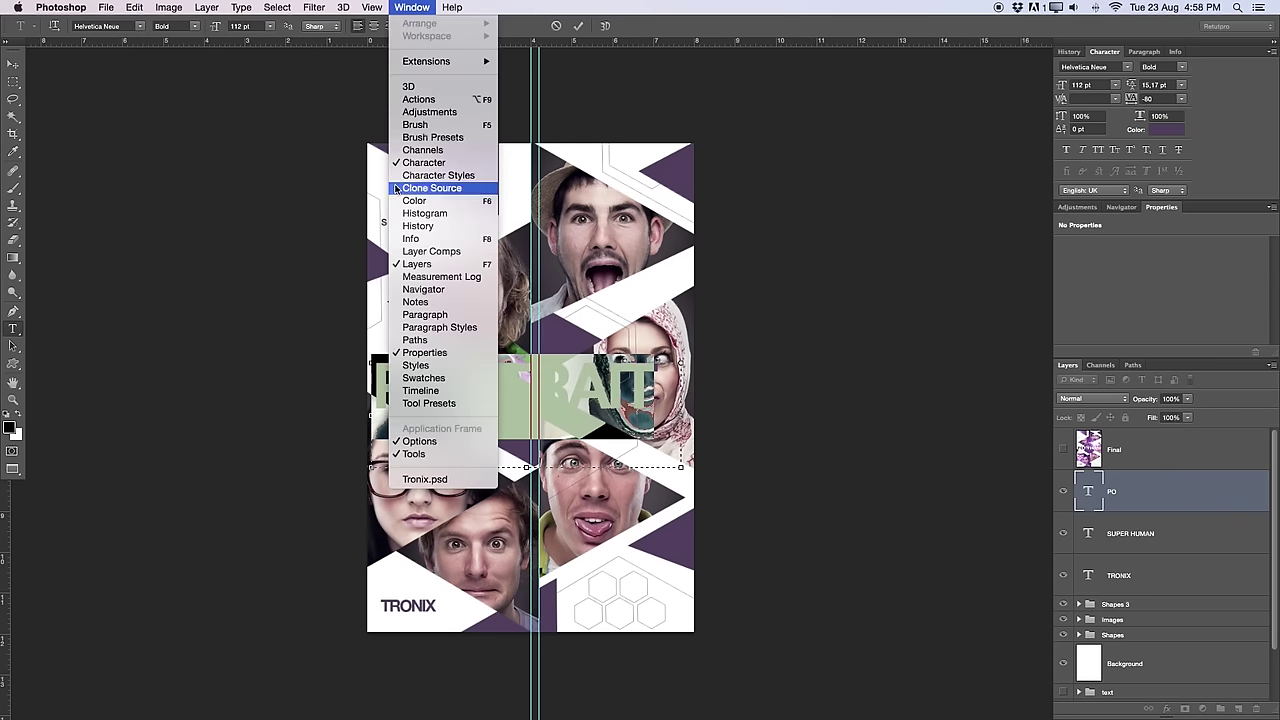
{"action": "left_click", "coordinate": [703, 162]}
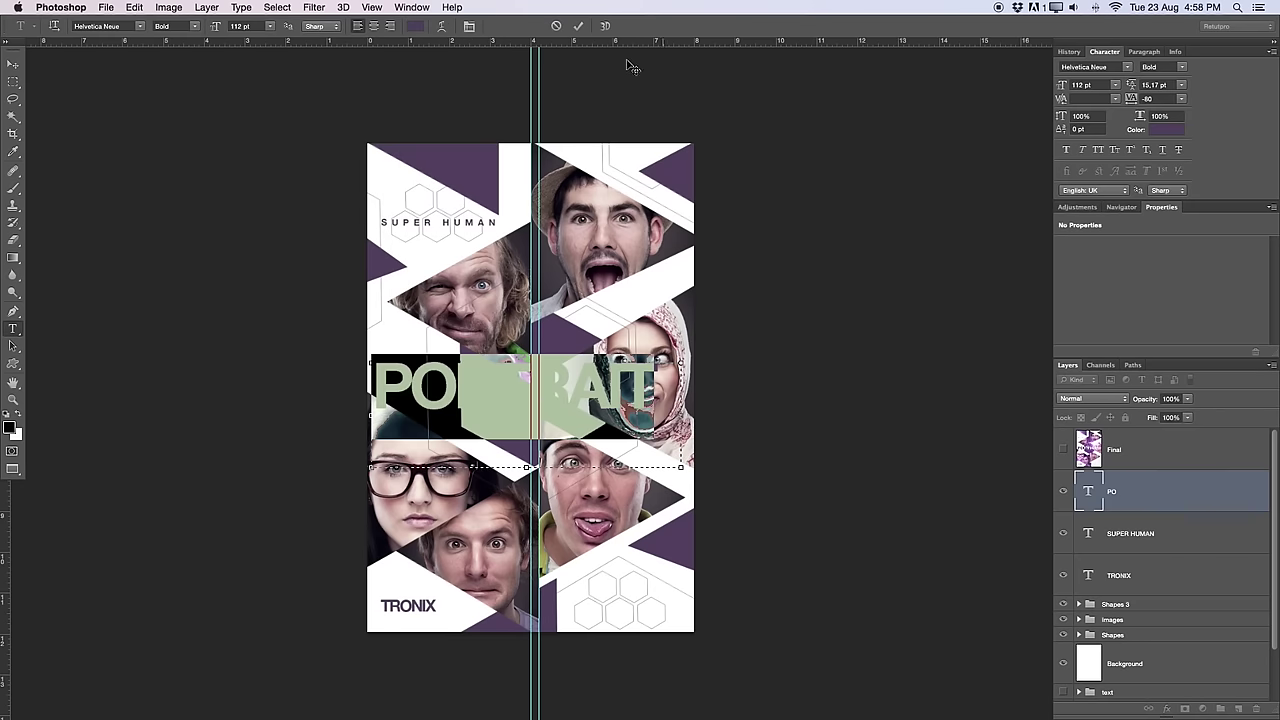
{"action": "left_click", "coordinate": [577, 25]}
{"action": "key", "text": "v"}
{"action": "left_click_drag", "start_coordinate": [584, 398], "coordinate": [598, 413]}
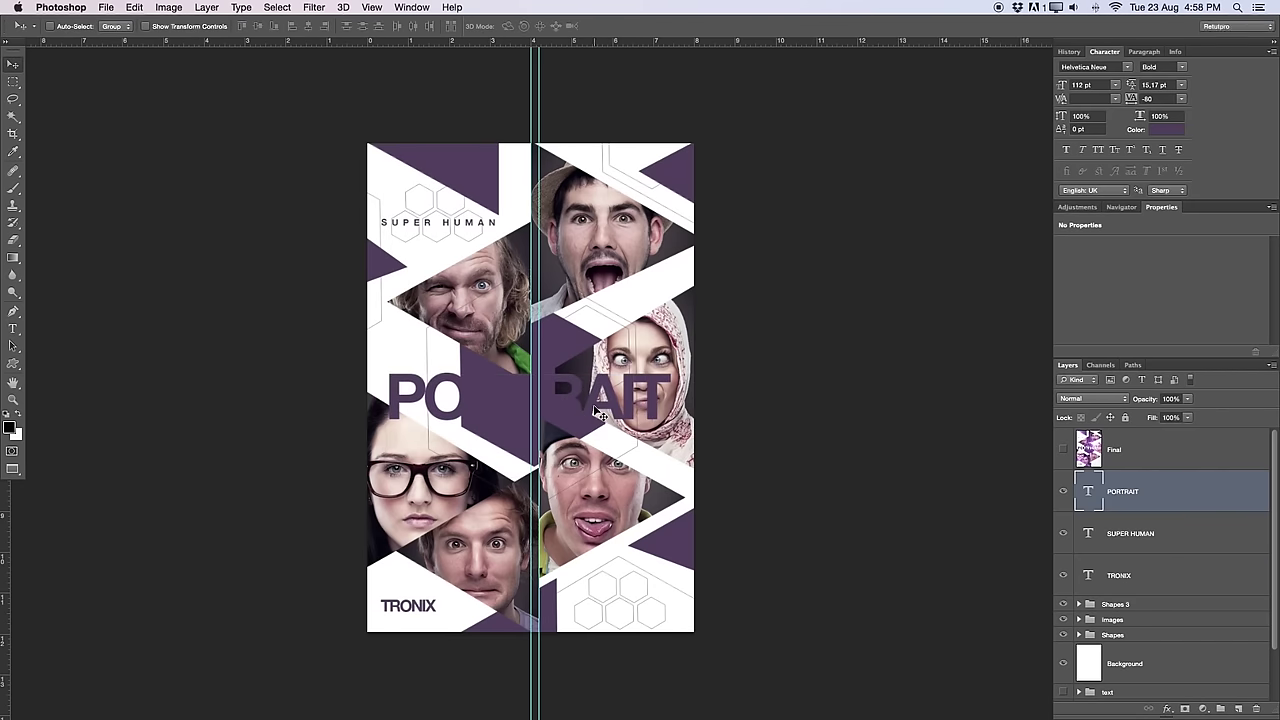
Step: Recolour the whole PORTRAIT text white
{"action": "key", "text": "t"}
{"action": "left_click", "coordinate": [598, 408]}
{"action": "key", "text": "super+a"}
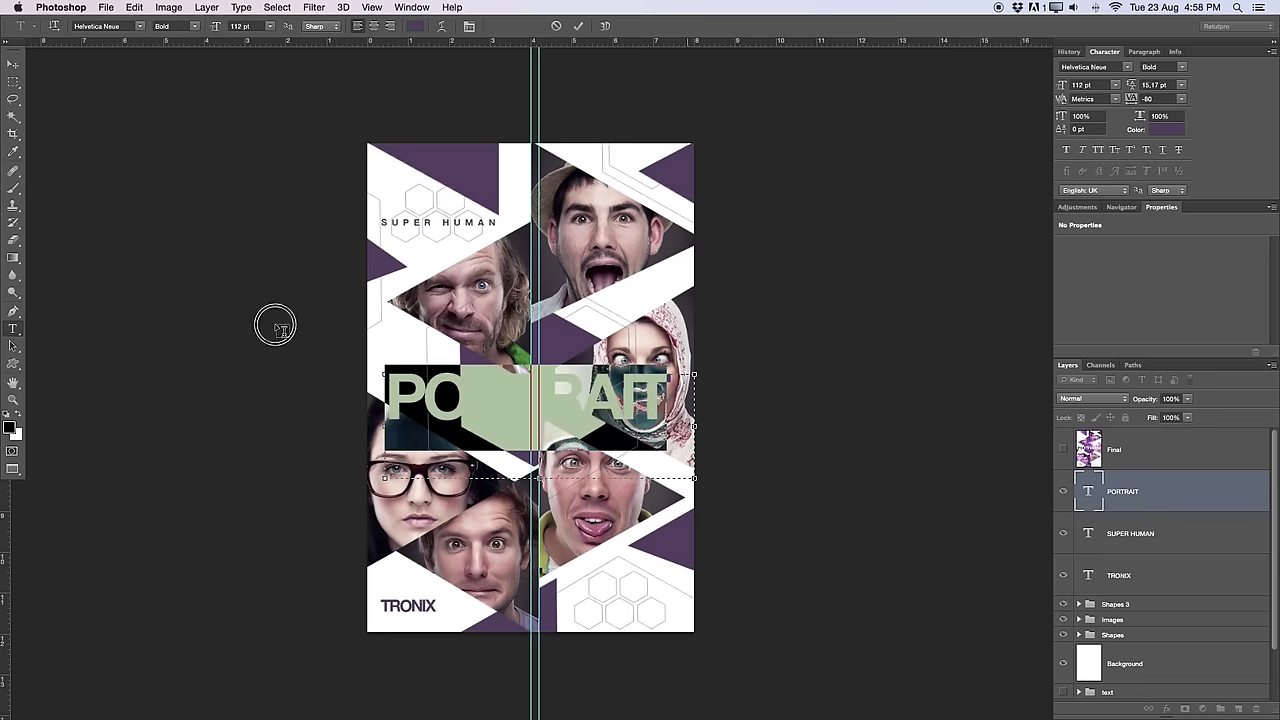
{"action": "left_click", "coordinate": [414, 26]}
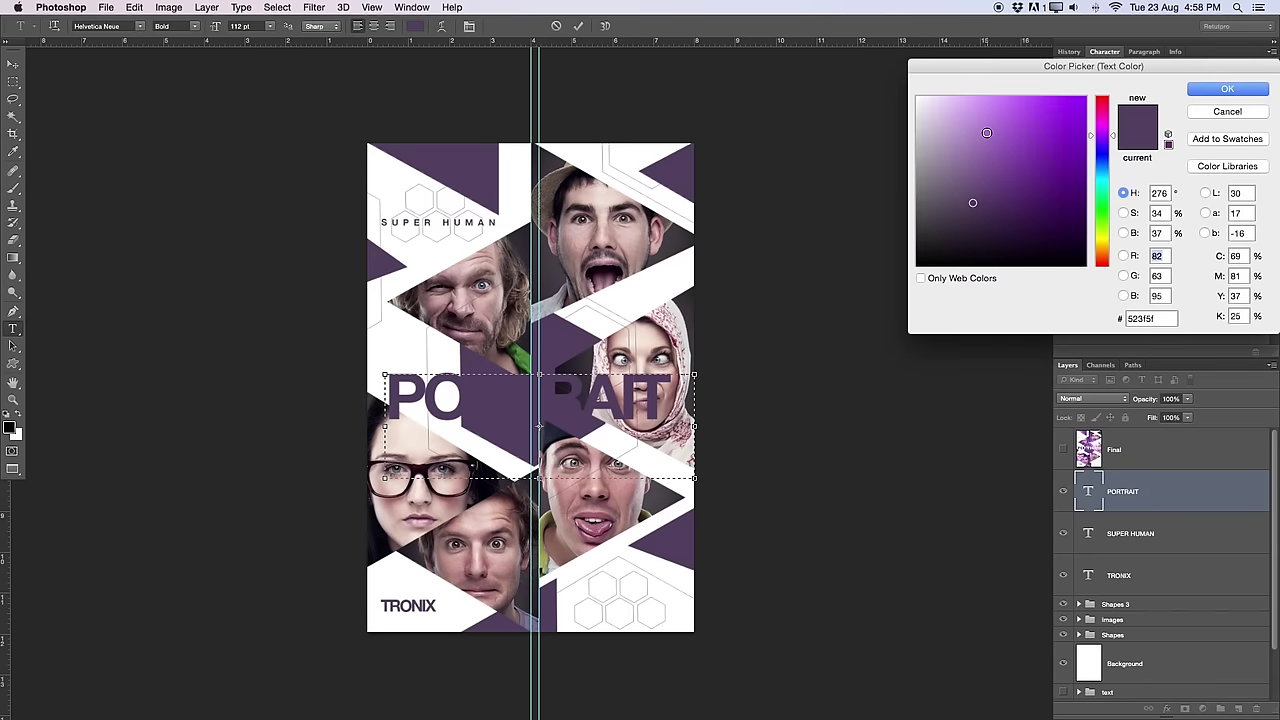
{"action": "left_click_drag", "start_coordinate": [985, 135], "coordinate": [765, 87]}
{"action": "left_click", "coordinate": [1227, 88]}
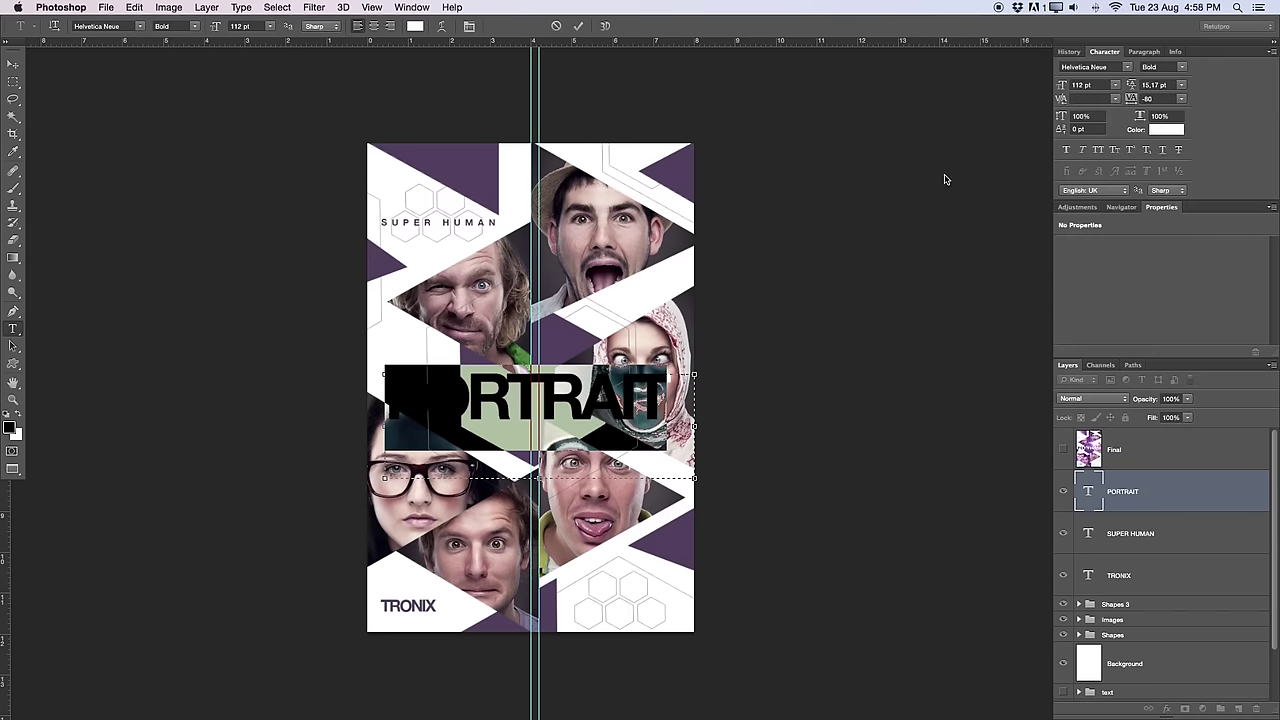
{"action": "left_click", "coordinate": [580, 27]}
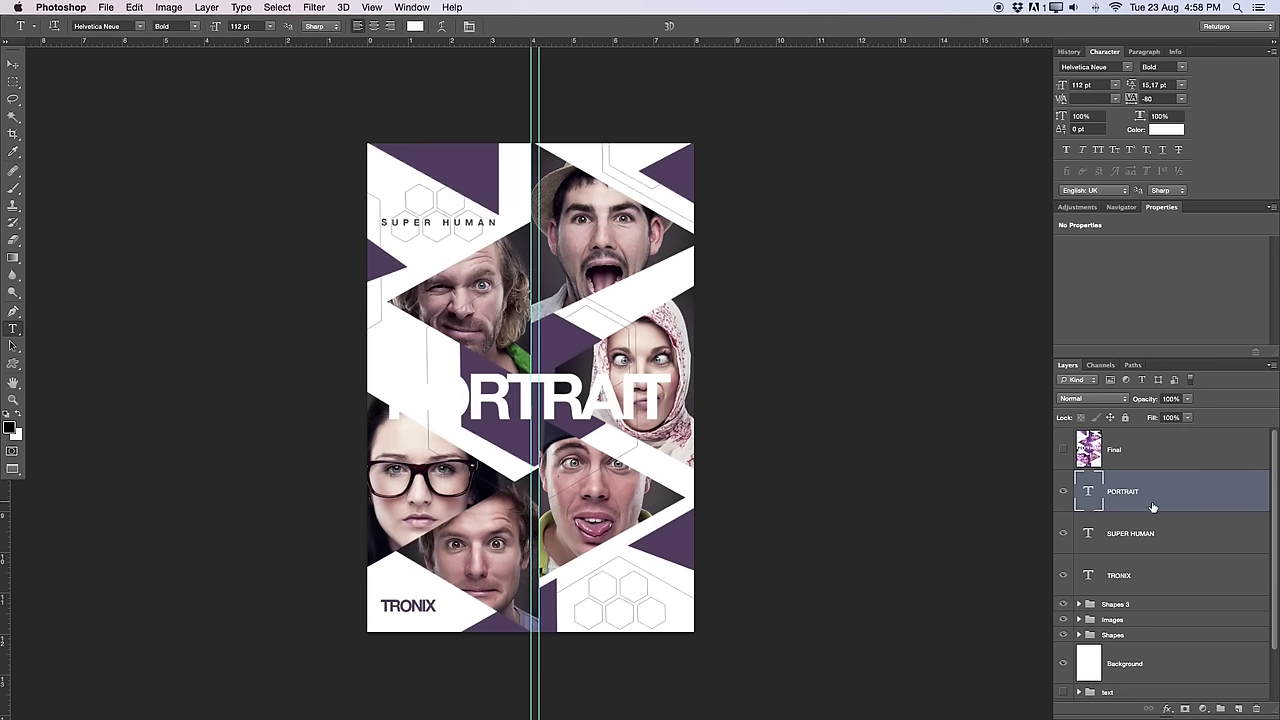
Step: Duplicate the white PORTRAIT layer, hide the original, and recolour the copy with the dark purple sampled from the poster's upper-right triangle
{"action": "key", "text": "super+j"}
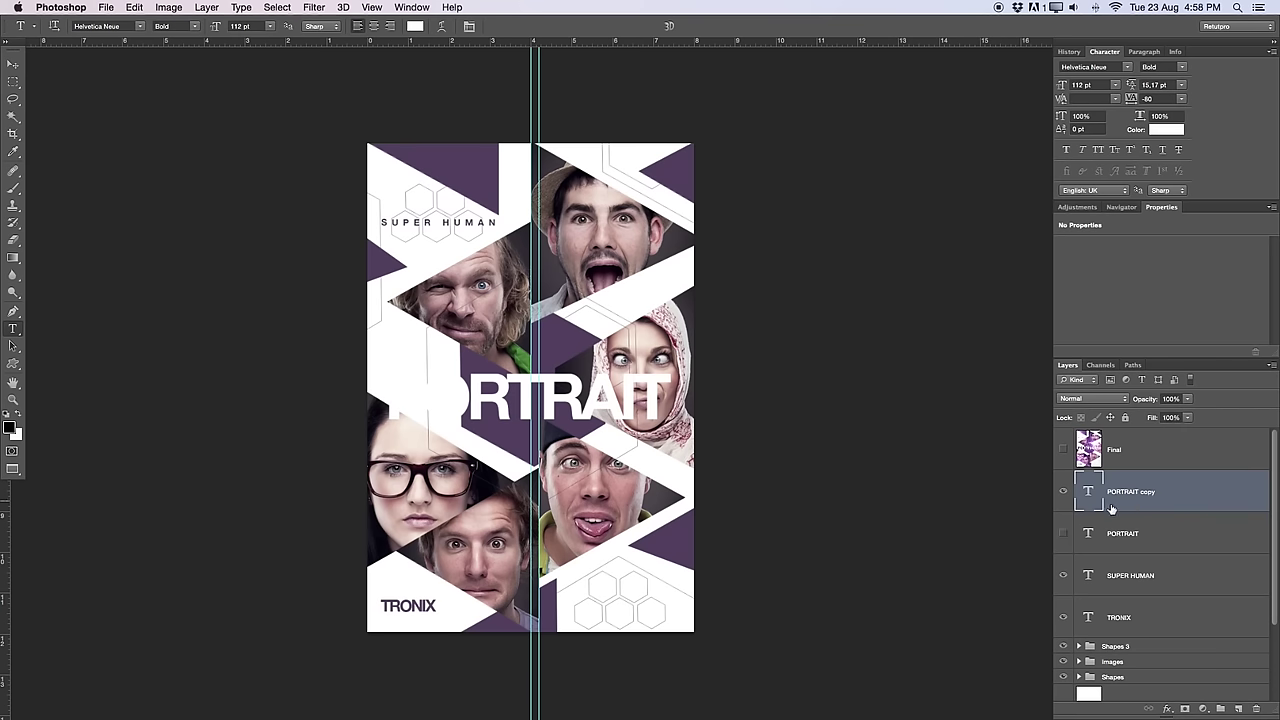
{"action": "left_click_drag", "start_coordinate": [666, 430], "coordinate": [397, 368]}
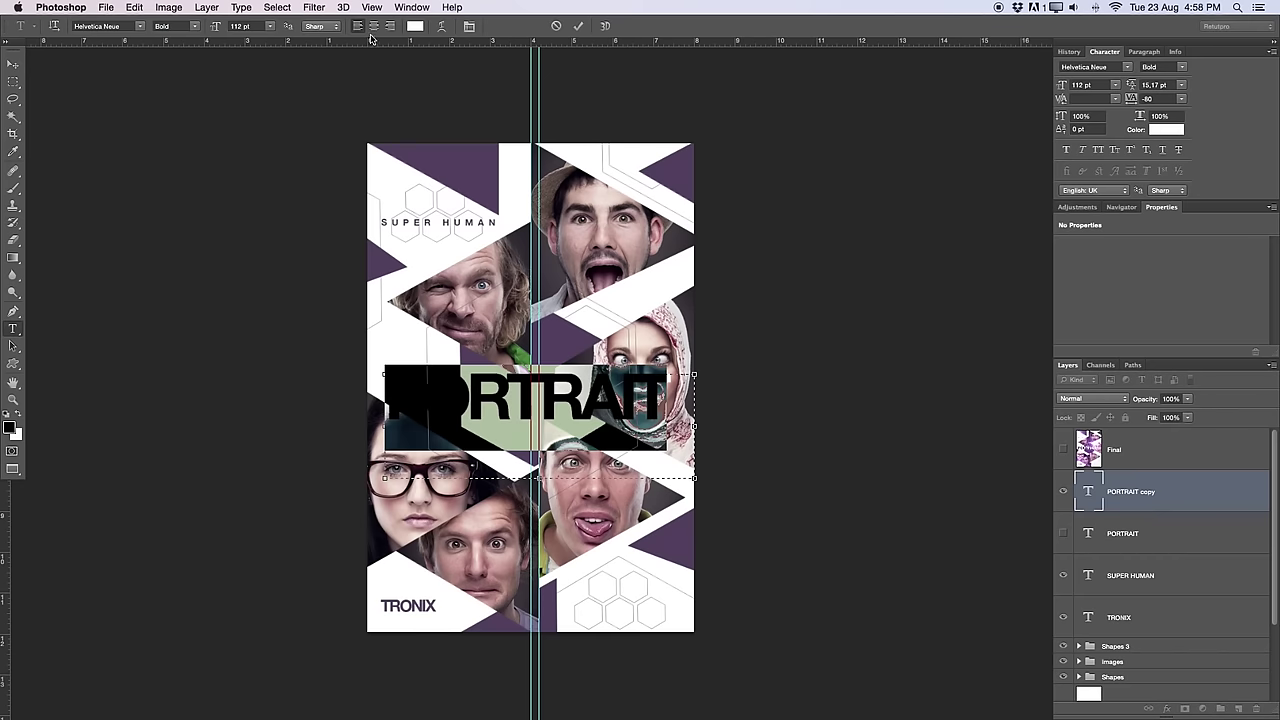
{"action": "left_click", "coordinate": [415, 26]}
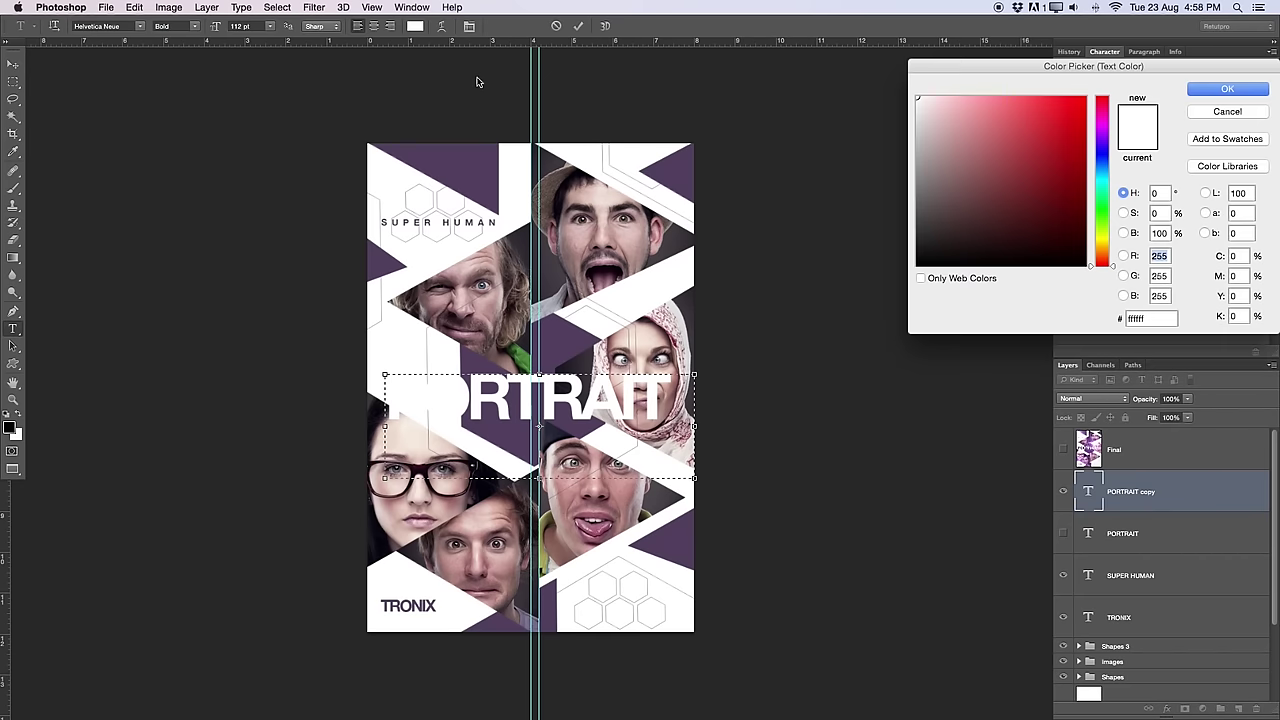
{"action": "left_click", "coordinate": [675, 170]}
{"action": "left_click", "coordinate": [1222, 90]}
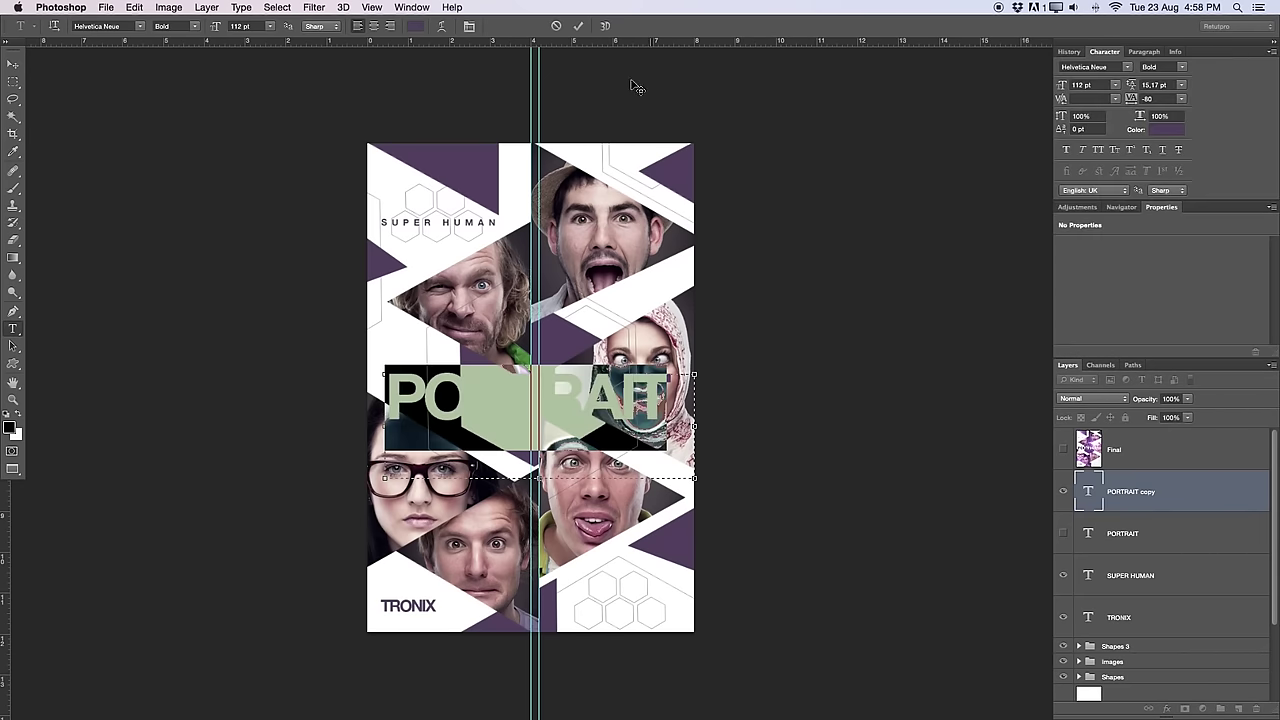
{"action": "left_click", "coordinate": [578, 26]}
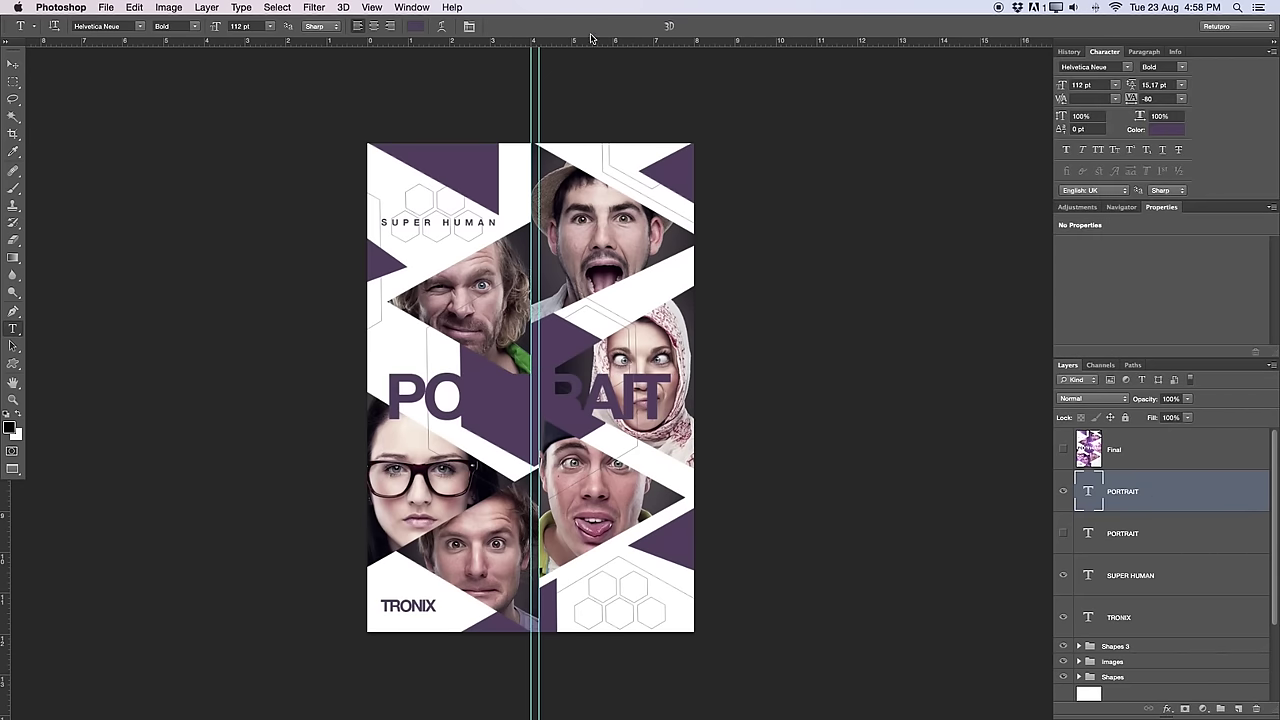
Step: Show the white PORTRAIT layer again, rasterize both PORTRAIT text layers, and select the purple one
{"action": "left_click", "coordinate": [1063, 533]}
{"action": "left_click", "coordinate": [1160, 541], "text": "shift"}
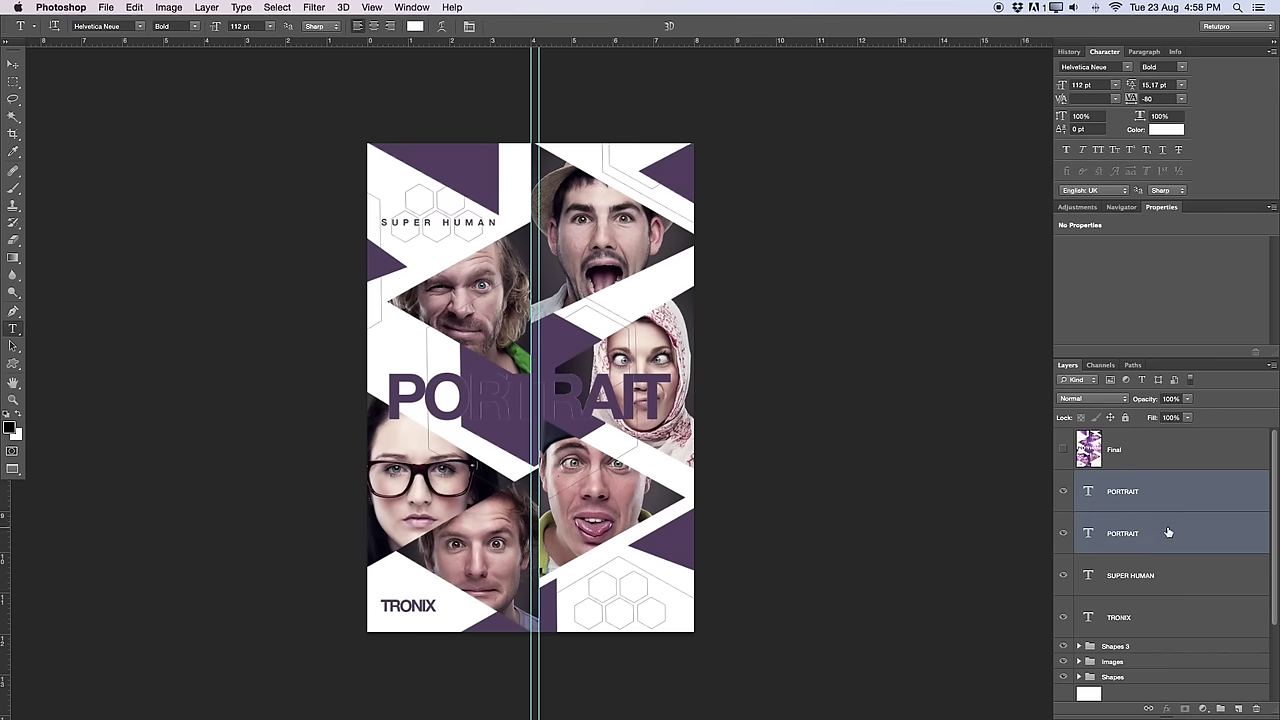
{"action": "right_click", "coordinate": [1168, 532]}
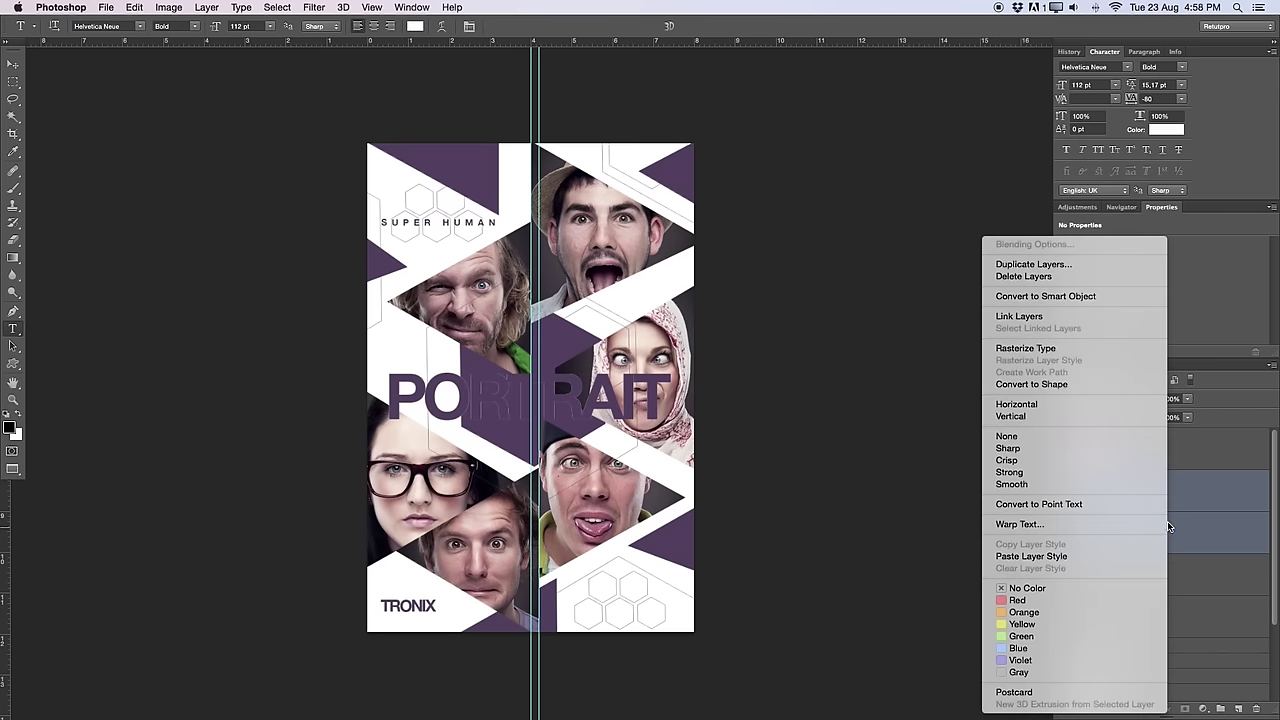
{"action": "left_click", "coordinate": [1090, 349]}
{"action": "left_click", "coordinate": [1205, 503]}
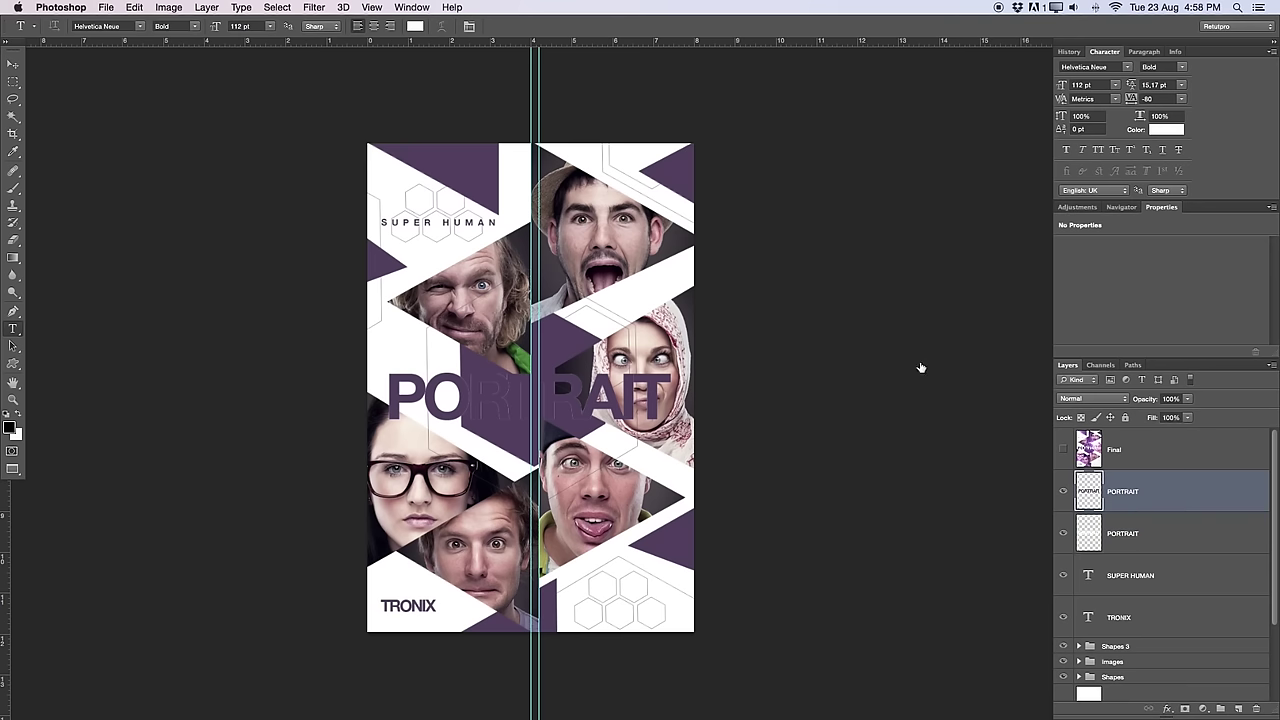
Step: Delete the part of the purple PORTRAIT lettering right of the central purple shape's left edge, and clear the selection
{"action": "key", "text": "m"}
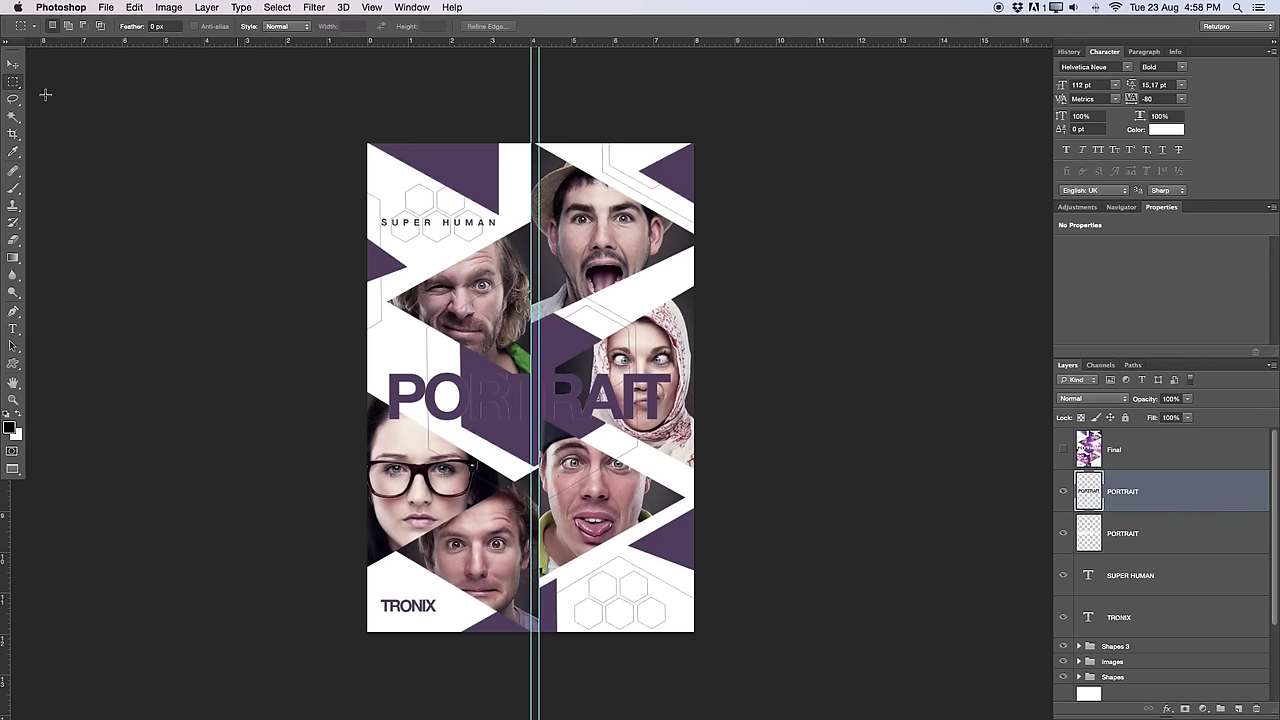
{"action": "left_click_drag", "start_coordinate": [693, 293], "coordinate": [461, 527]}
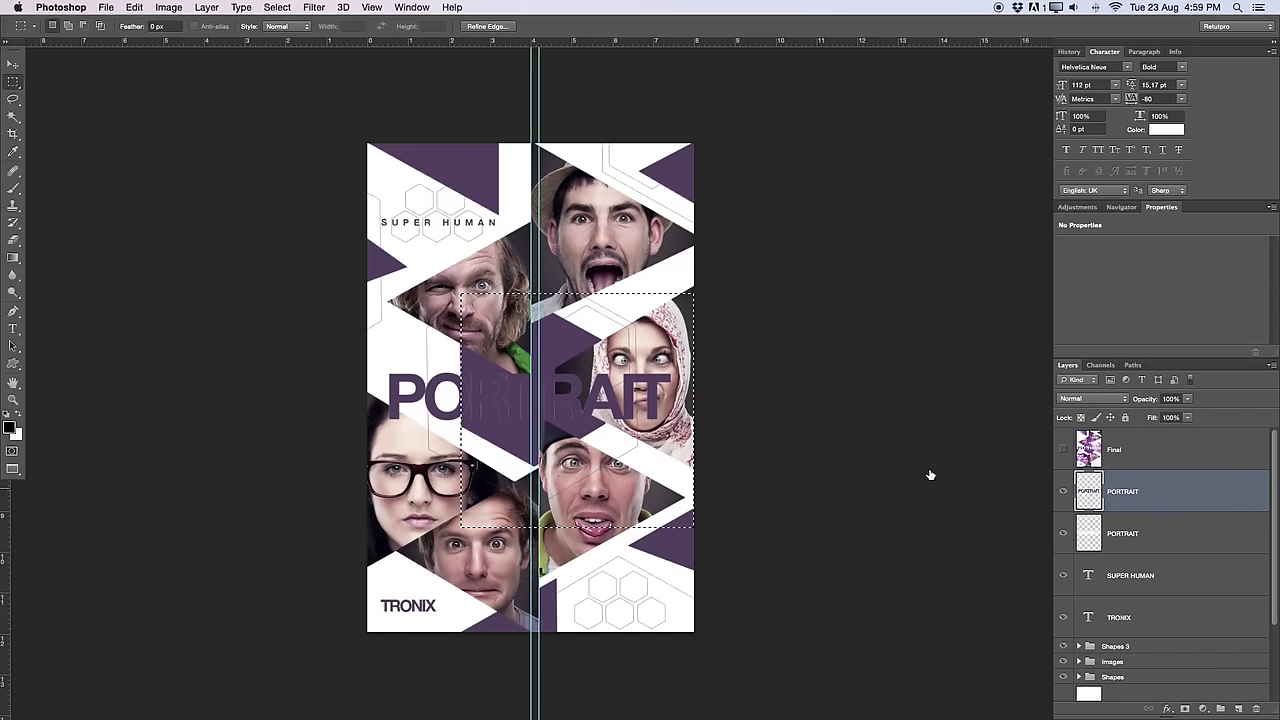
{"action": "key", "text": "super+BackSpace"}
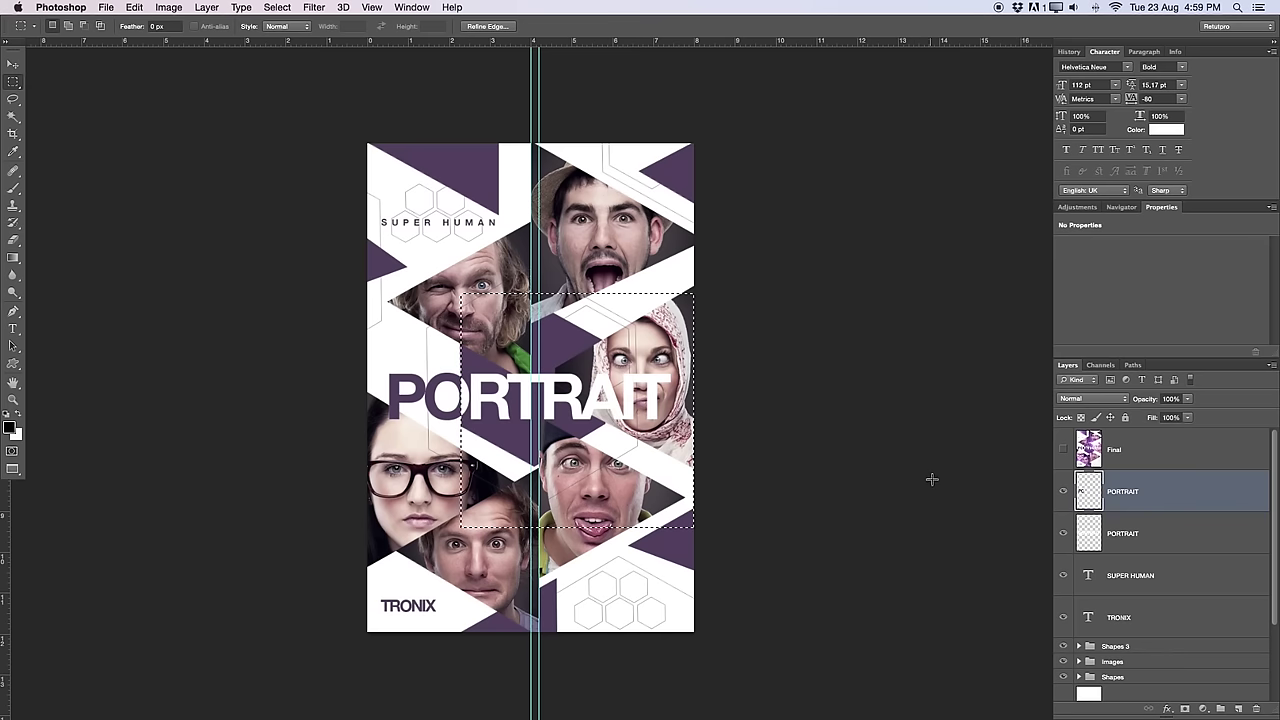
{"action": "key", "text": "super+d"}
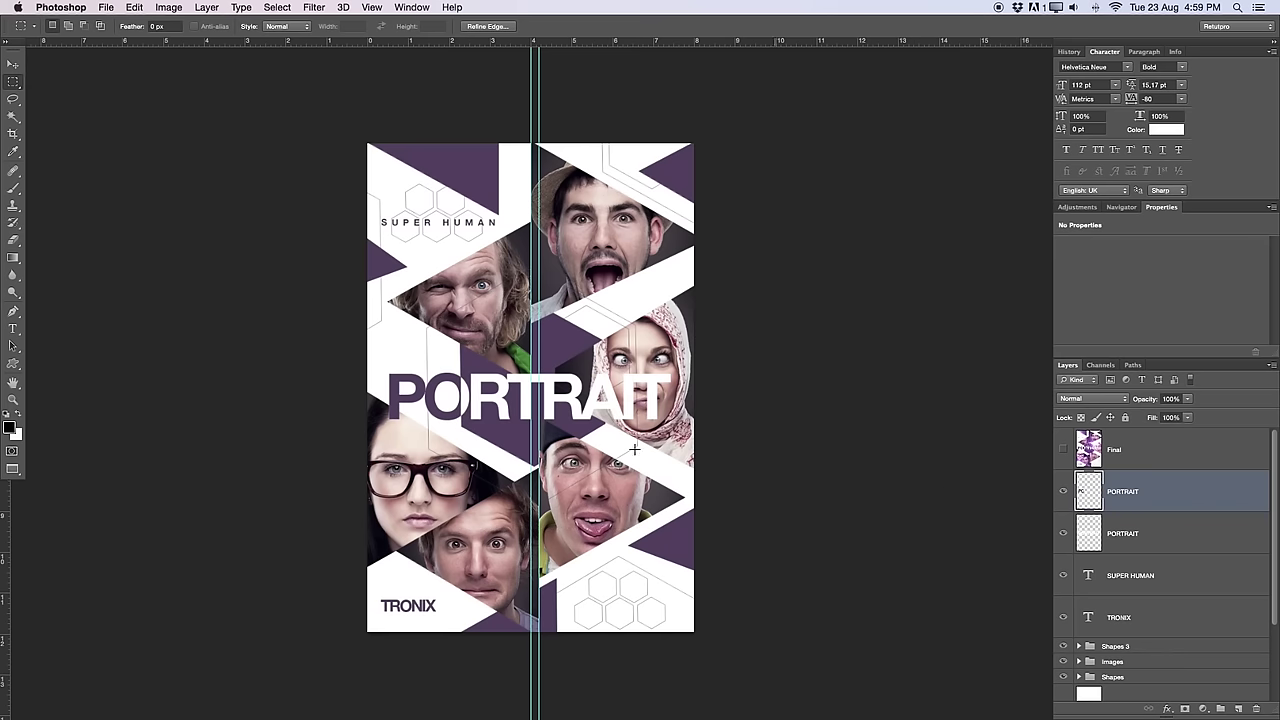
Step: Group the purple and white PORTRAIT layers and name the group "Text"
{"action": "key", "text": "z"}
{"action": "left_click", "coordinate": [480, 383]}
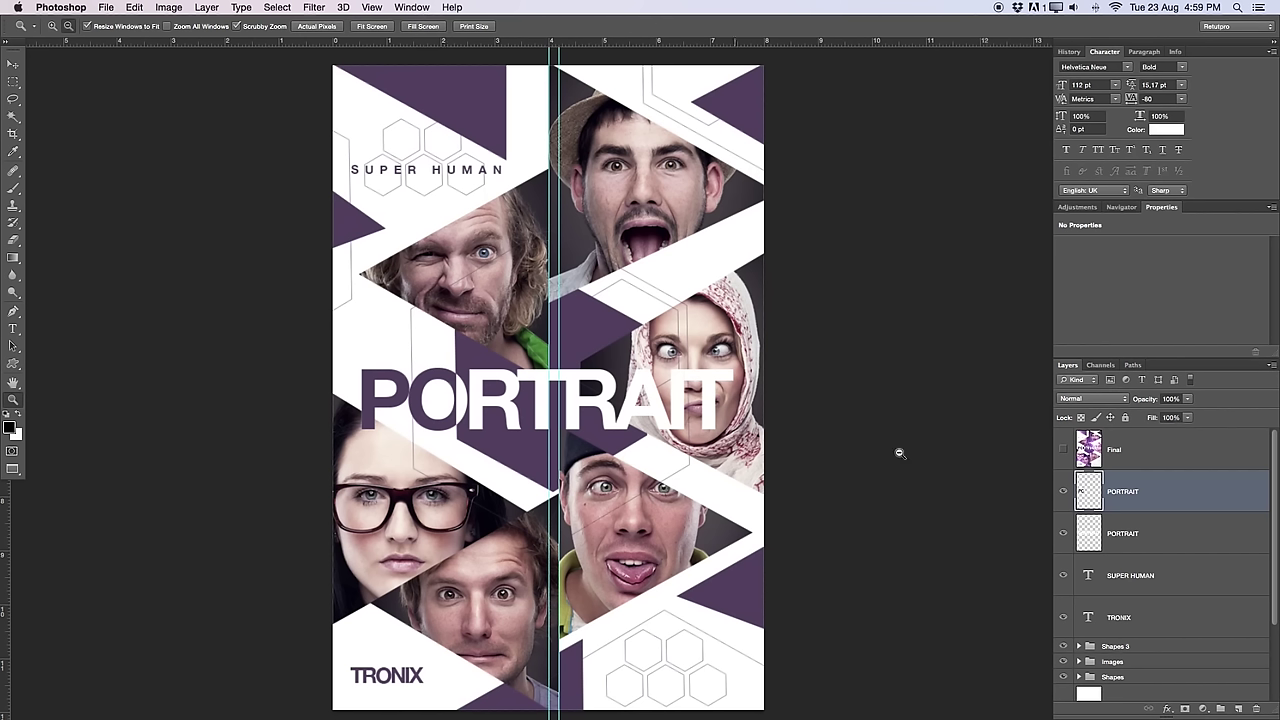
{"action": "left_click", "coordinate": [1176, 524], "text": "shift"}
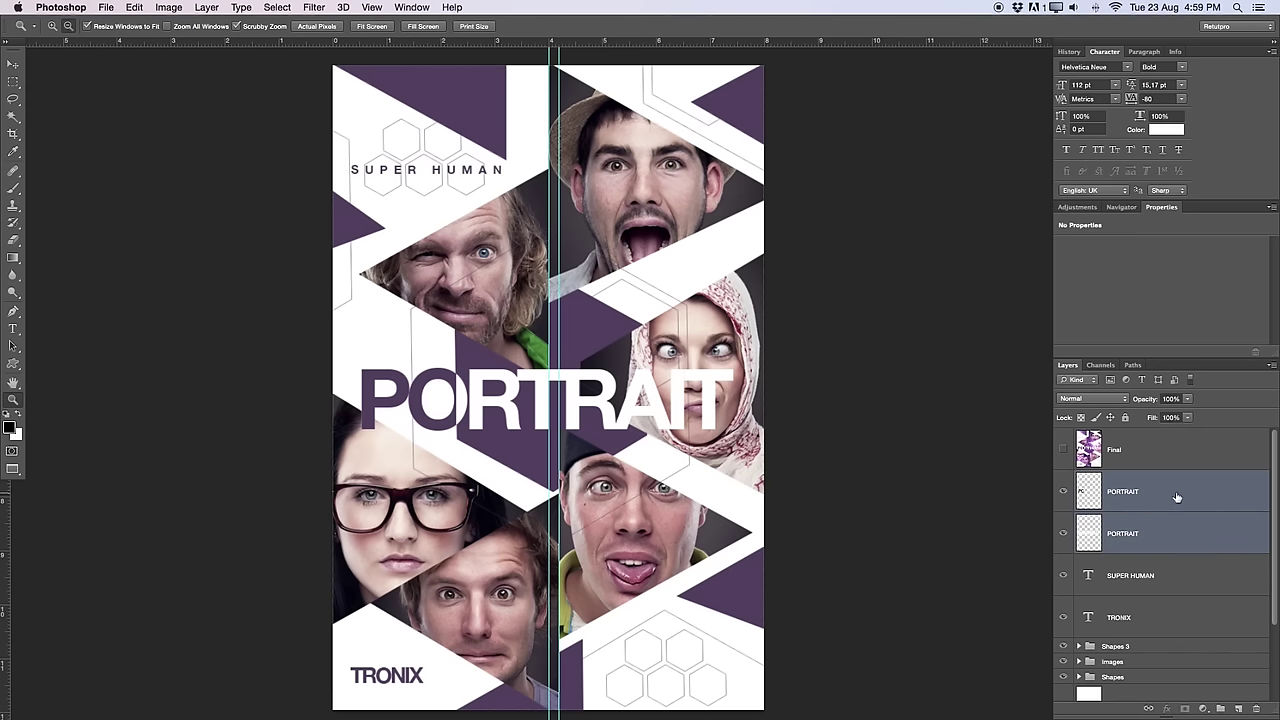
{"action": "key", "text": "super+g"}
{"action": "double_click", "coordinate": [1115, 479]}
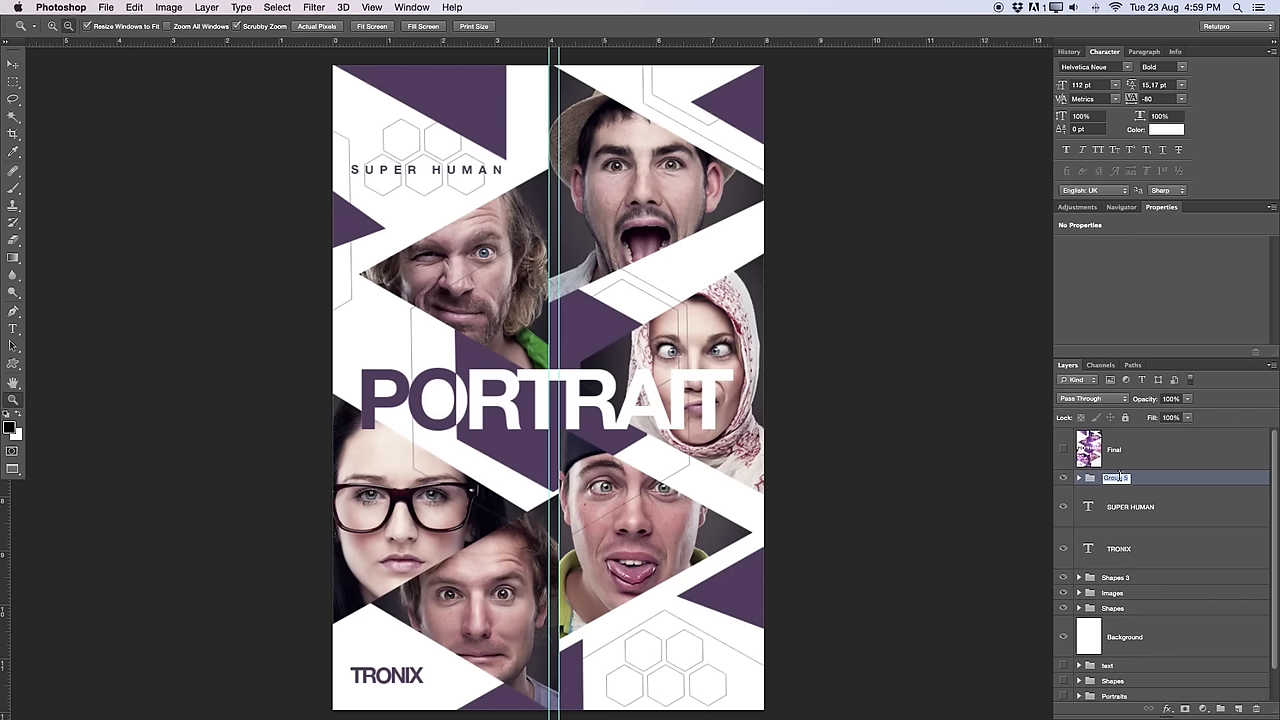
{"action": "type", "text": "Text"}
{"action": "key", "text": "Return"}
Step: Add a black Multiply drop shadow at 75% opacity, 30° angle and 1 px distance to the PORTRAIT title's group
{"action": "double_click", "coordinate": [1135, 479]}
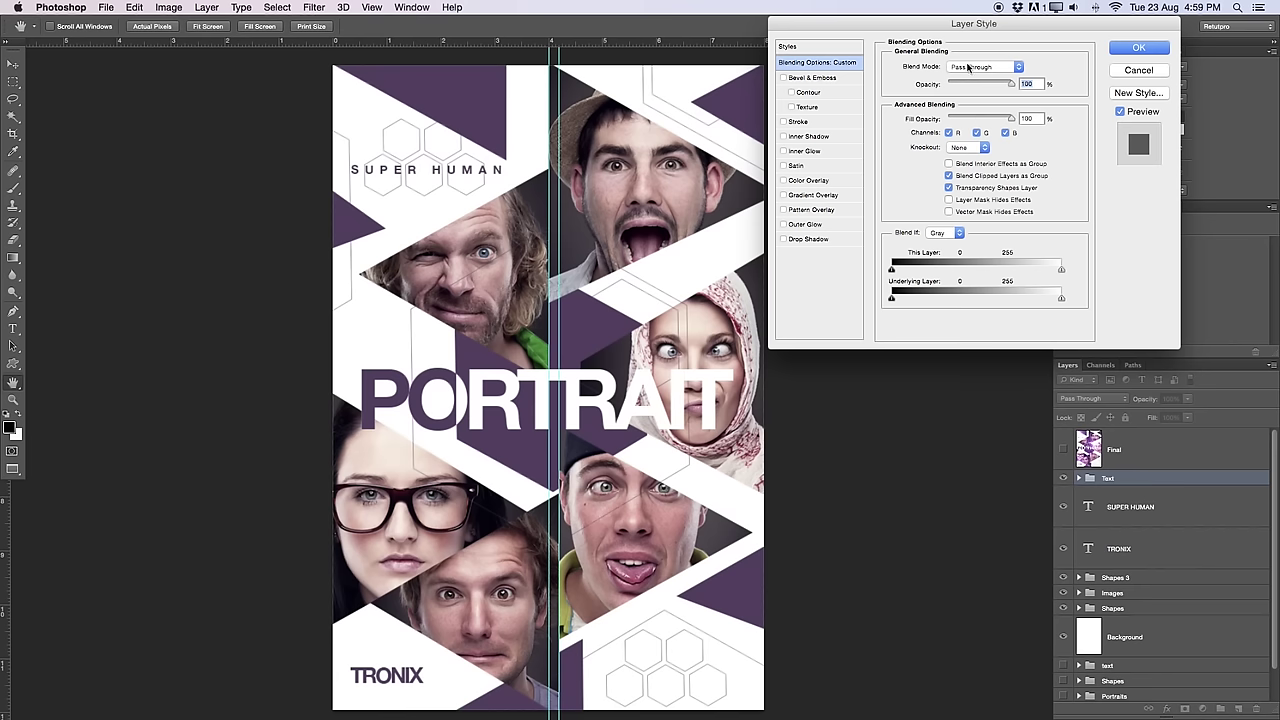
{"action": "left_click", "coordinate": [806, 239]}
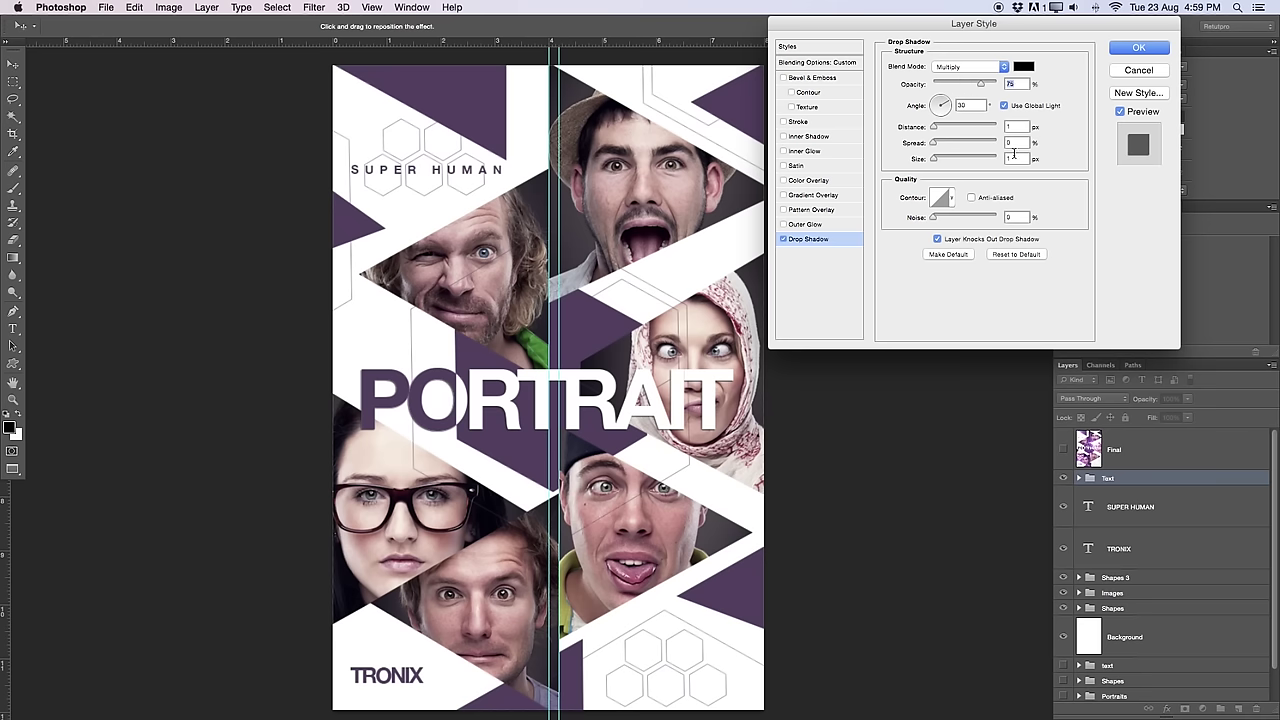
{"action": "left_click", "coordinate": [1139, 48]}
Step: Clear the vertical guides from the poster
{"action": "key", "text": "z"}
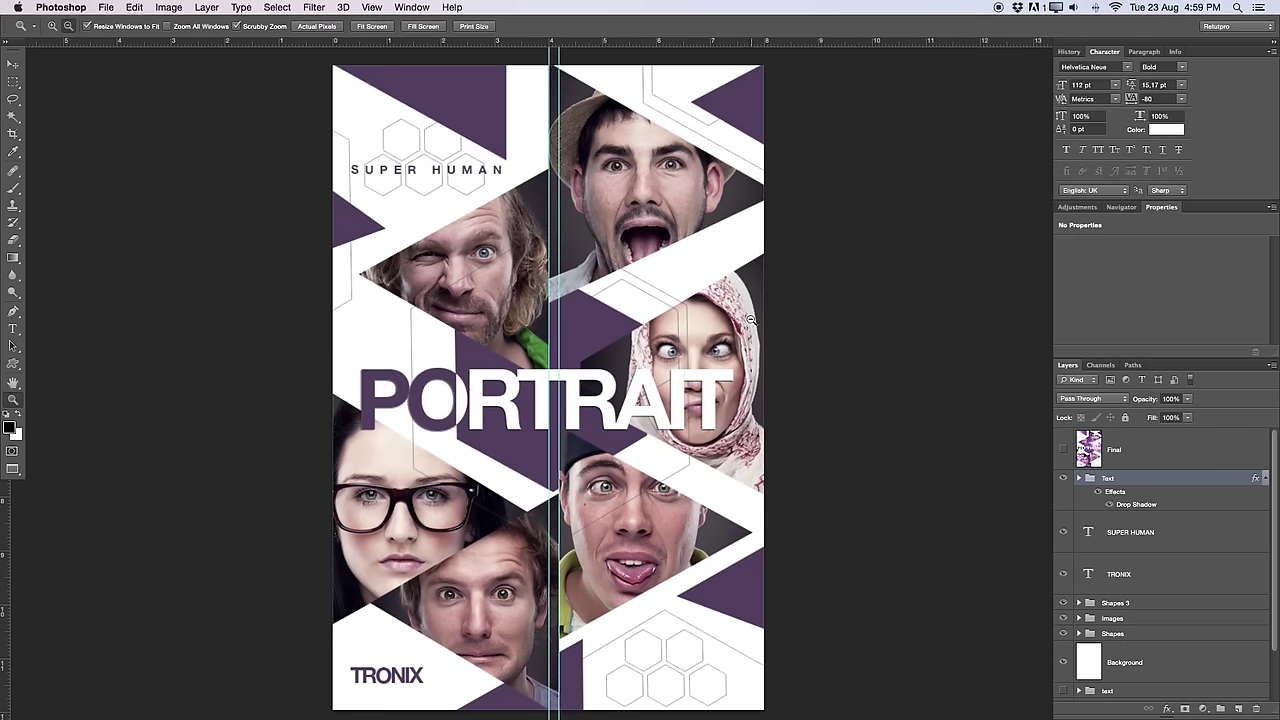
{"action": "left_click", "coordinate": [703, 345], "text": "alt"}
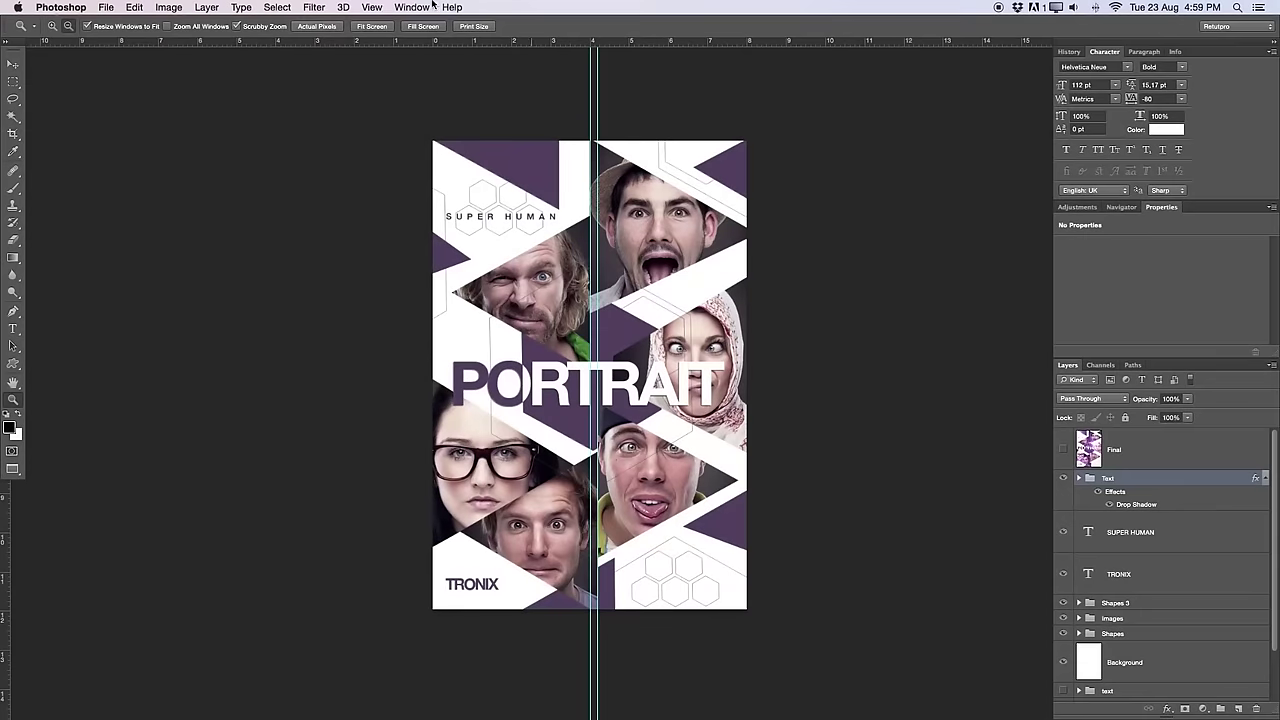
{"action": "left_click", "coordinate": [372, 7]}
{"action": "left_click", "coordinate": [398, 327]}
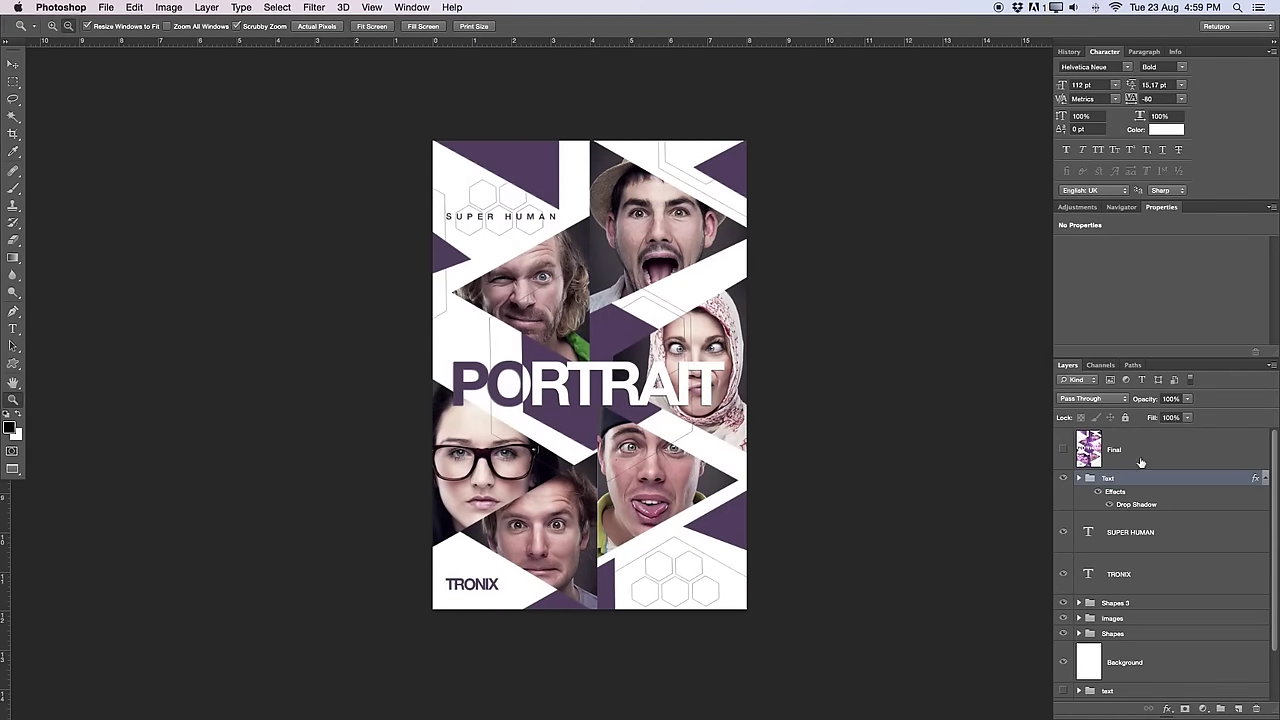
Step: Compare the recreated poster with the original design by repeatedly switching the Final layer on and off
{"action": "left_click", "coordinate": [1062, 450]}
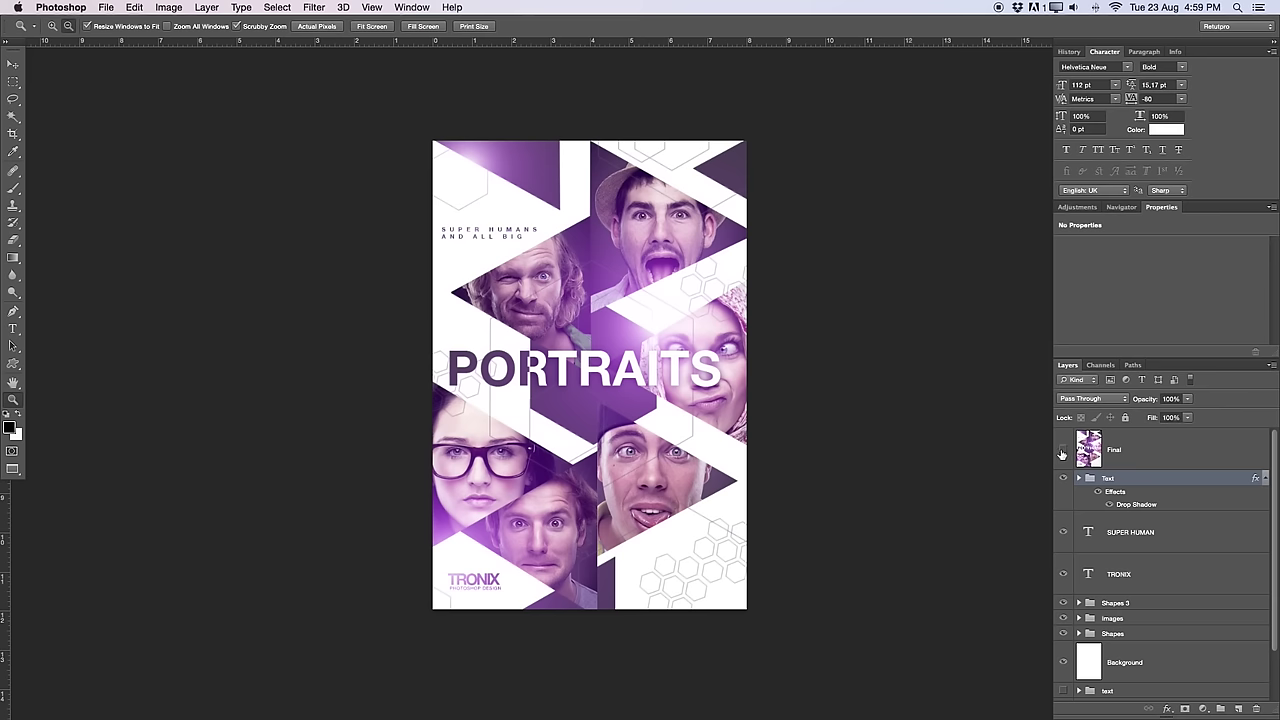
{"action": "left_click", "coordinate": [1063, 452]}
{"action": "left_click", "coordinate": [1063, 452]}
{"action": "left_click", "coordinate": [1063, 452]}
{"action": "left_click", "coordinate": [1064, 453]}
{"action": "left_click", "coordinate": [1065, 453]}
{"action": "left_click", "coordinate": [1065, 453]}
{"action": "left_click", "coordinate": [1065, 453]}
{"action": "left_click", "coordinate": [1065, 453]}
{"action": "left_click", "coordinate": [1066, 453]}
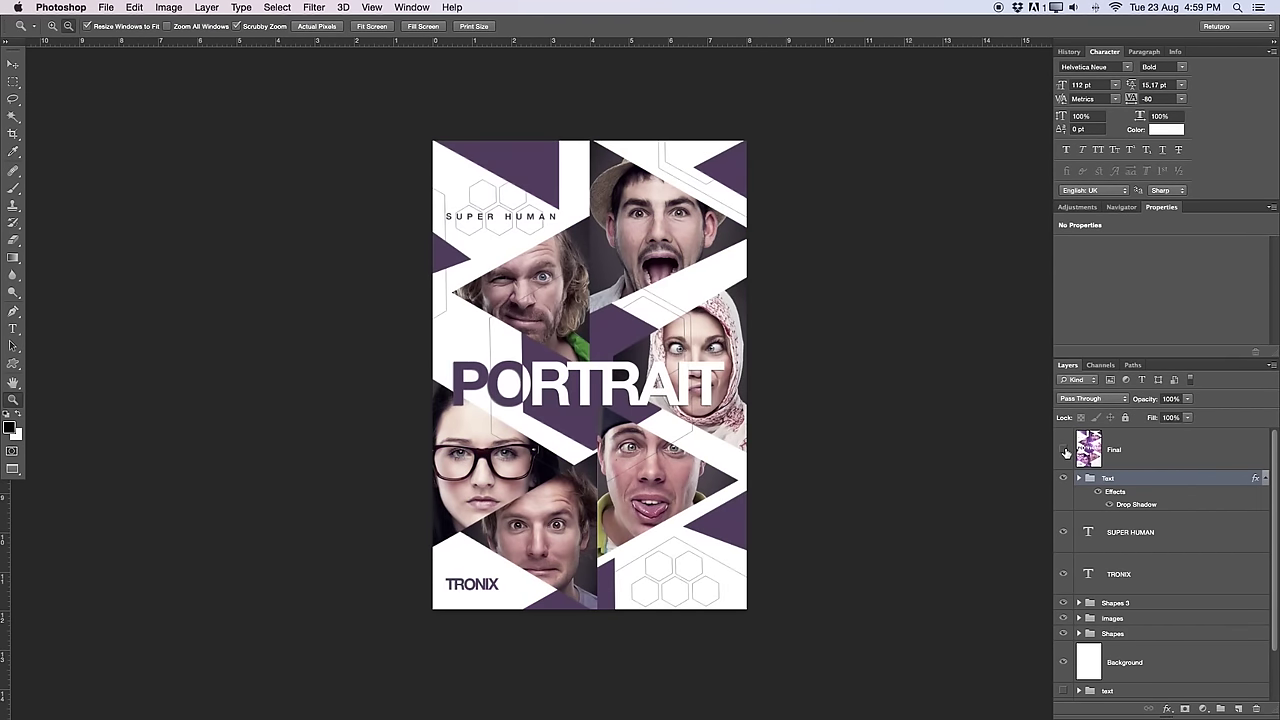
{"action": "left_click", "coordinate": [1065, 453]}
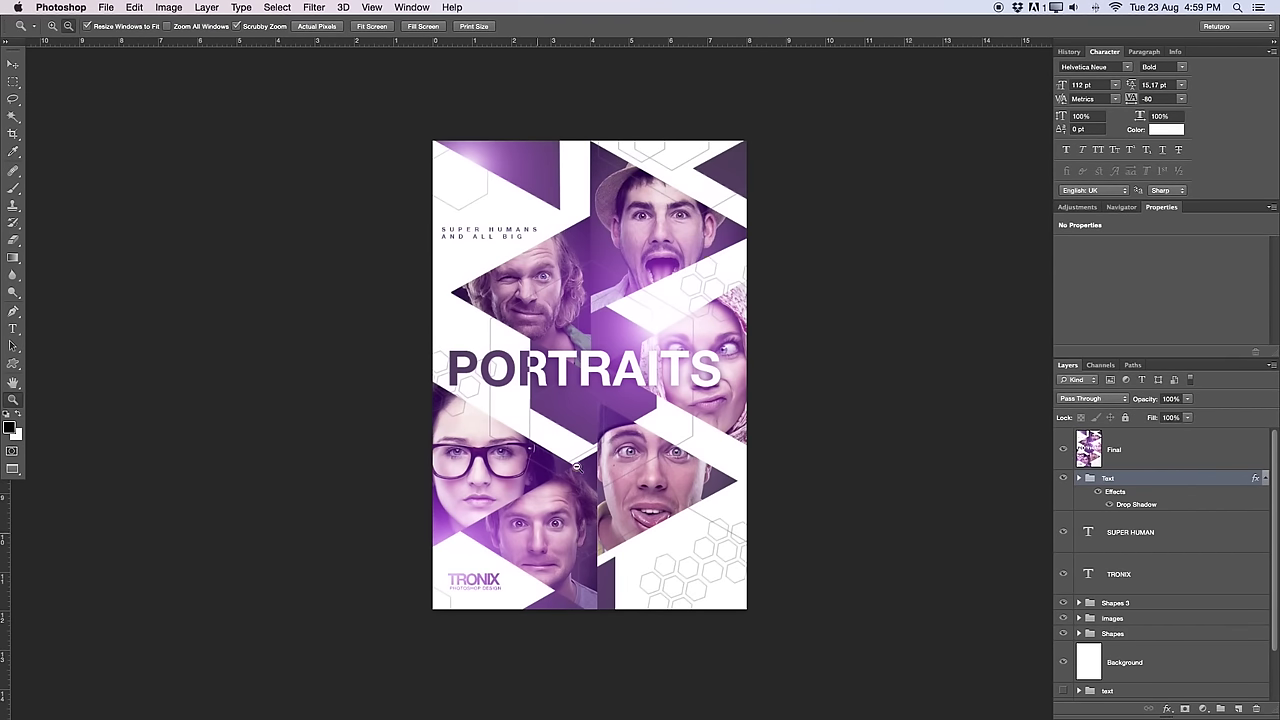
{"action": "left_click", "coordinate": [1065, 452]}
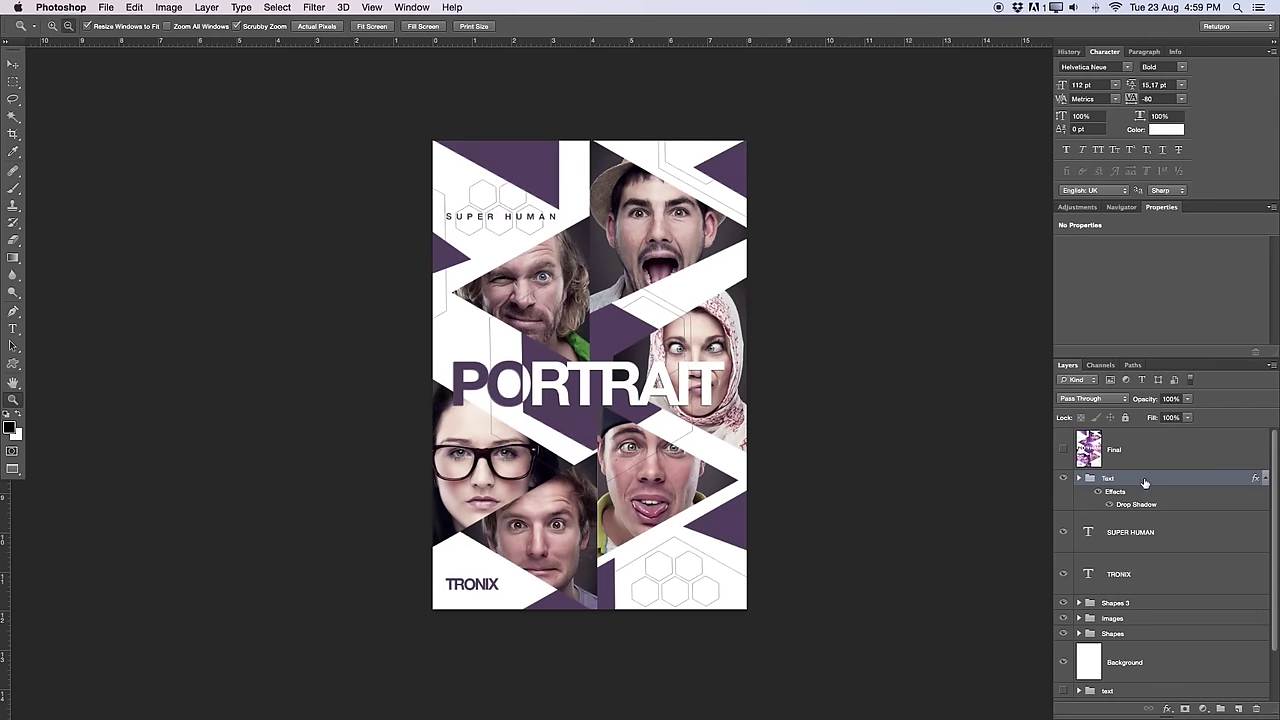
Step: Group the SUPER HUMAN and TRONIX text layers and name the group "Text"
{"action": "left_click", "coordinate": [1189, 544]}
{"action": "left_click", "coordinate": [1166, 560], "text": "shift"}
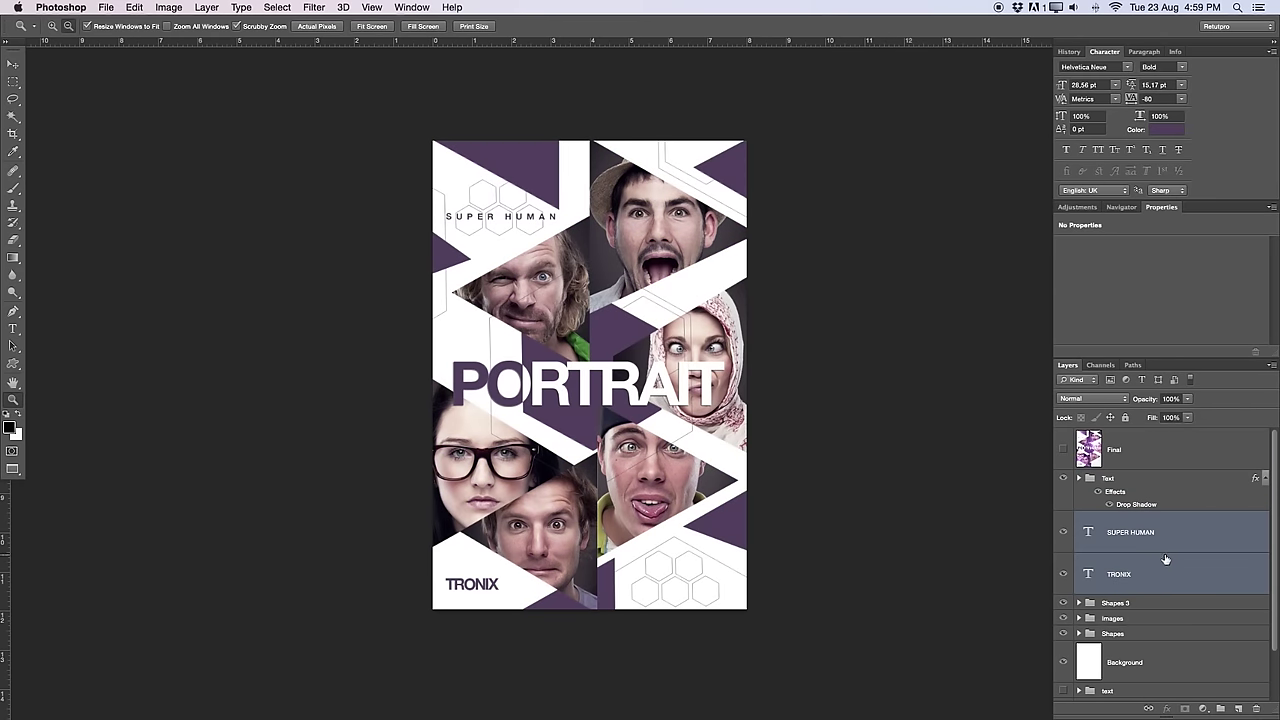
{"action": "key", "text": "super+g"}
{"action": "double_click", "coordinate": [1112, 519]}
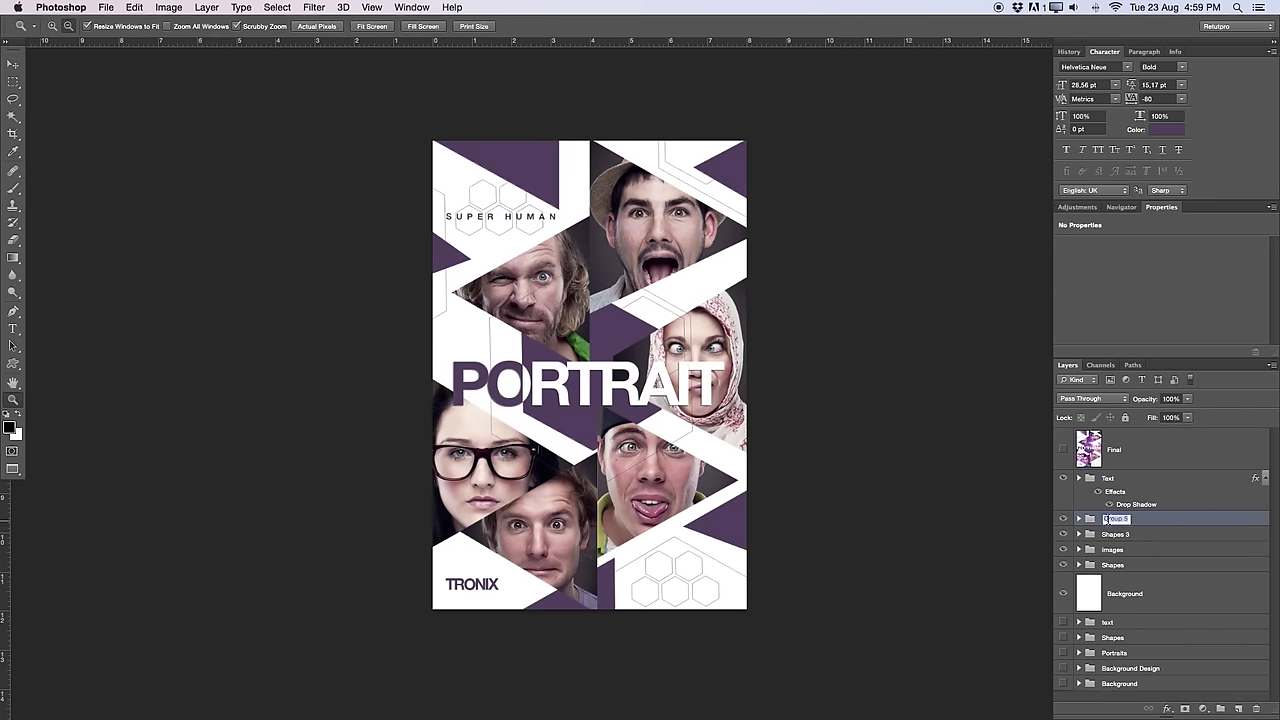
{"action": "type", "text": "Text"}
{"action": "key", "text": "Return"}
Step: Collapse the upper Text group's effects list and stamp all visible layers into a new merged layer above that group
{"action": "left_click", "coordinate": [1268, 479]}
{"action": "left_click", "coordinate": [1132, 479]}
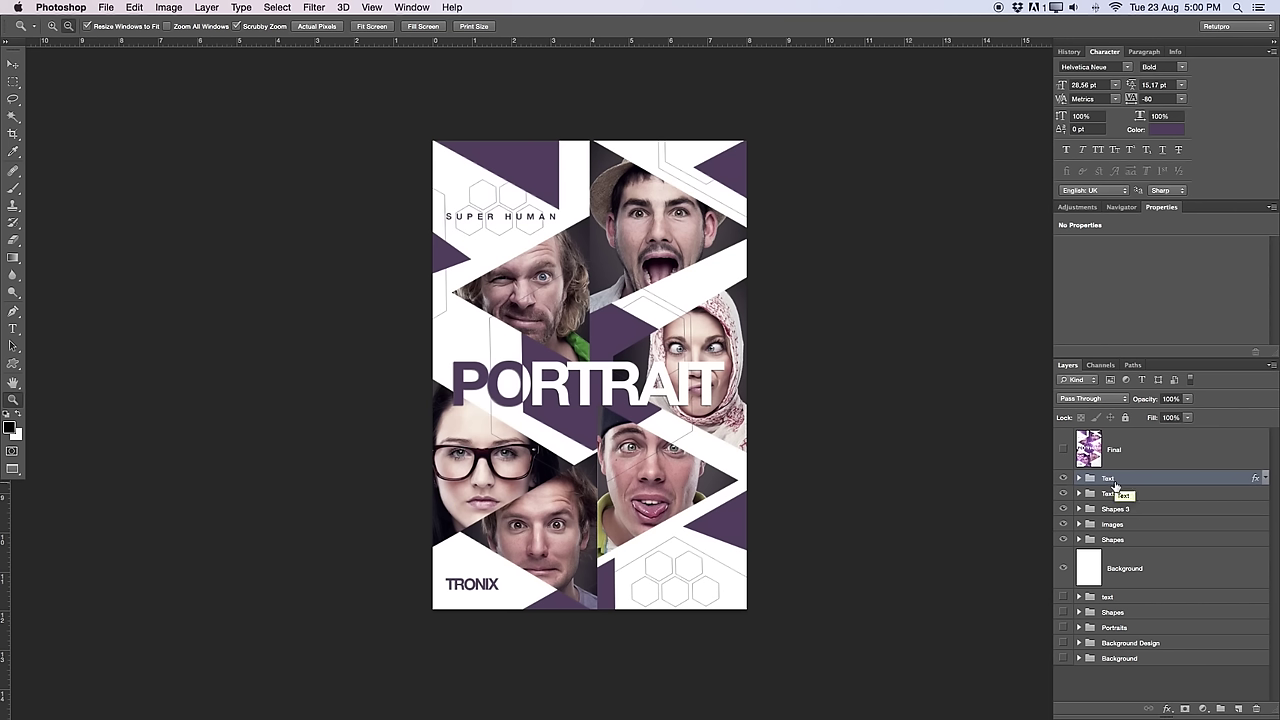
{"action": "key", "text": "super+alt+shift+e"}
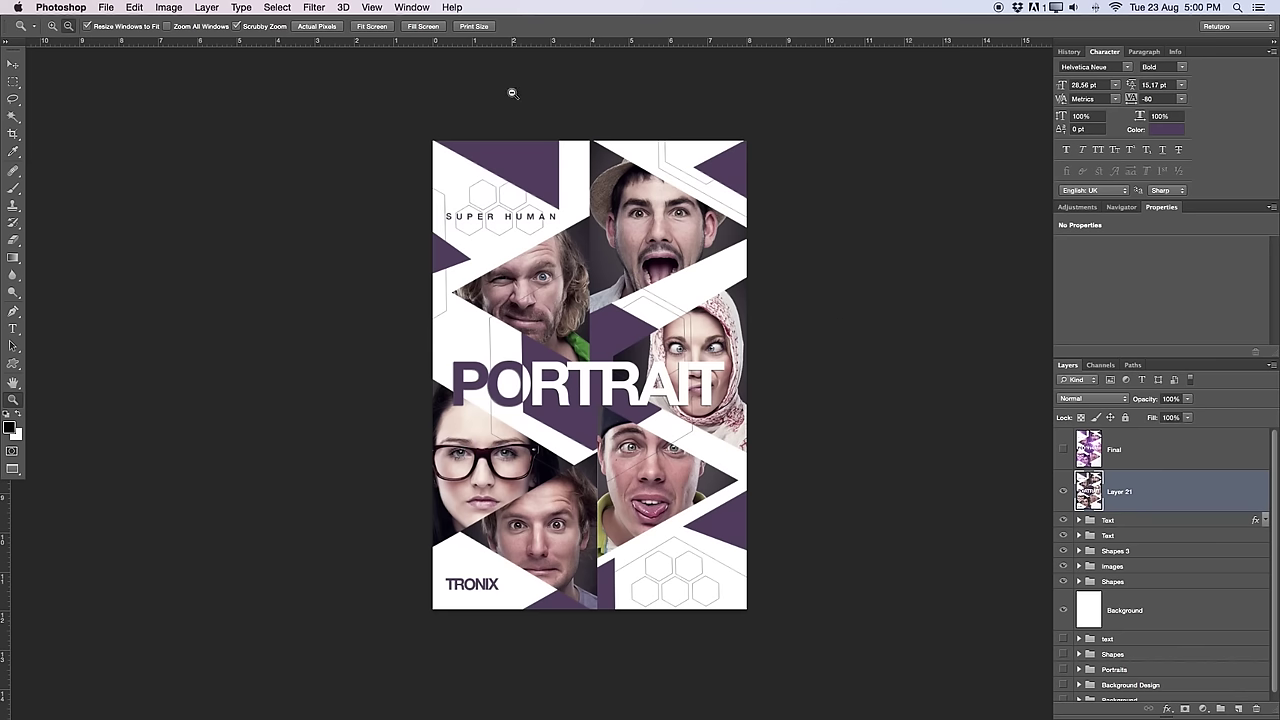
Step: Open the Knoll Light Factory filter on the merged layer and move the flare just above the PORTRAIT title
{"action": "left_click", "coordinate": [313, 7]}
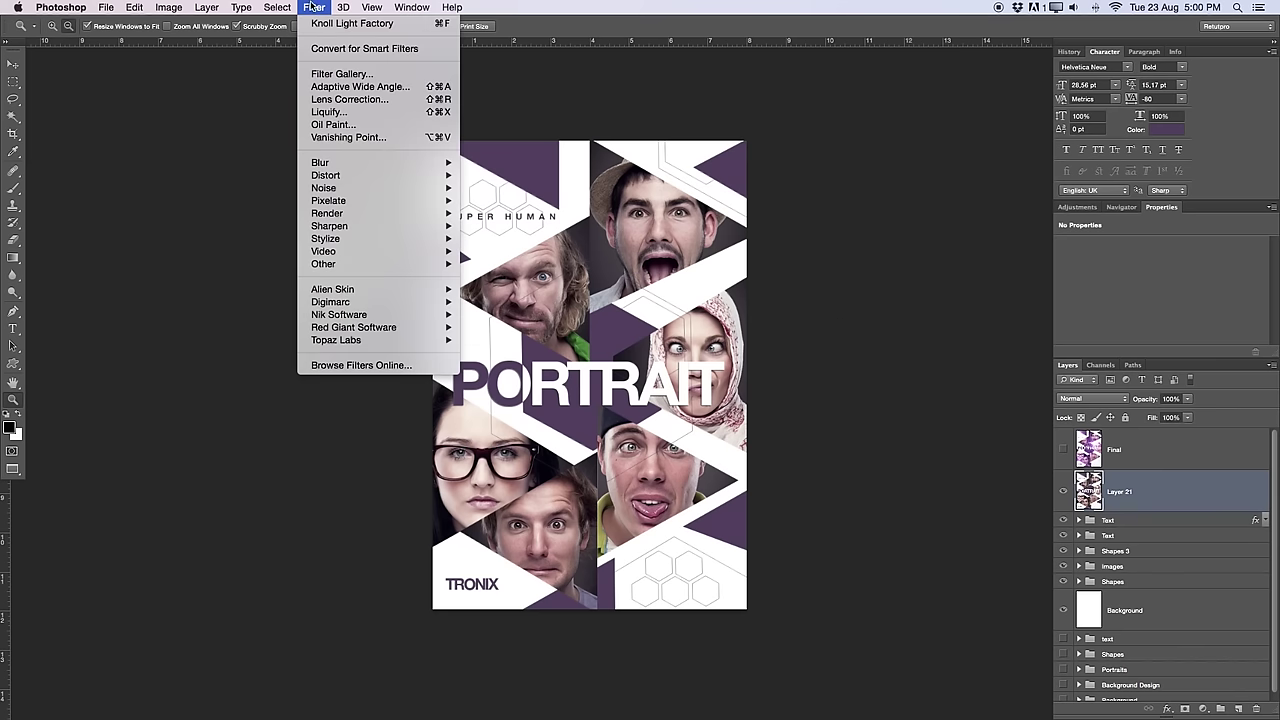
{"action": "mouse_move", "coordinate": [338, 332]}
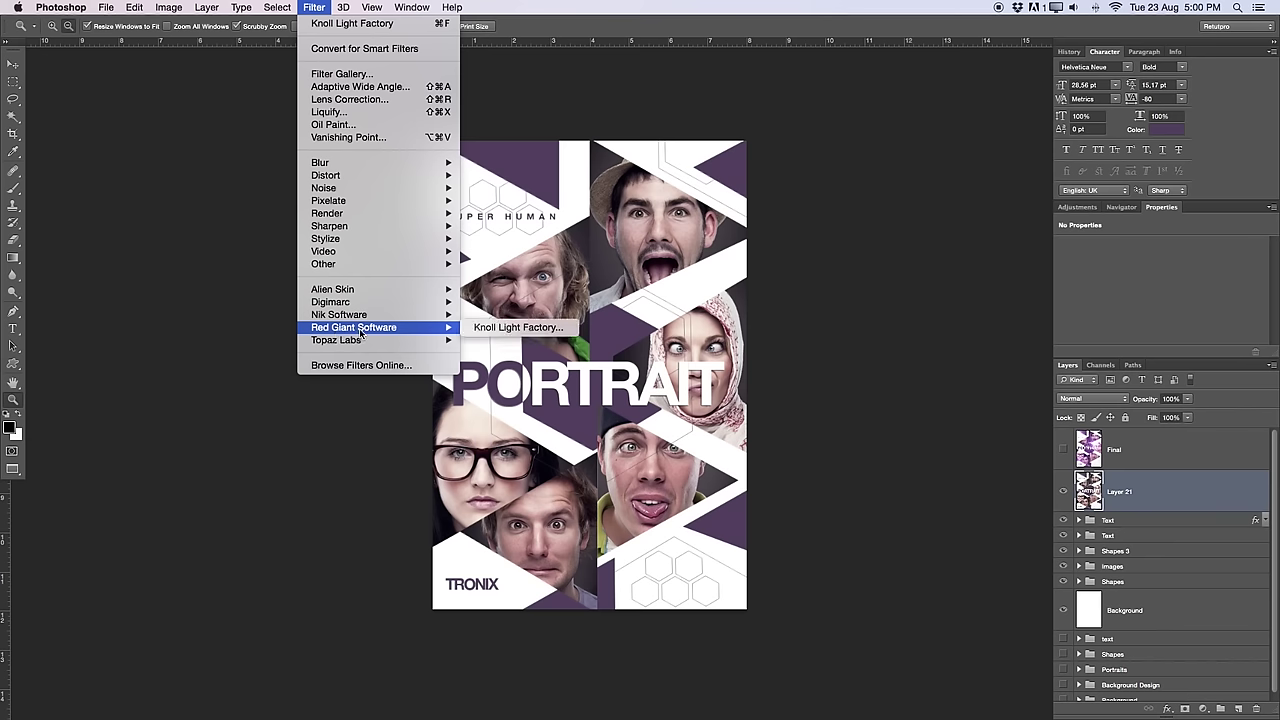
{"action": "left_click", "coordinate": [548, 330]}
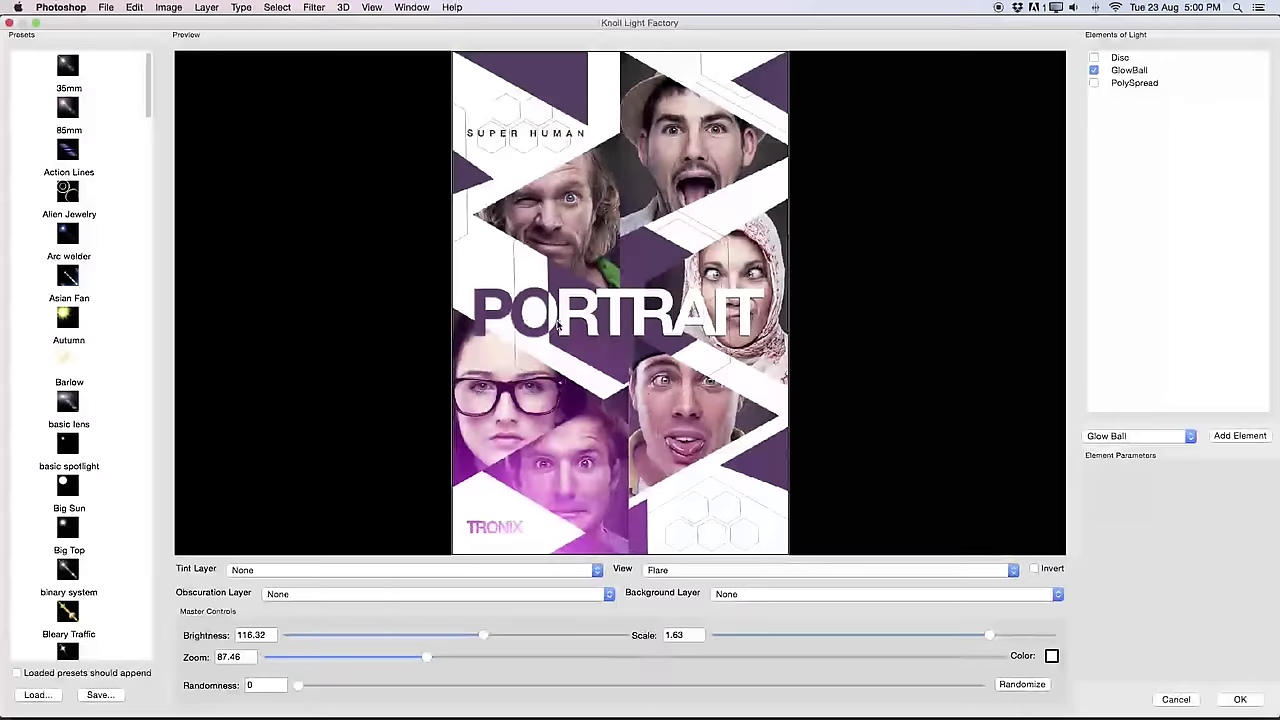
{"action": "left_click_drag", "start_coordinate": [535, 507], "coordinate": [606, 233]}
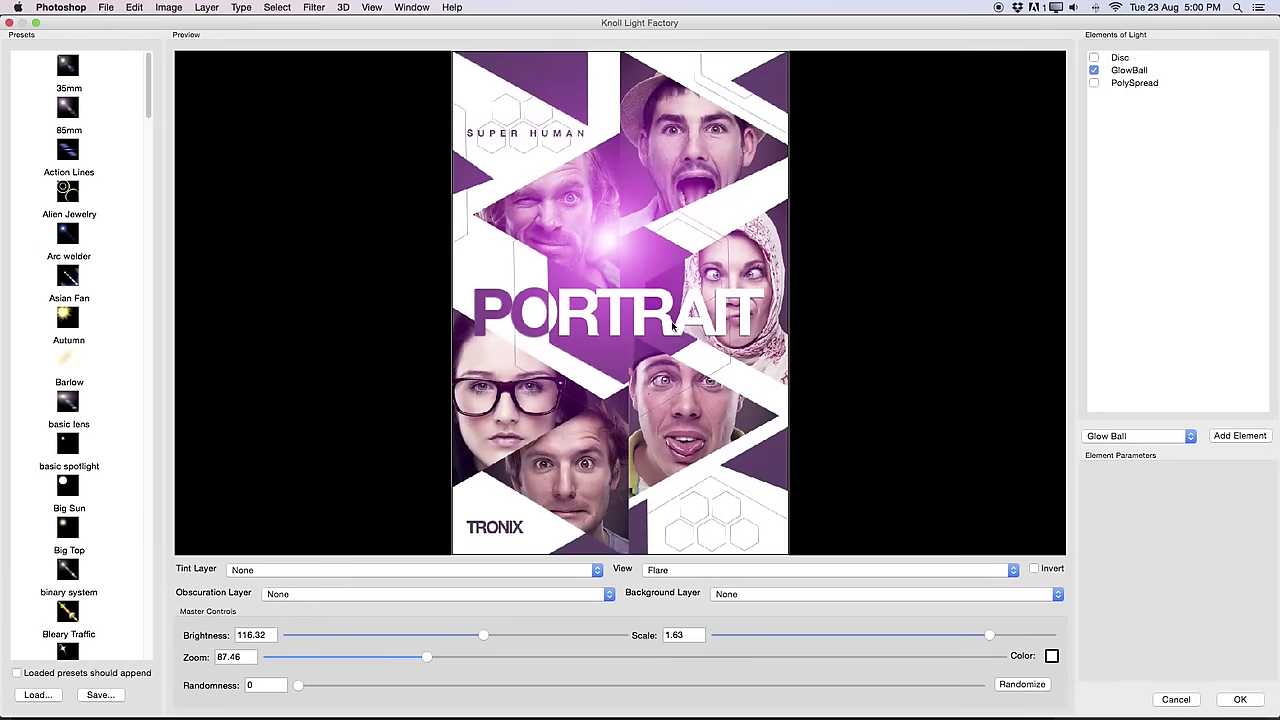
Step: Try the flare with the Disc and PolySpread elements near the woman in the headscarf, and switch both elements off again
{"action": "left_click", "coordinate": [1100, 58]}
{"action": "left_click", "coordinate": [1094, 83]}
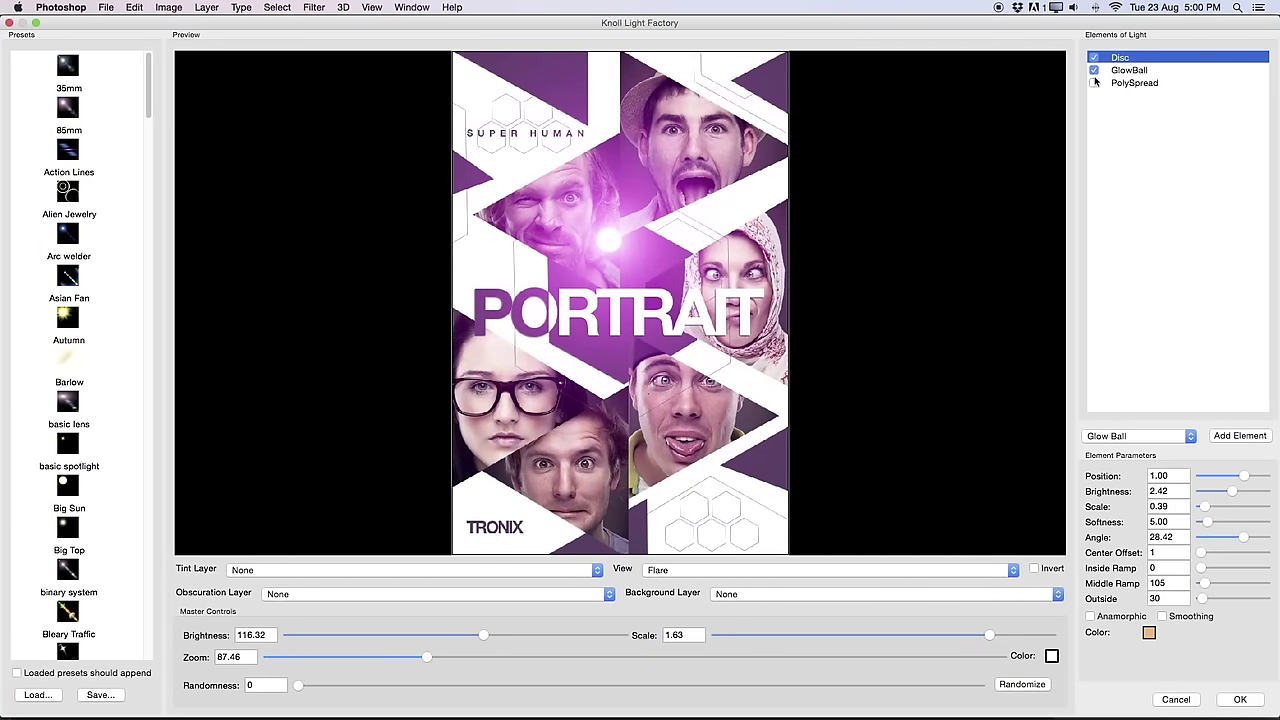
{"action": "left_click_drag", "start_coordinate": [608, 240], "coordinate": [654, 270]}
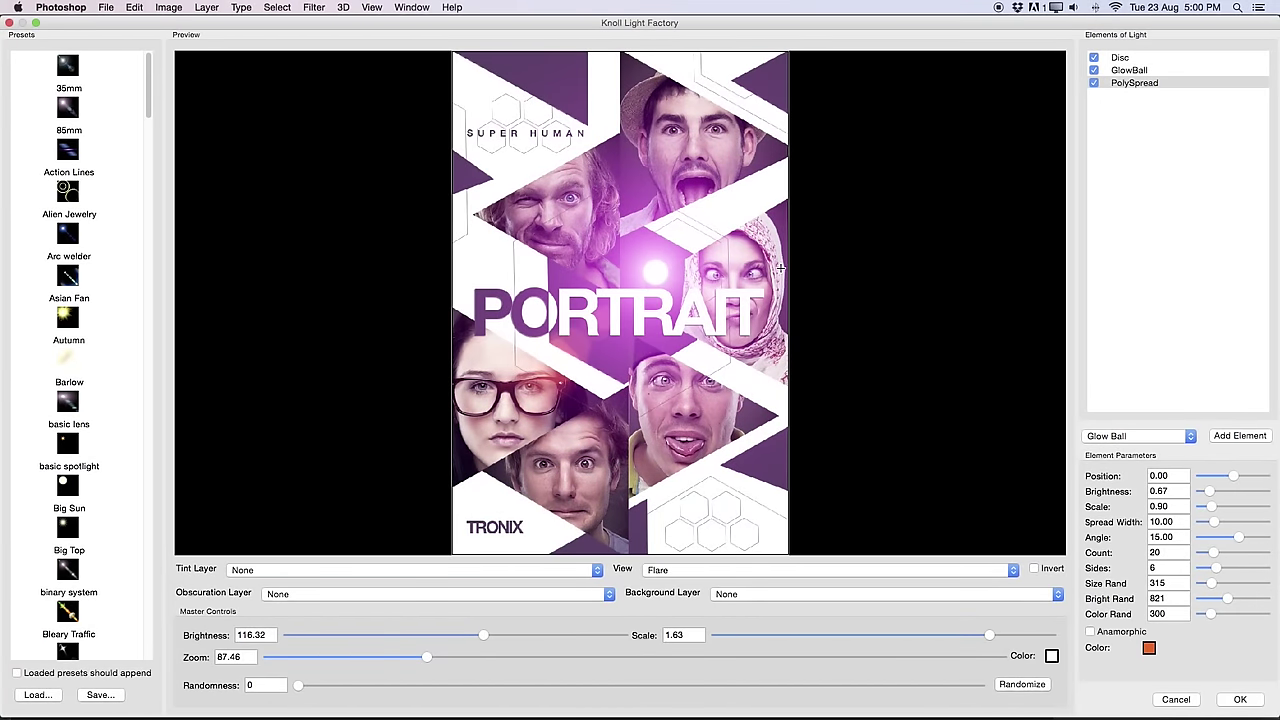
{"action": "left_click", "coordinate": [1094, 83]}
{"action": "left_click", "coordinate": [1094, 57]}
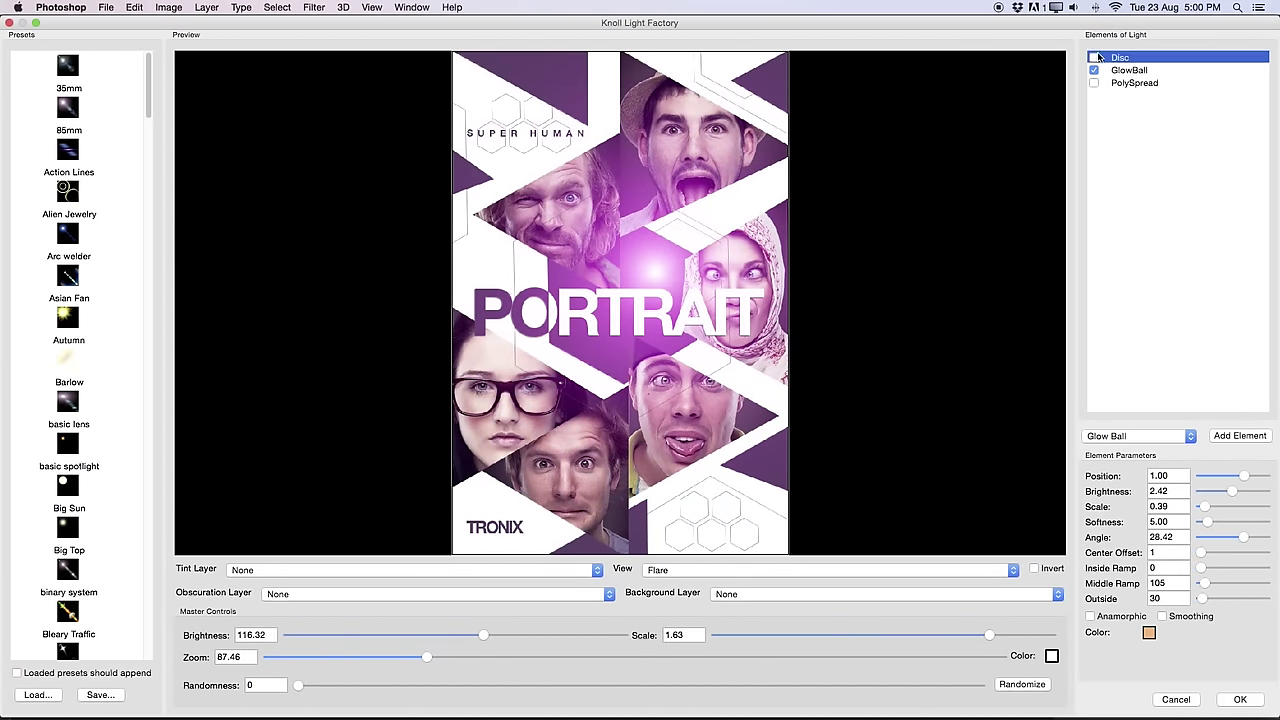
Step: Set the GlowBall flare's brightness to 125.05, place it near the poster's upper-right corner, and apply the filter
{"action": "left_click", "coordinate": [1147, 74]}
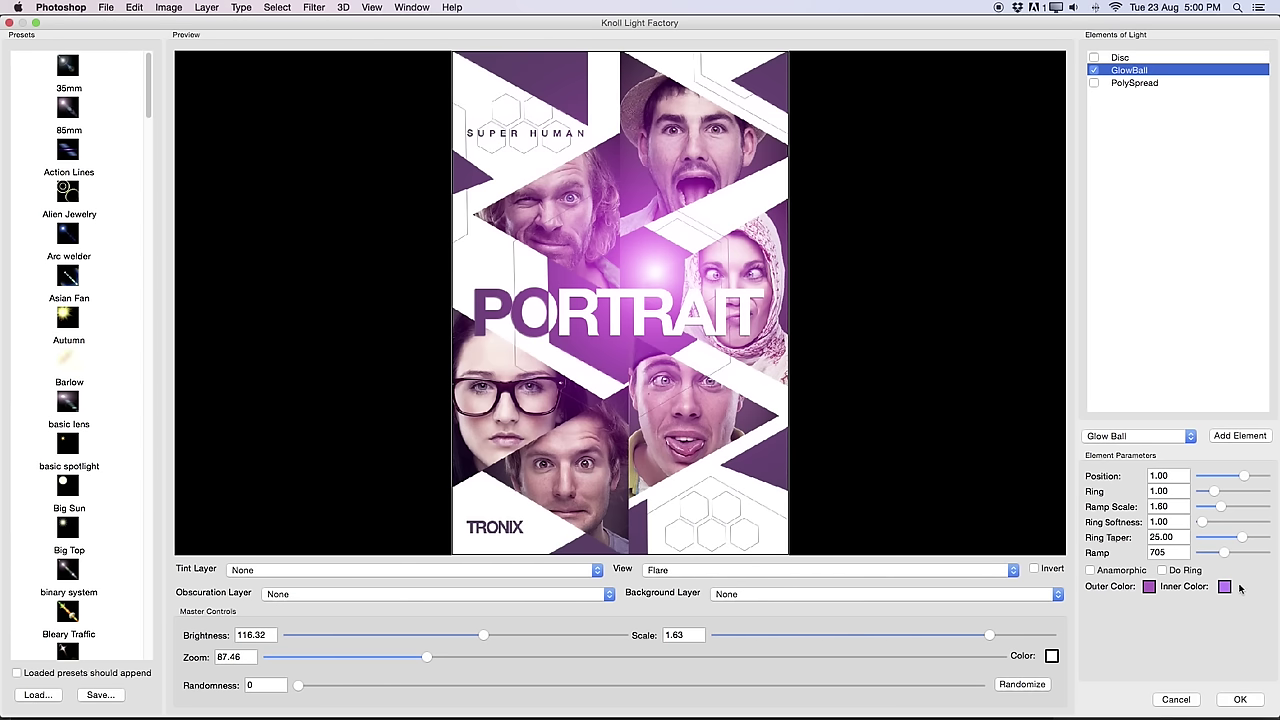
{"action": "left_click", "coordinate": [706, 347]}
{"action": "left_click_drag", "start_coordinate": [664, 279], "coordinate": [731, 209]}
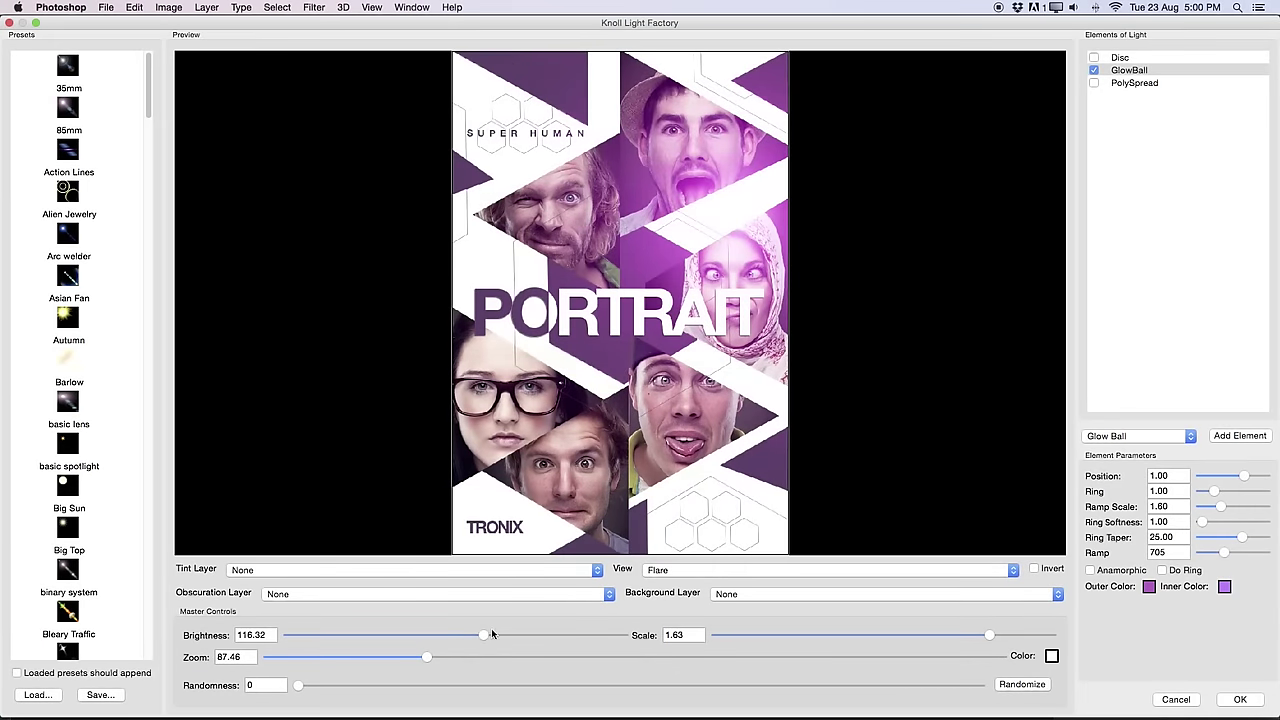
{"action": "left_click_drag", "start_coordinate": [492, 634], "coordinate": [497, 635]}
{"action": "left_click_drag", "start_coordinate": [746, 172], "coordinate": [493, 250]}
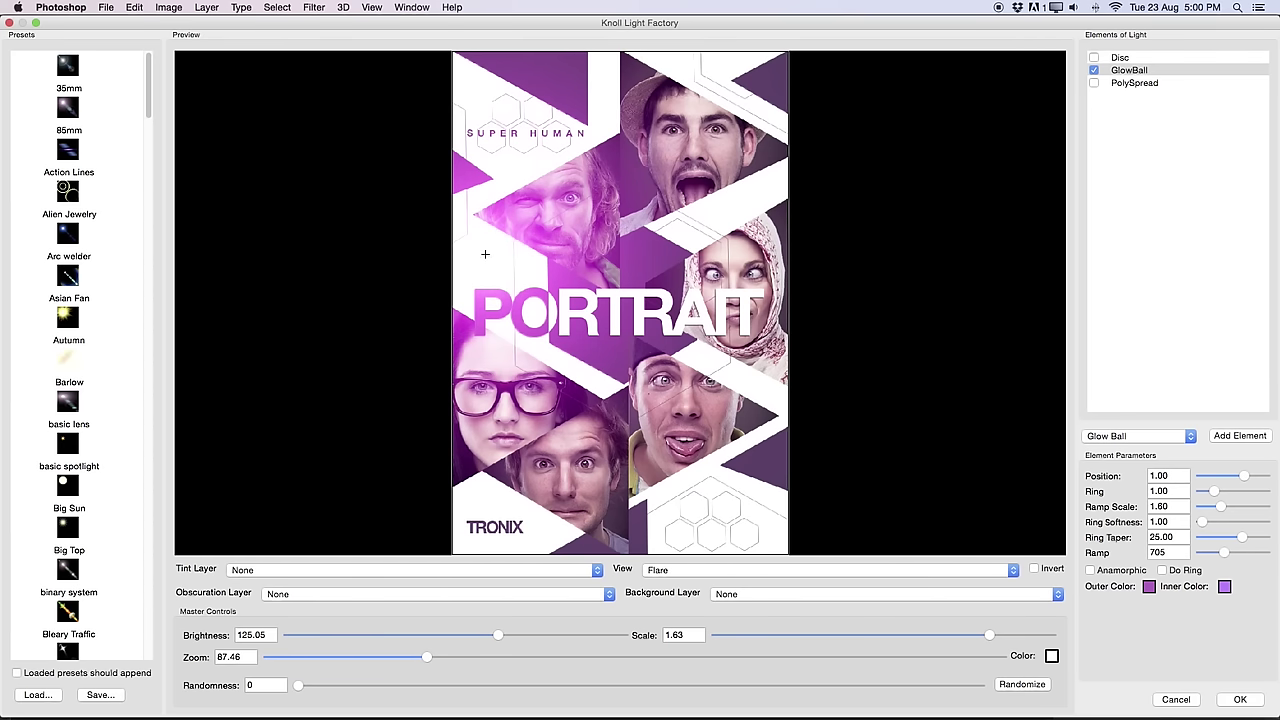
{"action": "left_click_drag", "start_coordinate": [485, 258], "coordinate": [723, 60]}
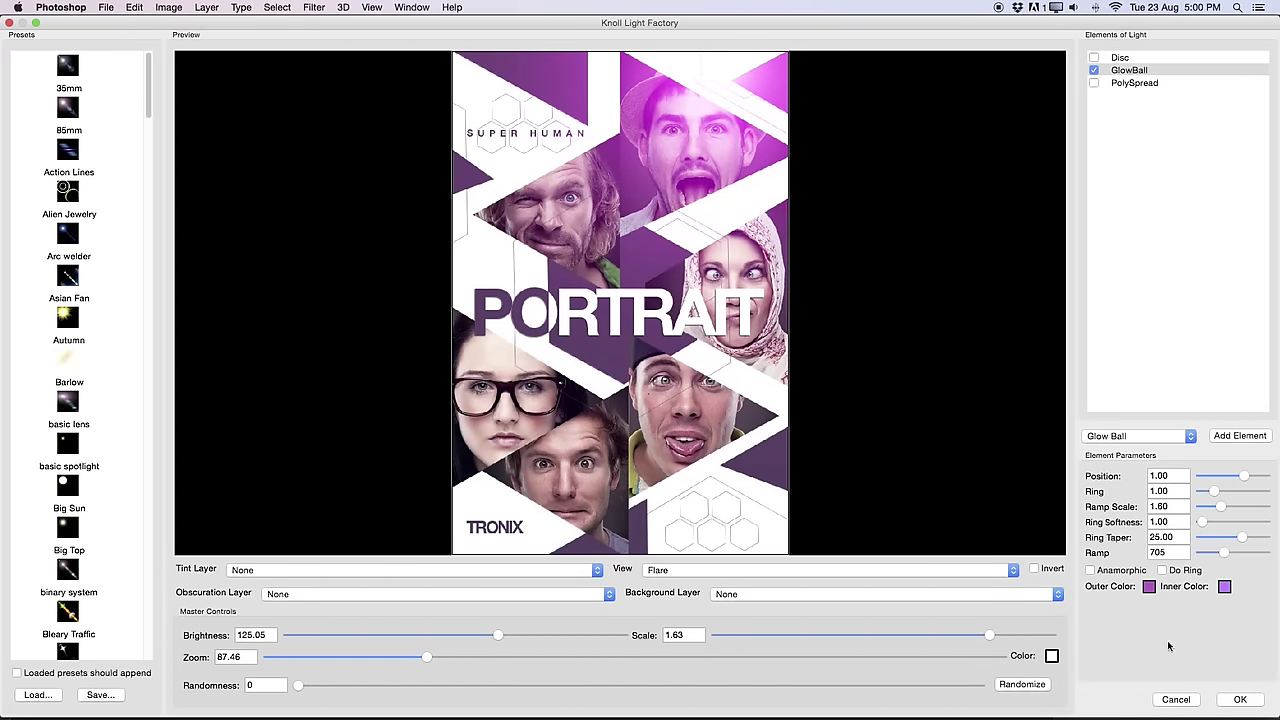
{"action": "left_click", "coordinate": [1239, 698]}
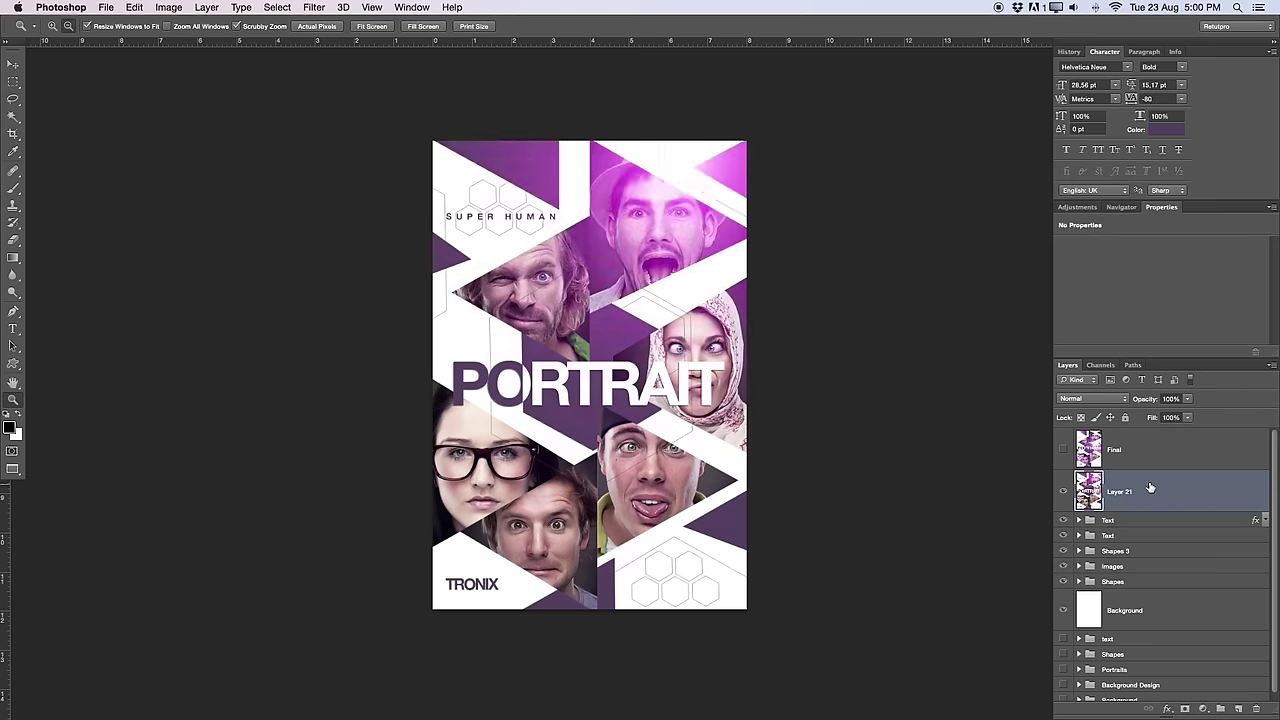
Step: Add a second Knoll Light Factory GlowBall flare near the poster's lower-left edge, just above the TRONIX text, and apply it
{"action": "left_click", "coordinate": [371, 7]}
{"action": "mouse_move", "coordinate": [314, 7]}
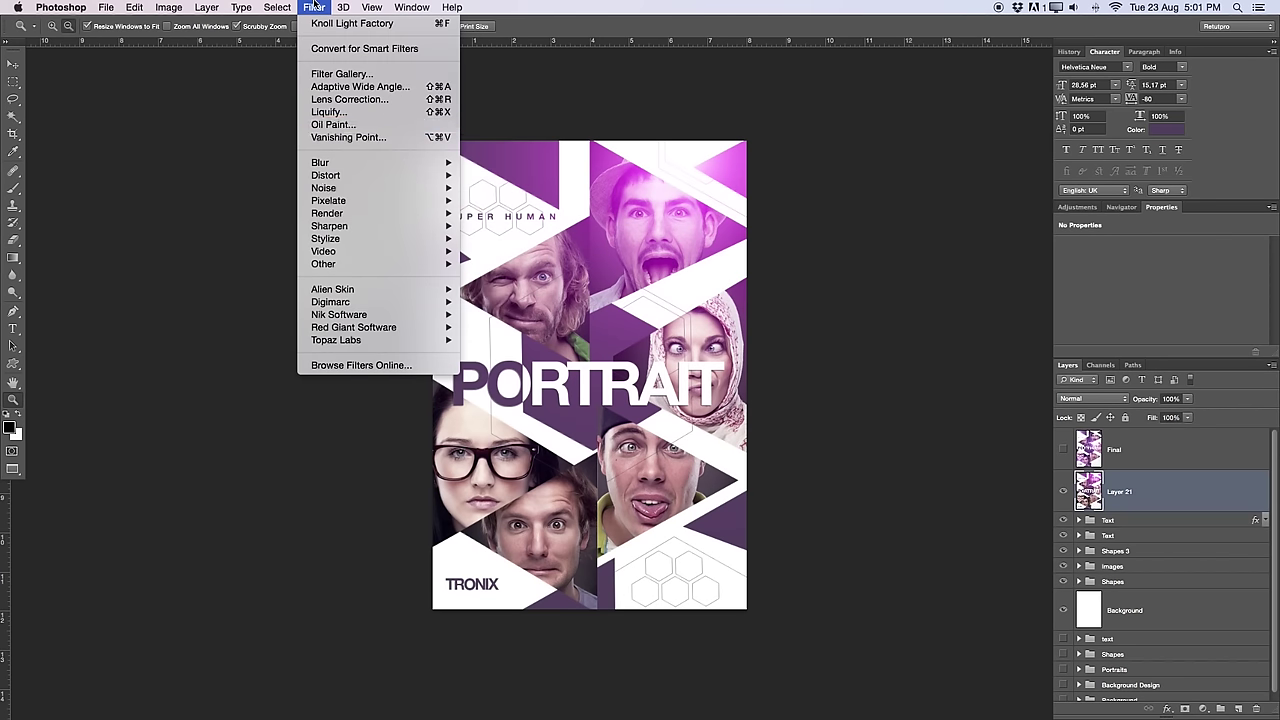
{"action": "mouse_move", "coordinate": [345, 330]}
{"action": "left_click", "coordinate": [545, 329]}
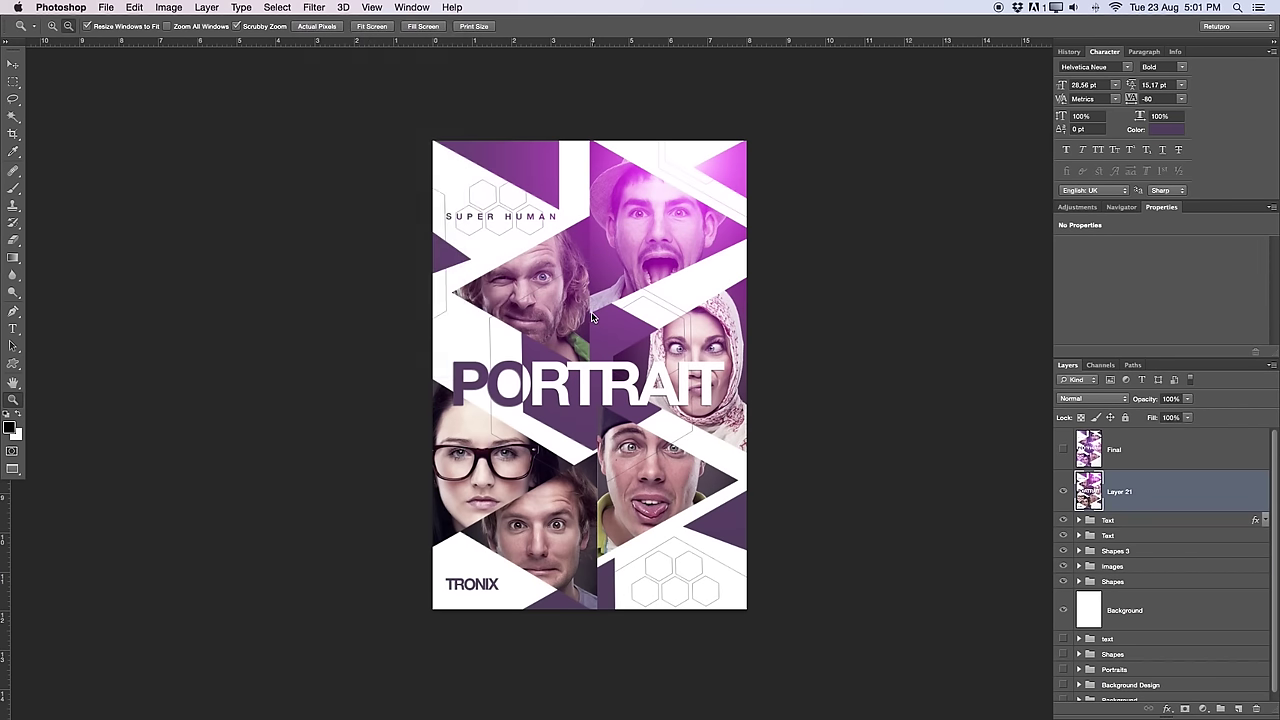
{"action": "left_click_drag", "start_coordinate": [730, 116], "coordinate": [481, 498]}
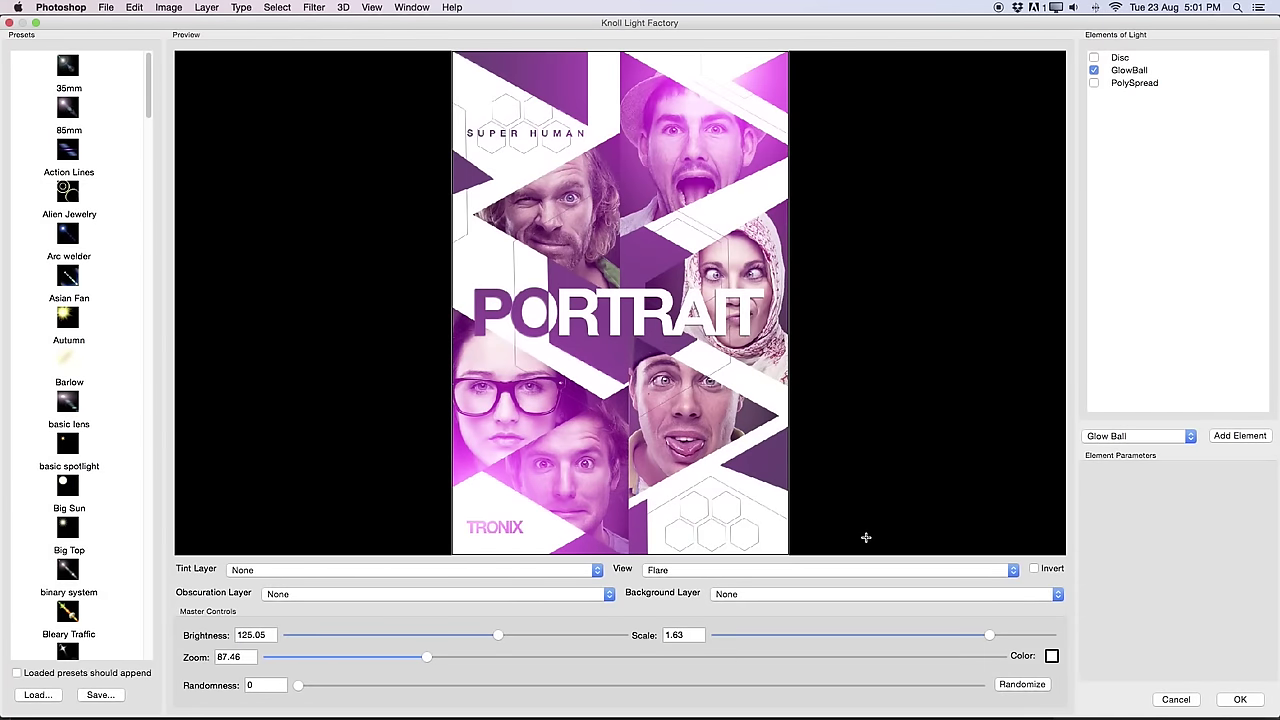
{"action": "left_click", "coordinate": [1227, 698]}
Step: Add a third Knoll Light Factory GlowBall flare at 67.40 brightness, just above and left of the woman in the headscarf, and apply it
{"action": "left_click", "coordinate": [314, 7]}
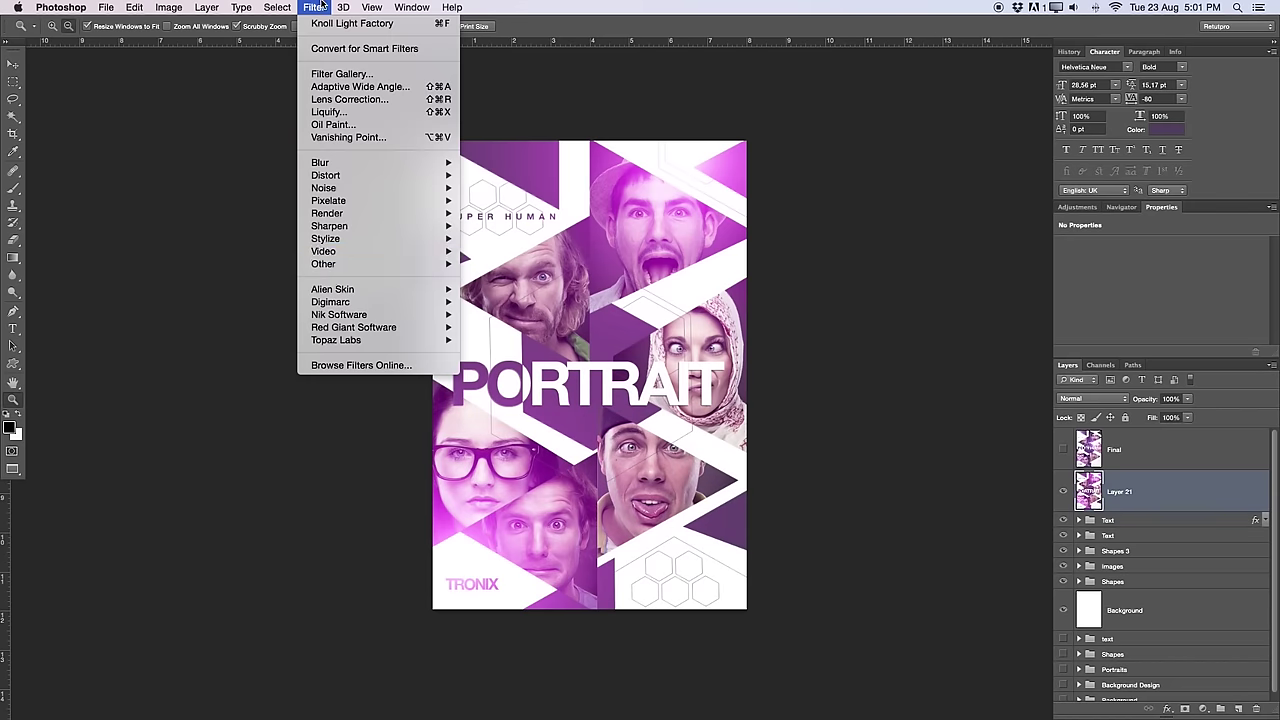
{"action": "mouse_move", "coordinate": [350, 327]}
{"action": "left_click", "coordinate": [534, 327]}
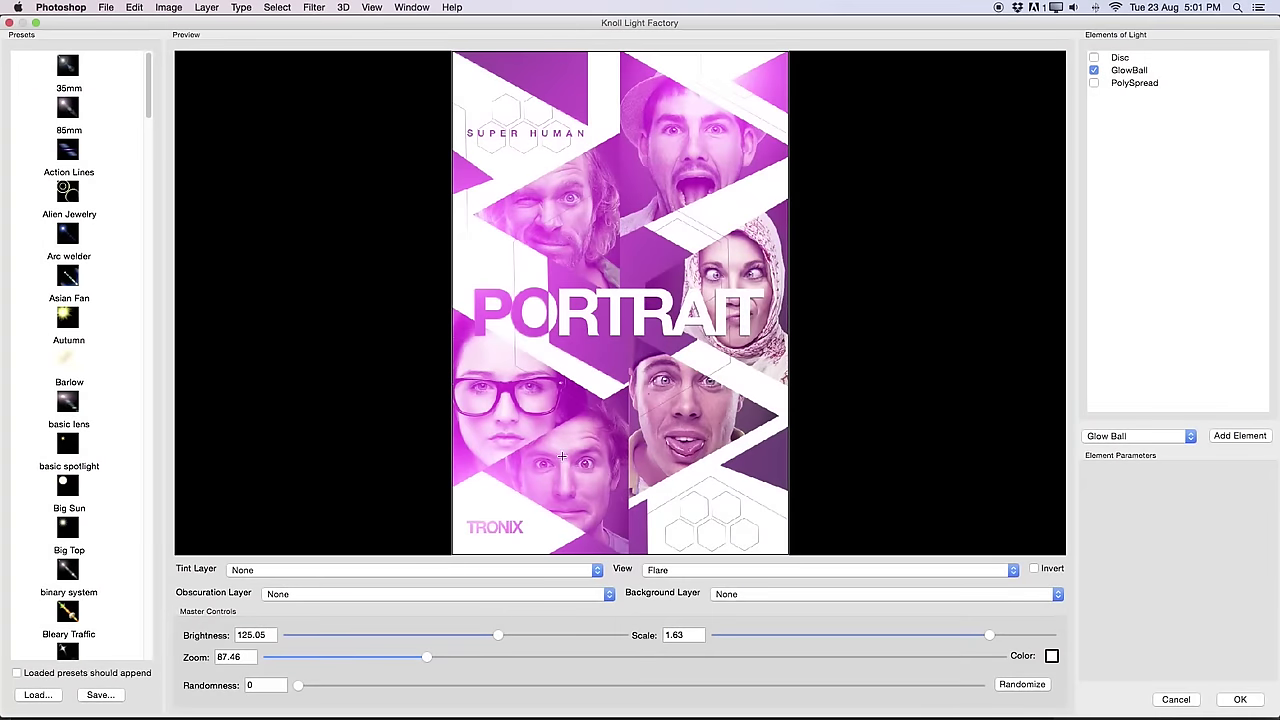
{"action": "left_click_drag", "start_coordinate": [497, 635], "coordinate": [455, 635]}
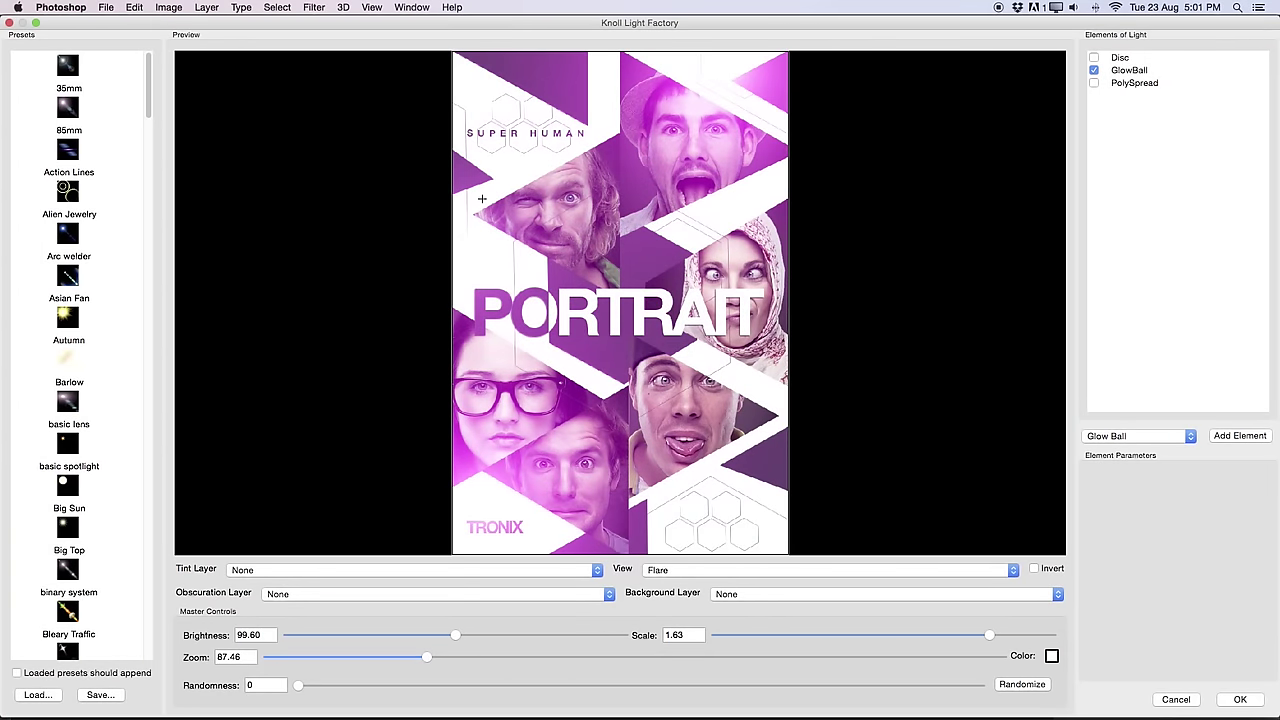
{"action": "left_click_drag", "start_coordinate": [465, 210], "coordinate": [682, 235]}
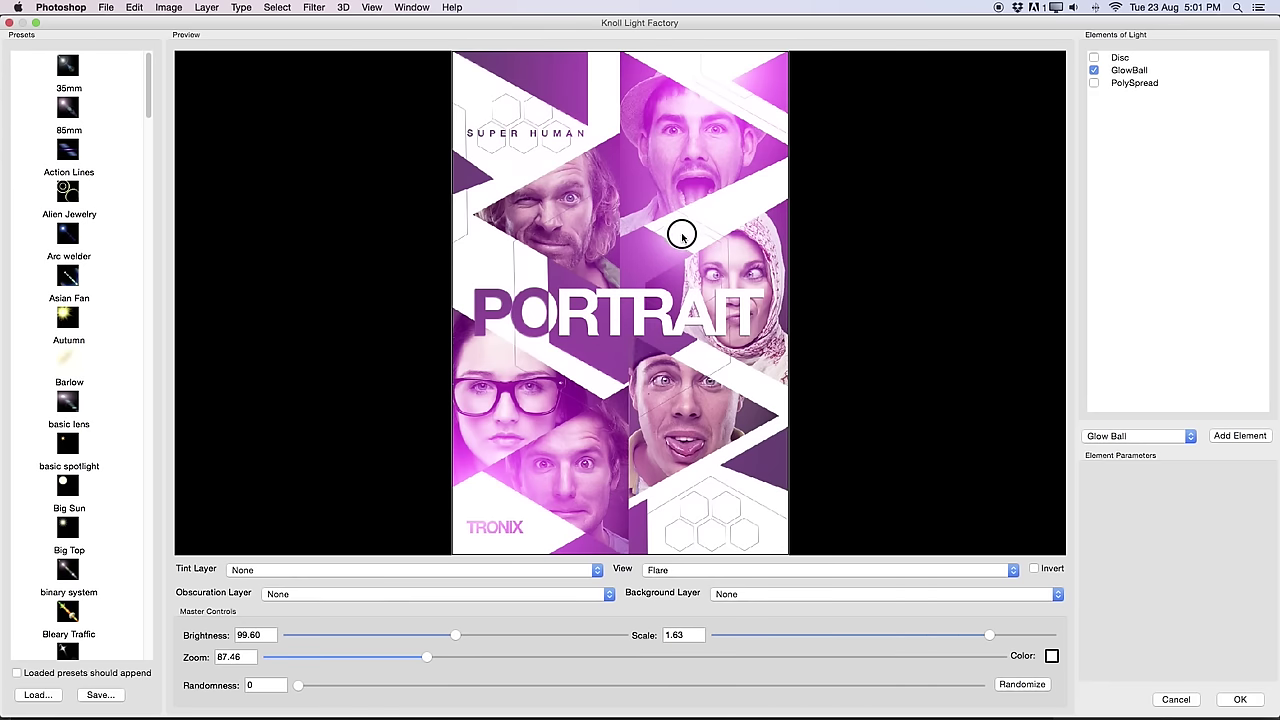
{"action": "left_click_drag", "start_coordinate": [455, 635], "coordinate": [401, 635]}
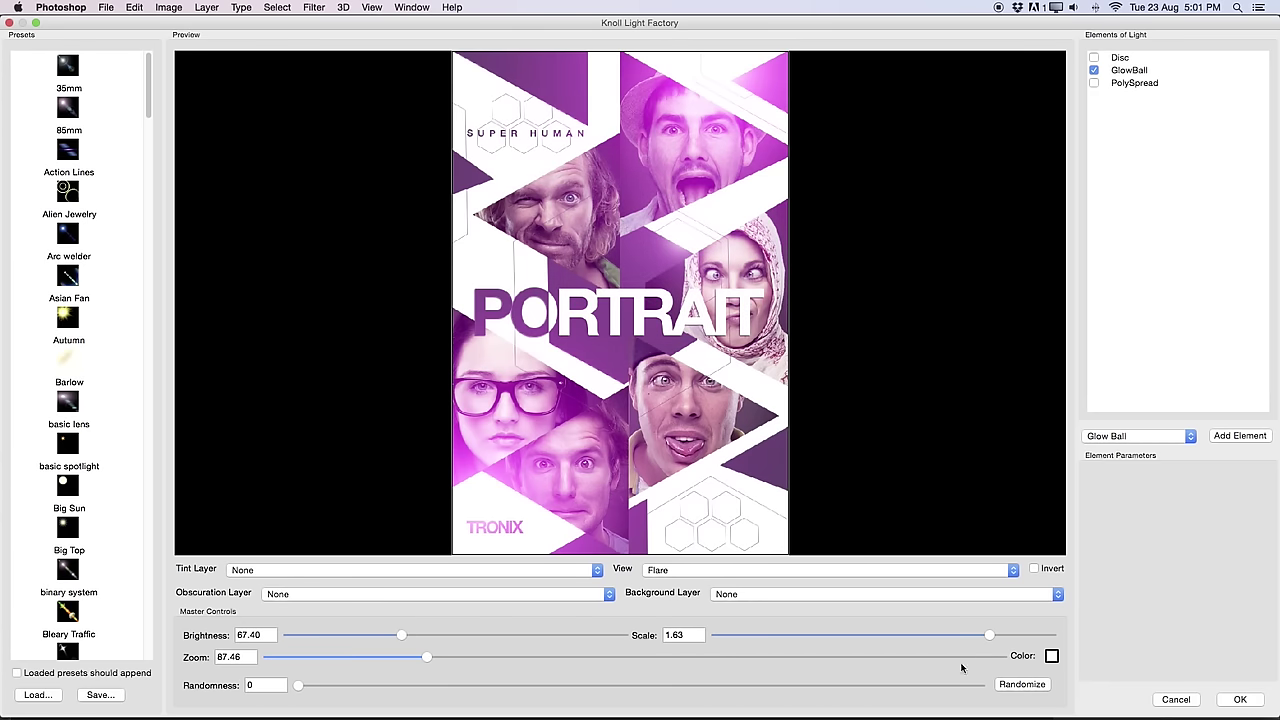
{"action": "left_click", "coordinate": [1250, 703]}
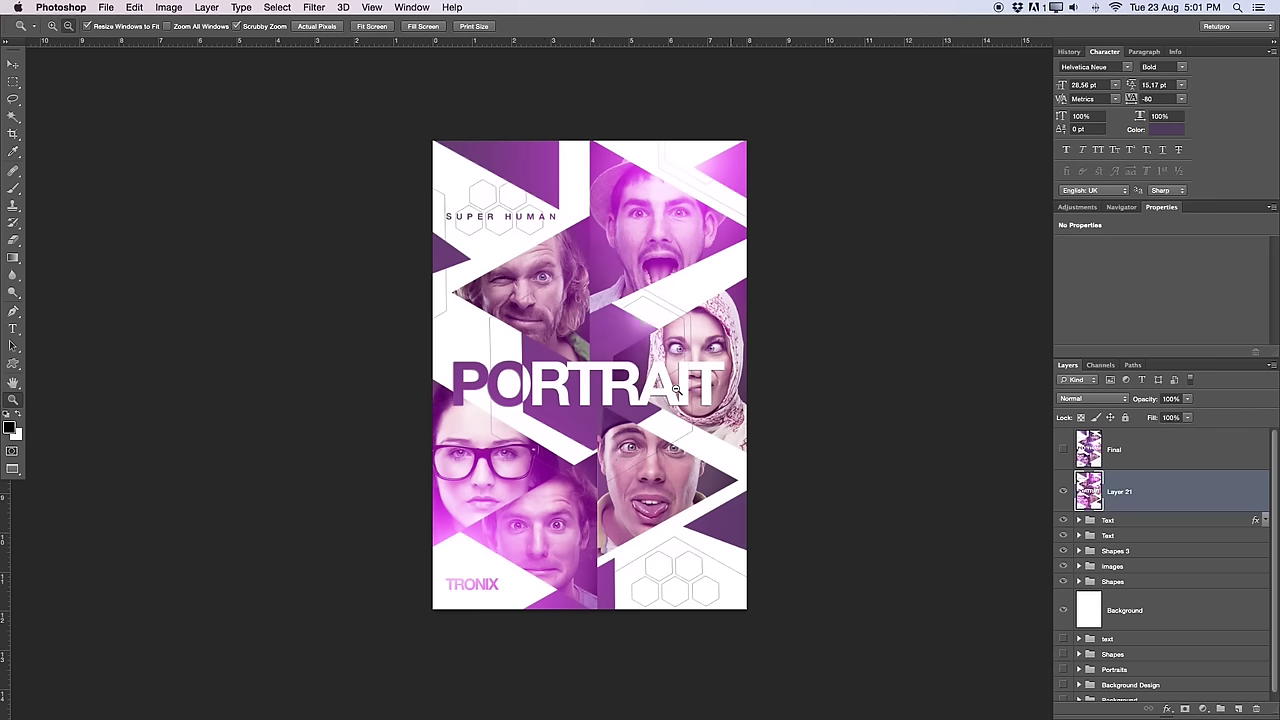
Step: Compare the recreated poster with the original by repeatedly showing and hiding the Final layer, leaving it hidden
{"action": "left_click", "coordinate": [665, 421]}
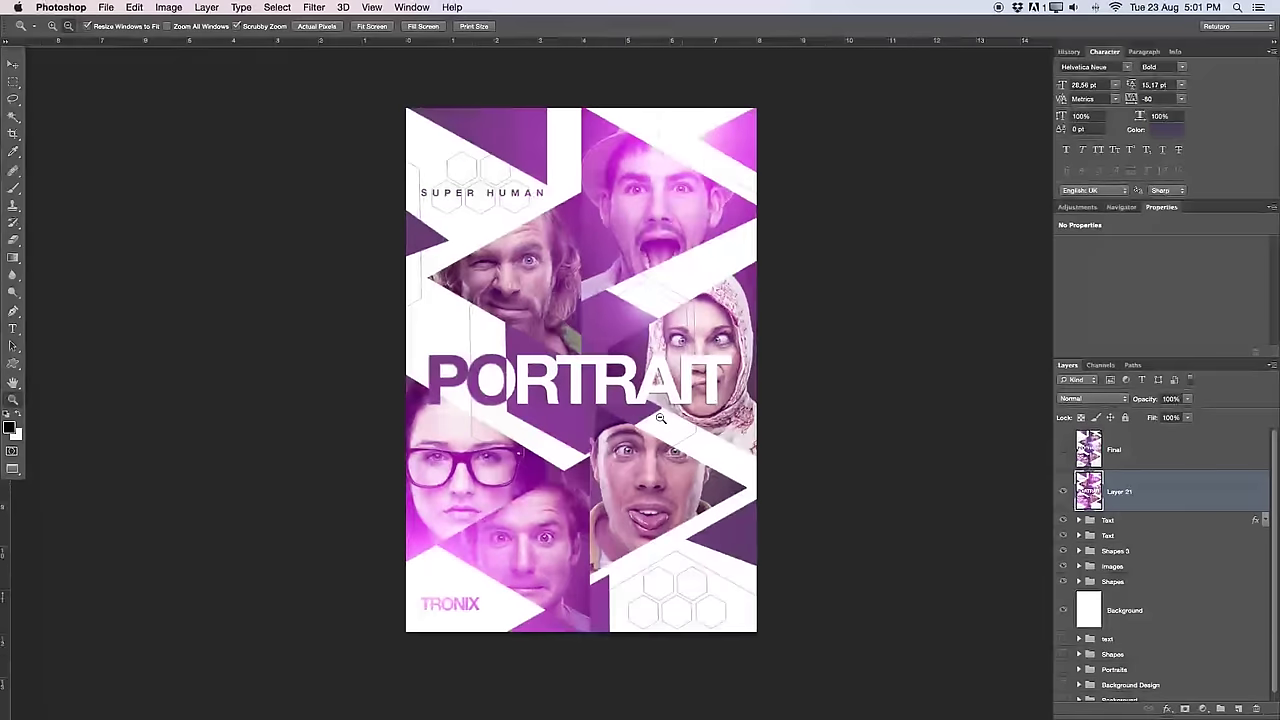
{"action": "left_click", "coordinate": [1066, 453]}
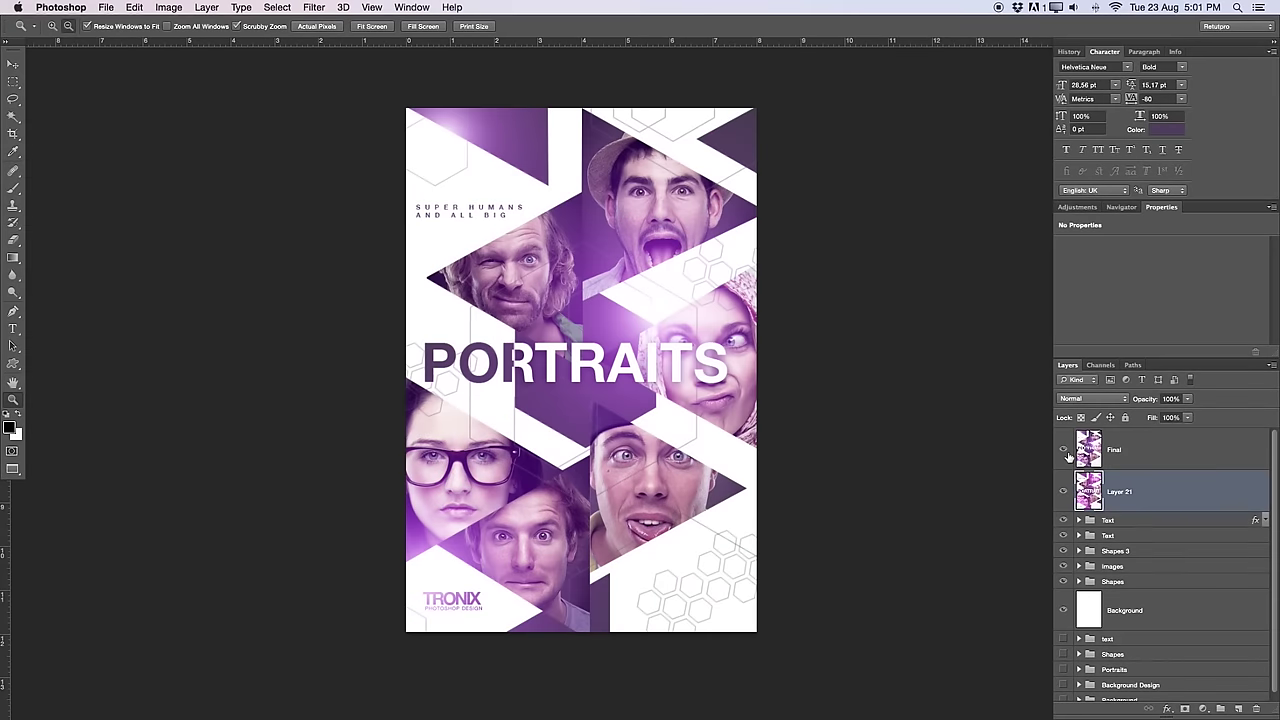
{"action": "left_click", "coordinate": [1064, 451]}
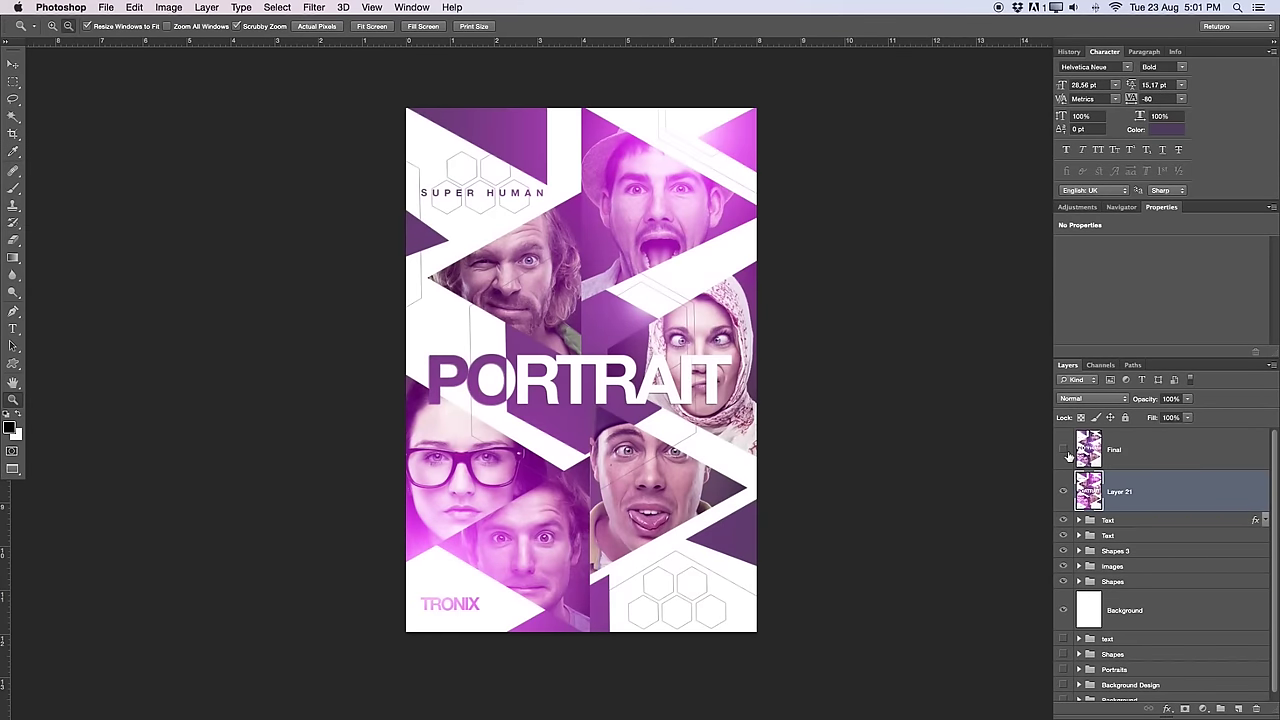
{"action": "left_click", "coordinate": [1065, 451]}
{"action": "left_click", "coordinate": [1065, 451]}
{"action": "left_click", "coordinate": [1064, 451]}
{"action": "left_click", "coordinate": [1064, 451]}
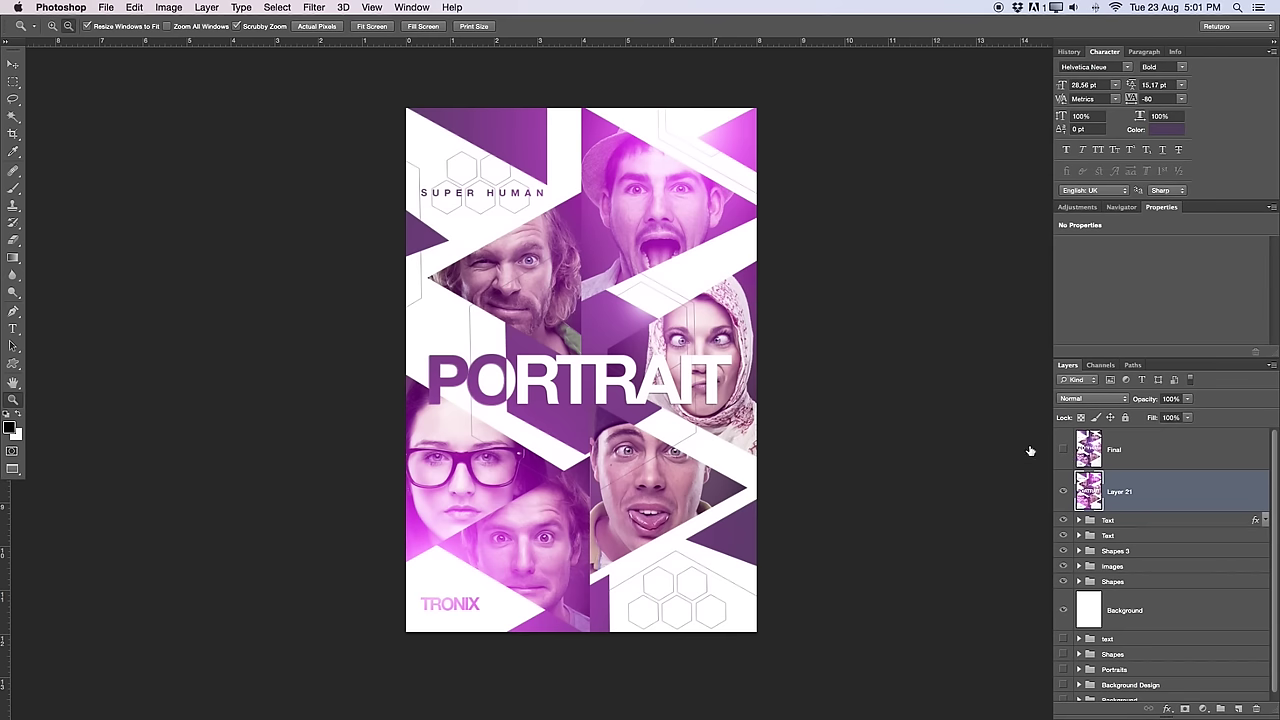